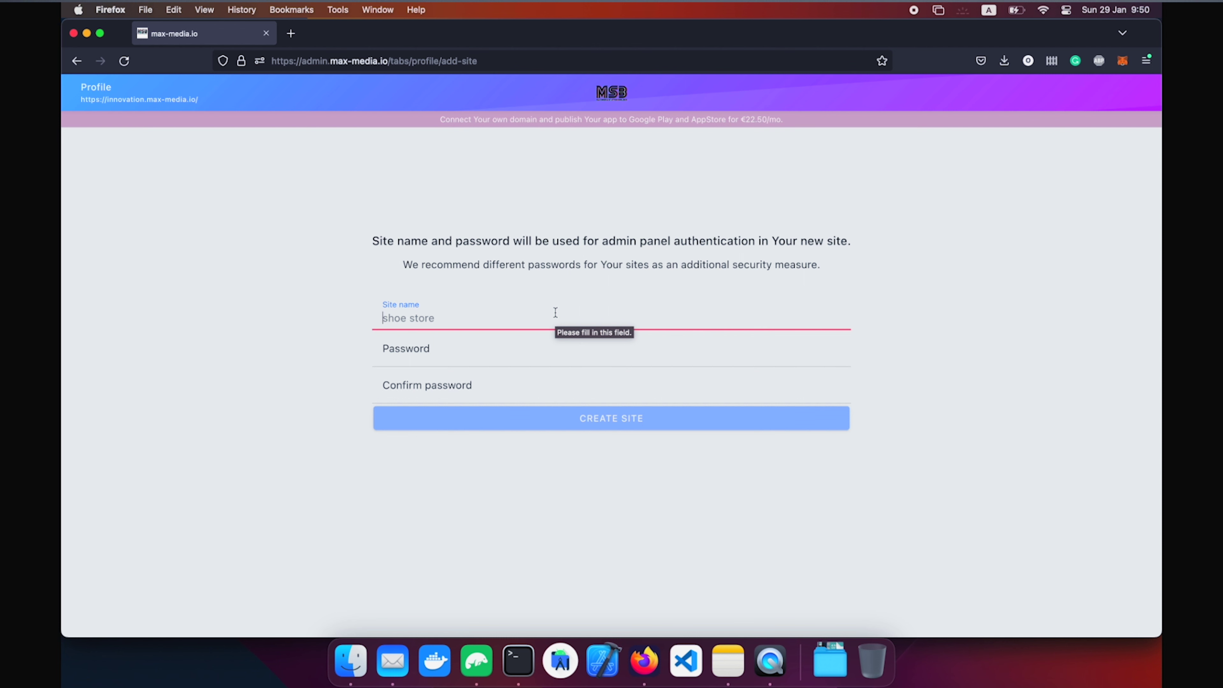
# Create the site 'My Site' with its password entered and confirmed.
pyautogui.write('My')
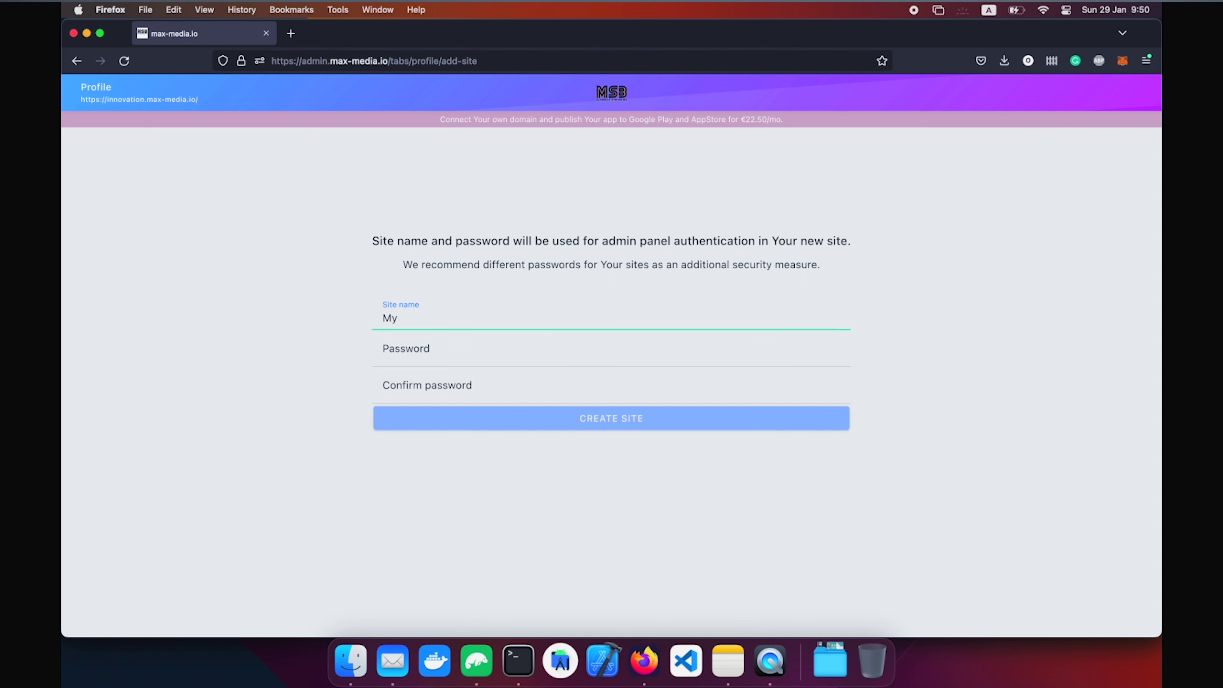
pyautogui.press('Tab')
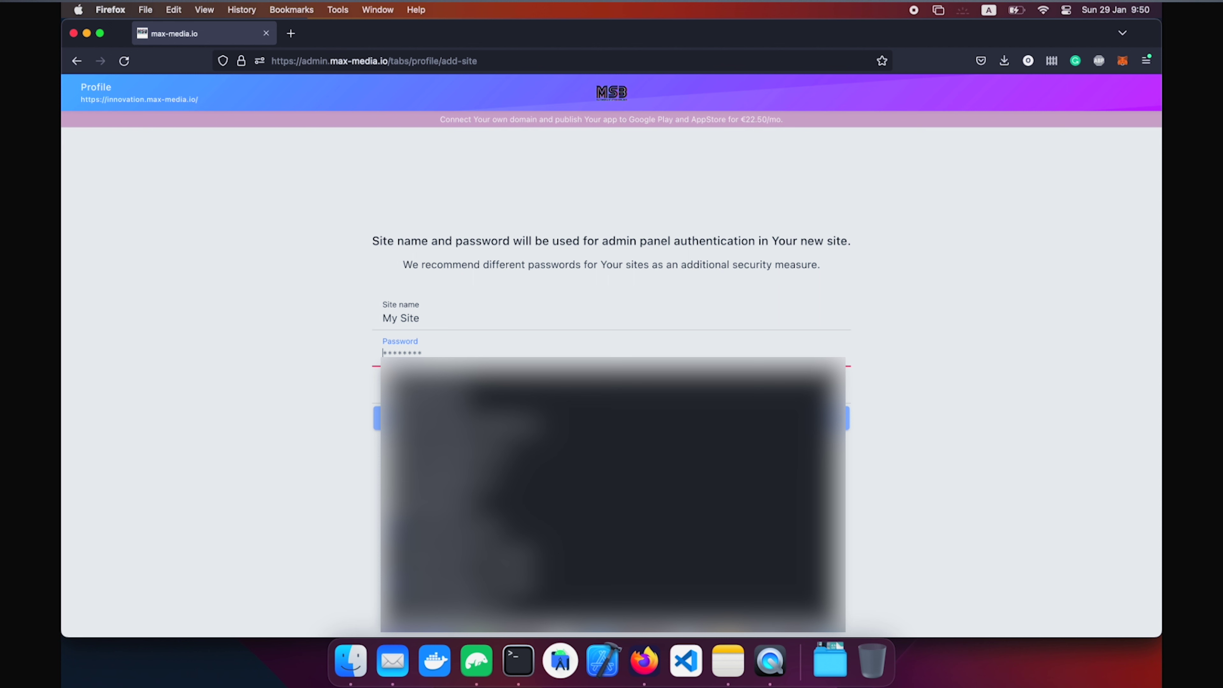
pyautogui.write('••••••••')
pyautogui.press('Tab')
pyautogui.write('••')
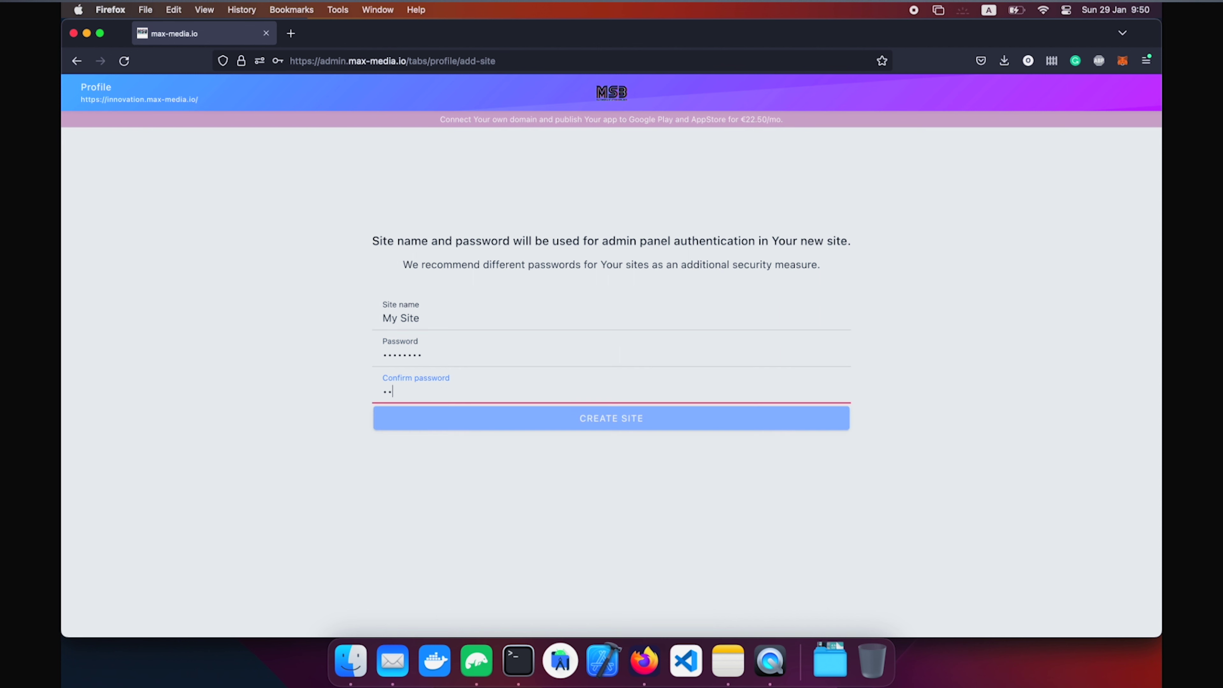
pyautogui.write('••••••')
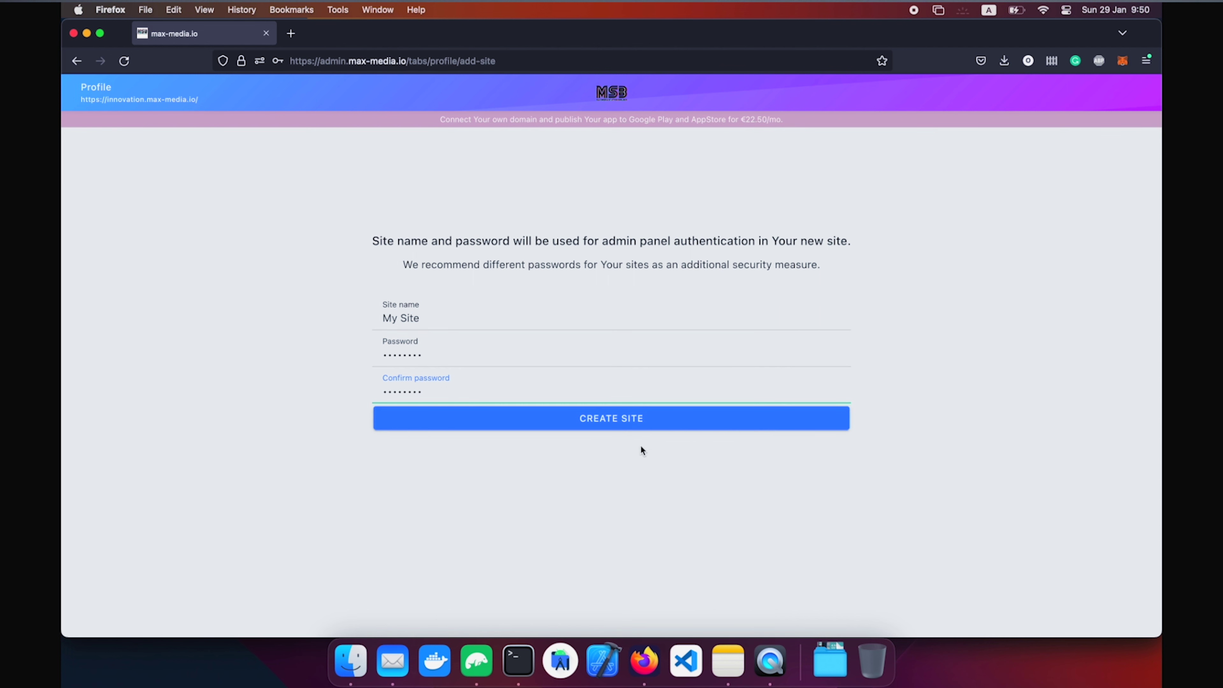
pyautogui.click(633, 424)
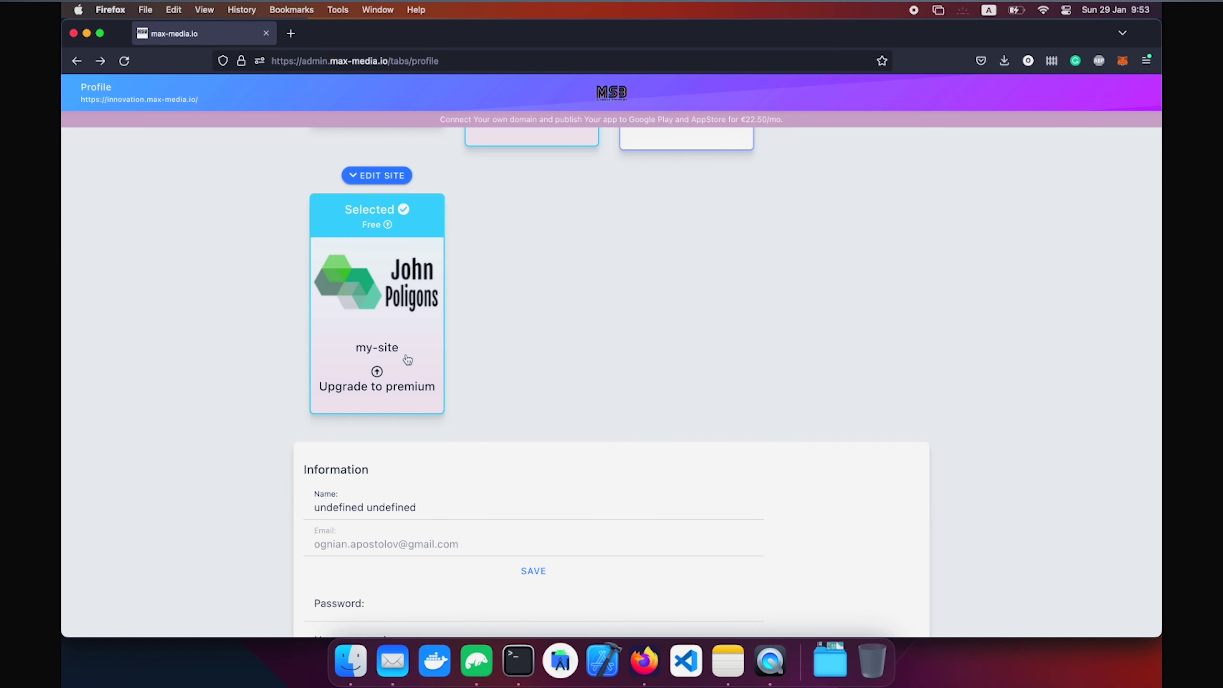
# Open the action menu for the my-site card in the profile's site list.
pyautogui.click(384, 314)
# Open my-site's dashboard via Edit site and scroll through its overview, support and payment cards.
pyautogui.click(376, 368)
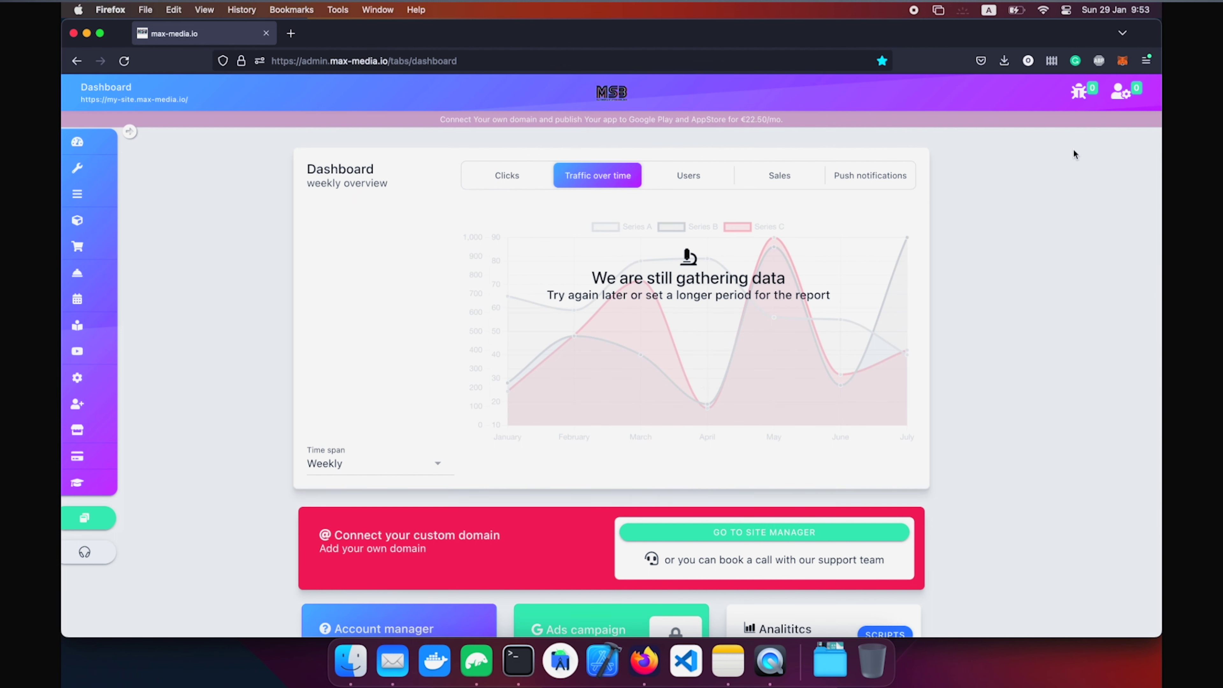
pyautogui.scroll(-5, 1073, 150)
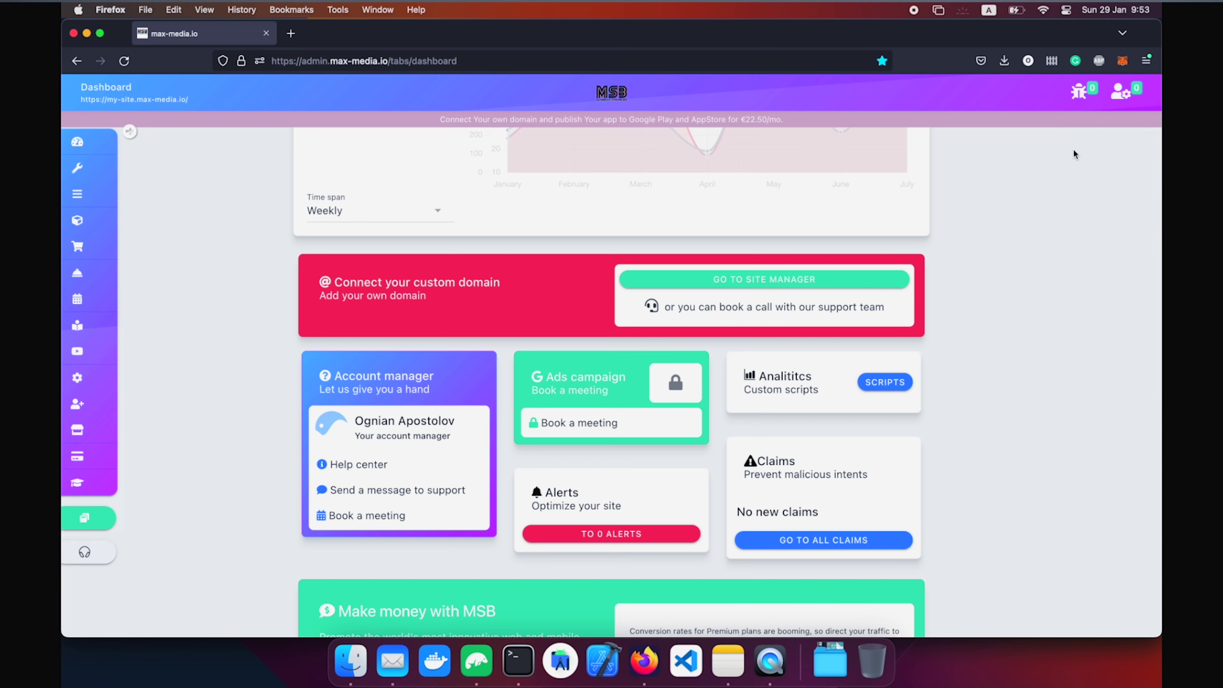
pyautogui.scroll(-3, 1073, 153)
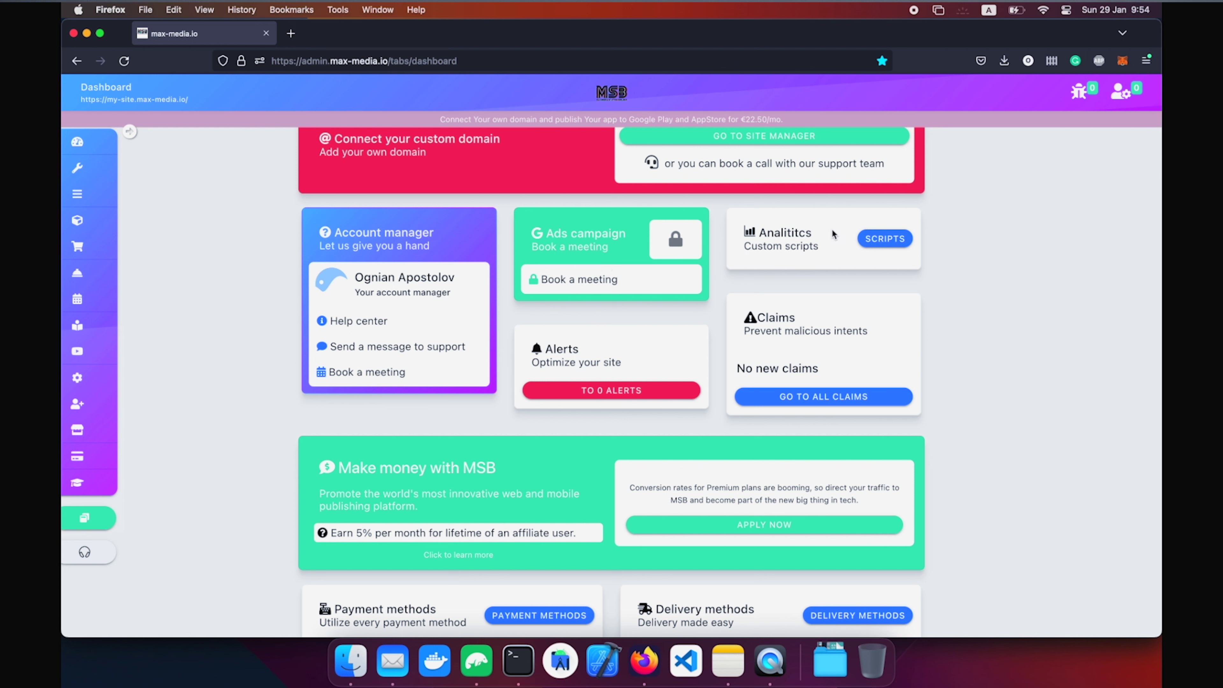
pyautogui.scroll(-4, 979, 335)
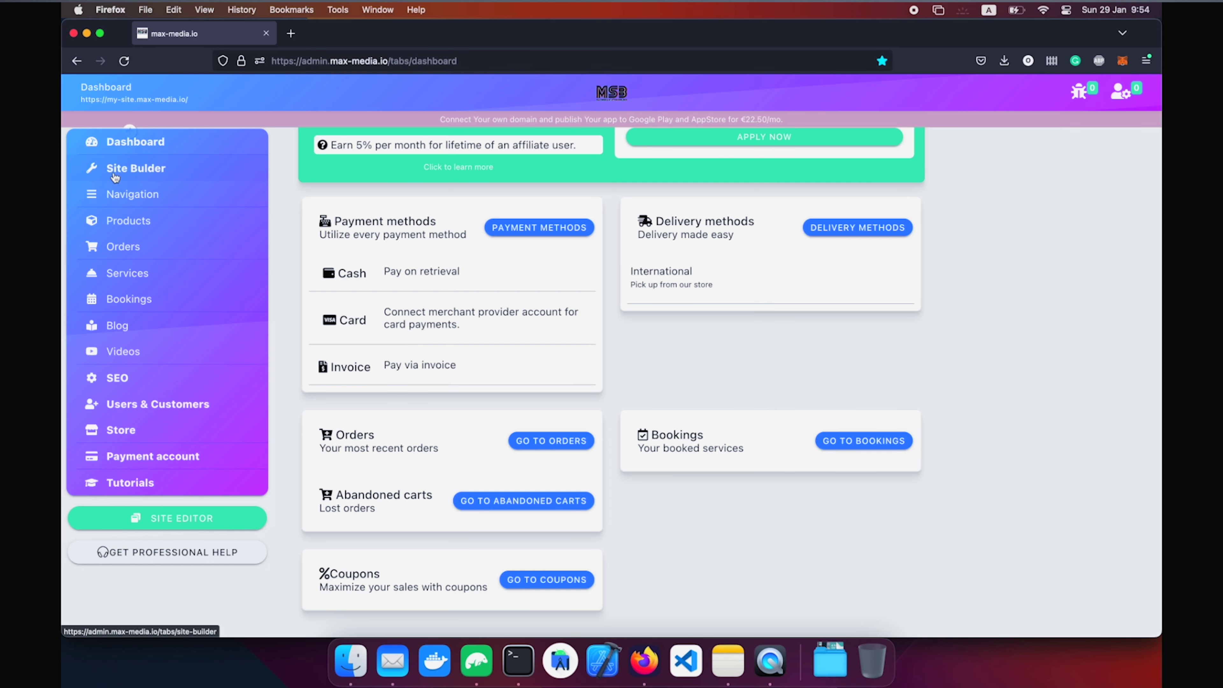
pyautogui.click(116, 177)
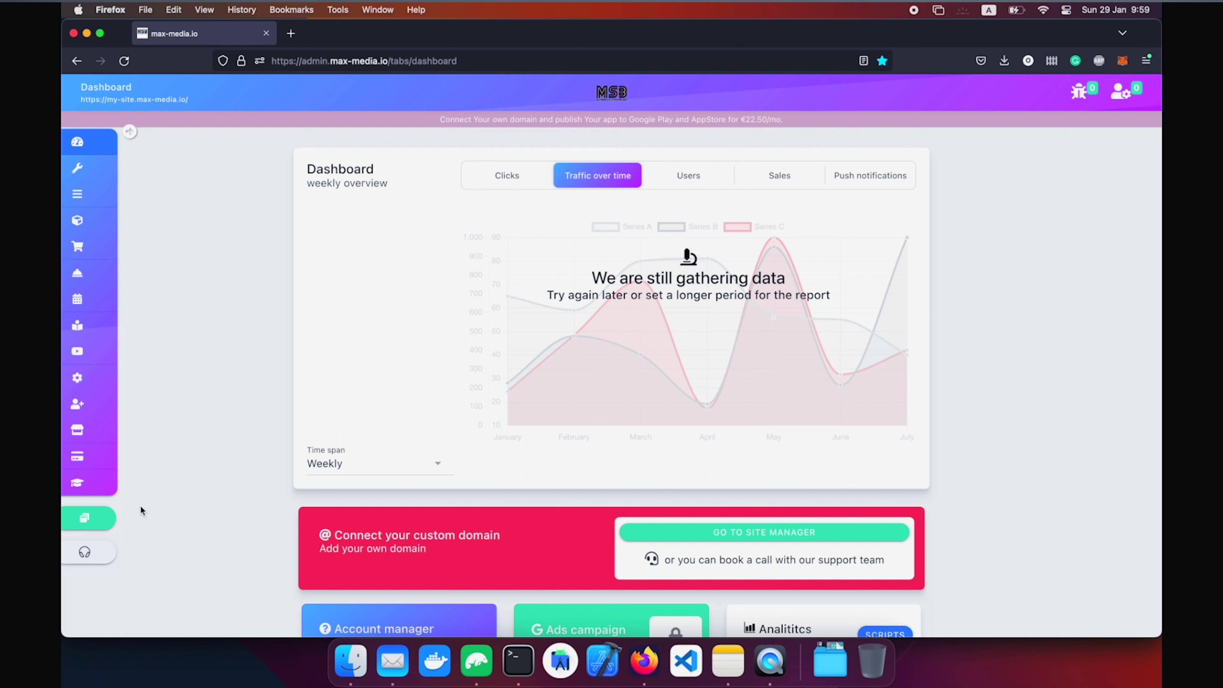
# Zoom the my-site dashboard to 120% and launch the Site Editor from the floating button.
pyautogui.moveTo(115, 517)
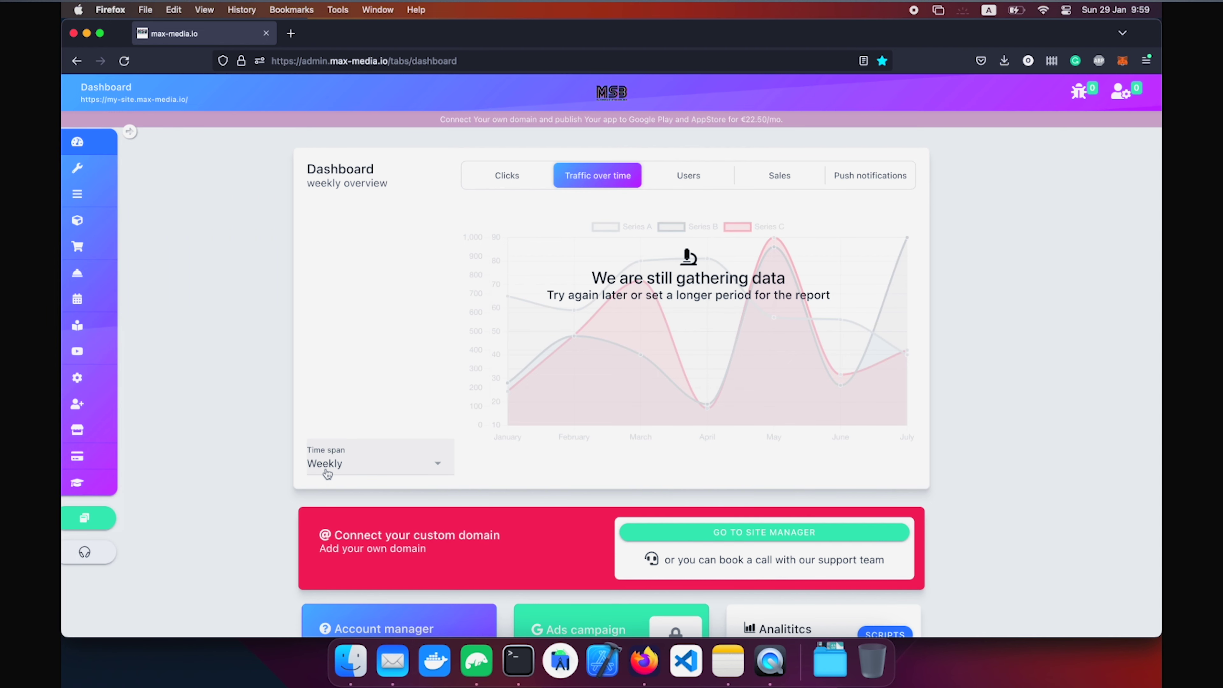
pyautogui.press('super+equal')
pyautogui.press('super+equal')
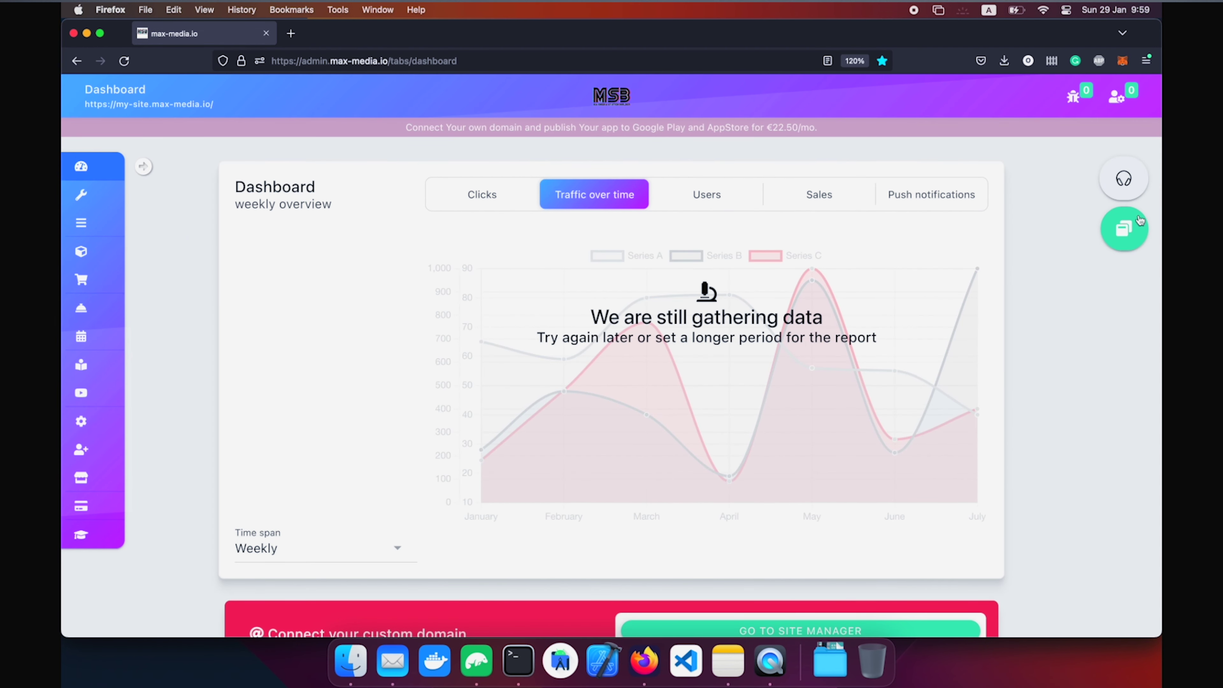
pyautogui.moveTo(1140, 220)
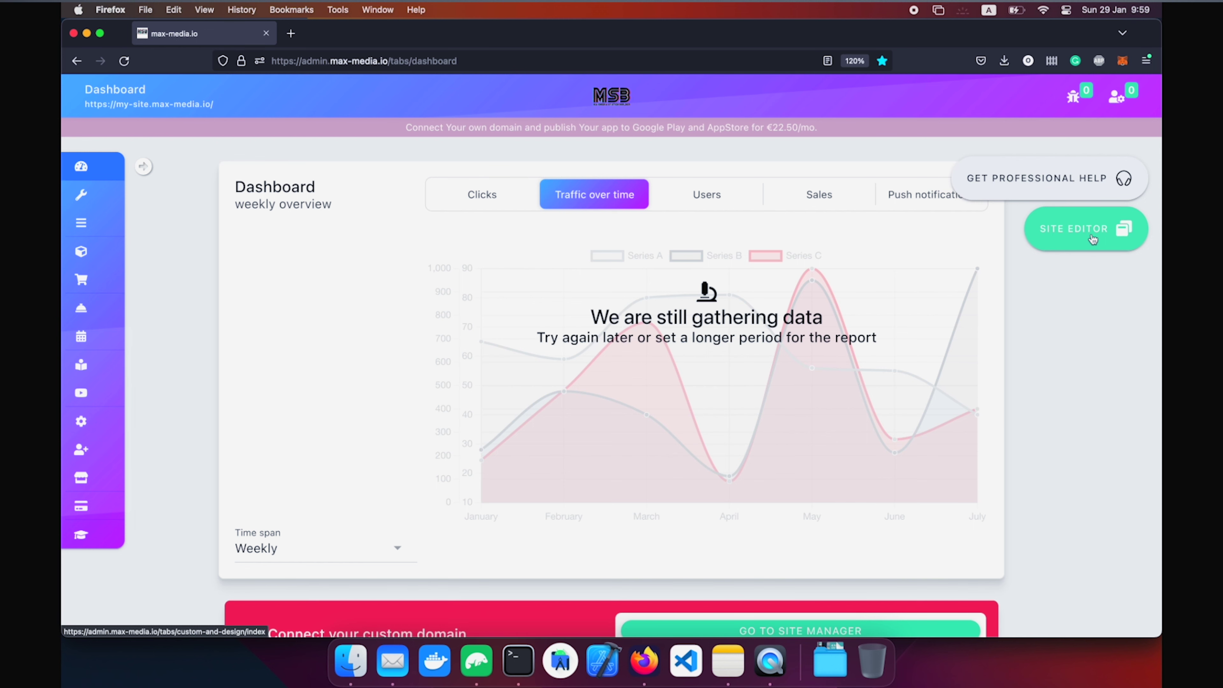
pyautogui.click(1089, 228)
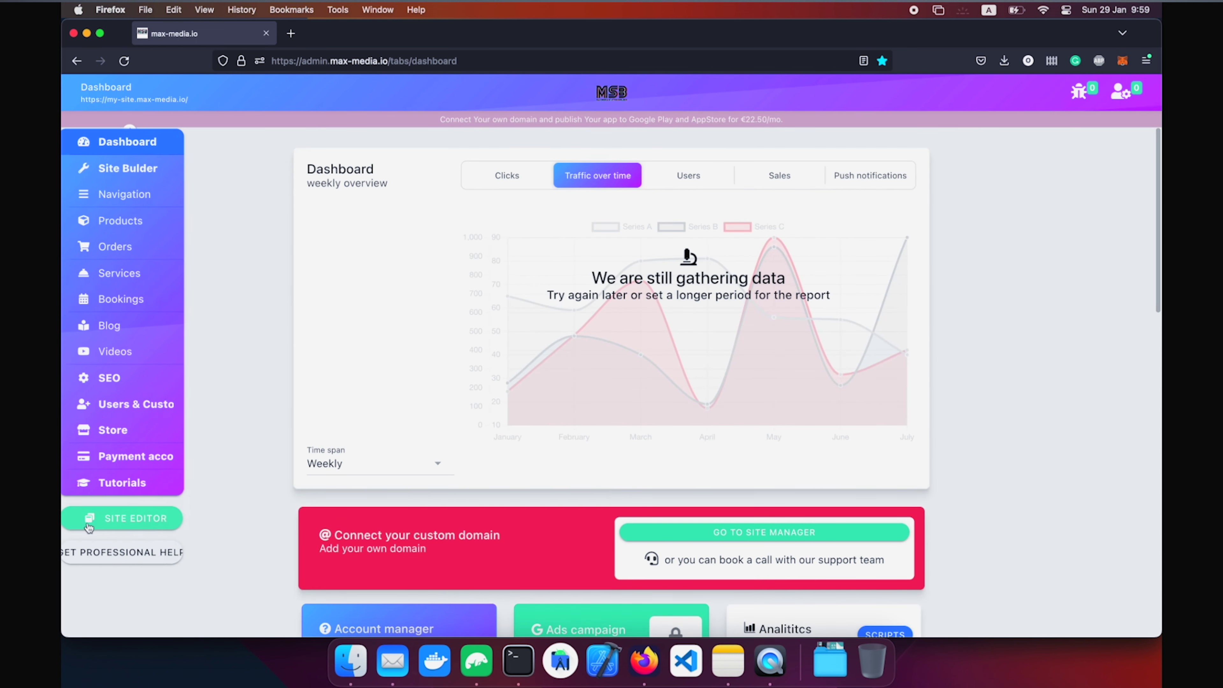
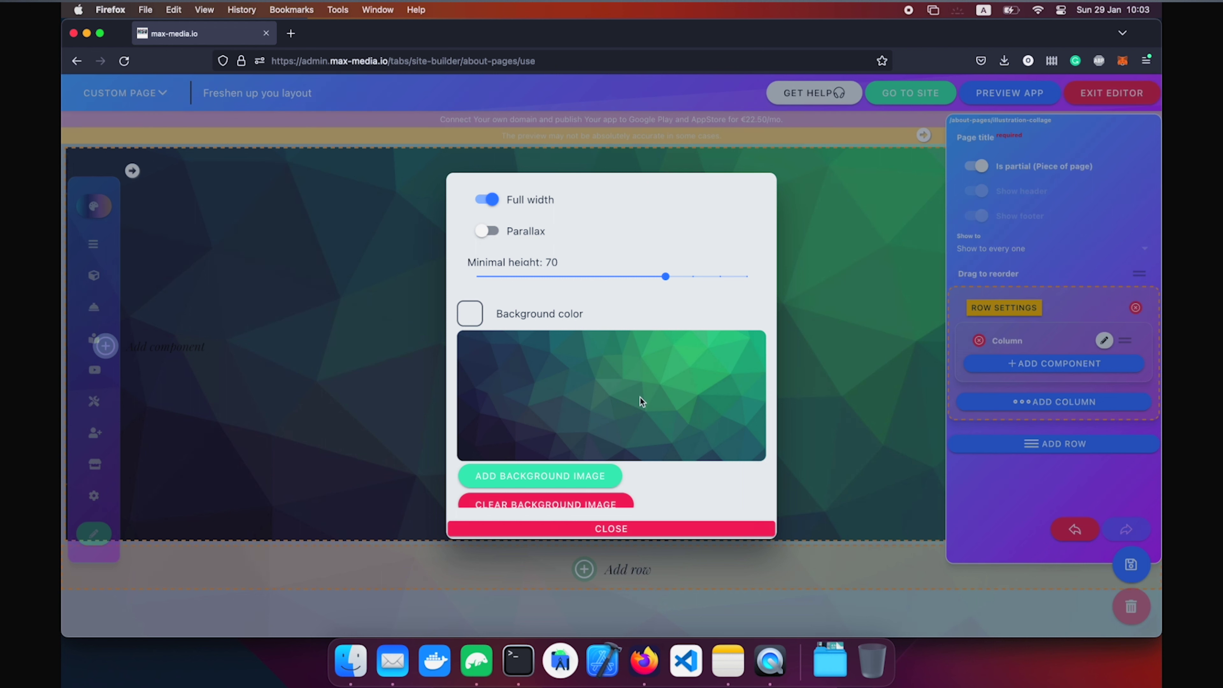
# Turn on parallax for the first row, then bring up the component choices for its column.
pyautogui.click(490, 233)
pyautogui.click(642, 530)
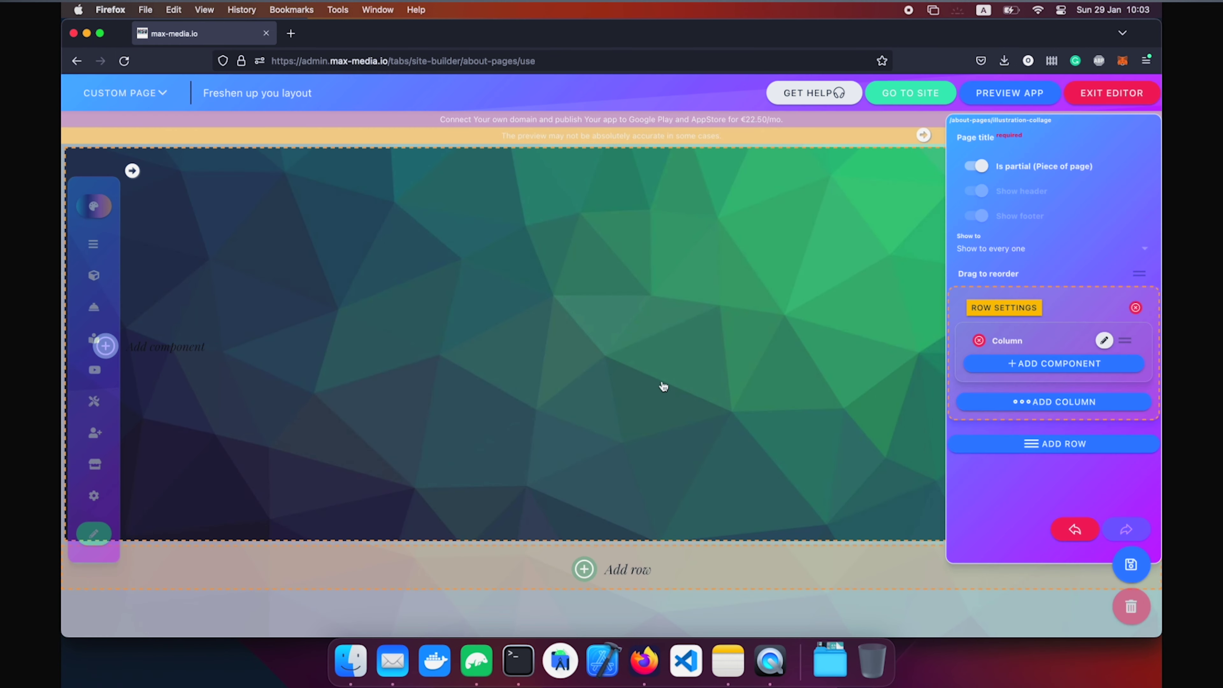
pyautogui.click(663, 386)
pyautogui.click(620, 379)
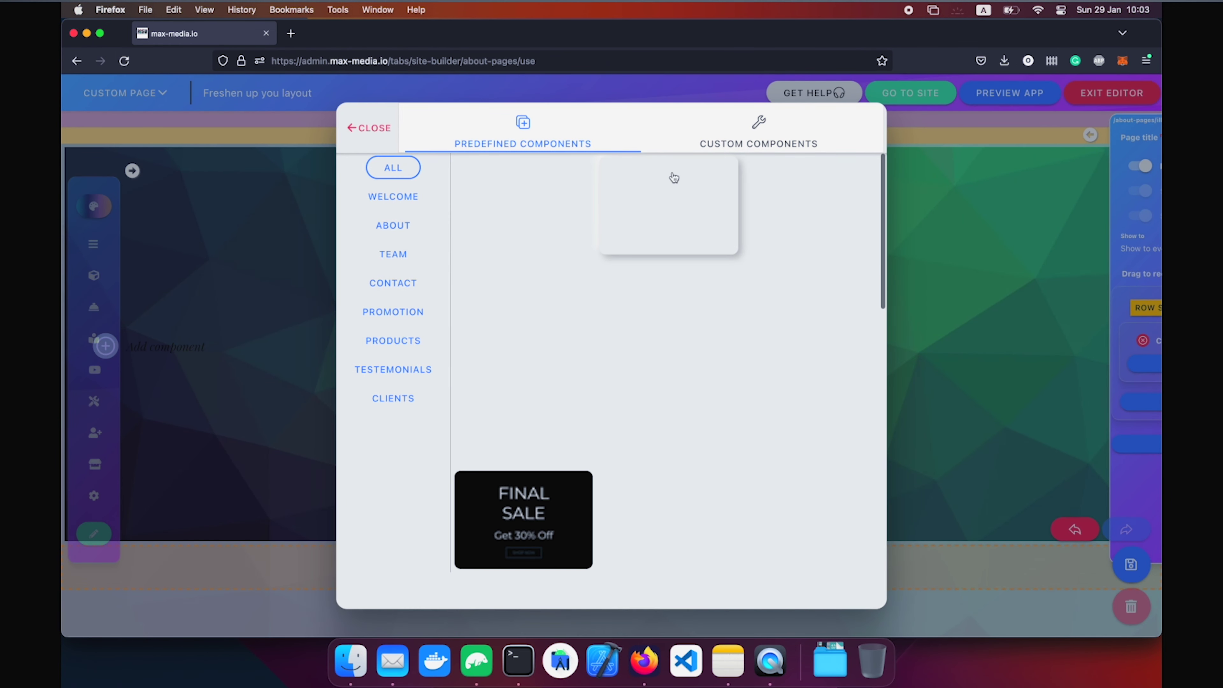
# Add a centred, Bigger-size Heading 1 text reading 'Hello to my website' to the row.
pyautogui.click(795, 125)
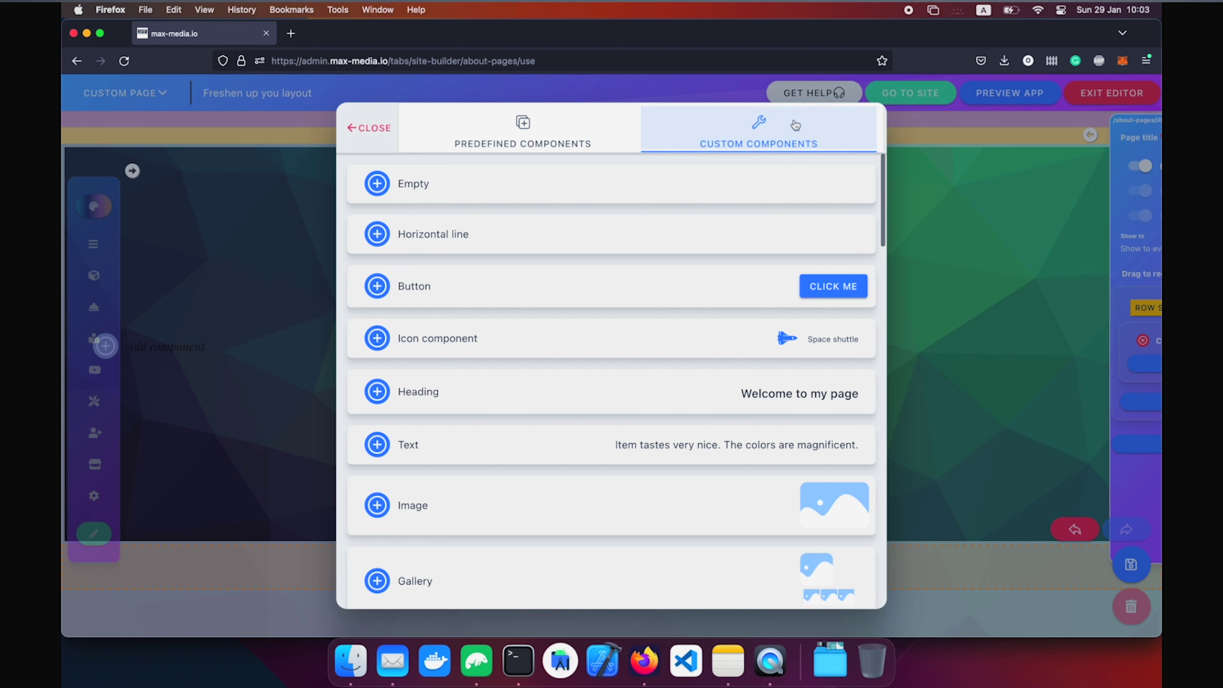
pyautogui.click(512, 443)
pyautogui.click(510, 361)
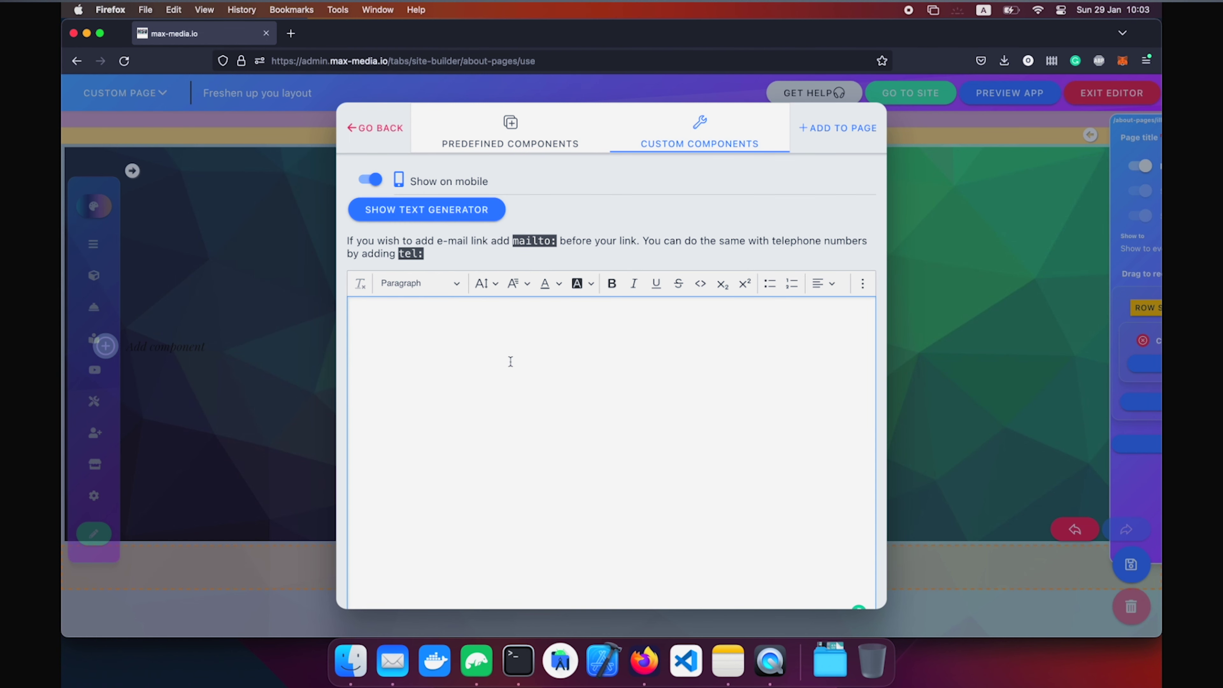
pyautogui.write('Hello w')
pyautogui.press('super+a')
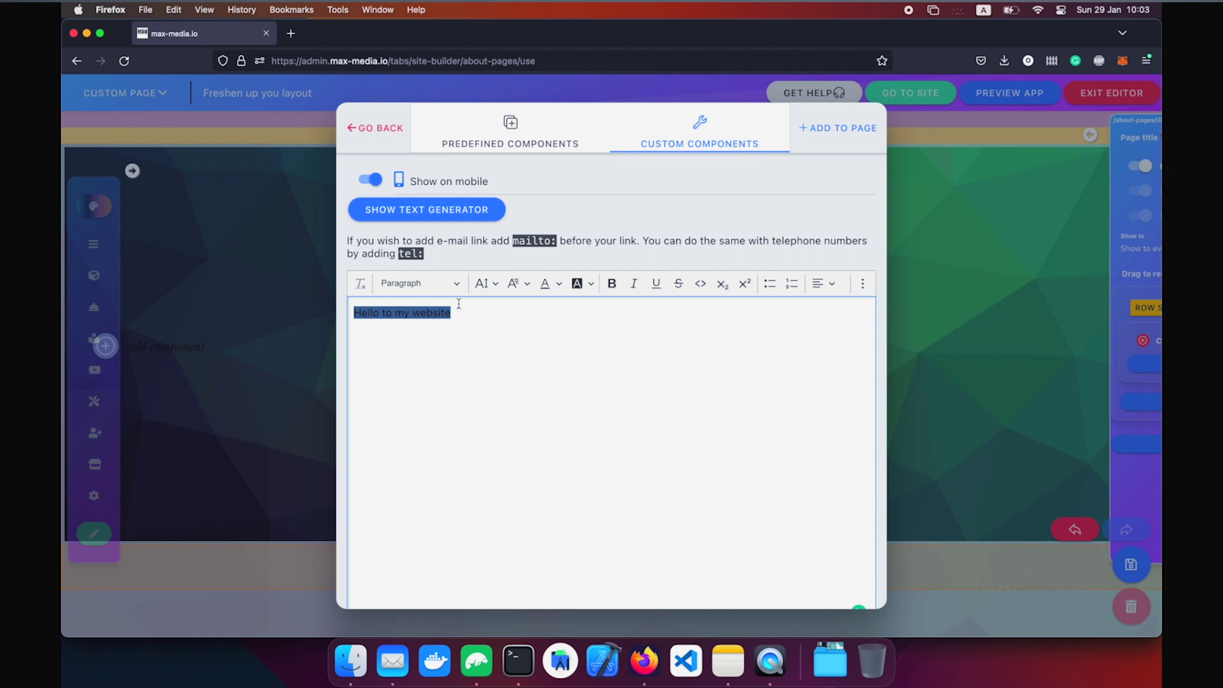
pyautogui.click(436, 284)
pyautogui.click(409, 334)
pyautogui.click(484, 284)
pyautogui.click(512, 415)
pyautogui.click(824, 284)
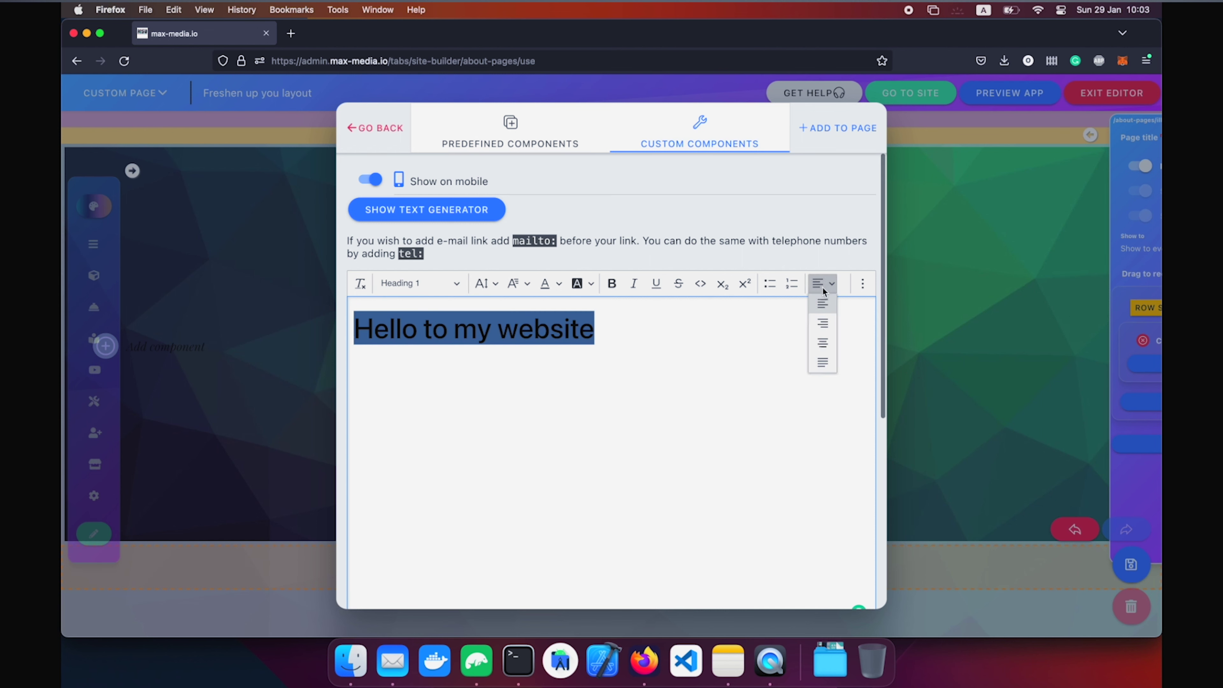
pyautogui.click(822, 328)
pyautogui.click(841, 134)
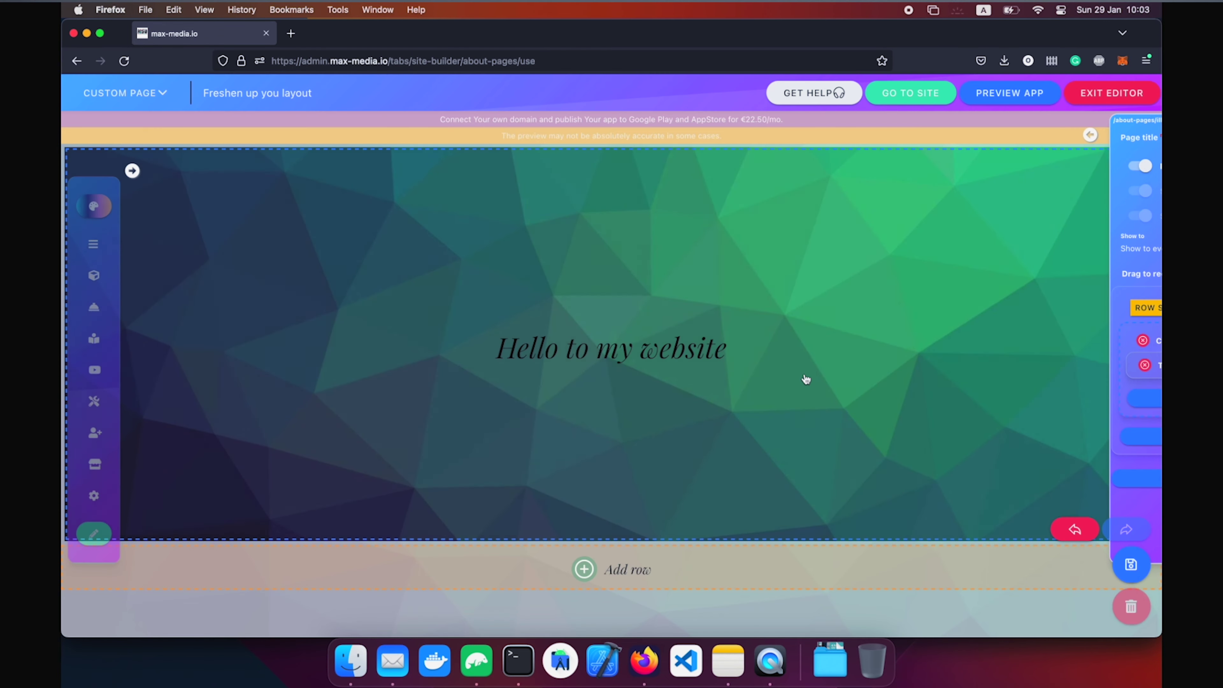
# Change the heading's font colour to white and apply it to the page.
pyautogui.click(729, 353)
pyautogui.click(598, 449)
pyautogui.tripleClick(600, 323)
pyautogui.click(559, 286)
pyautogui.scroll(-2, 587, 448)
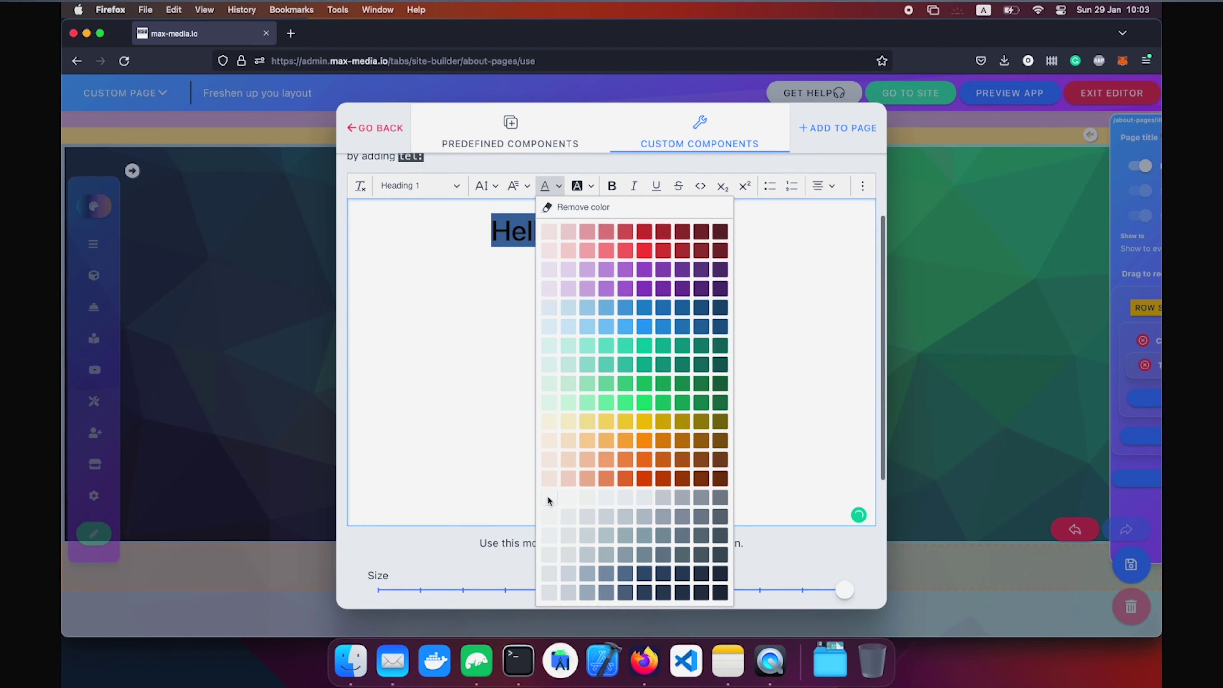
pyautogui.click(547, 497)
pyautogui.click(839, 130)
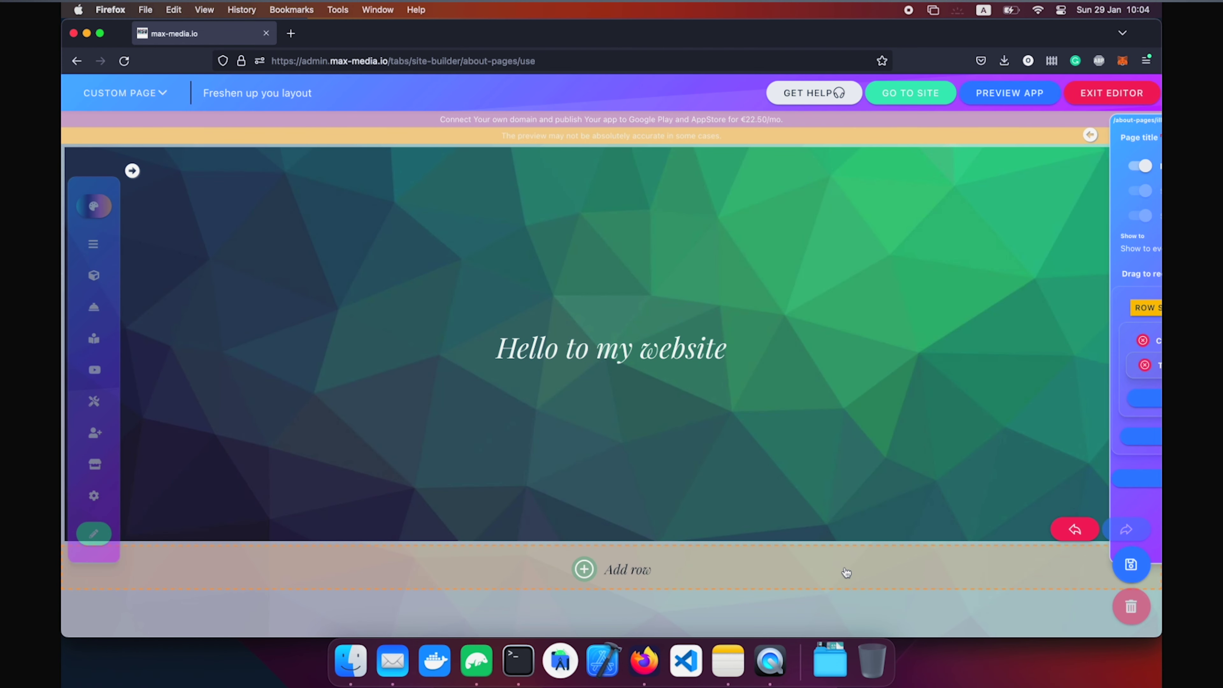
# Add a full-width second row with minimal height 40 and the green polygon background image.
pyautogui.click(780, 571)
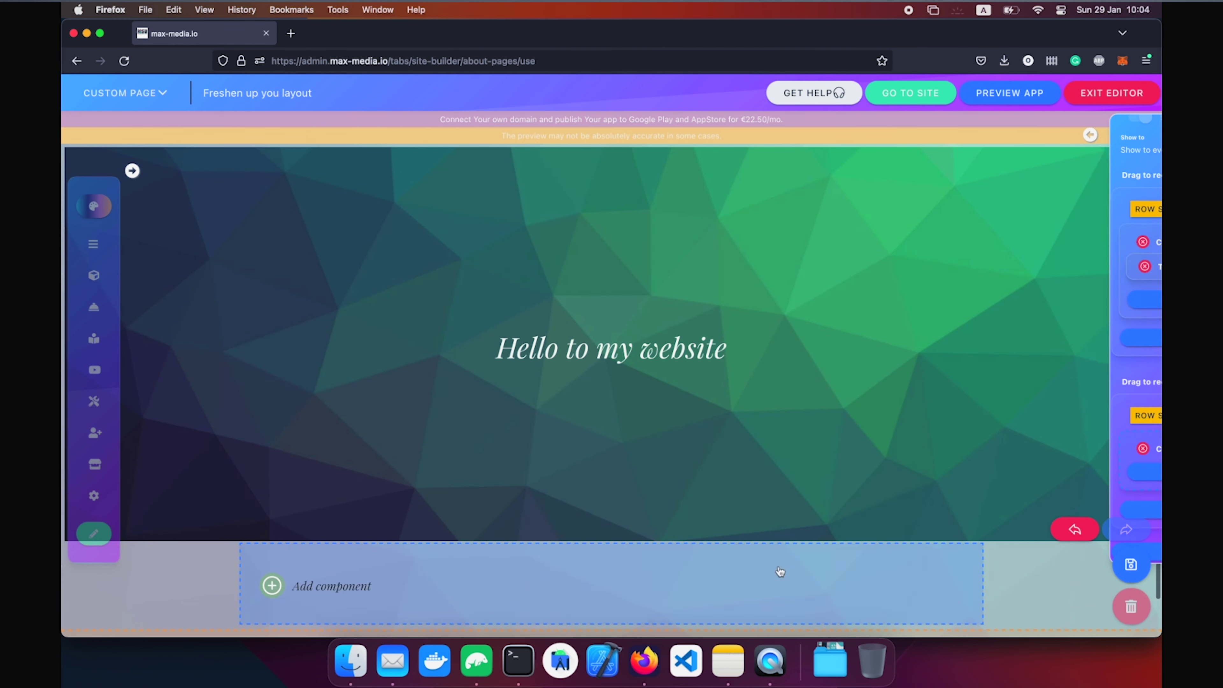
pyautogui.moveTo(1157, 420)
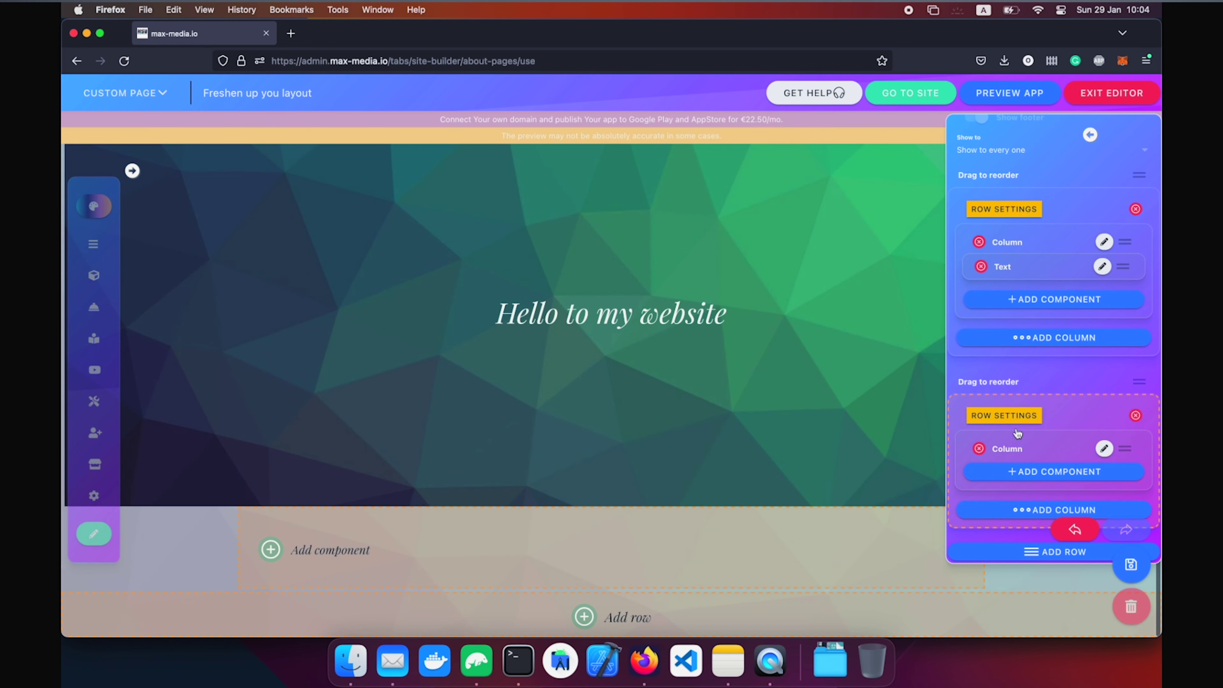
pyautogui.click(1004, 416)
pyautogui.click(489, 199)
pyautogui.moveTo(559, 276); pyautogui.dragTo(584, 277)
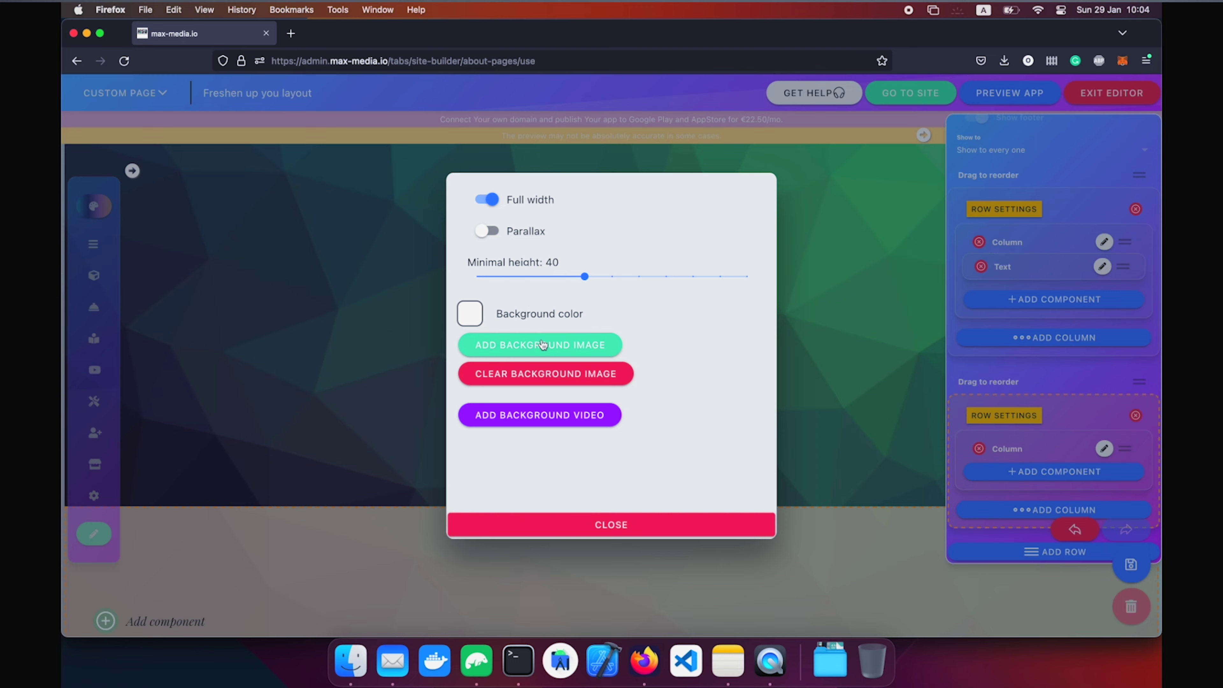
pyautogui.click(537, 347)
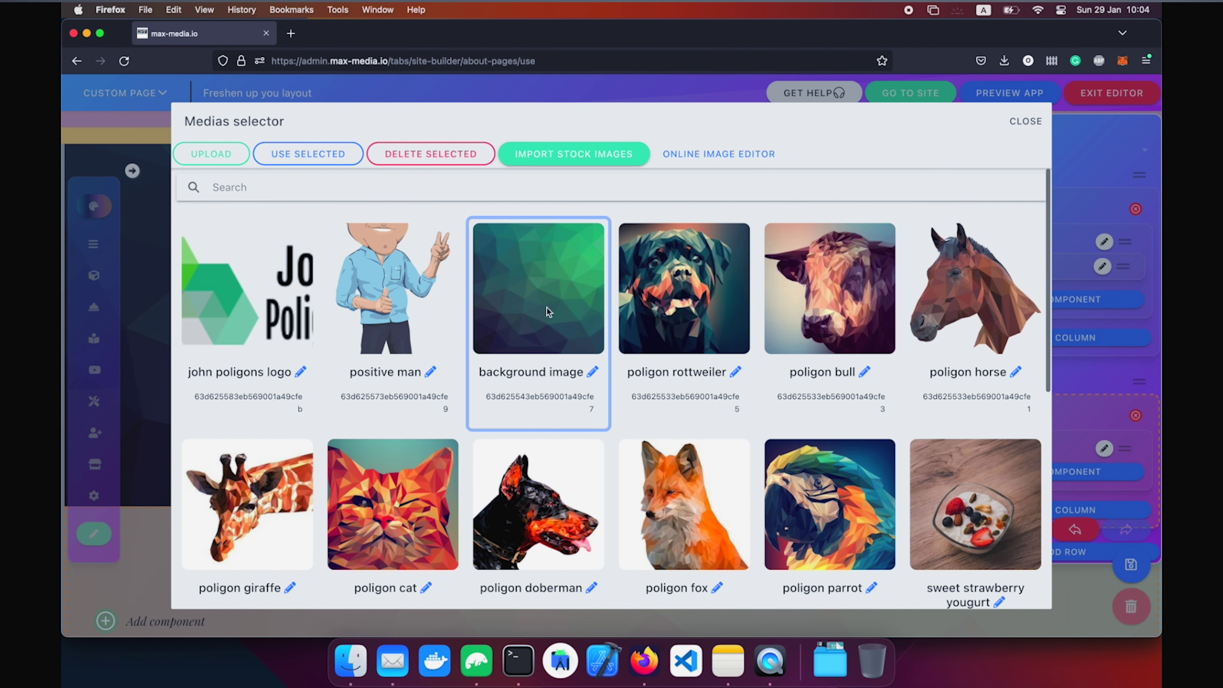
pyautogui.click(549, 308)
pyautogui.click(651, 289)
pyautogui.click(559, 289)
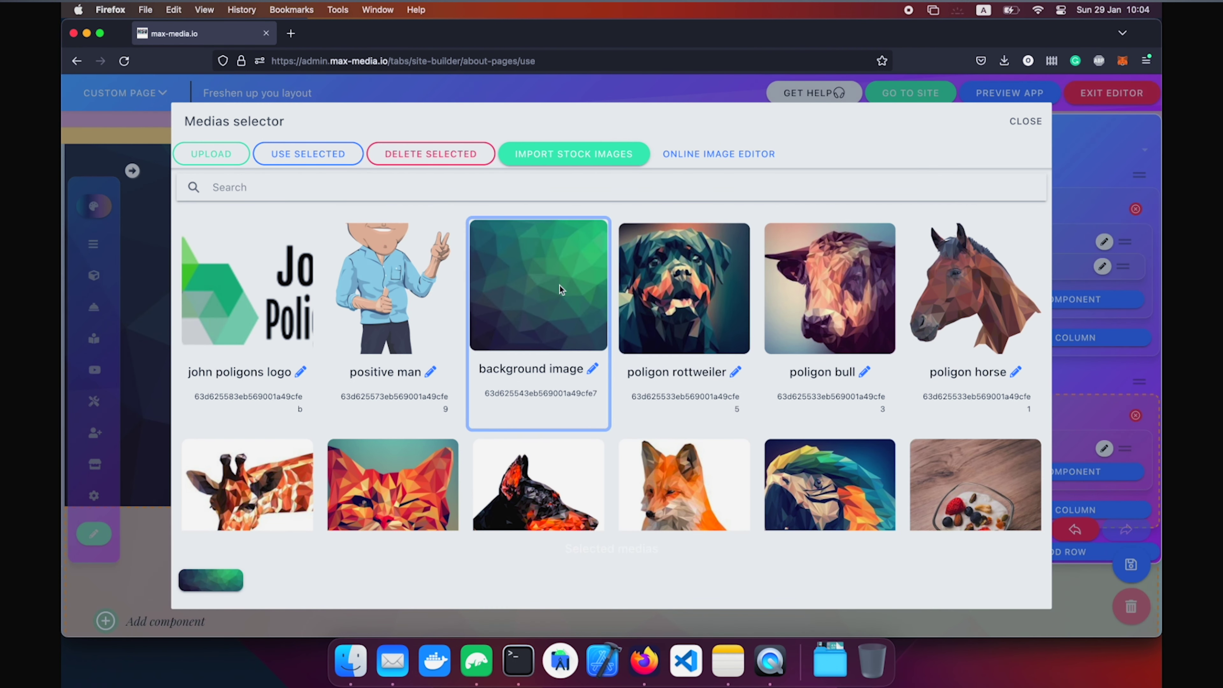
pyautogui.click(287, 155)
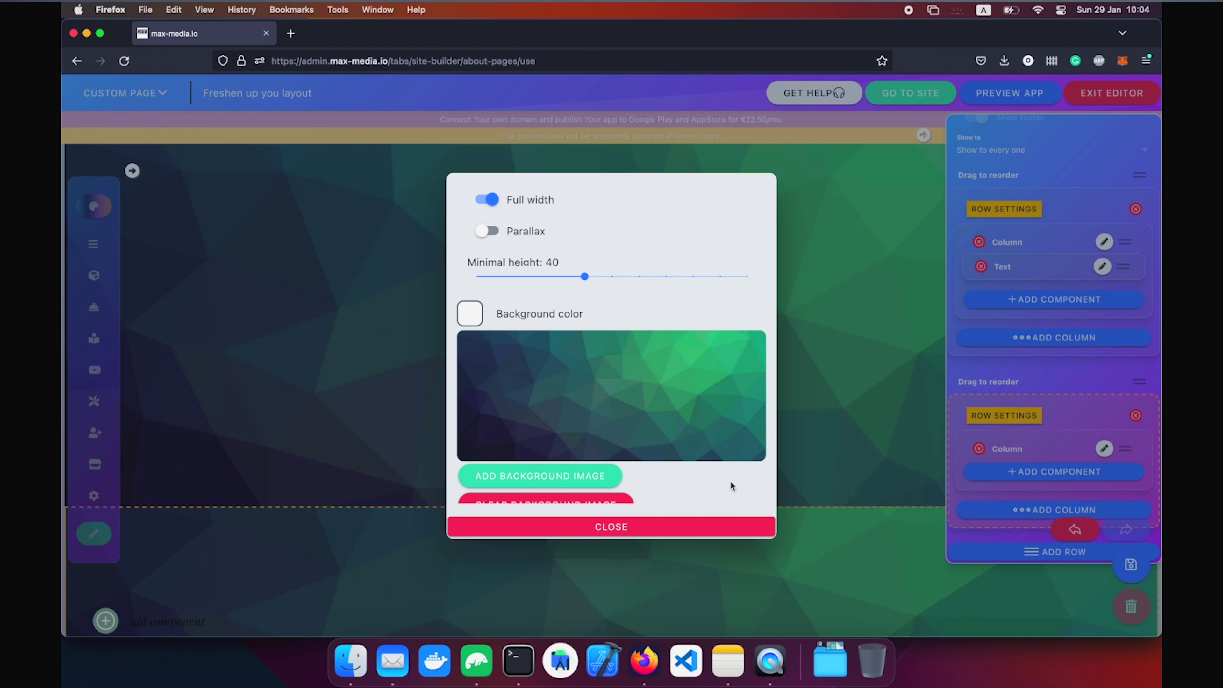
pyautogui.click(670, 535)
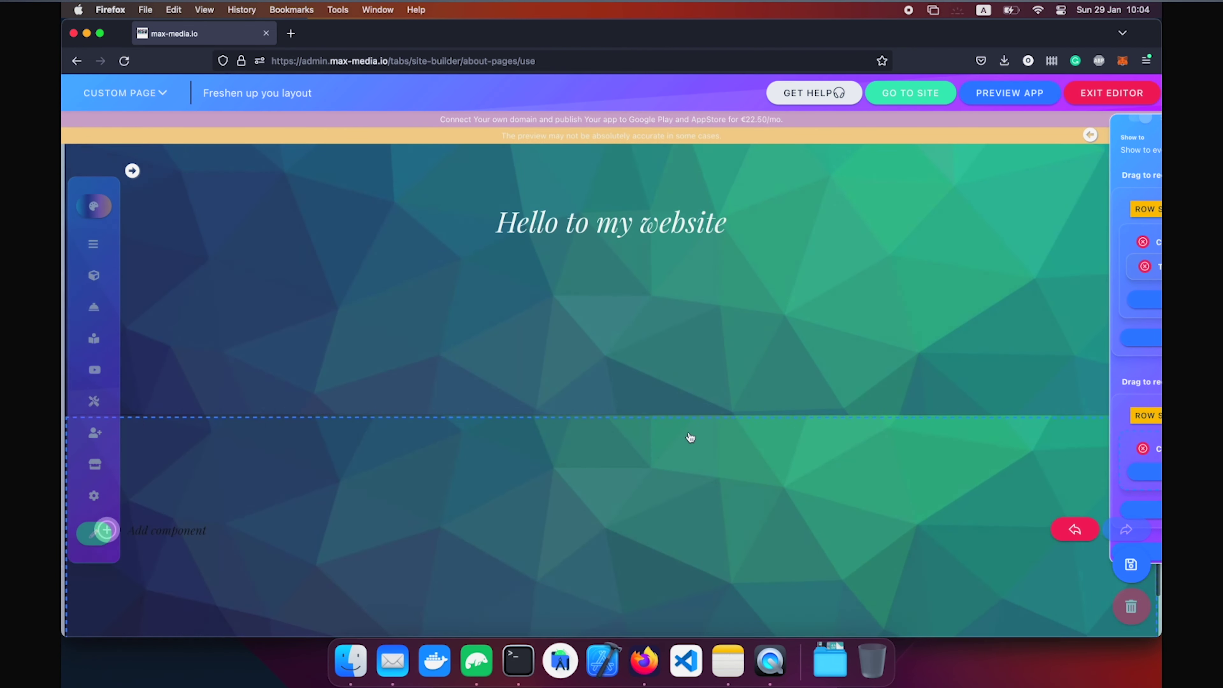
pyautogui.scroll(-2, 690, 437)
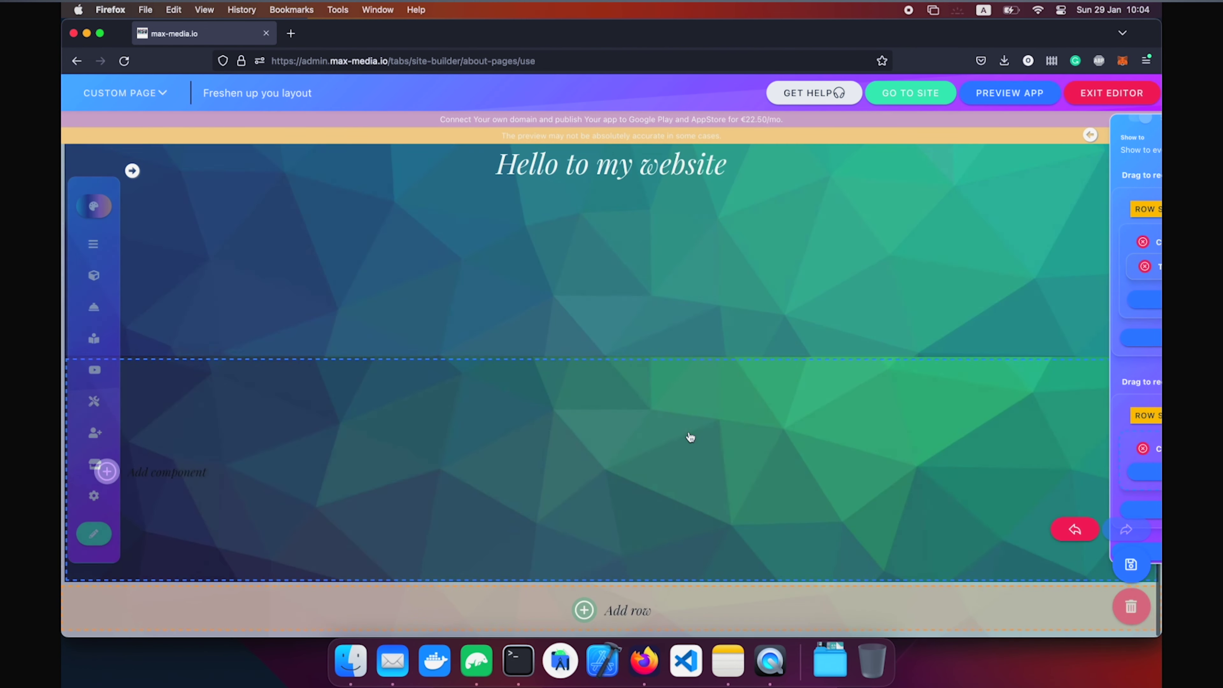
pyautogui.scroll(3, 691, 437)
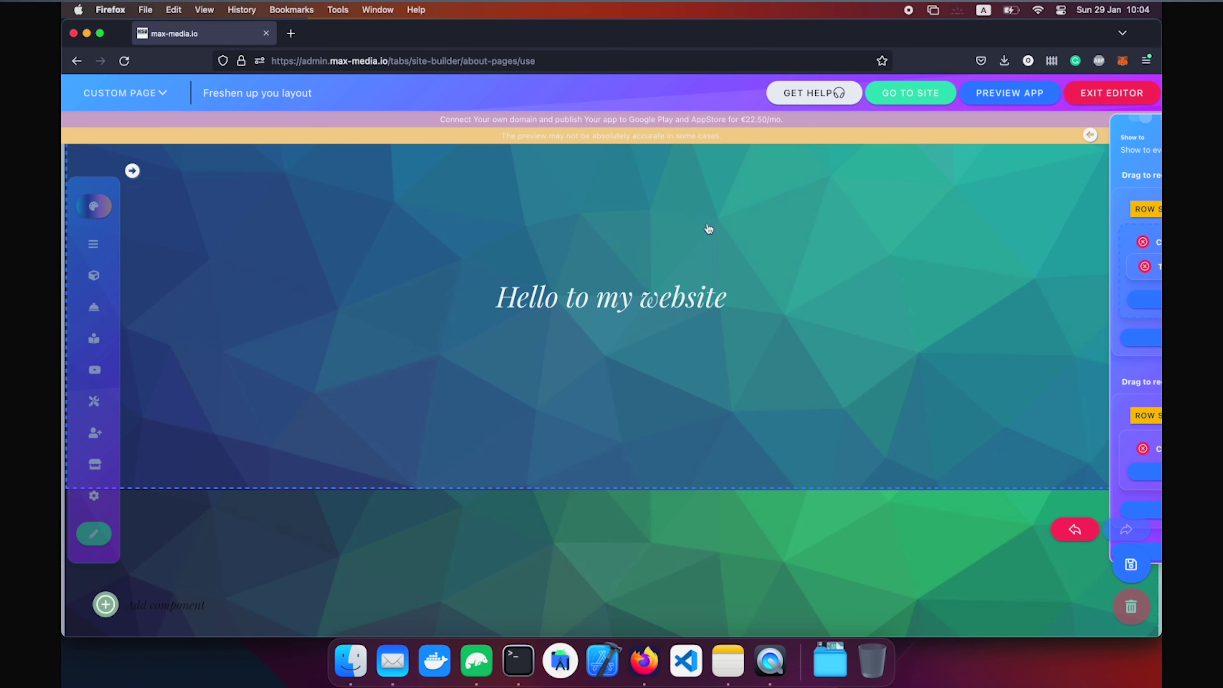
pyautogui.scroll(-3, 708, 229)
pyautogui.scroll(2, 708, 229)
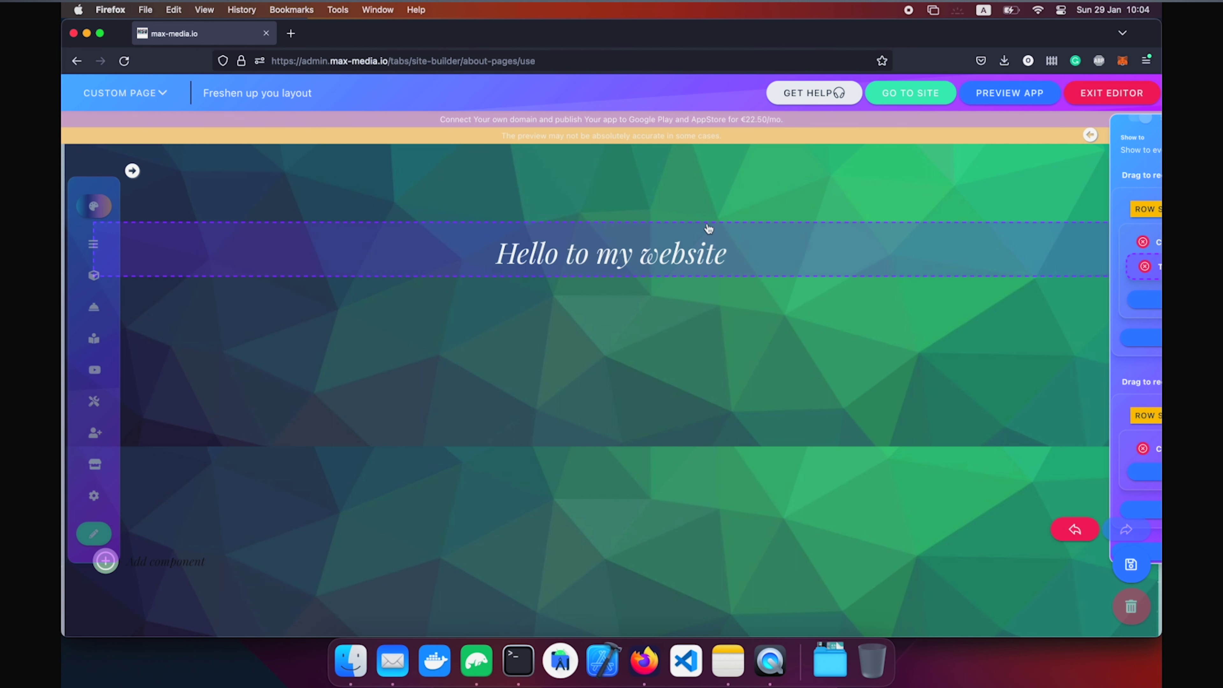
pyautogui.scroll(-2, 708, 228)
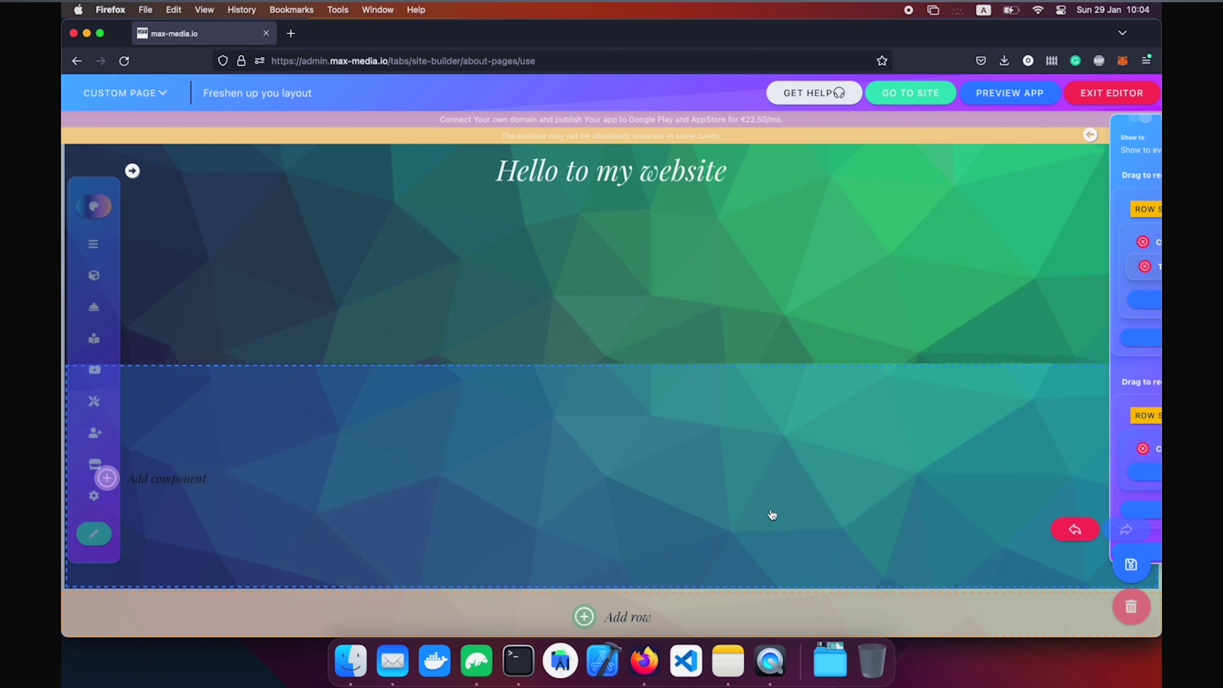
# Turn on parallax scrolling for the second row and scroll to check the effect.
pyautogui.click(1003, 415)
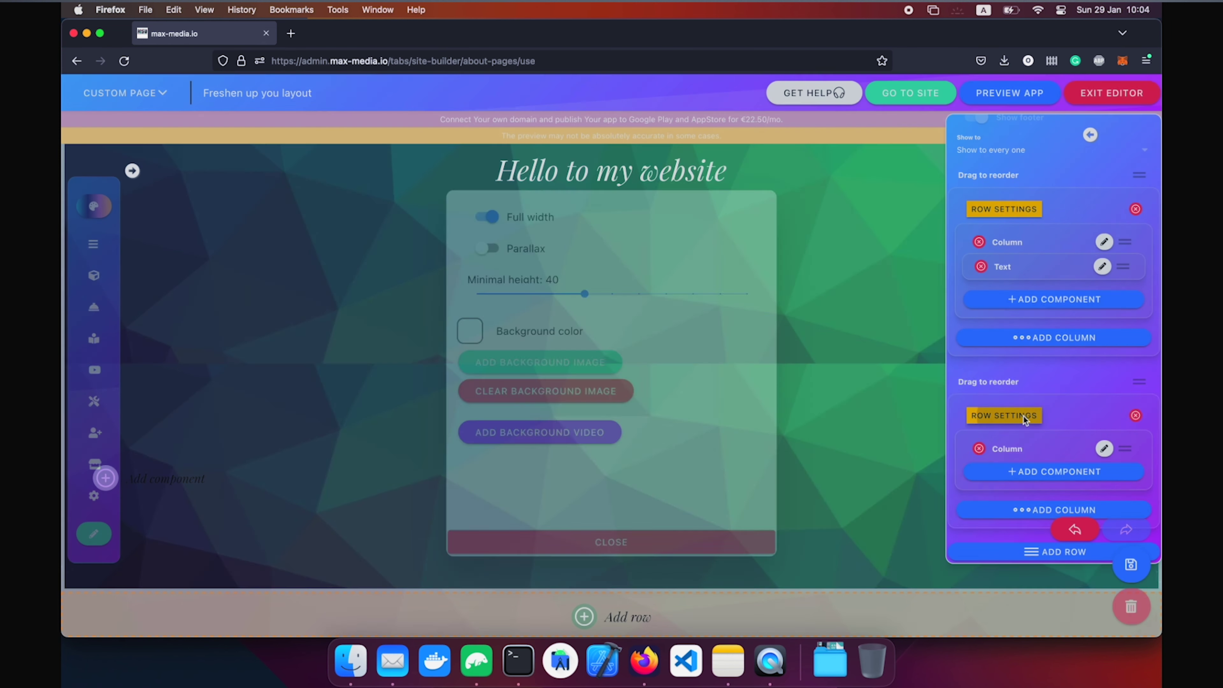
pyautogui.click(487, 231)
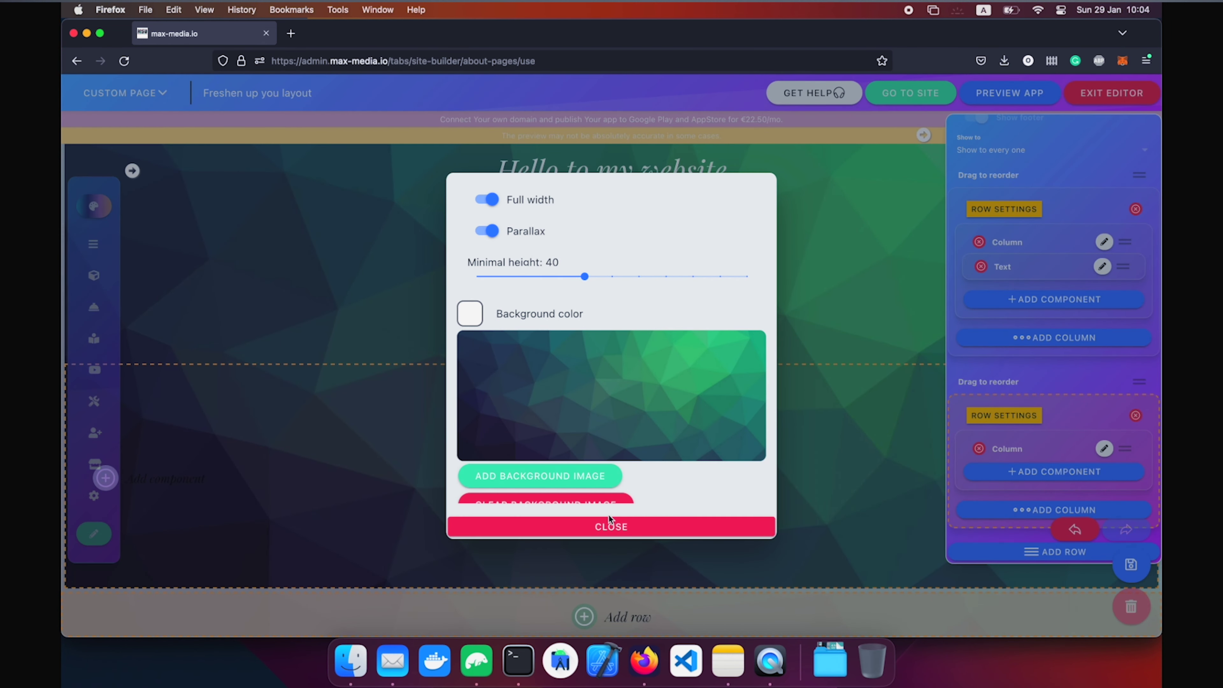
pyautogui.click(609, 525)
pyautogui.scroll(4, 686, 424)
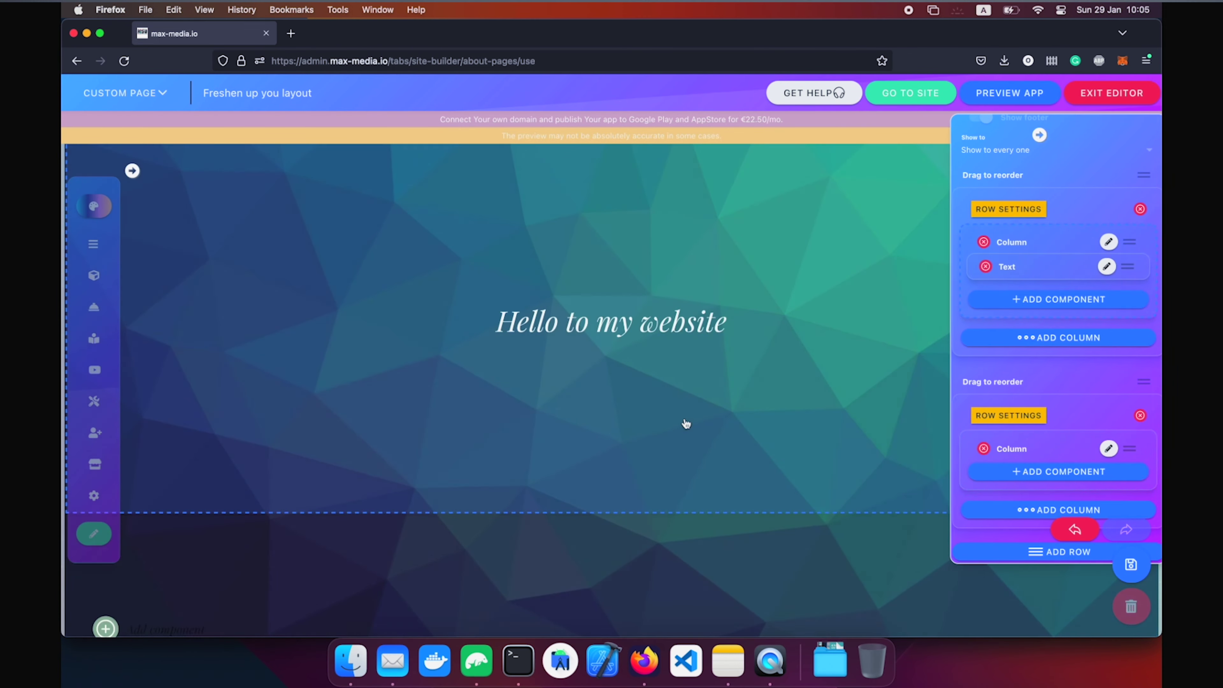
pyautogui.scroll(-4, 686, 424)
pyautogui.scroll(4, 686, 423)
pyautogui.scroll(-4, 686, 424)
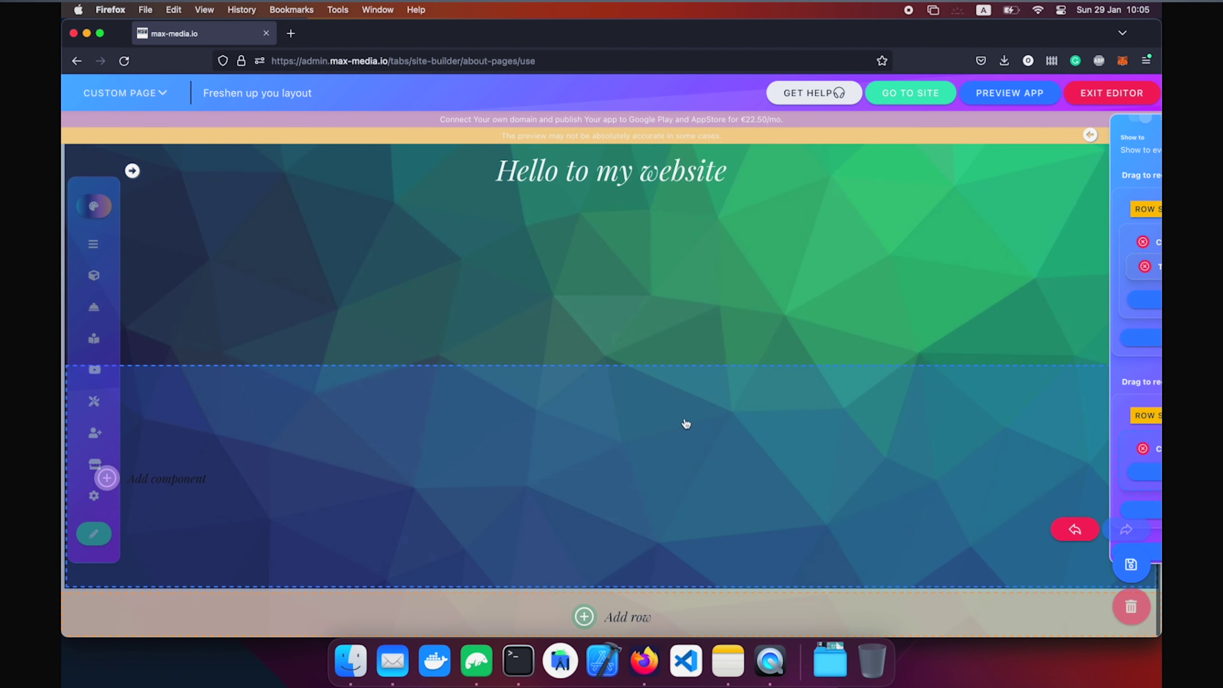
pyautogui.scroll(4, 686, 423)
pyautogui.scroll(-4, 686, 423)
# Copy the heading column and paste it into the second row.
pyautogui.click(667, 331)
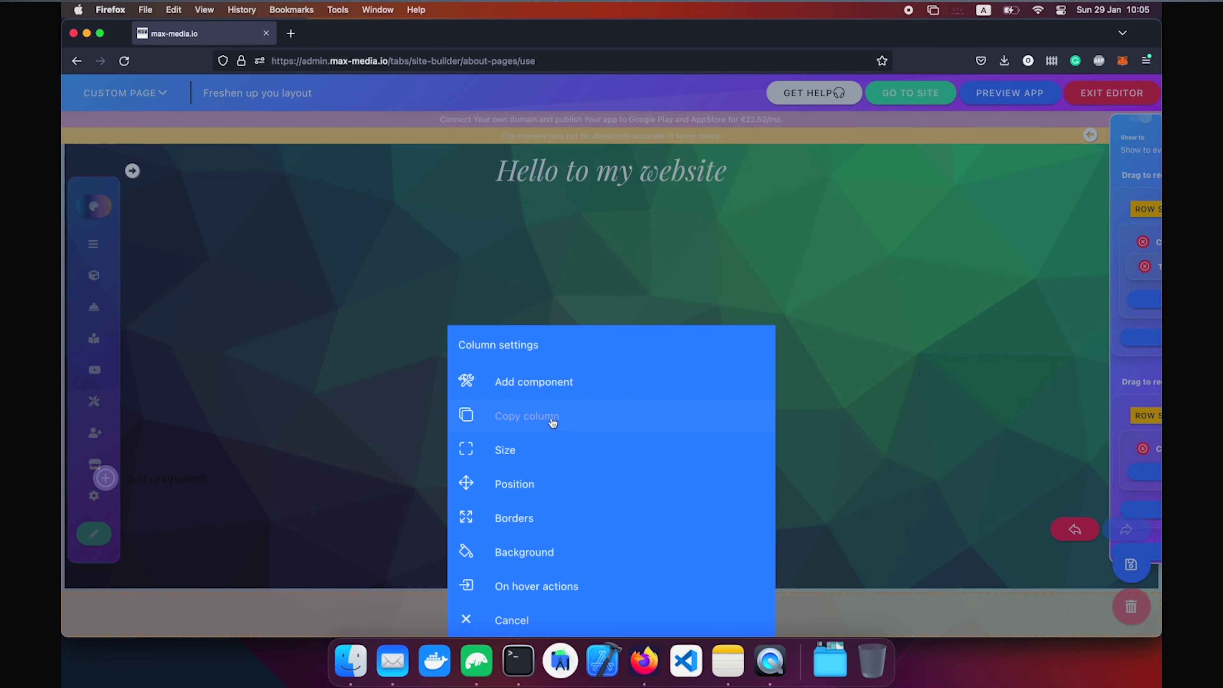
pyautogui.click(552, 419)
pyautogui.click(583, 522)
pyautogui.click(595, 411)
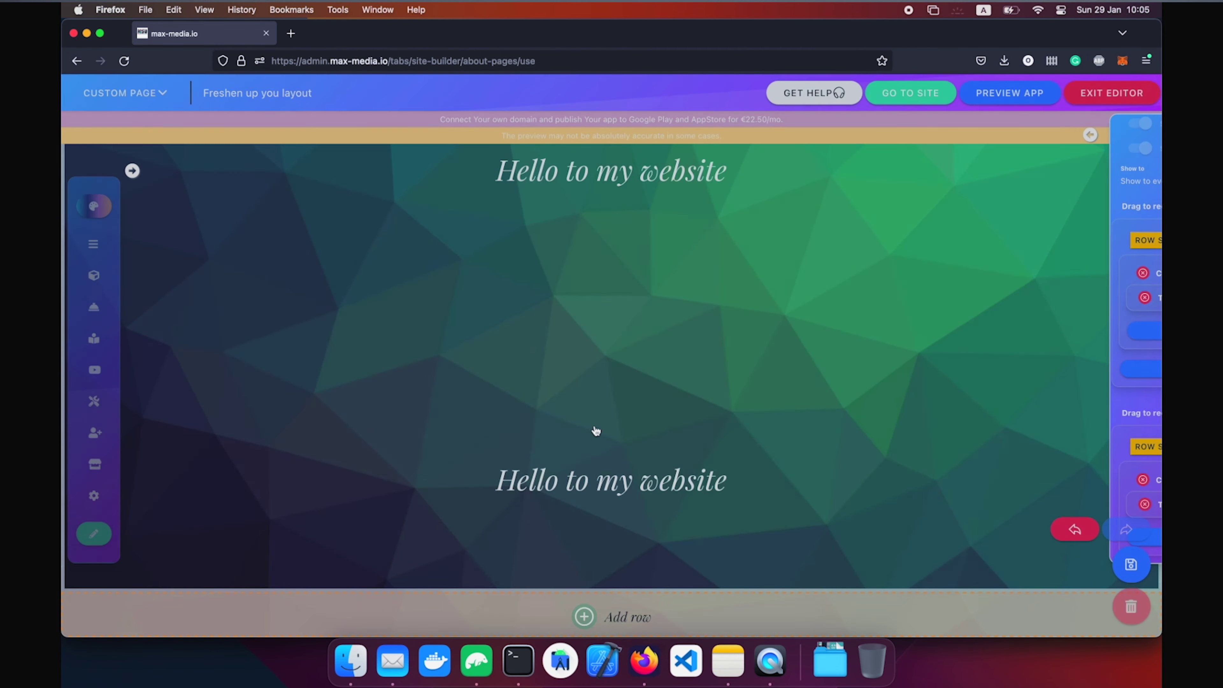
pyautogui.scroll(-3, 847, 482)
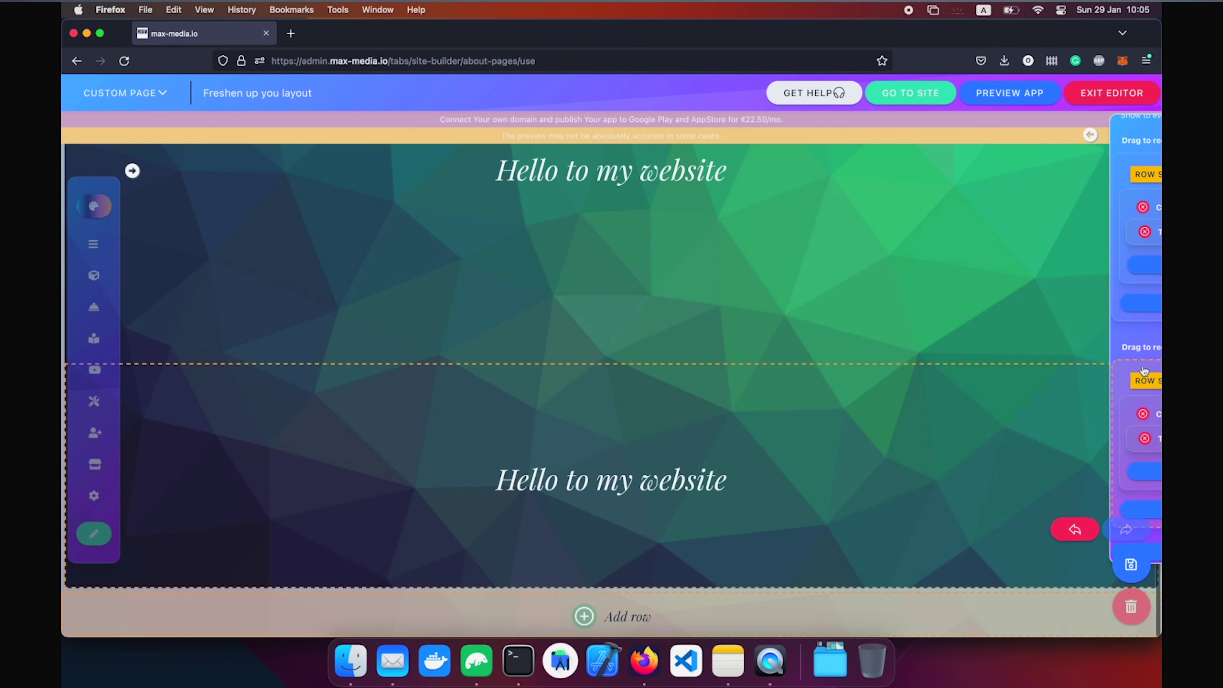
# Give the second row the poligon rottweiler background and raise its minimal height to about 60.
pyautogui.moveTo(1137, 384)
pyautogui.click(1008, 381)
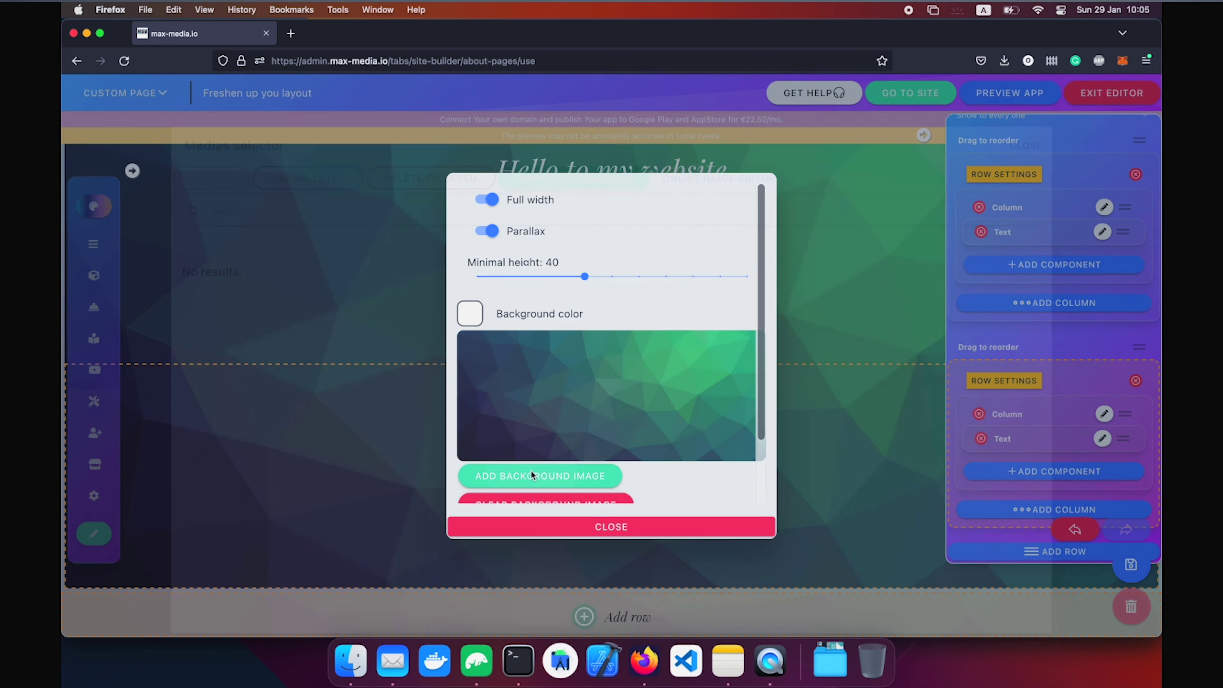
pyautogui.click(531, 472)
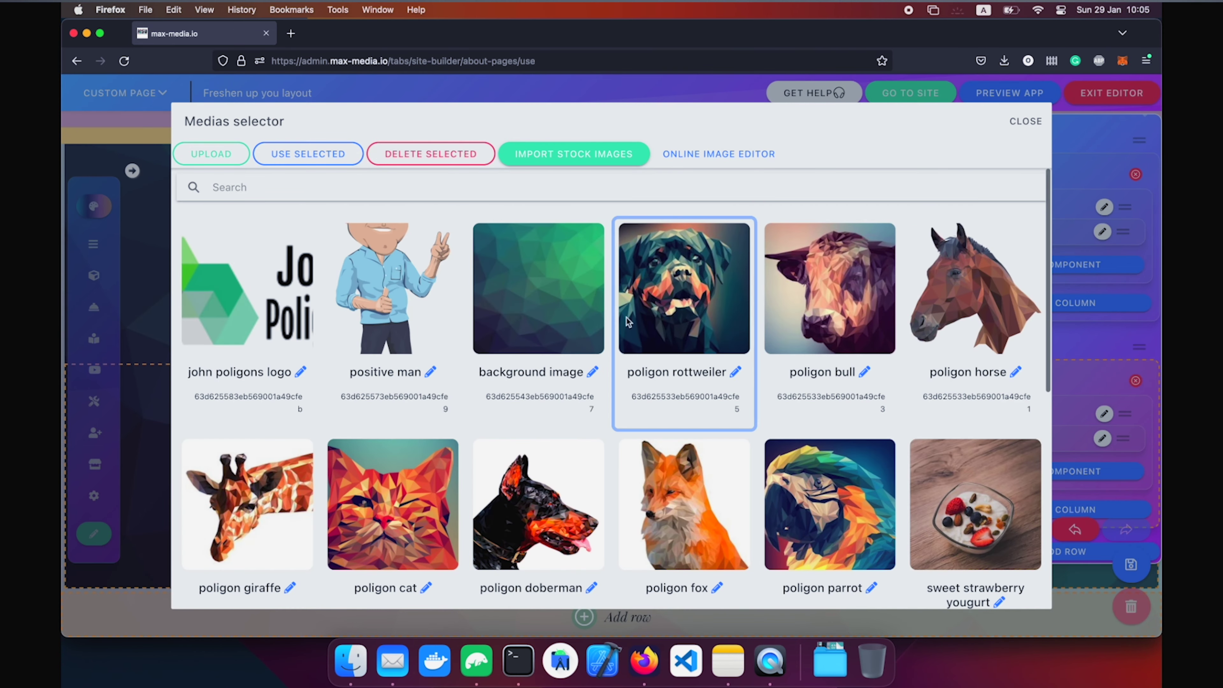
pyautogui.click(674, 311)
pyautogui.click(307, 155)
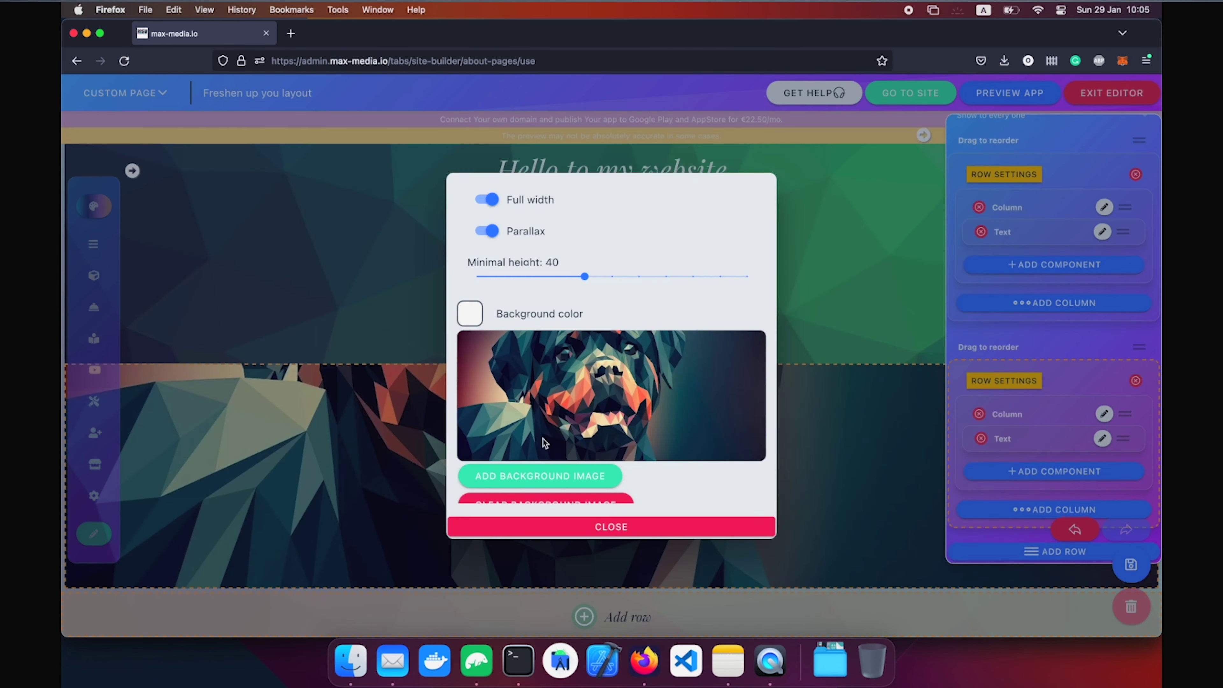
pyautogui.click(612, 276)
pyautogui.click(638, 276)
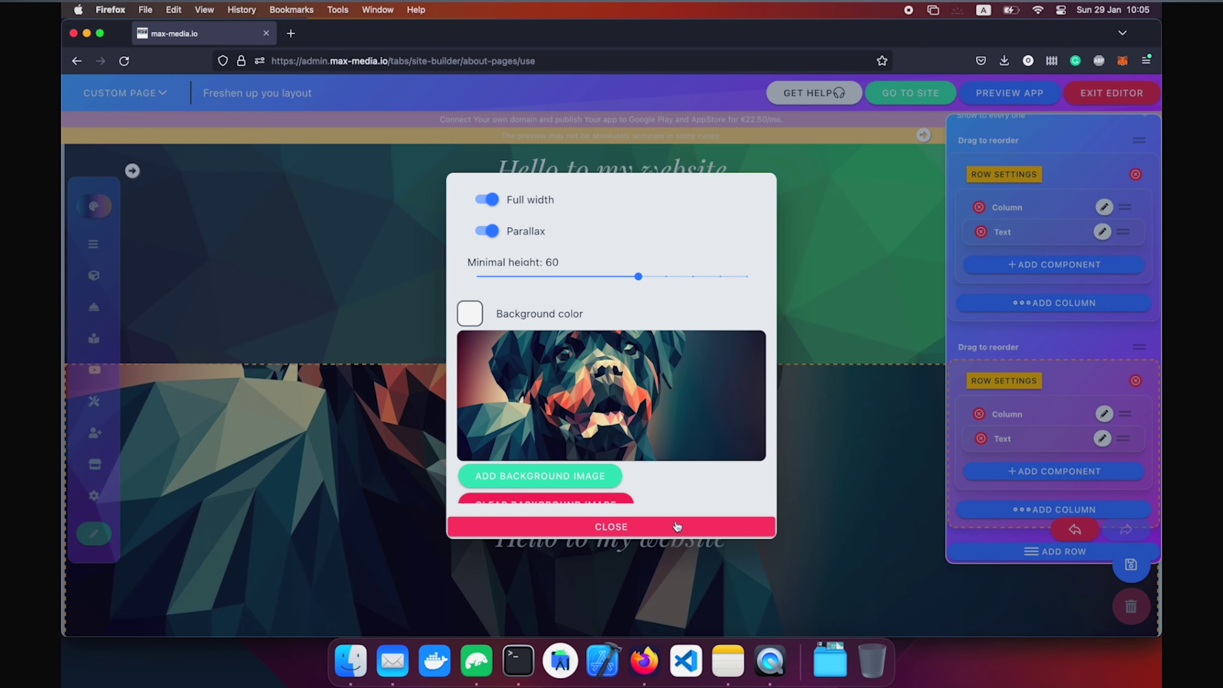
pyautogui.click(674, 527)
pyautogui.scroll(-3, 668, 383)
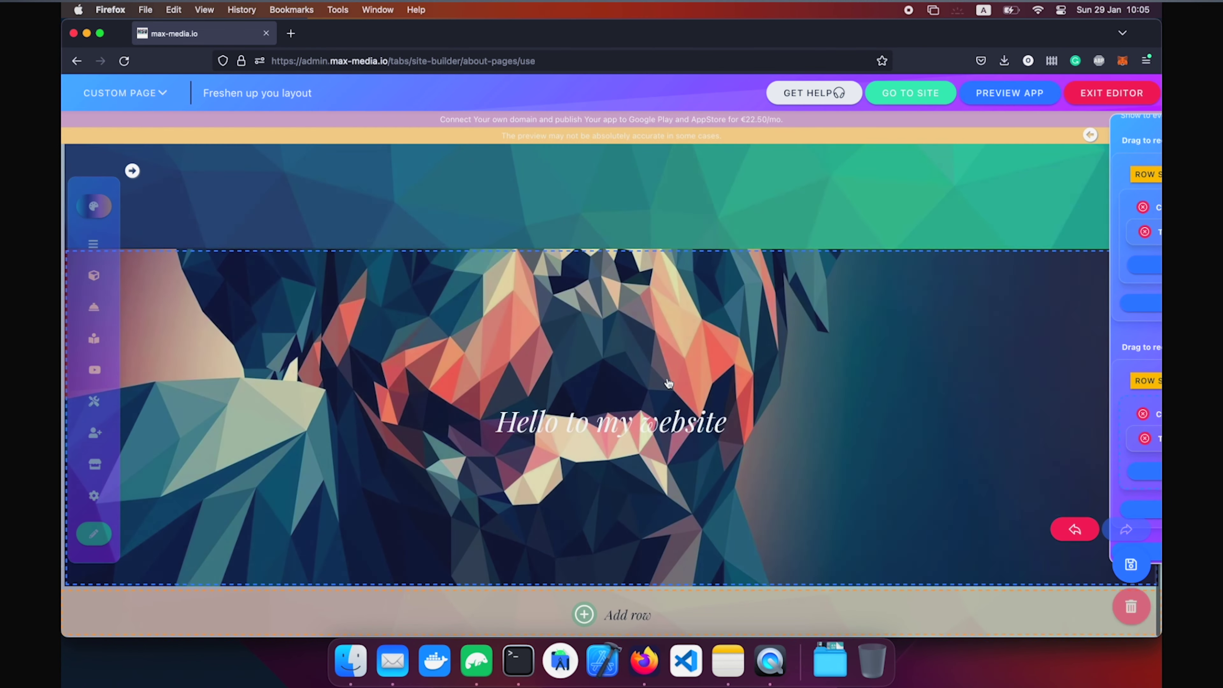
pyautogui.scroll(5, 668, 383)
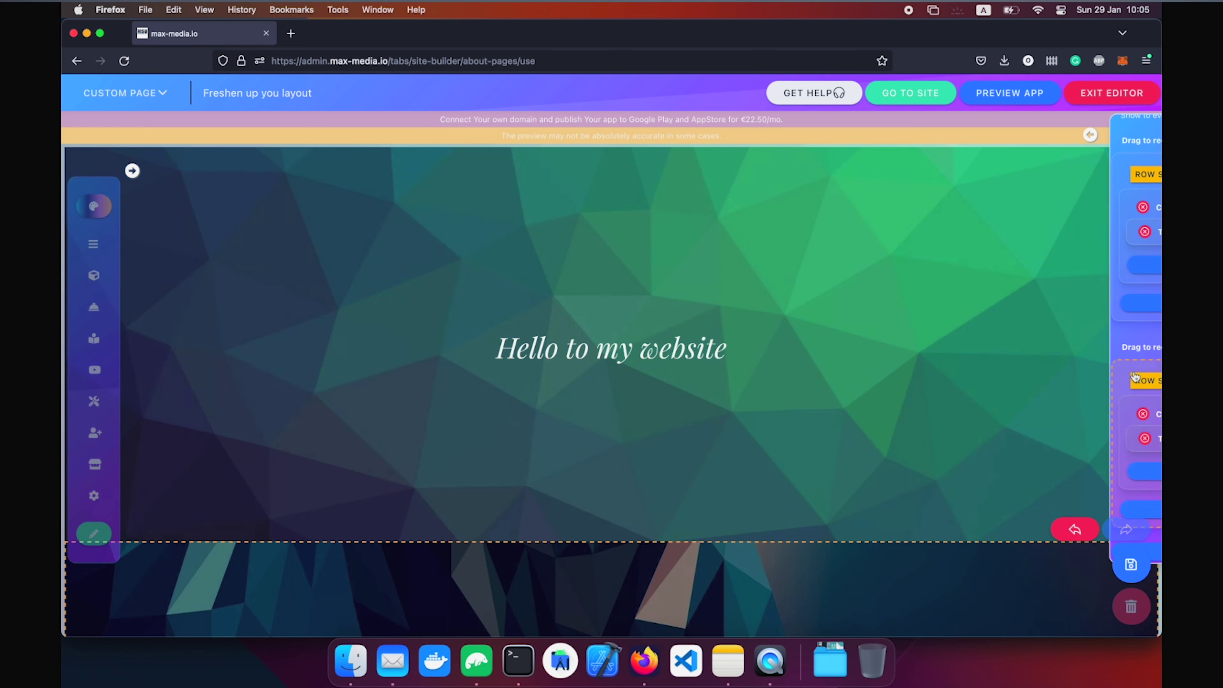
# Raise the first row's minimal height to 100 and stretch the dog row to maximum height.
pyautogui.moveTo(1116, 386)
pyautogui.click(1006, 173)
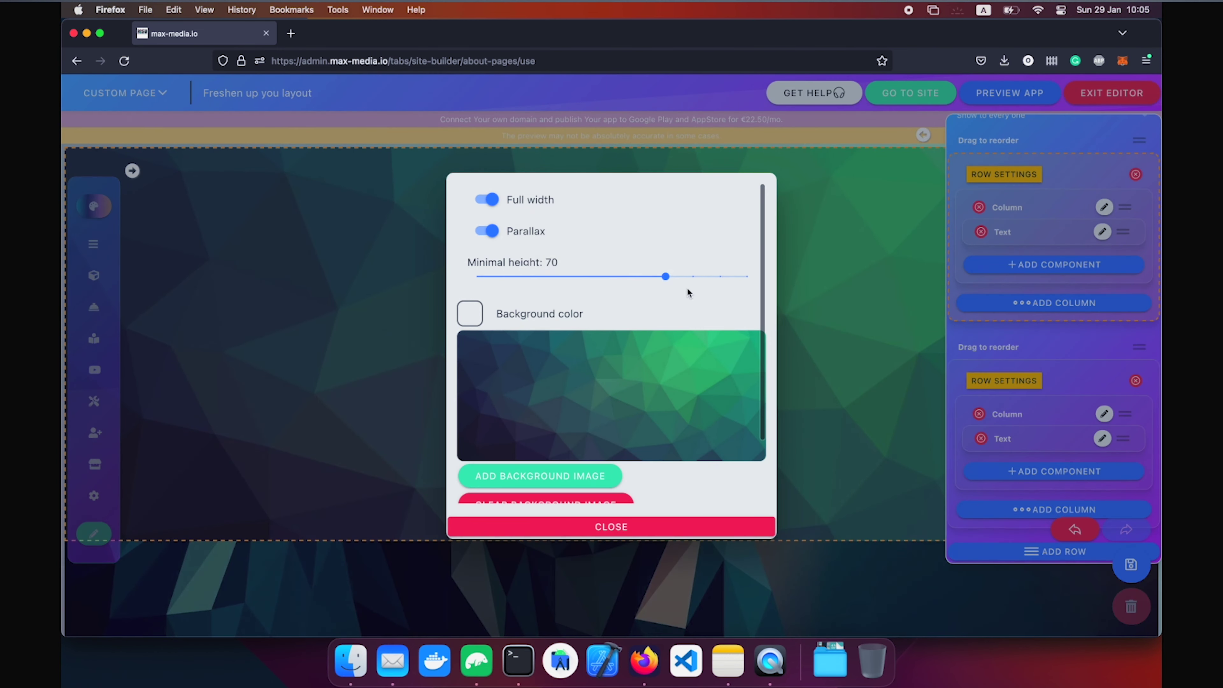
pyautogui.click(693, 278)
pyautogui.moveTo(706, 287); pyautogui.dragTo(814, 277)
pyautogui.click(836, 365)
pyautogui.click(1029, 385)
pyautogui.click(923, 305)
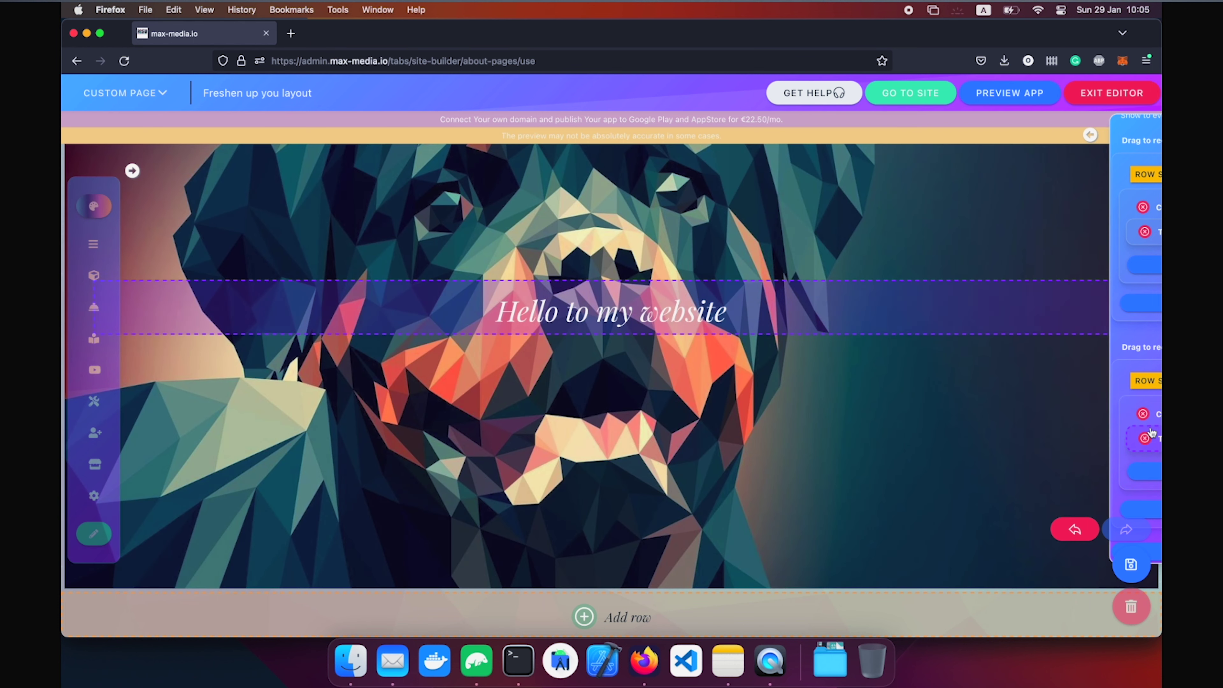
pyautogui.moveTo(1148, 433)
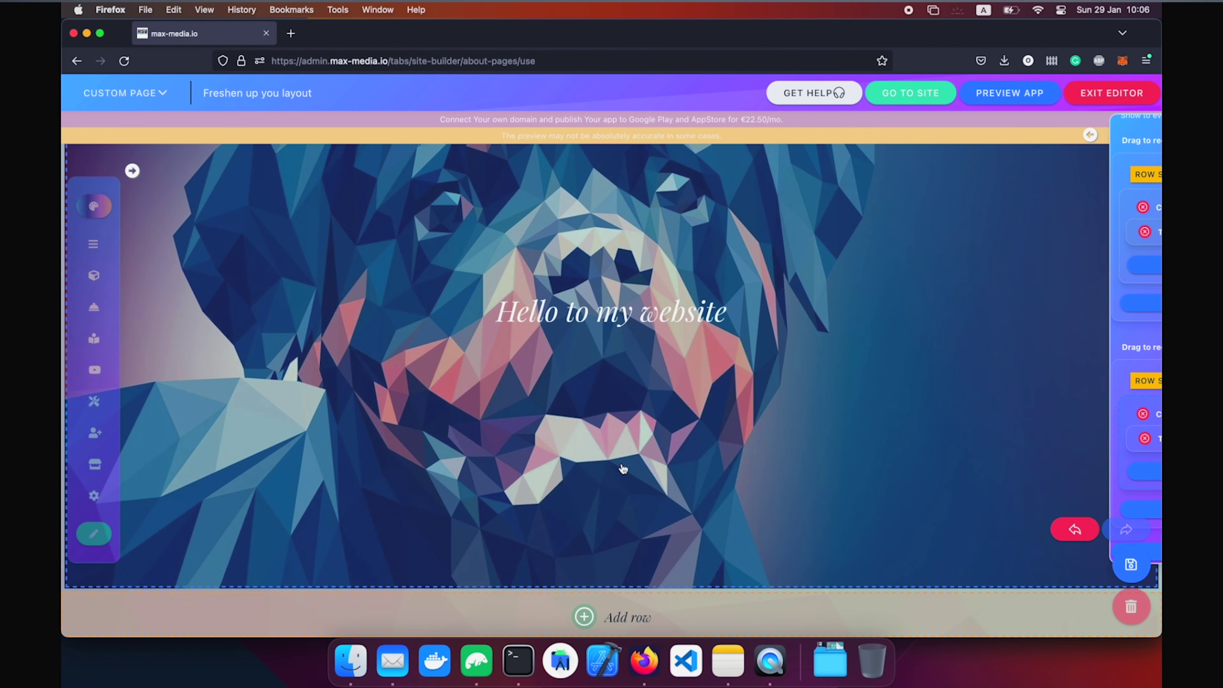
# Narrow the dog row's column to about half width with the Size slider.
pyautogui.click(623, 468)
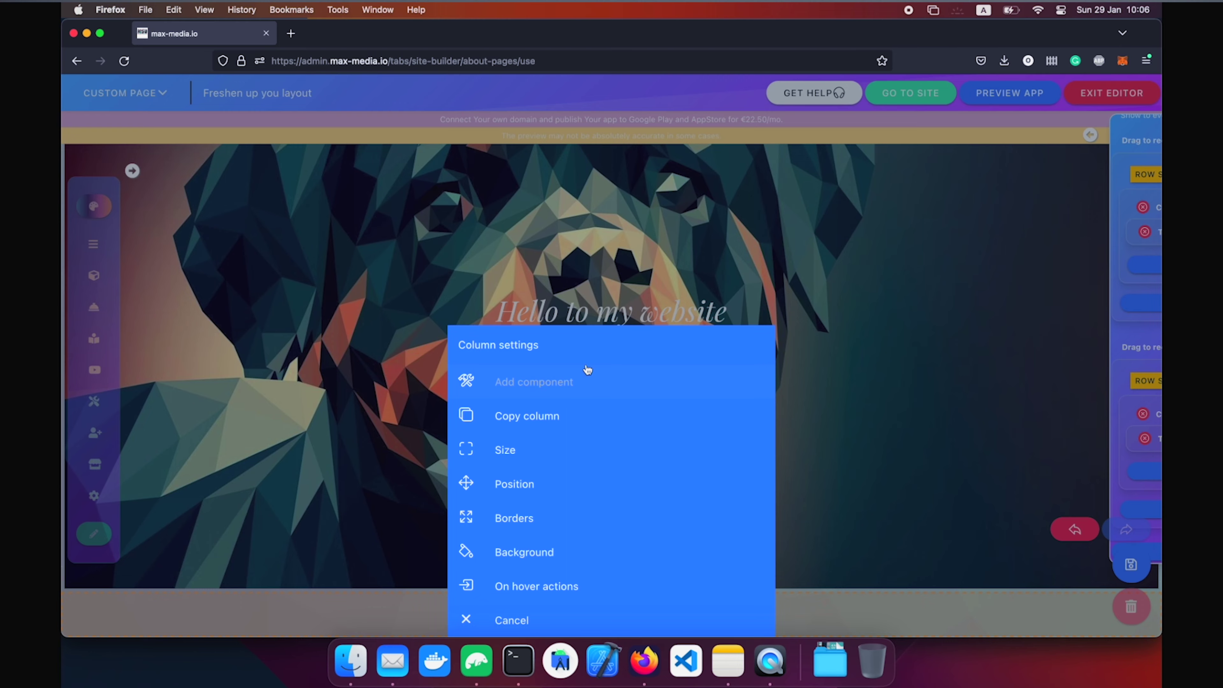
pyautogui.click(580, 380)
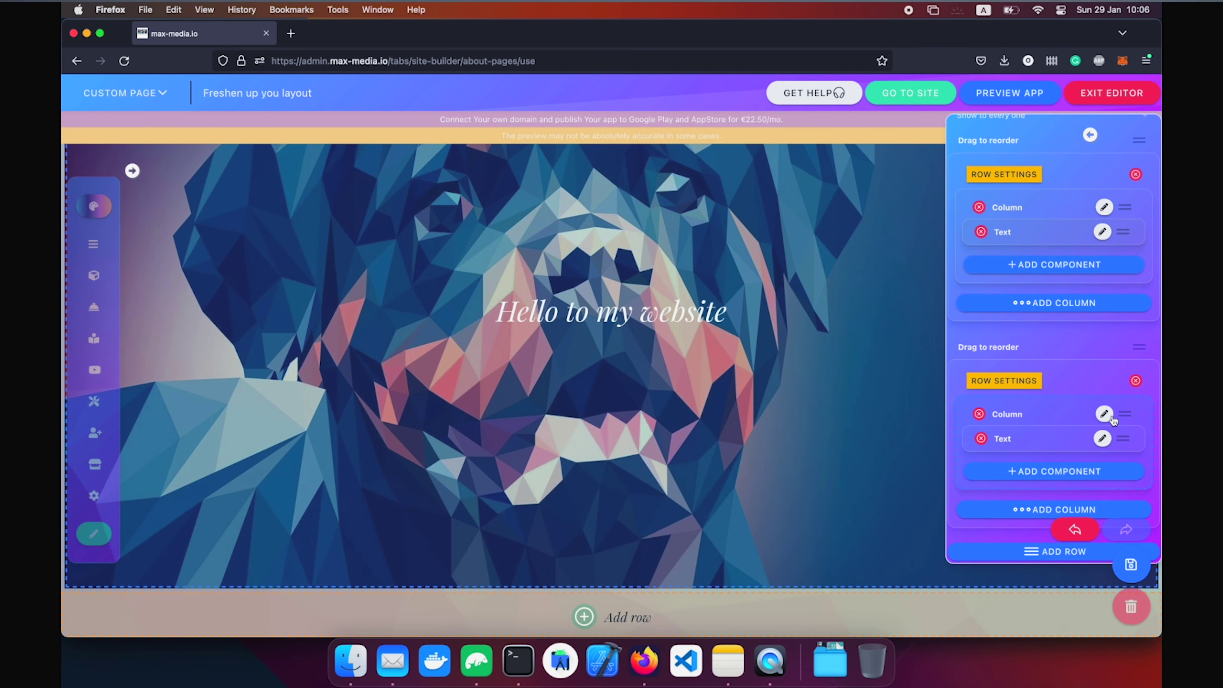
pyautogui.click(1104, 414)
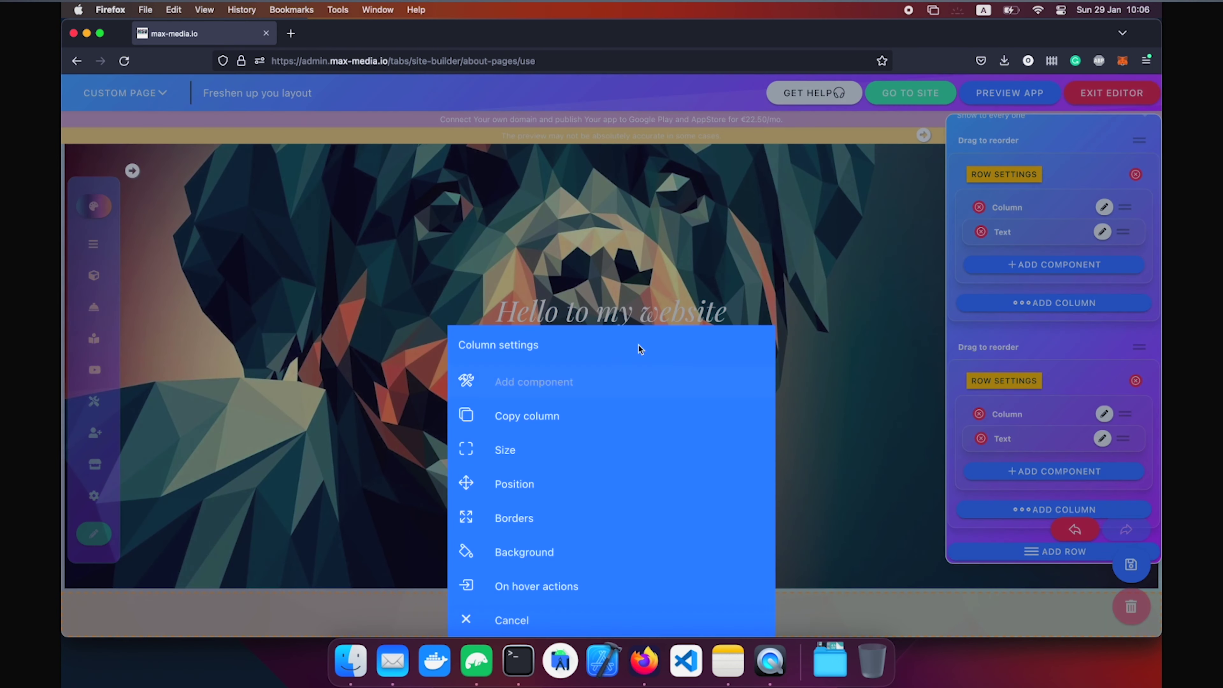
pyautogui.click(562, 452)
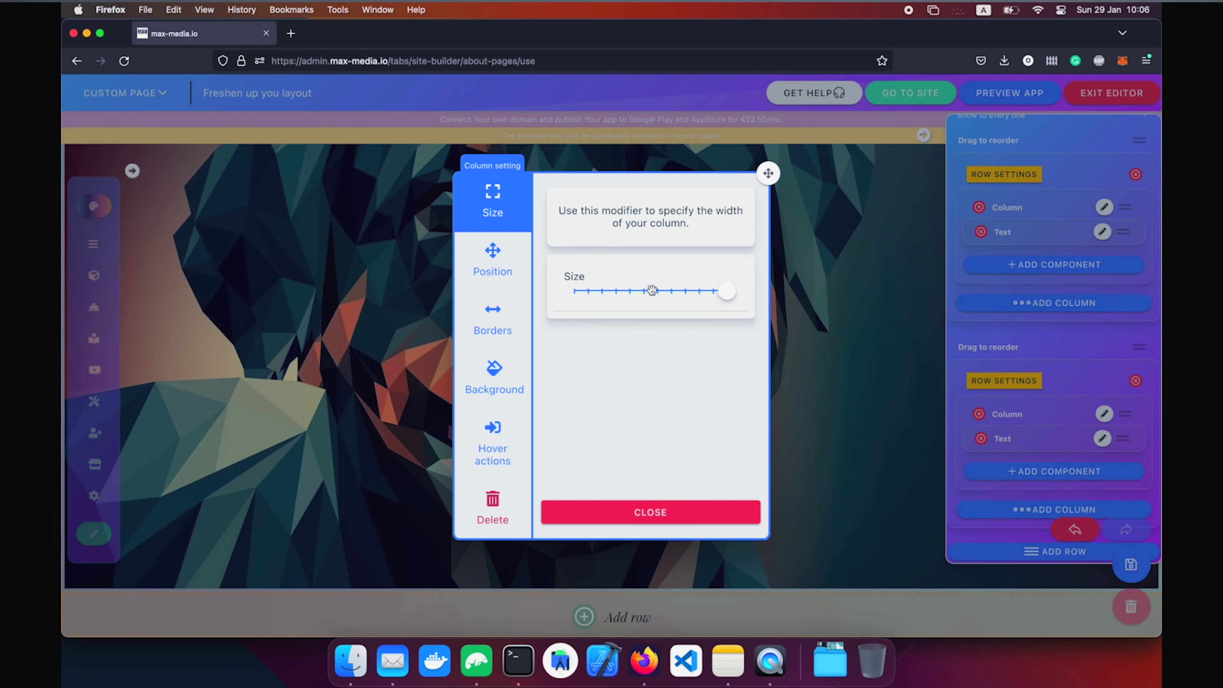
pyautogui.moveTo(652, 290); pyautogui.dragTo(647, 292)
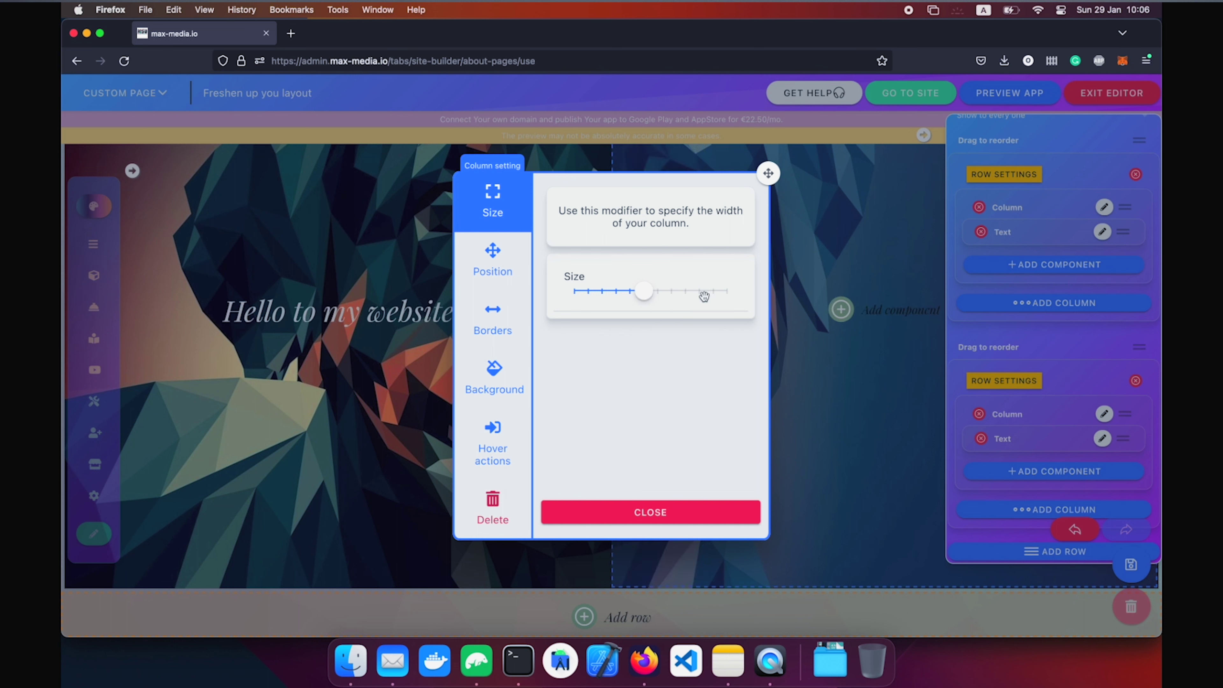
pyautogui.click(703, 508)
# Add an image component with the positive man picture to the empty right side.
pyautogui.click(841, 309)
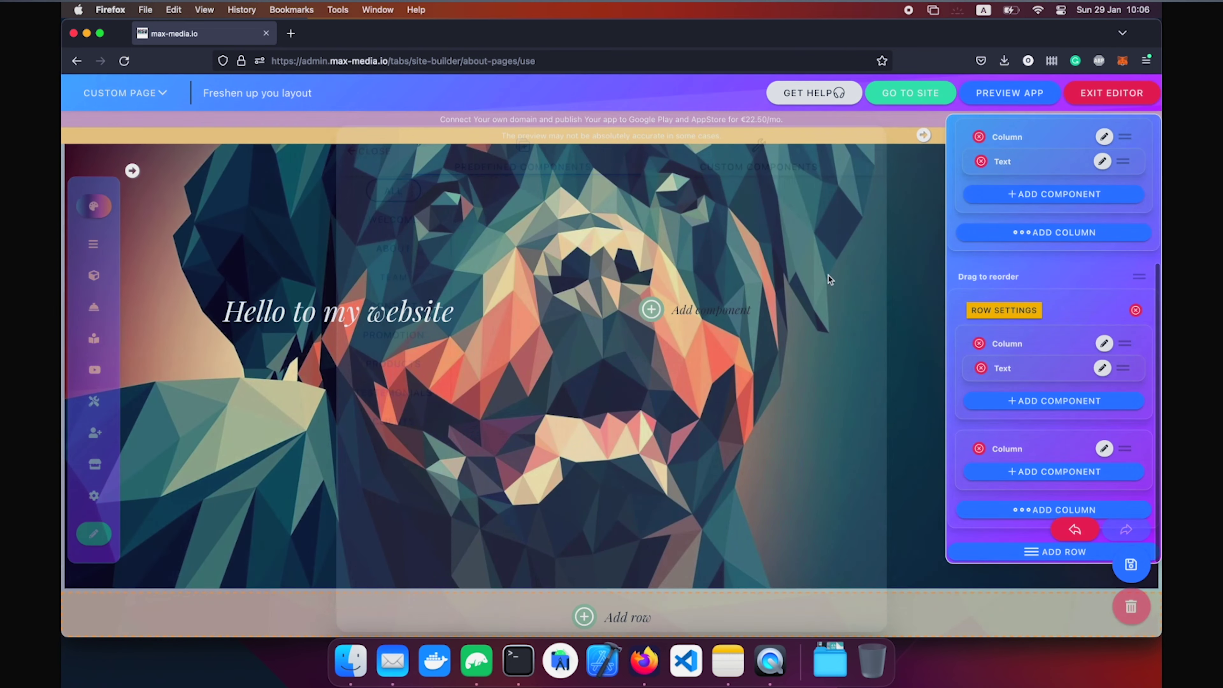
pyautogui.click(763, 126)
pyautogui.click(531, 448)
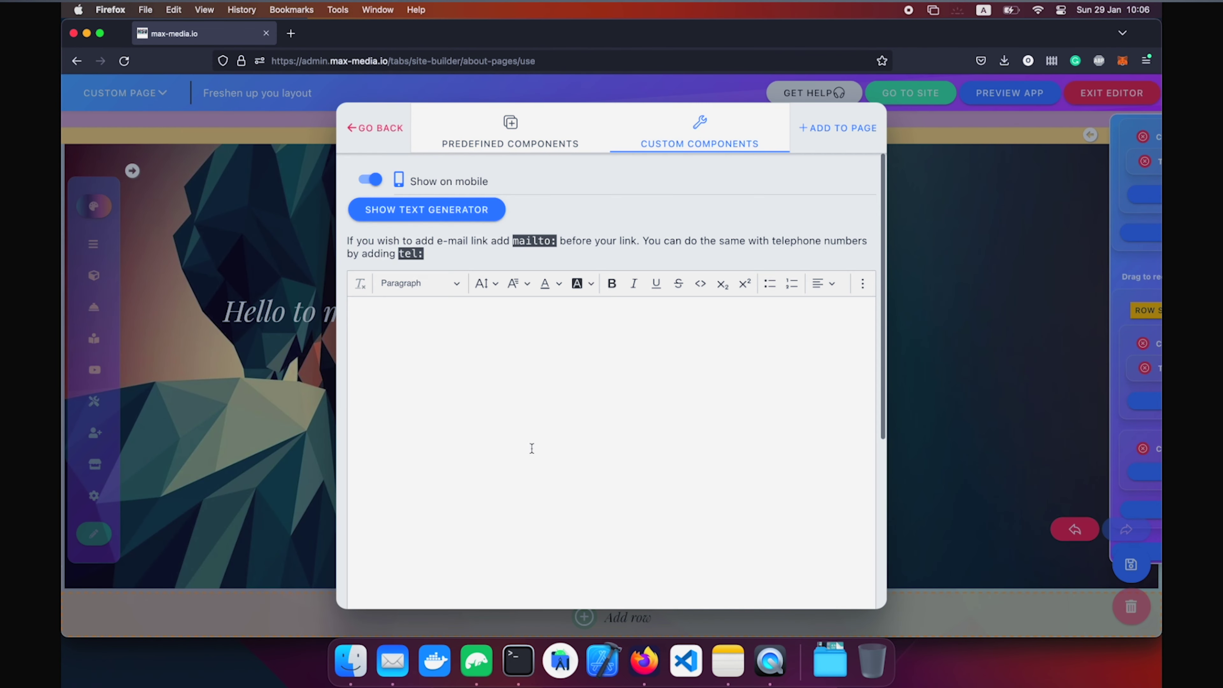
pyautogui.click(370, 140)
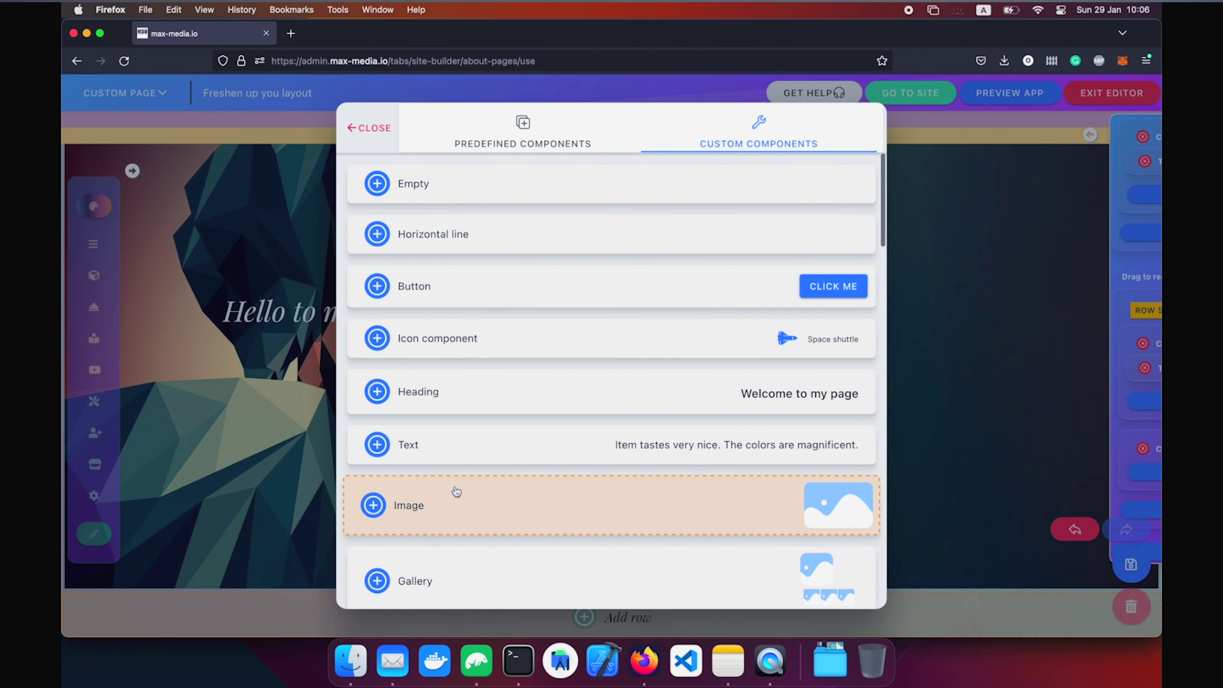
pyautogui.click(456, 495)
pyautogui.click(409, 406)
pyautogui.click(406, 280)
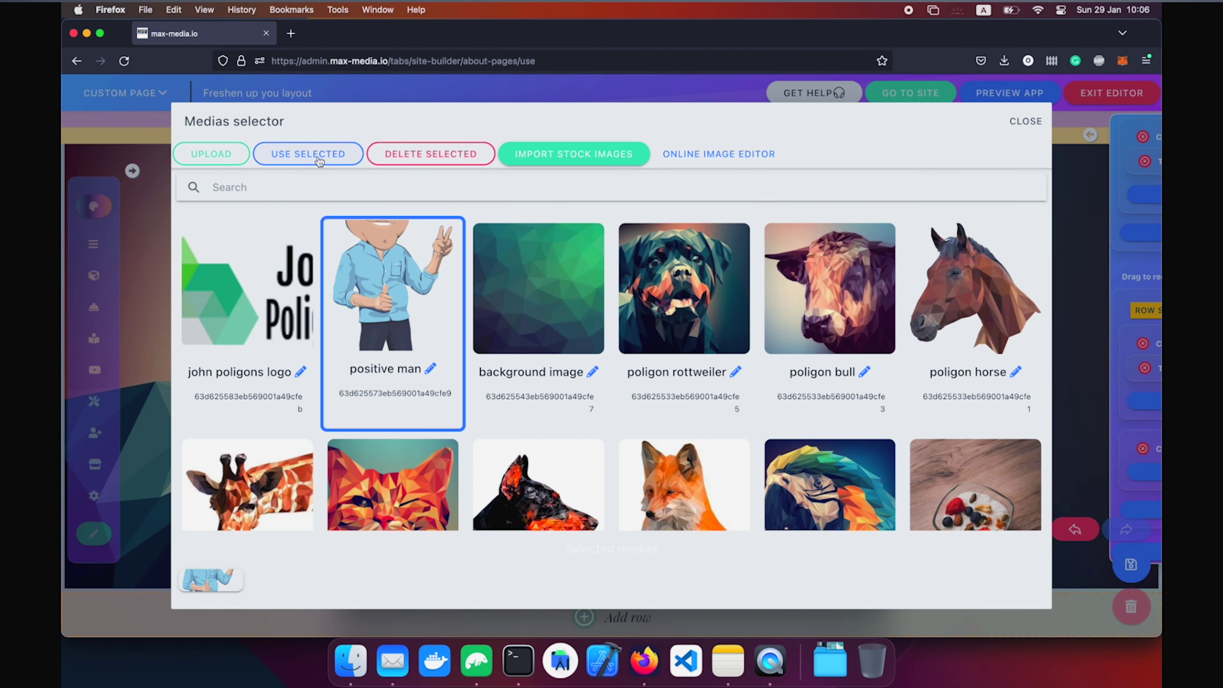
pyautogui.click(319, 160)
pyautogui.click(553, 527)
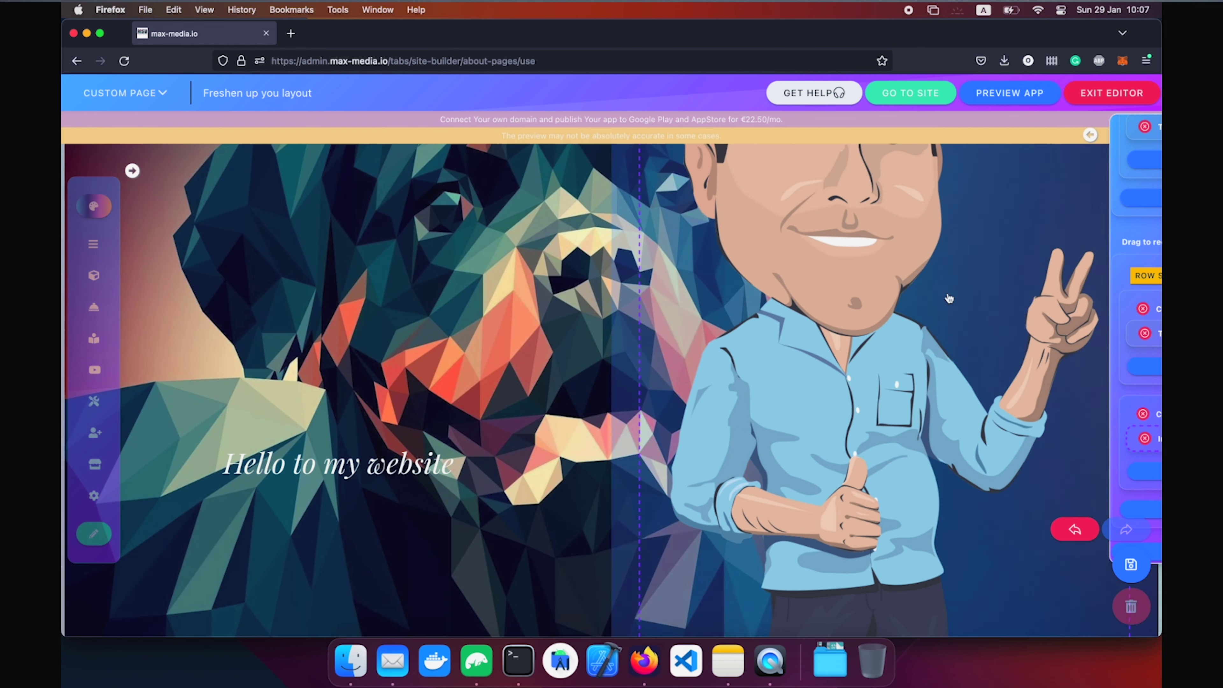
pyautogui.scroll(5, 1155, 270)
pyautogui.moveTo(1126, 136)
pyautogui.click(1000, 146)
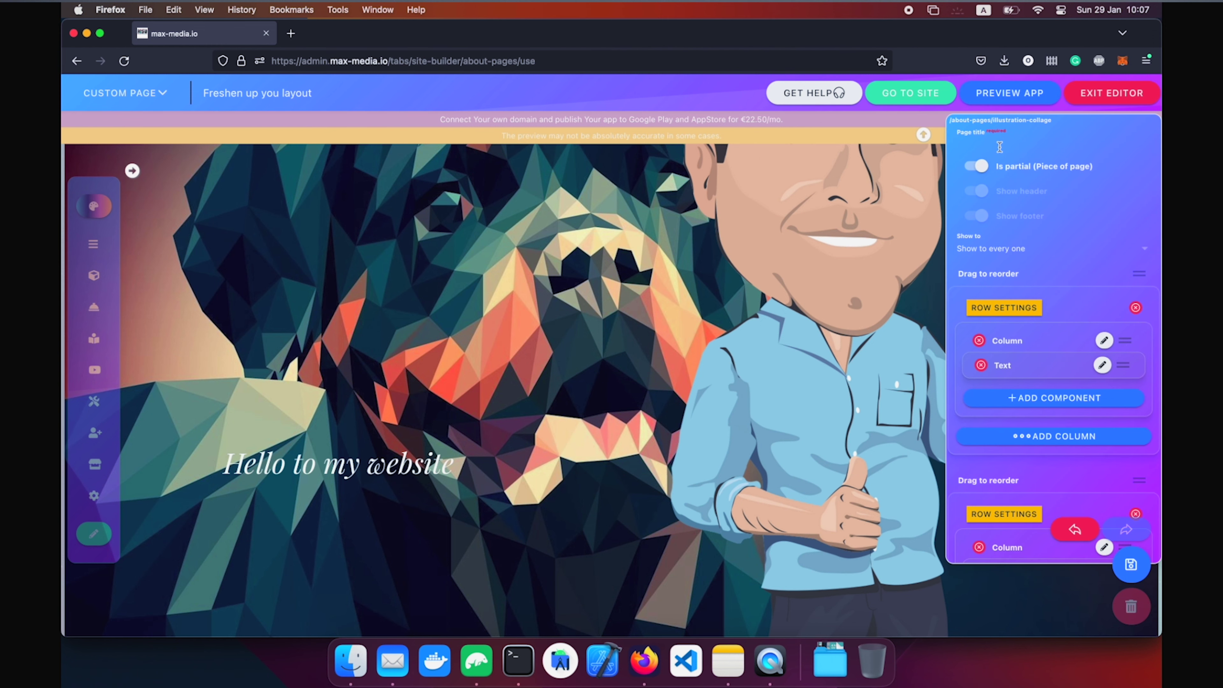
# Title the page 'test', save it with a navigation link, and open the published site's login.
pyautogui.write('test')
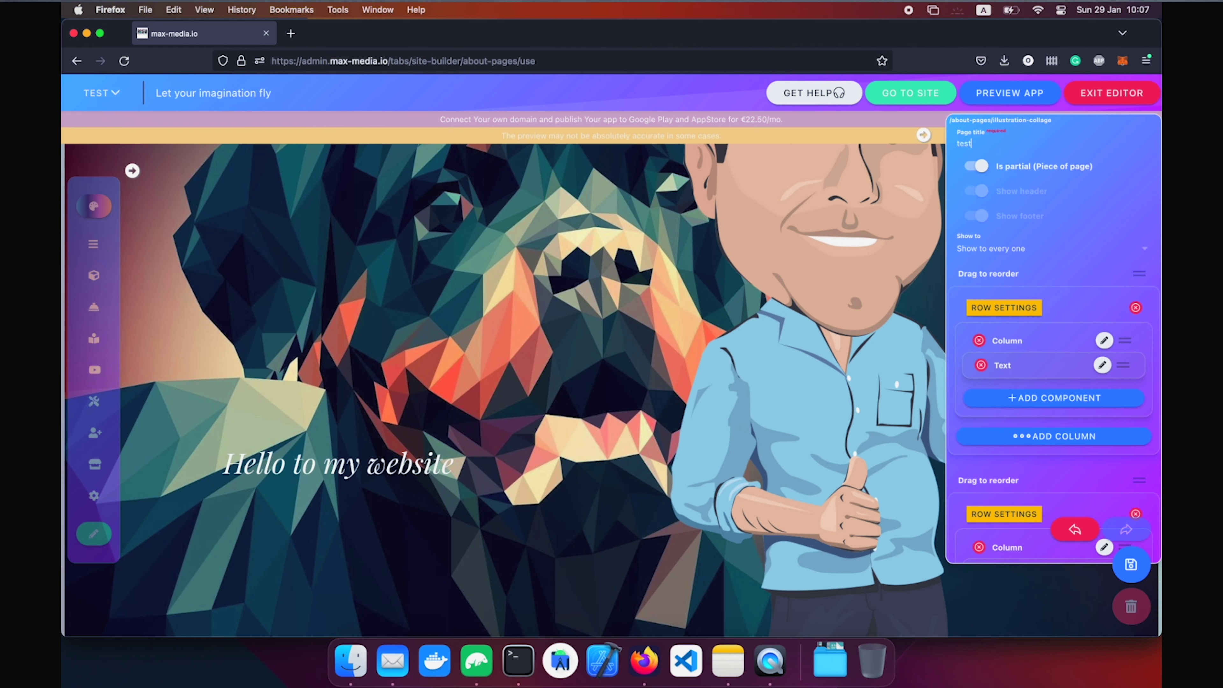
pyautogui.scroll(-5, 1153, 549)
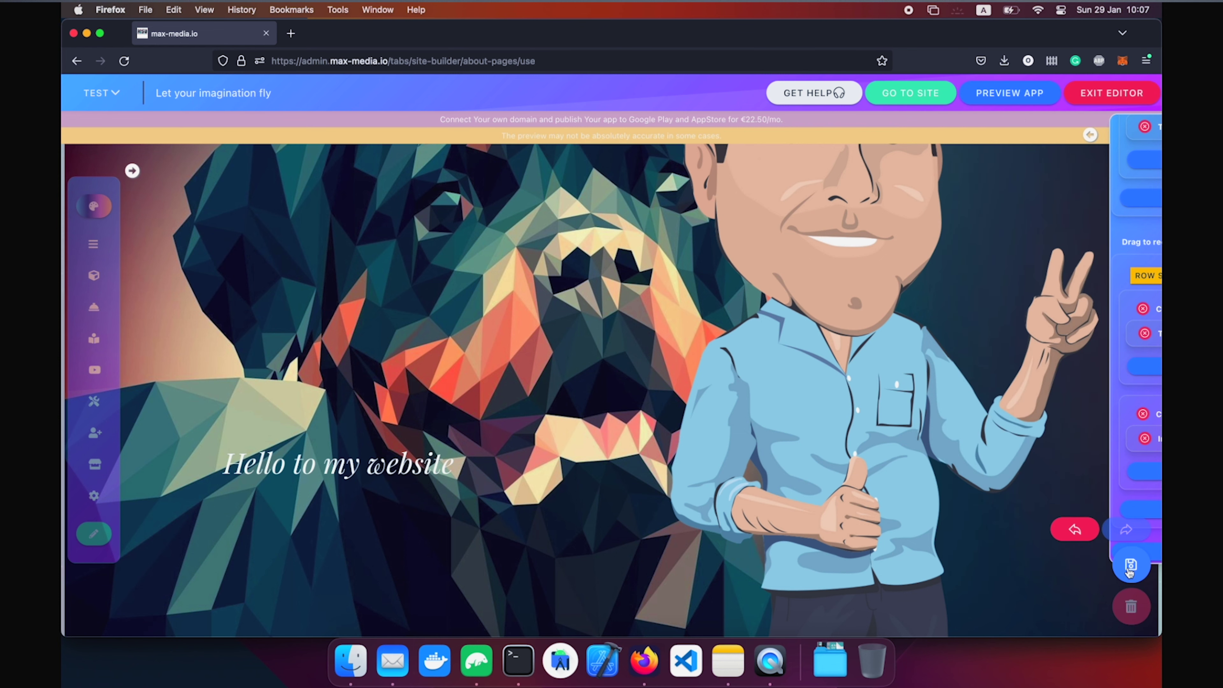
pyautogui.click(1130, 569)
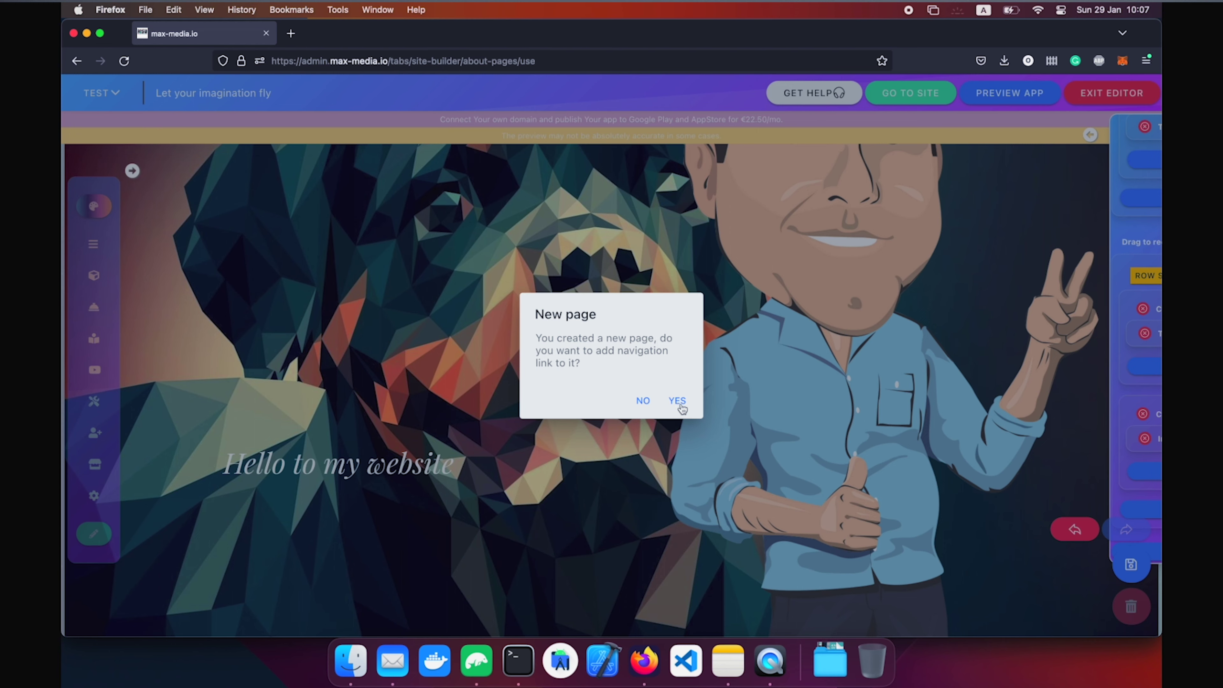
pyautogui.click(680, 403)
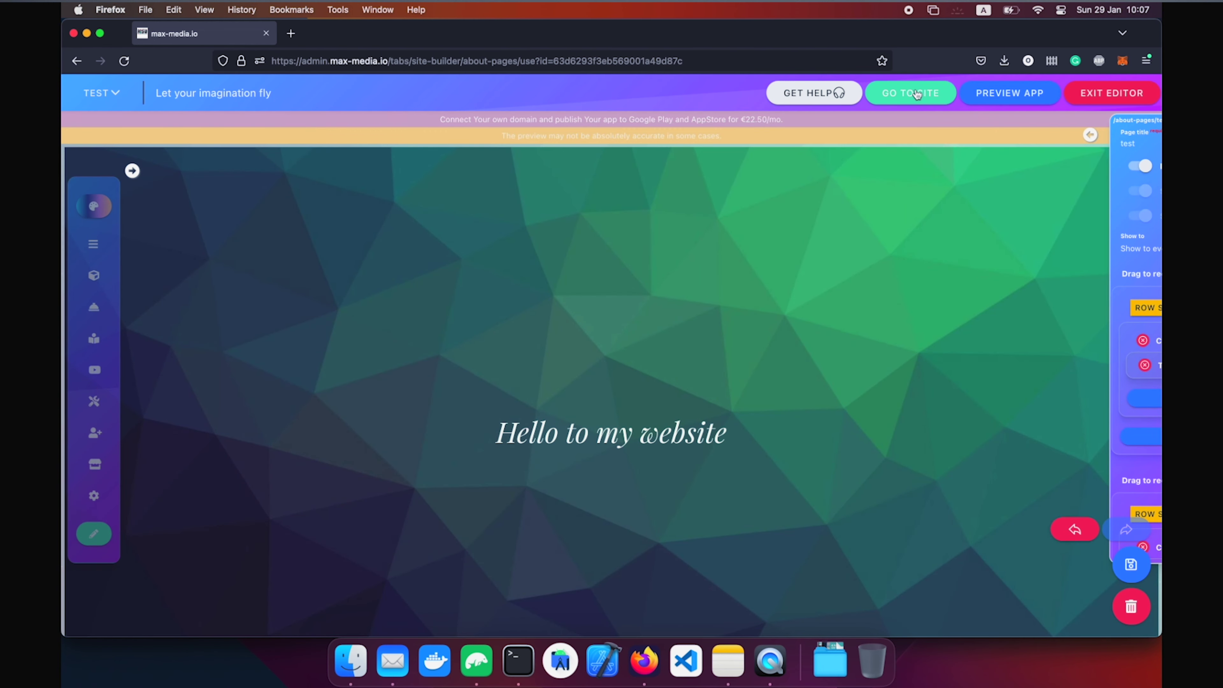
pyautogui.click(910, 93)
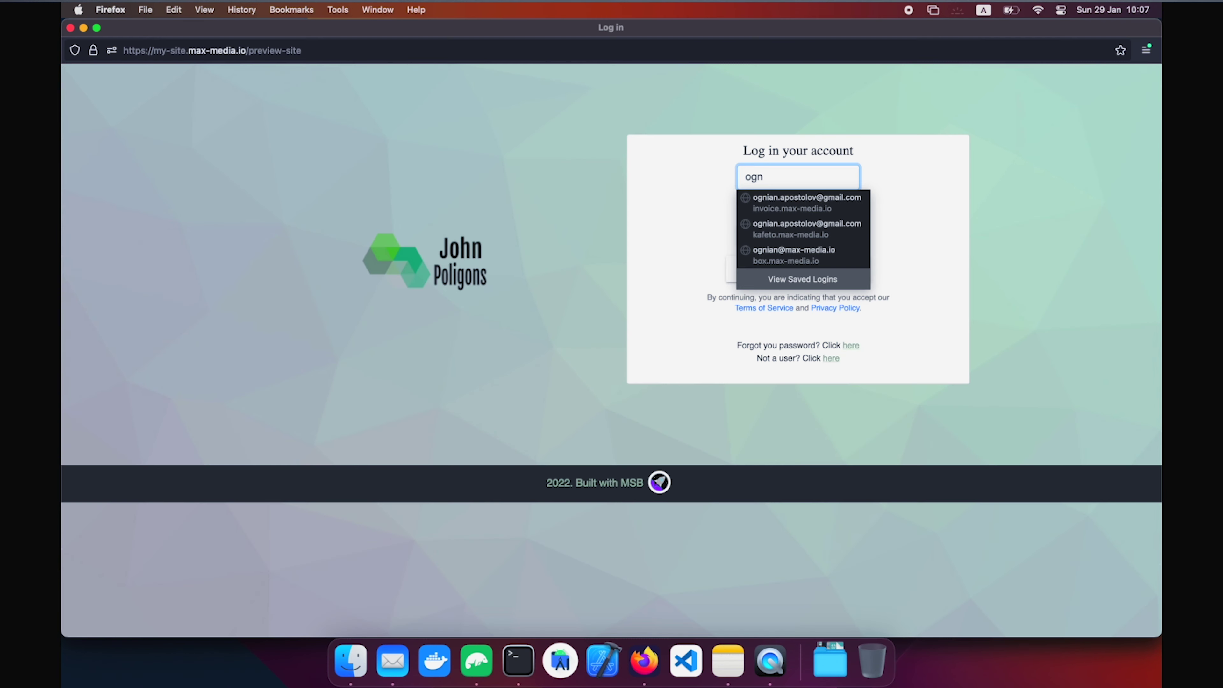
pyautogui.press('Return')
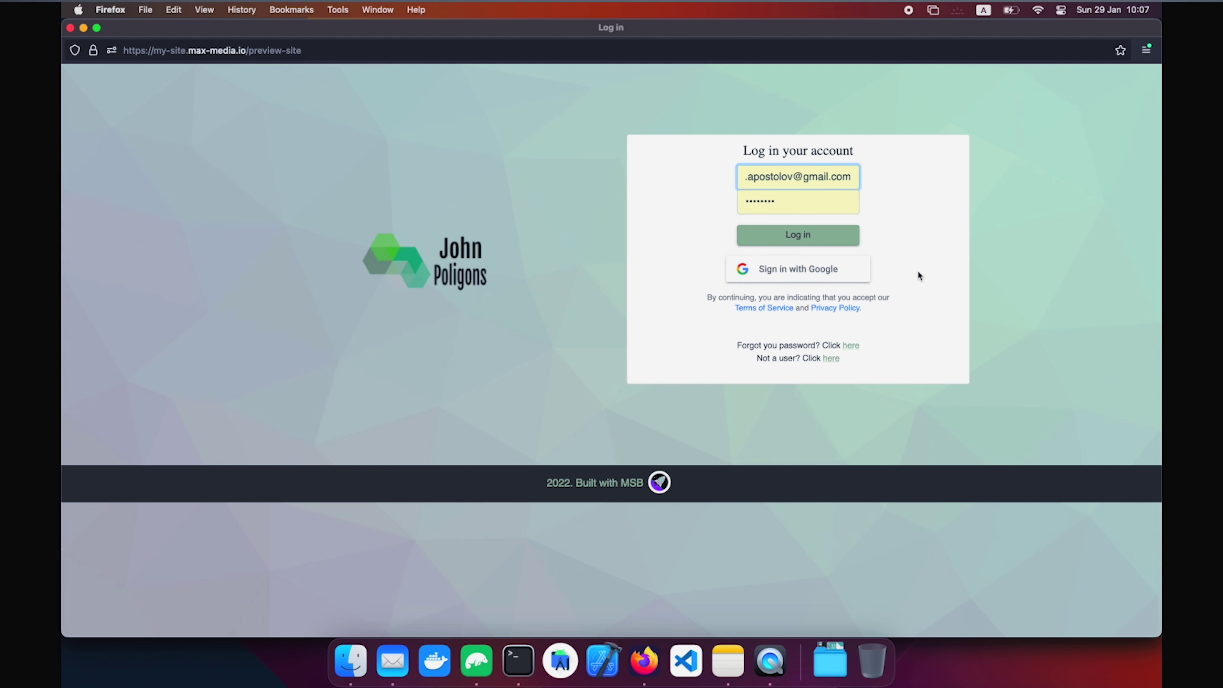
# Log in to the published site and scroll through the test page.
pyautogui.click(837, 236)
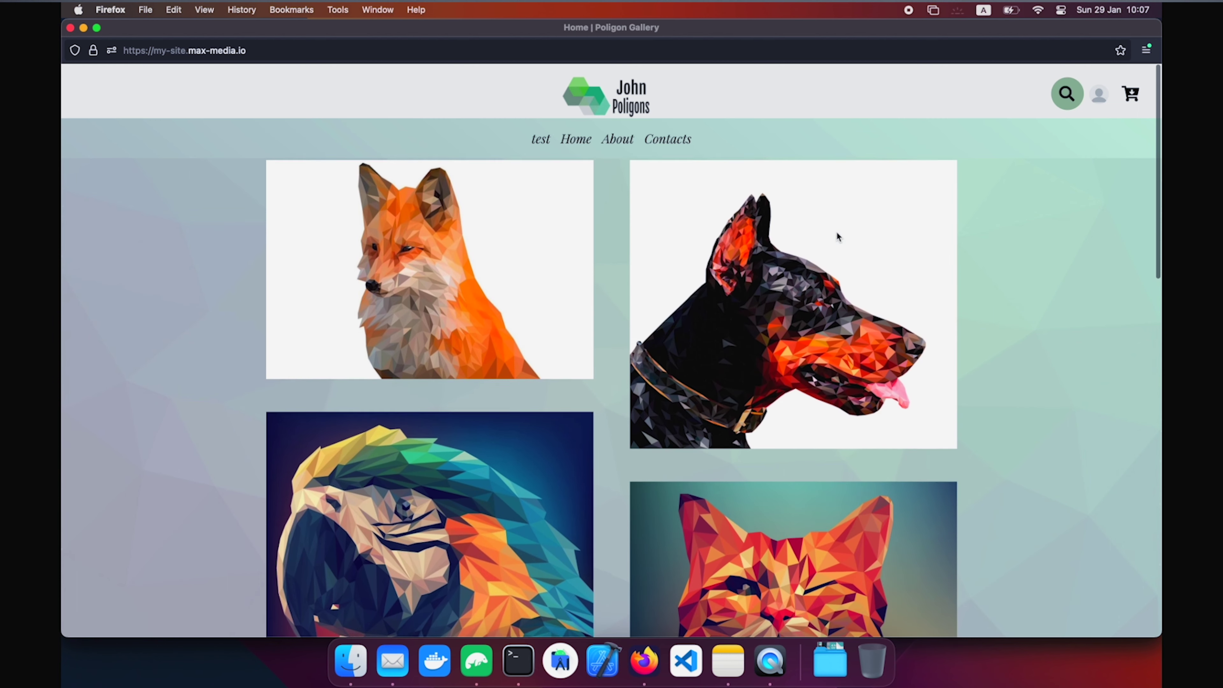
pyautogui.click(540, 141)
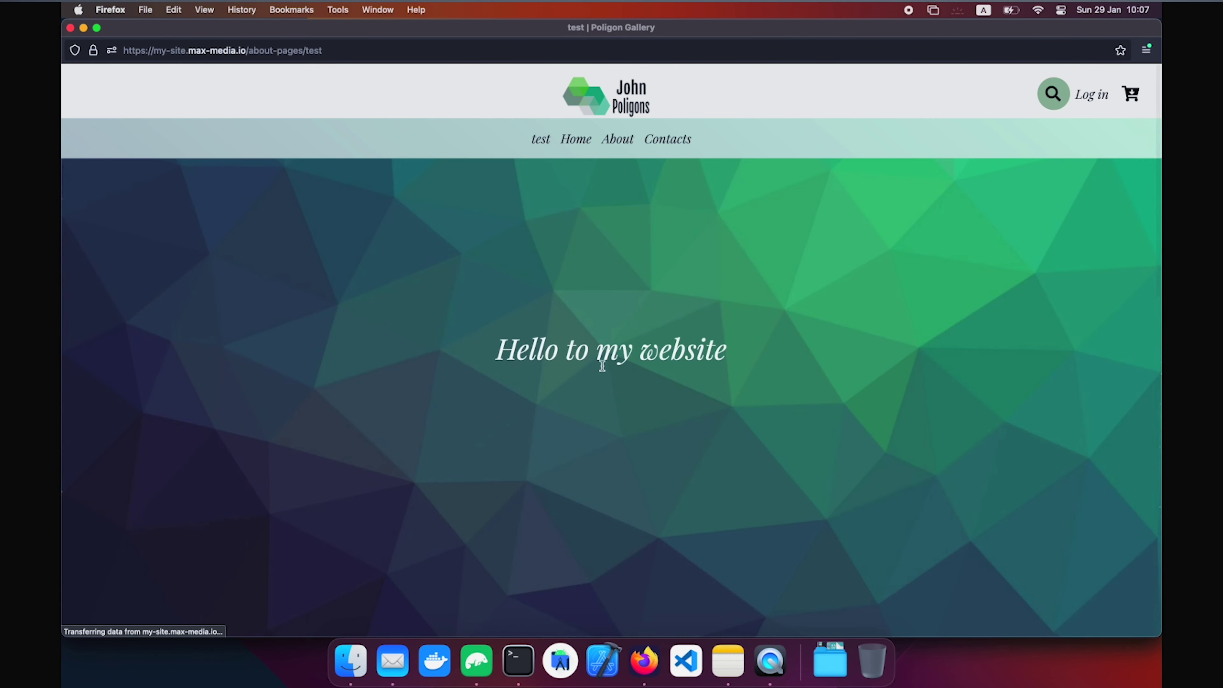
pyautogui.scroll(-10, 601, 370)
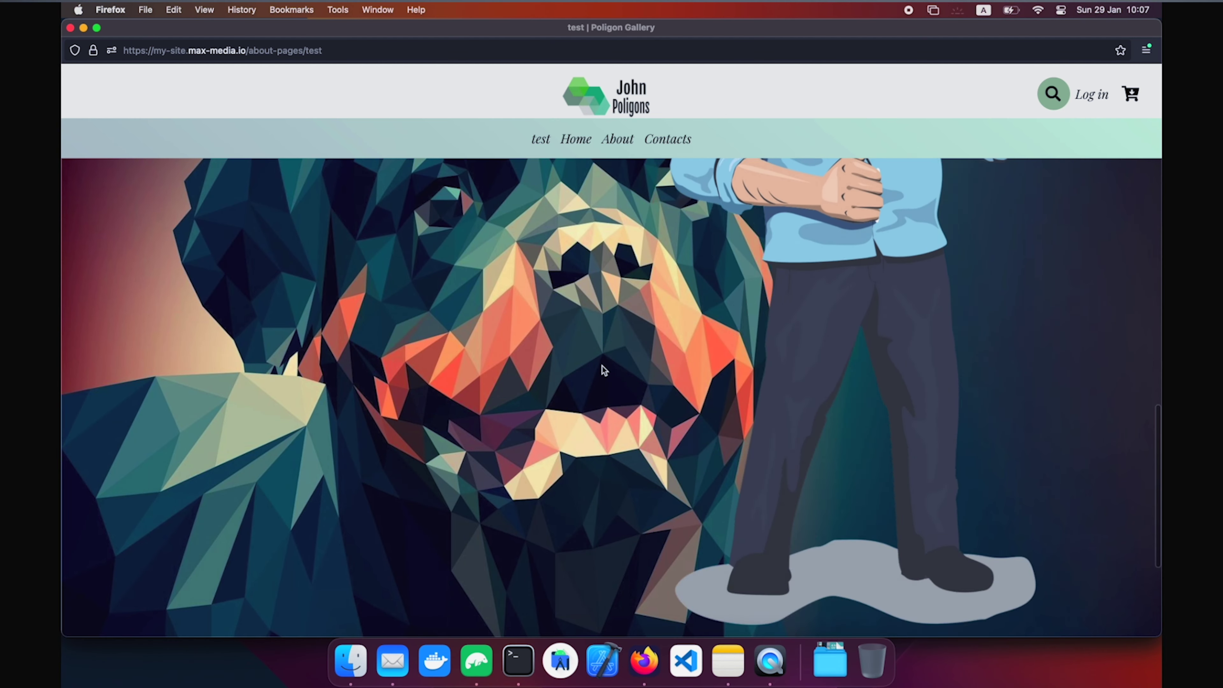
pyautogui.scroll(10, 602, 366)
pyautogui.scroll(-6, 602, 366)
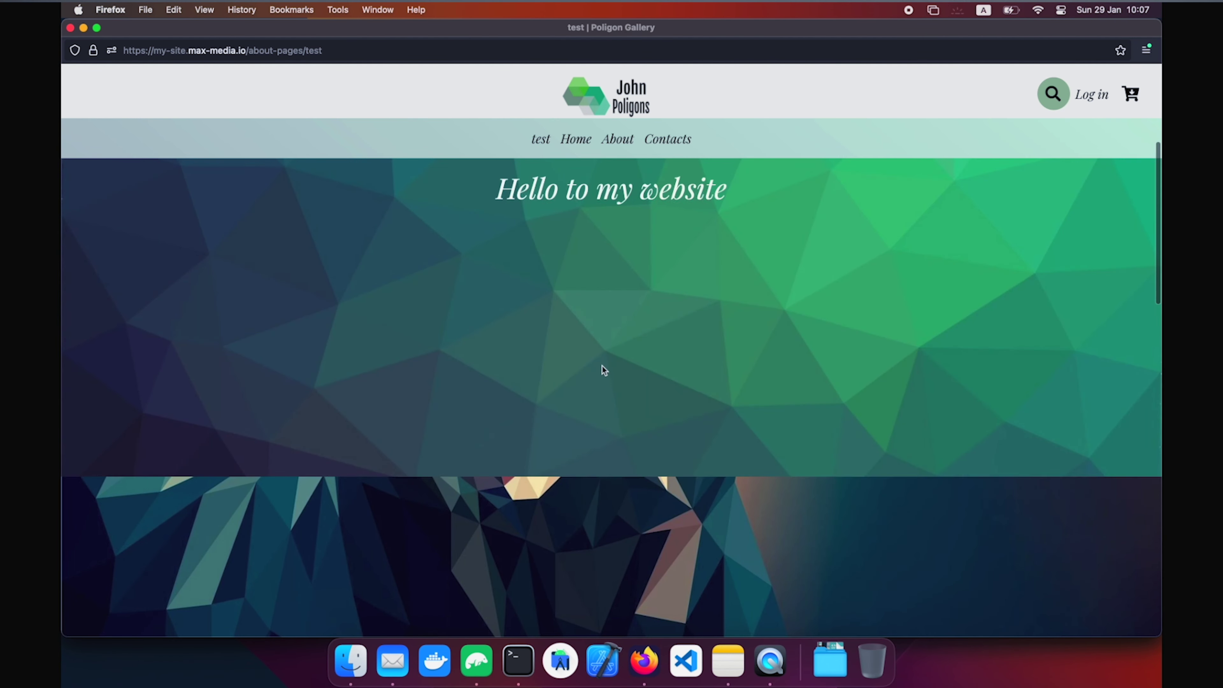
pyautogui.scroll(1, 604, 370)
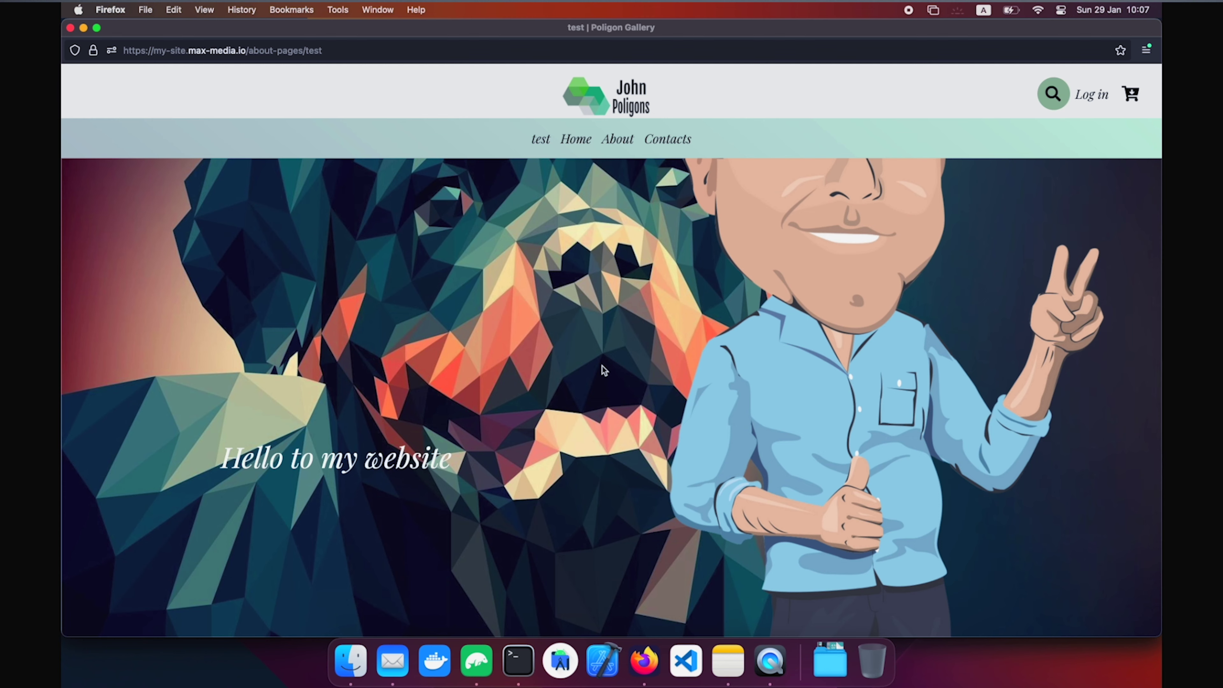
pyautogui.scroll(3, 602, 366)
# View the test page zoomed to 150%, then reset zoom and switch to phone-sized responsive view.
pyautogui.press('super+plus')
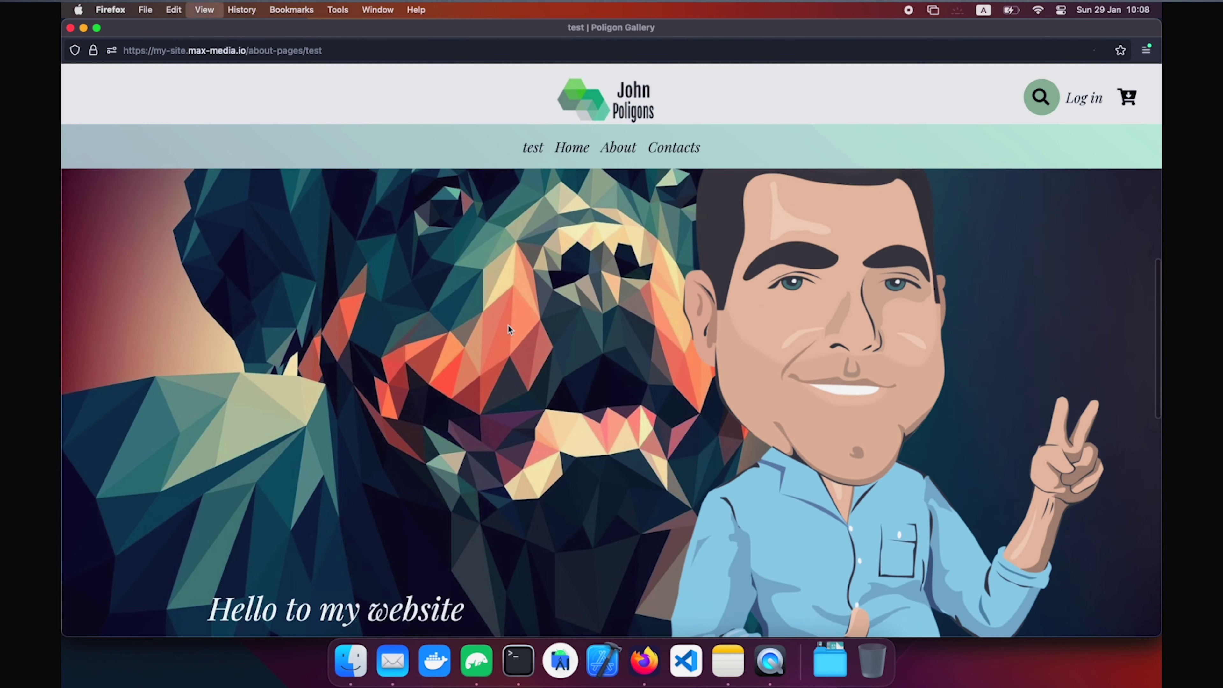
pyautogui.press('super+plus')
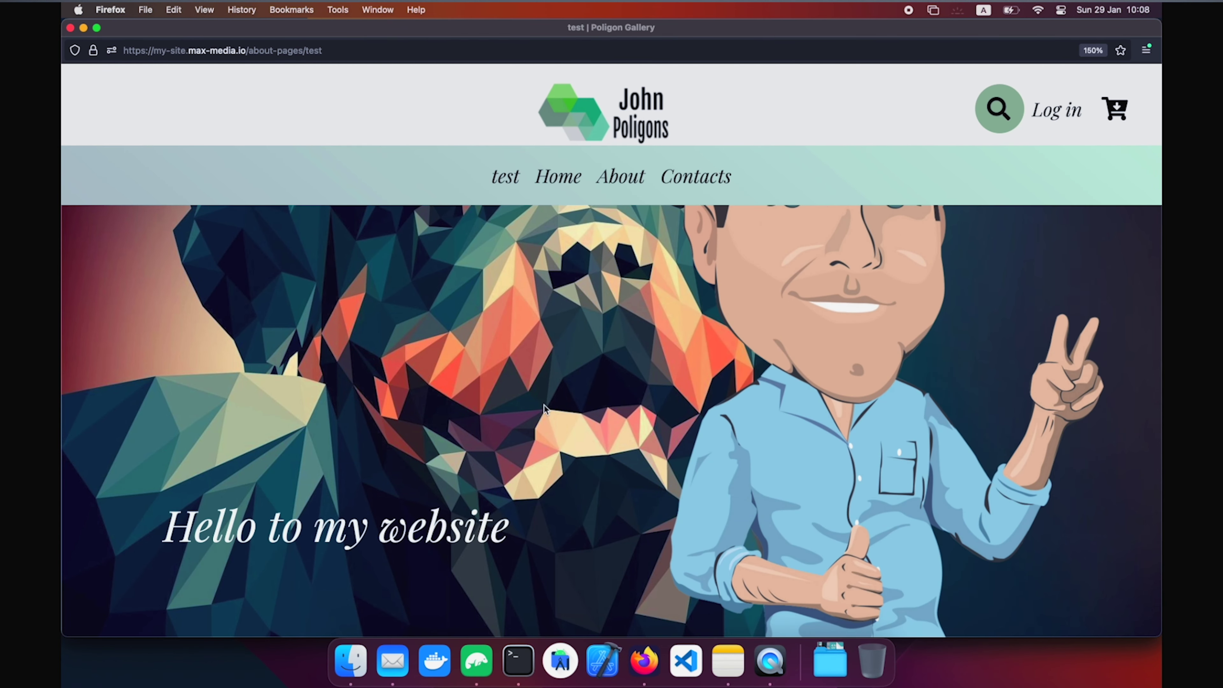
pyautogui.scroll(-3, 543, 406)
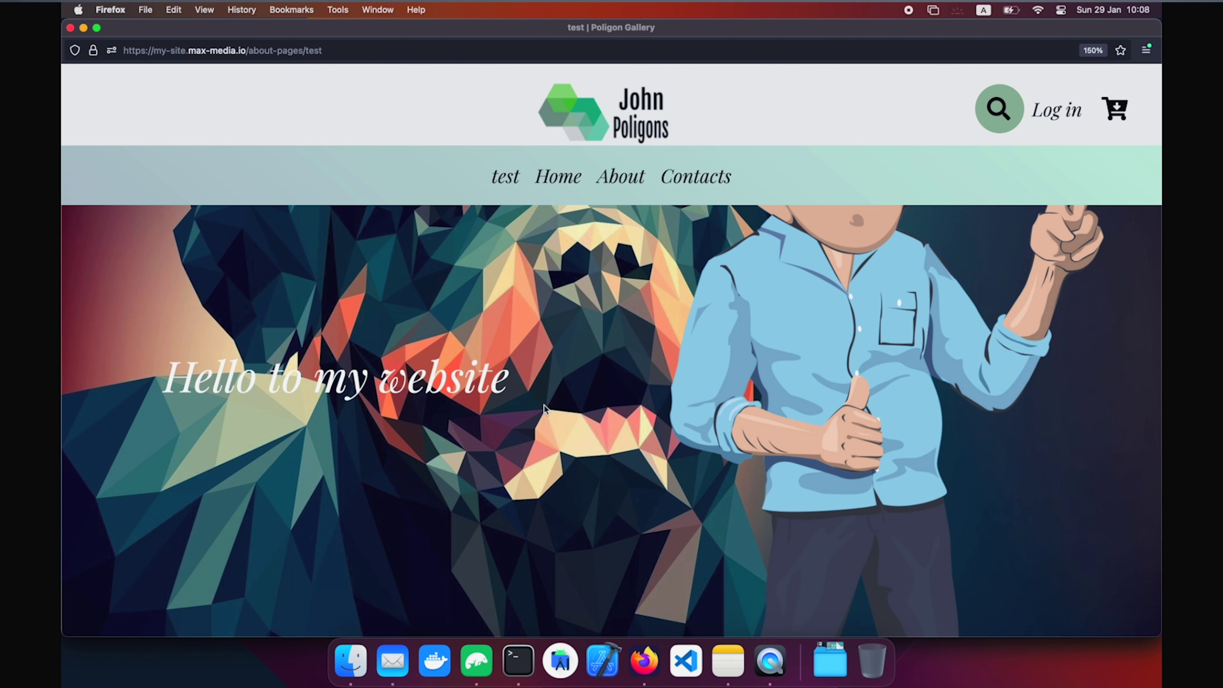
pyautogui.press('super+0')
pyautogui.press('super+alt+m')
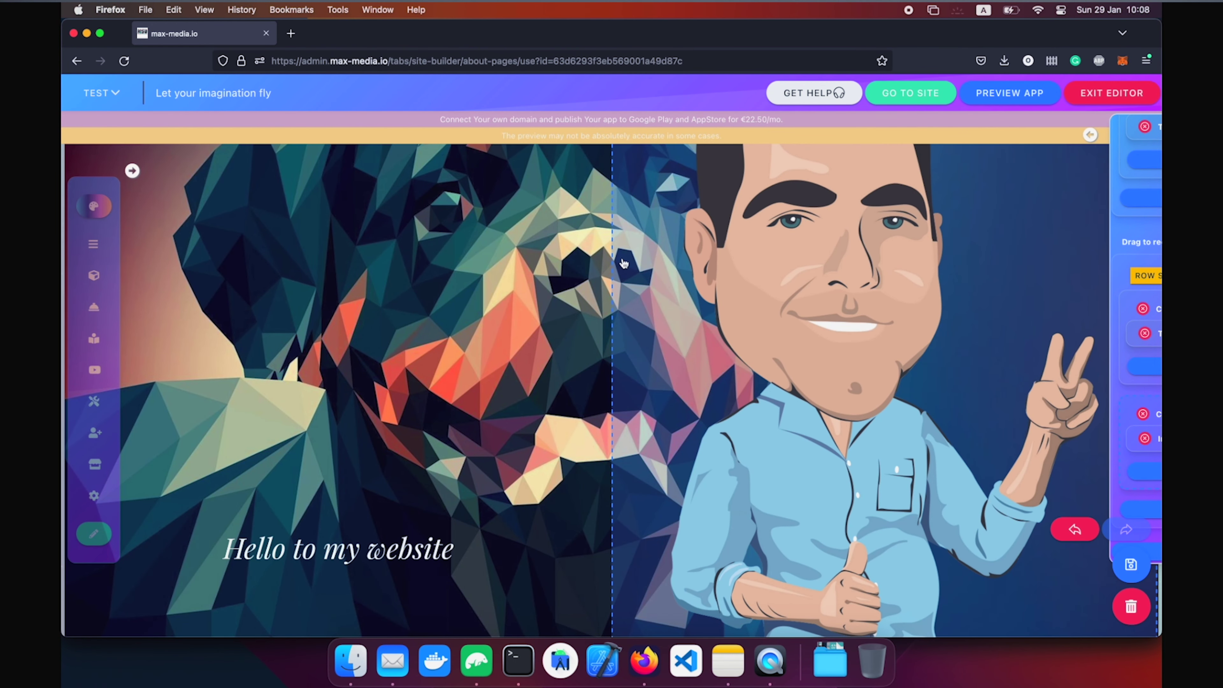
# Increase the cartoon-figure column's horizontal spacing in its Borders settings.
pyautogui.click(623, 263)
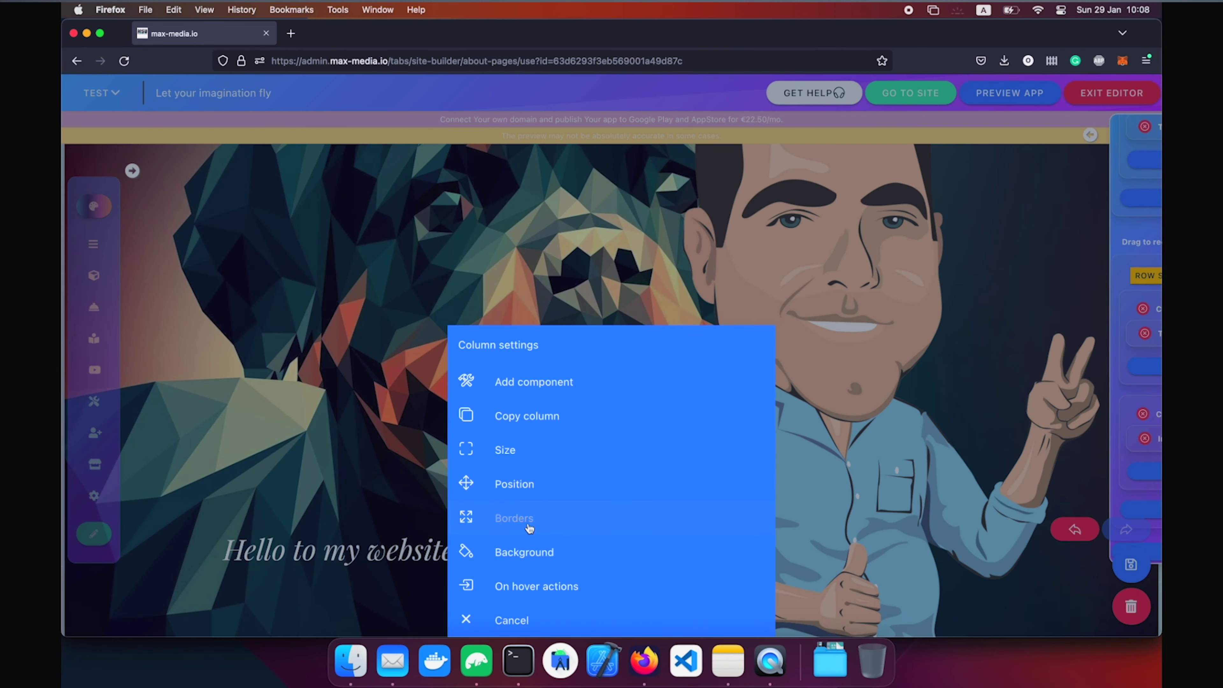
pyautogui.click(514, 517)
pyautogui.scroll(-1, 575, 446)
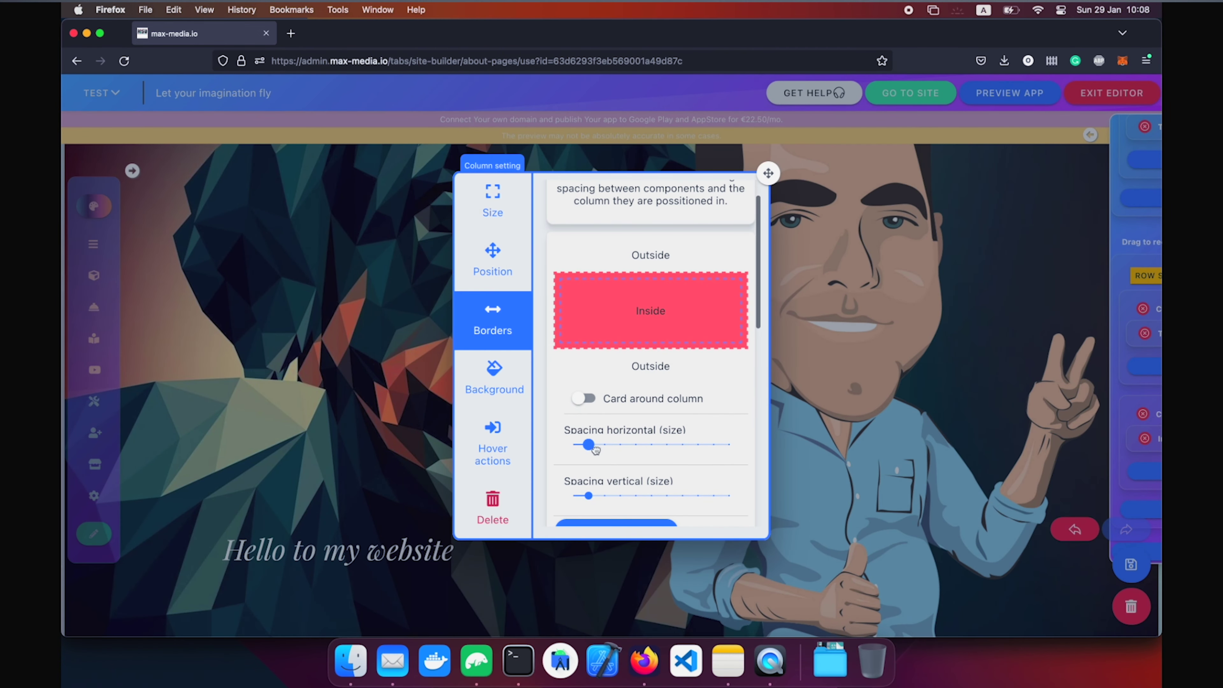
pyautogui.moveTo(595, 448); pyautogui.dragTo(663, 449)
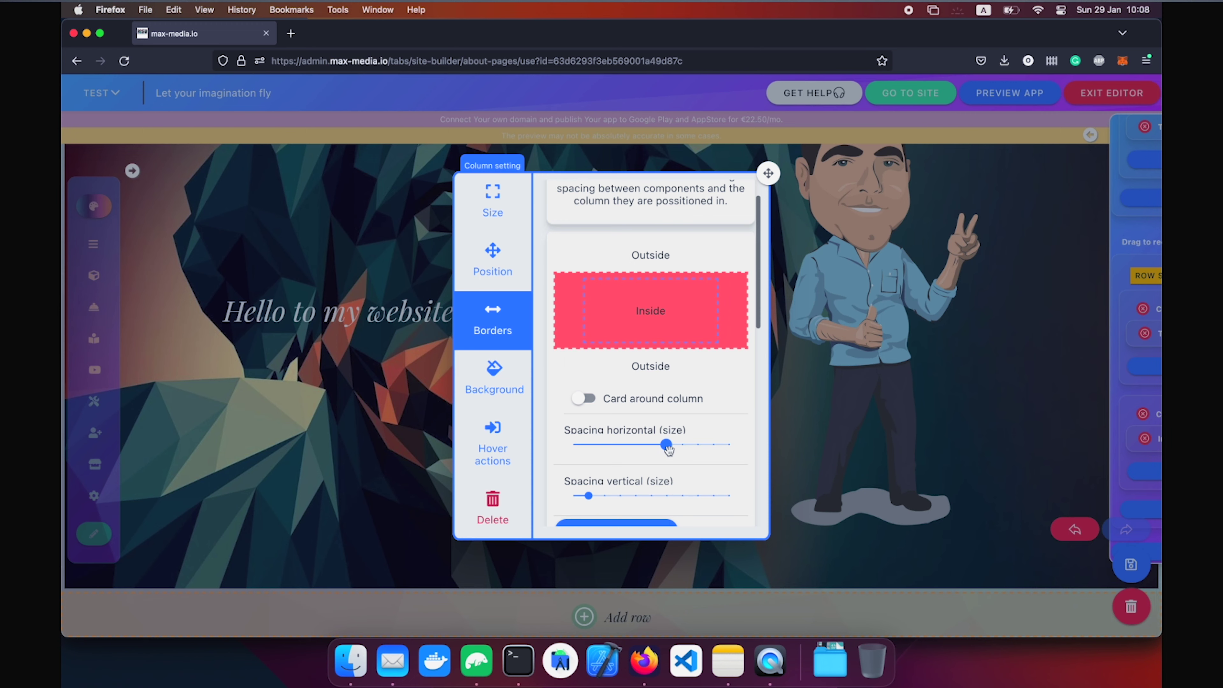
pyautogui.click(847, 410)
pyautogui.scroll(9, 1049, 415)
pyautogui.scroll(-10, 1050, 416)
pyautogui.scroll(1, 1049, 415)
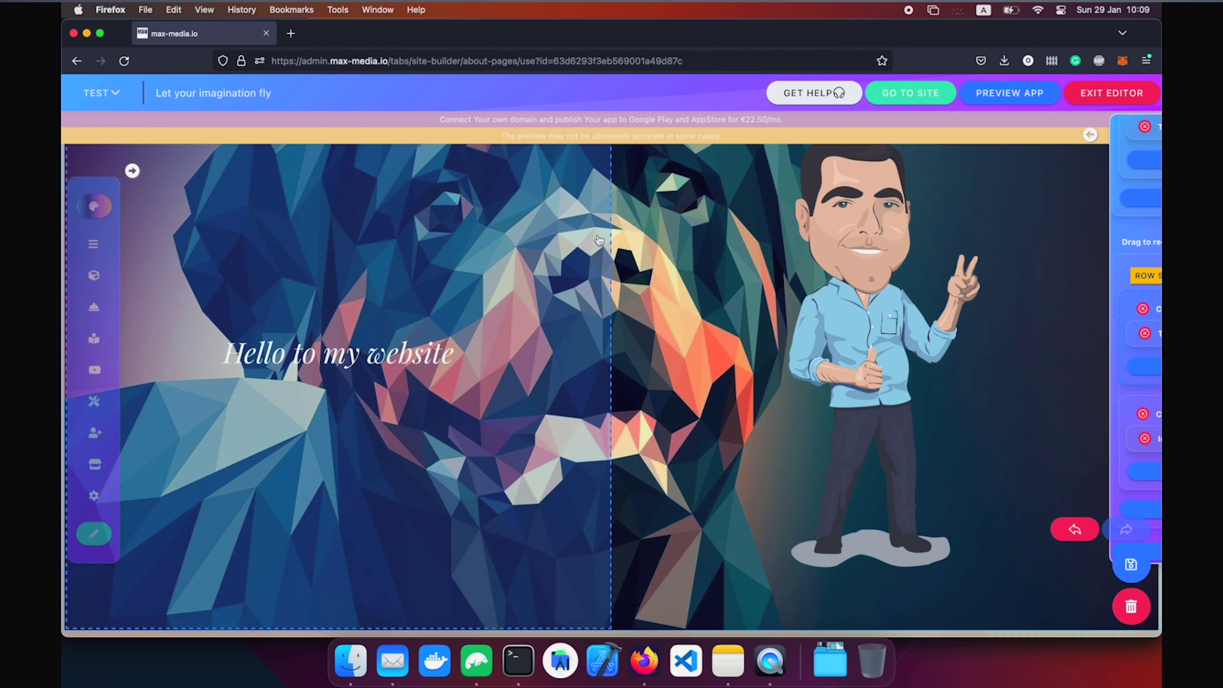
# Shrink the figure column's width, leaving an empty third column for custom components.
pyautogui.click(598, 242)
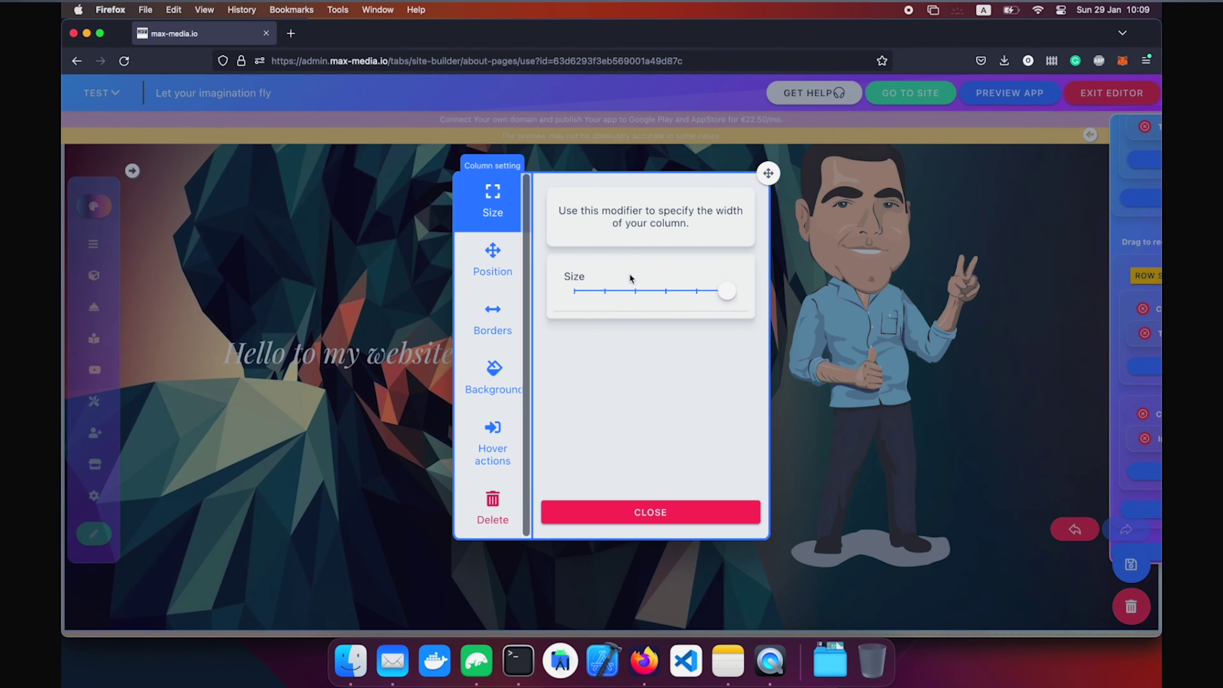
pyautogui.click(630, 281)
pyautogui.click(832, 328)
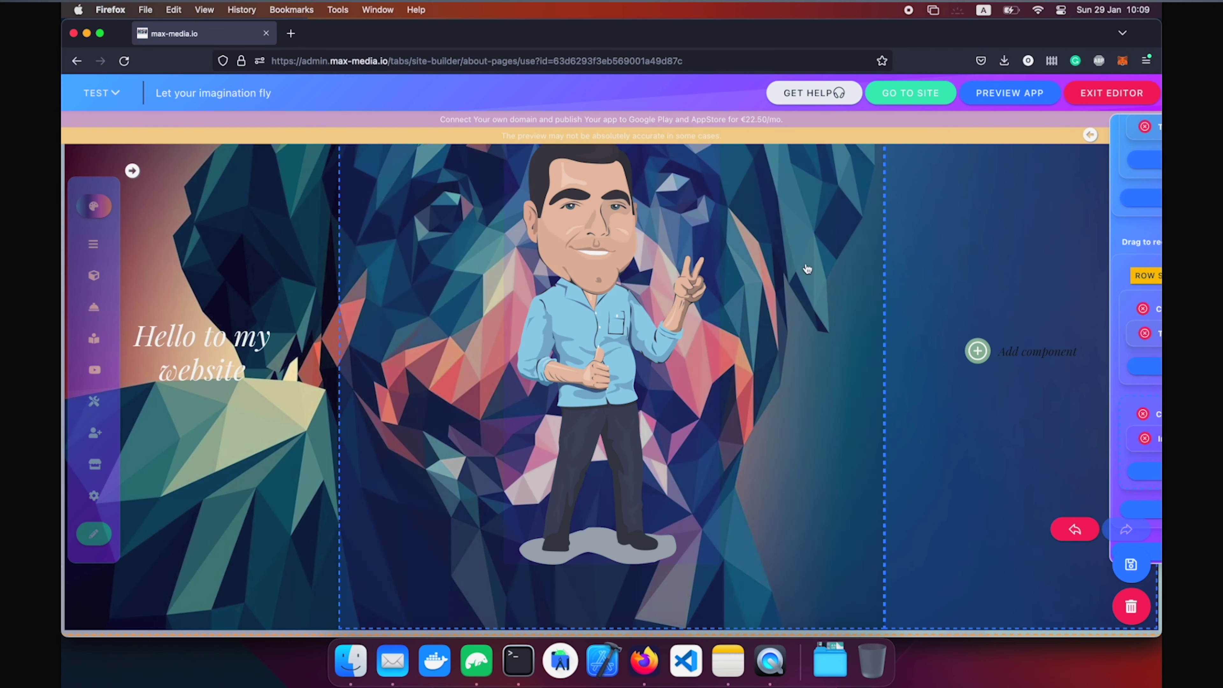
pyautogui.click(680, 304)
pyautogui.click(554, 453)
pyautogui.click(651, 291)
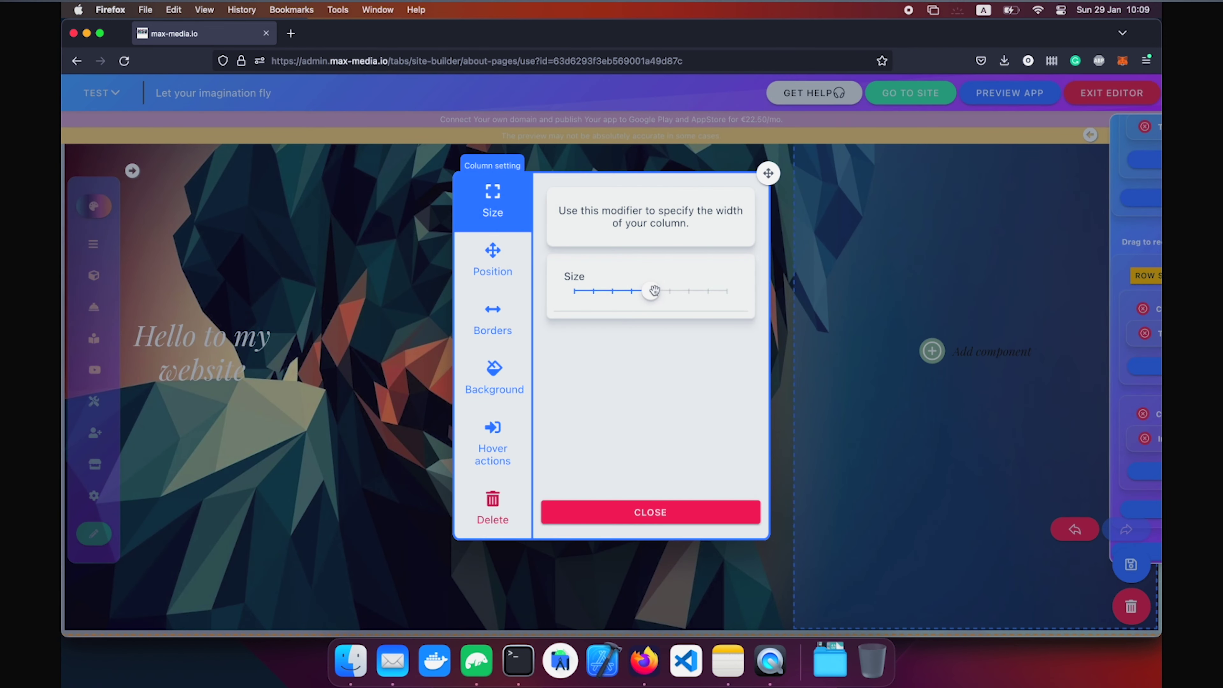
pyautogui.click(872, 311)
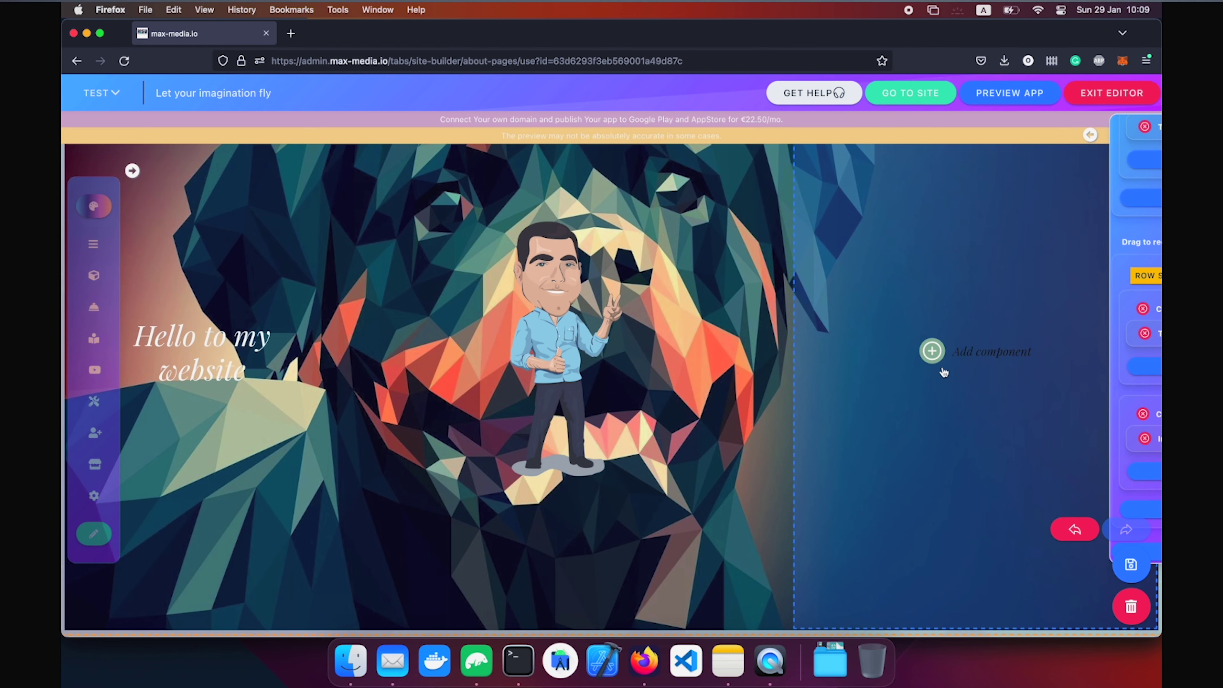
pyautogui.click(943, 370)
pyautogui.click(759, 137)
# Add a map component showing Sofia to the third column and save the page.
pyautogui.scroll(-10, 574, 457)
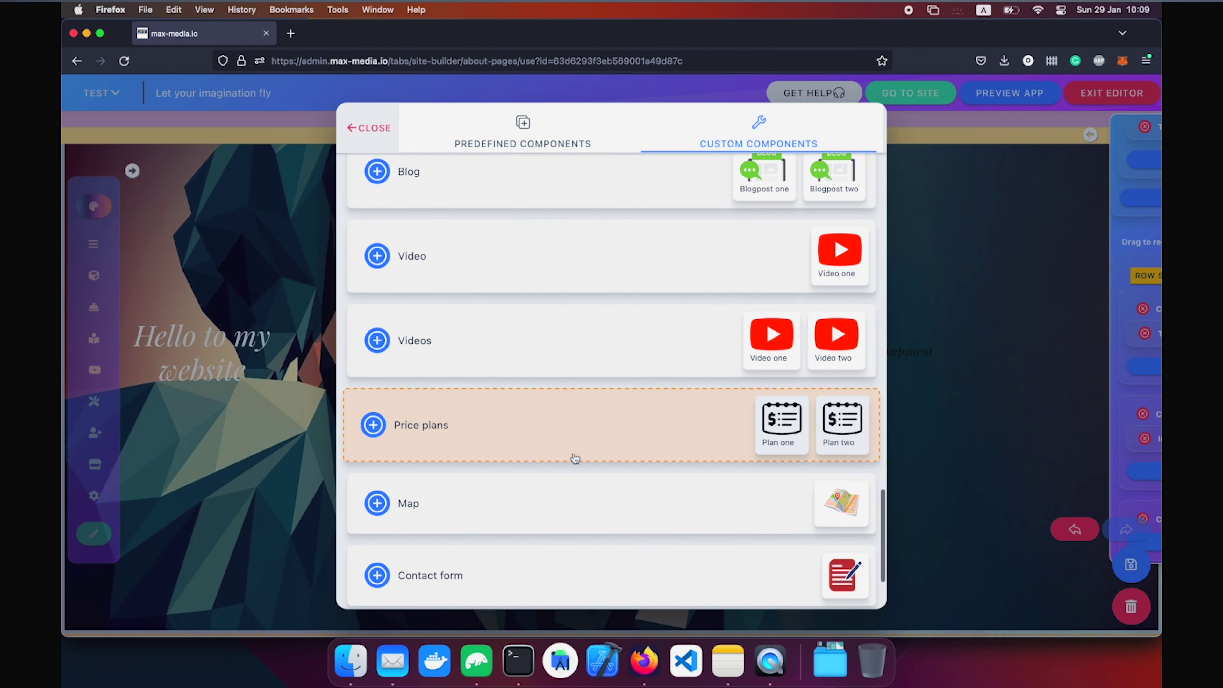
pyautogui.click(574, 485)
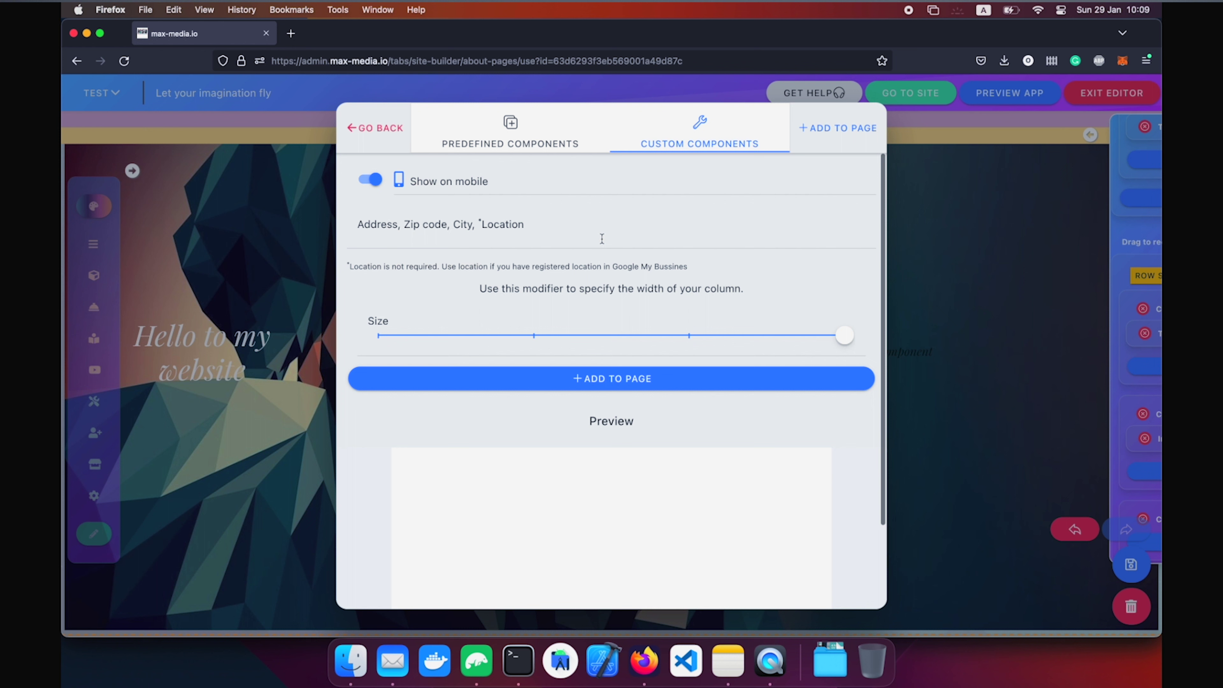
pyautogui.click(540, 222)
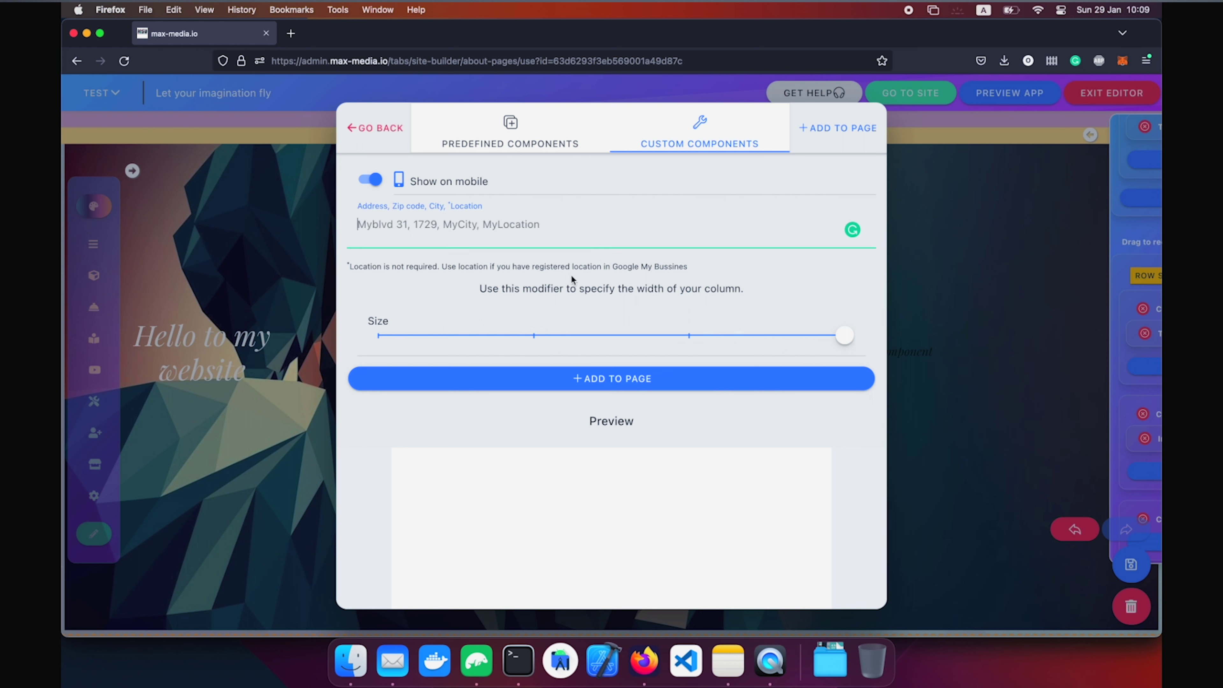
pyautogui.write('Sofia')
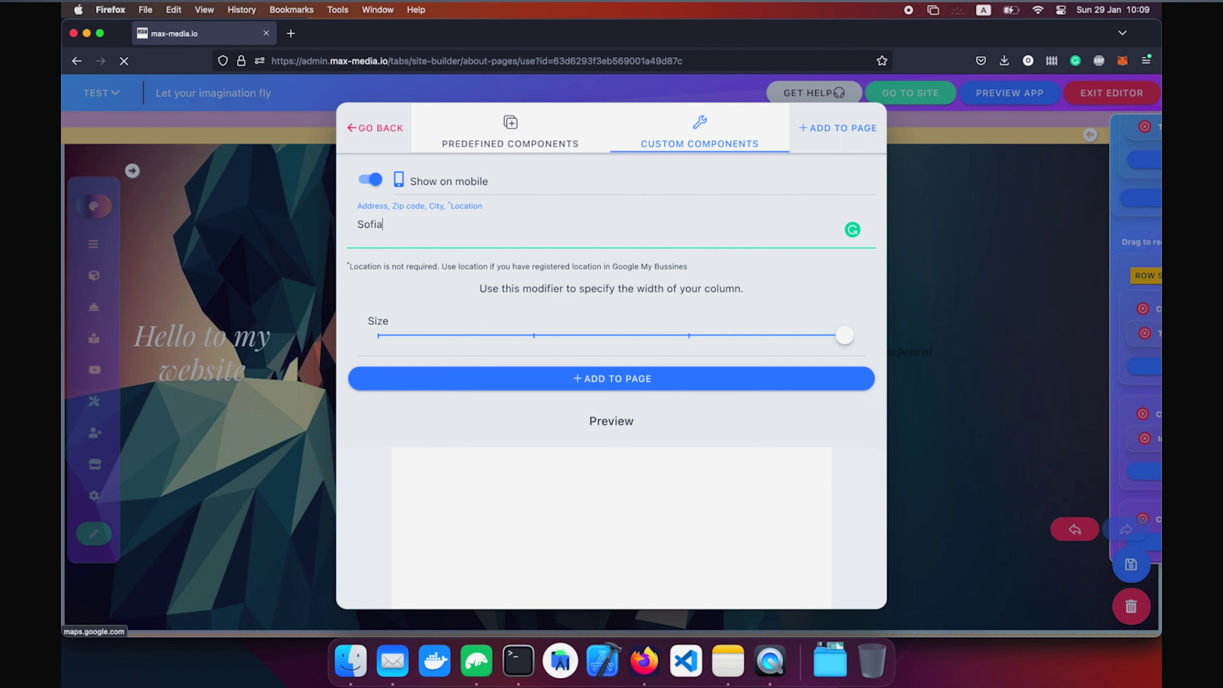
pyautogui.click(671, 382)
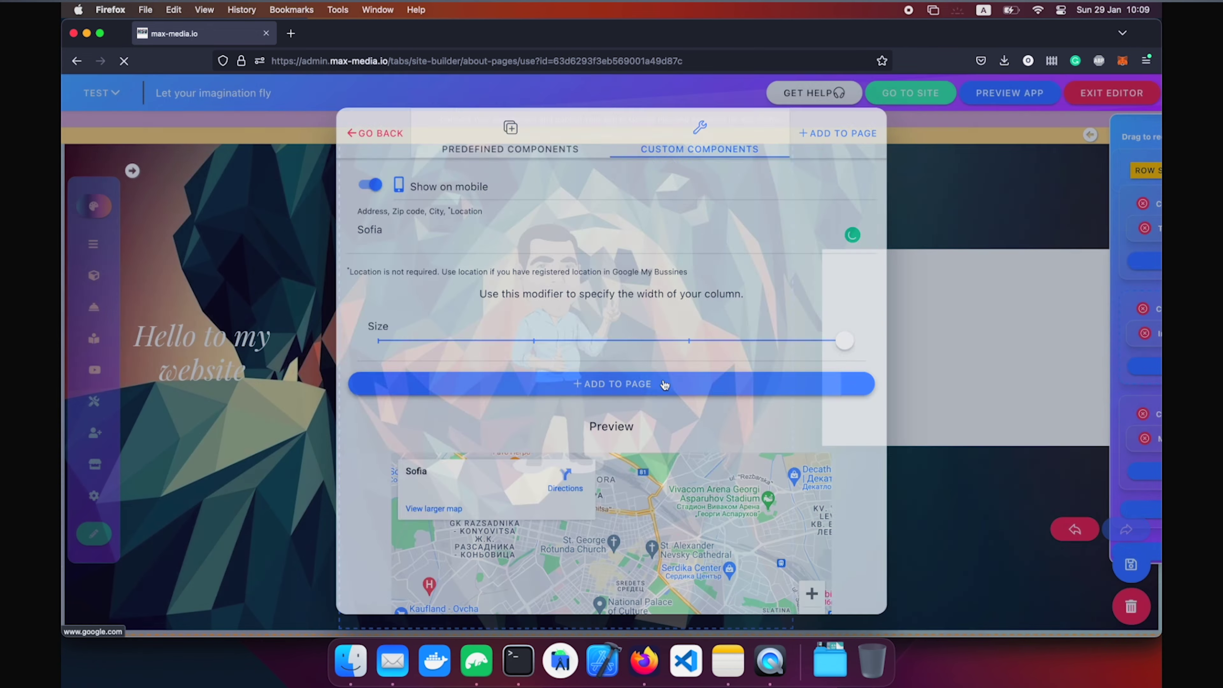
pyautogui.click(1131, 564)
# Switch to the published site's window.
pyautogui.press('super+Tab')
pyautogui.hotkey('ctrl', 'Up')
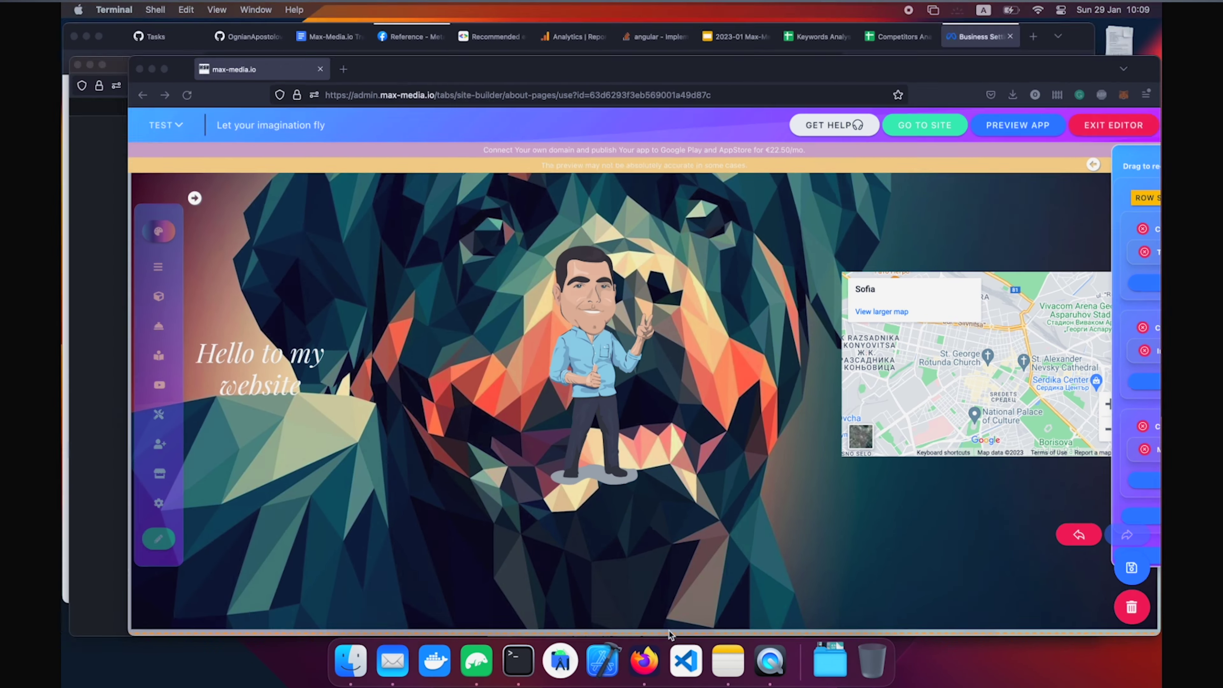
pyautogui.click(325, 602)
# Check the Sofia map at full and phone width, then return to the site editor.
pyautogui.press('super+alt+m')
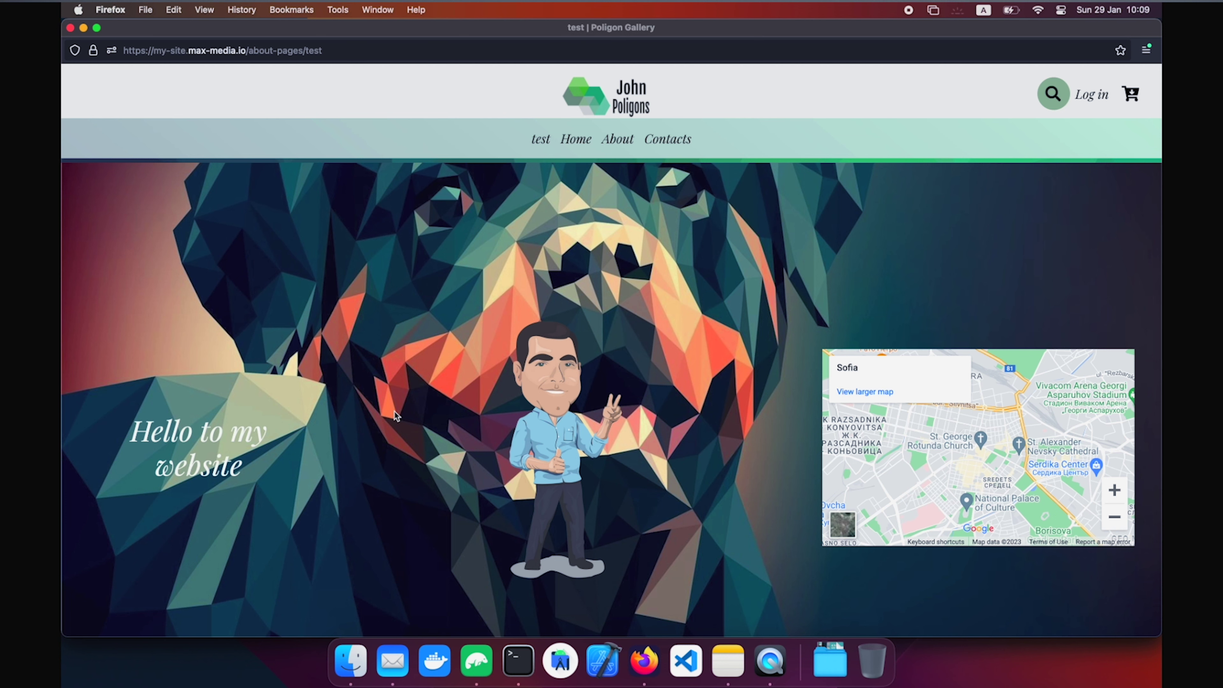
pyautogui.press('super+alt+m')
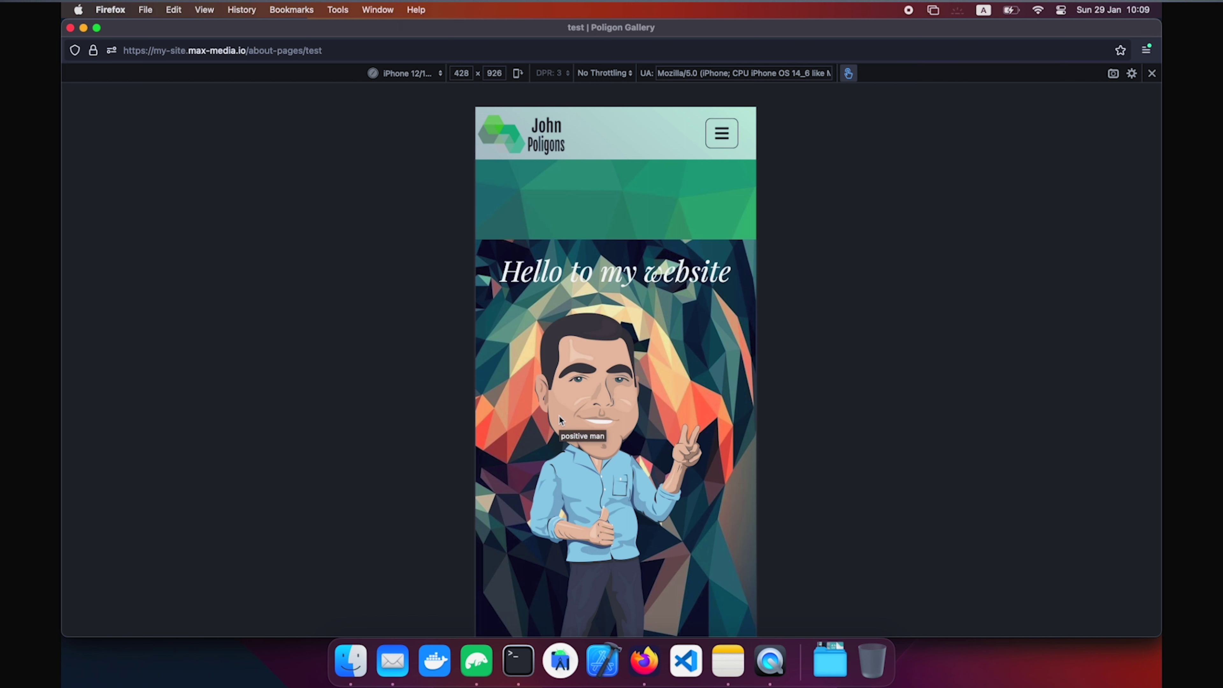
pyautogui.scroll(-10, 664, 356)
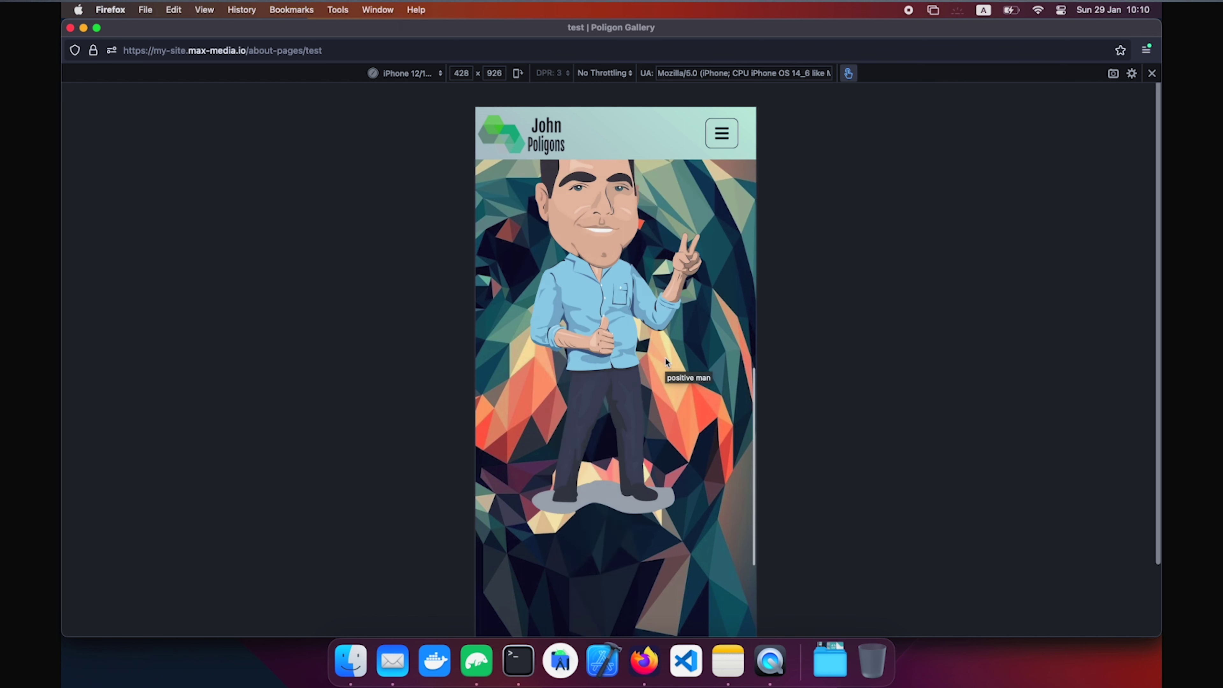
pyautogui.scroll(-2, 665, 360)
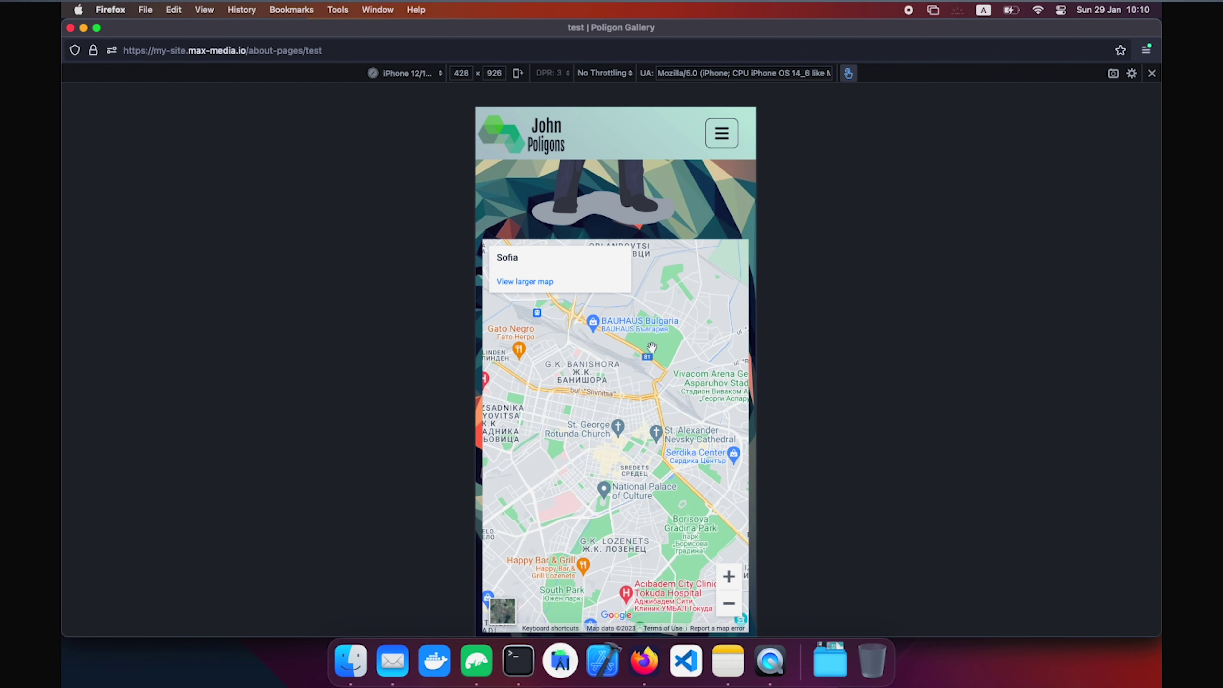
pyautogui.scroll(15, 646, 359)
pyautogui.hotkey('ctrl', 'Up')
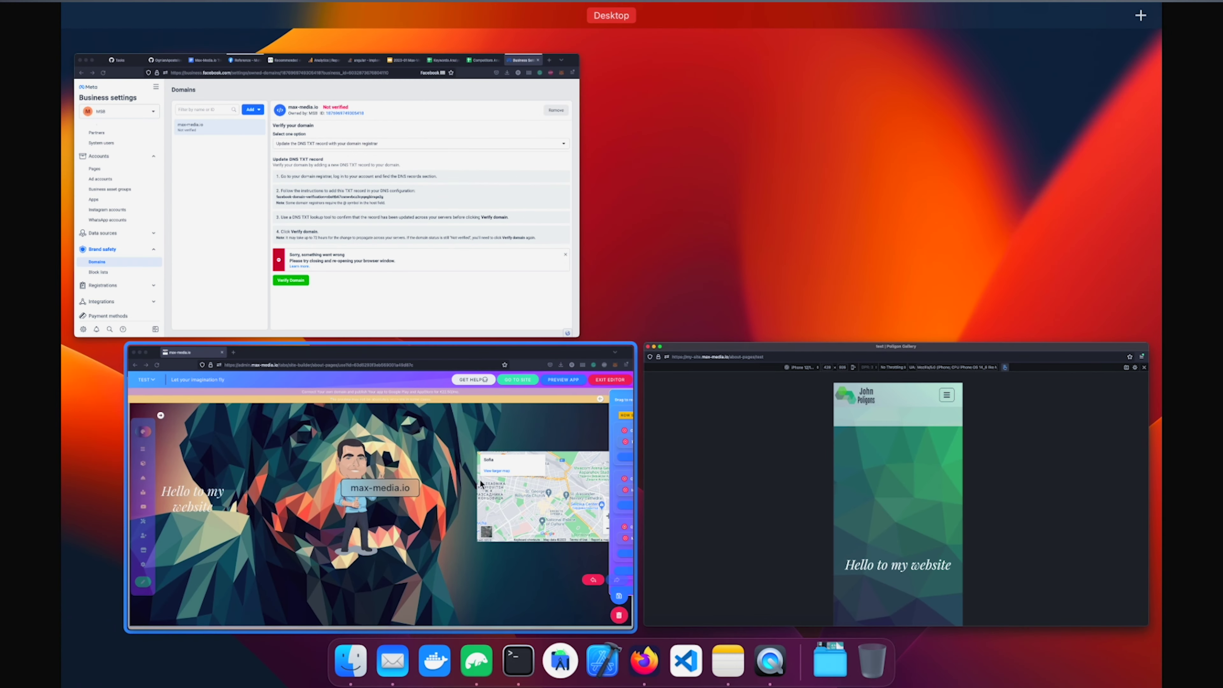
pyautogui.click(480, 483)
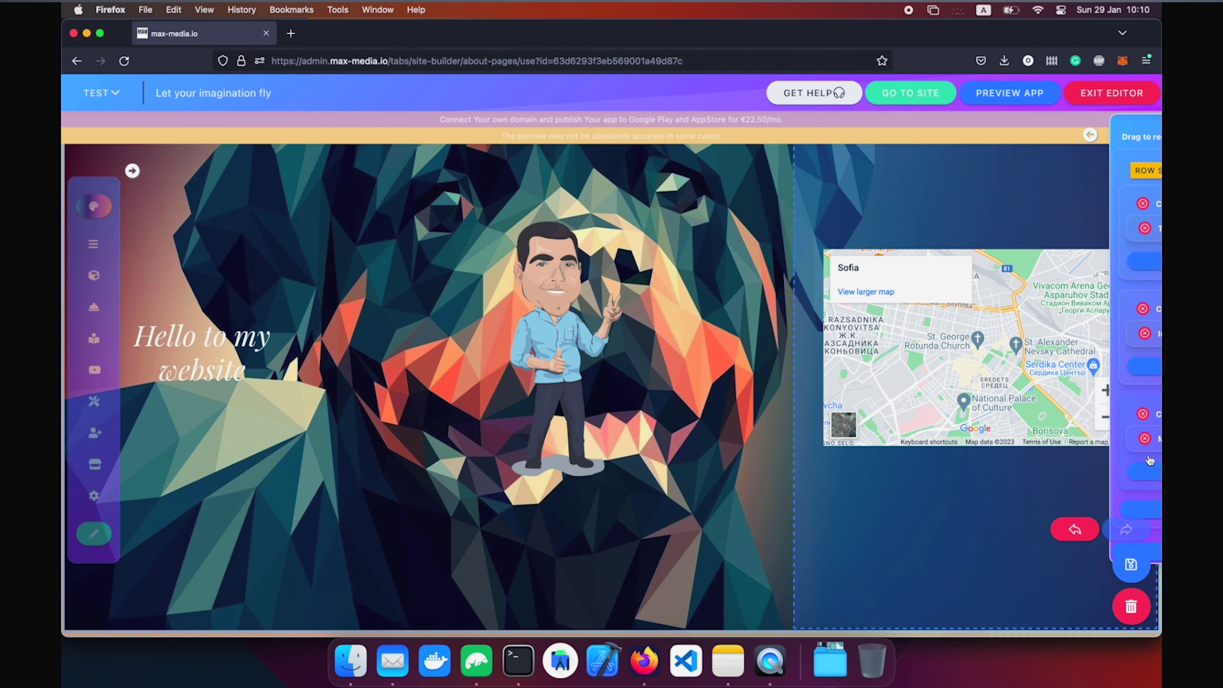
# Delete the Sofia map column from the dog row and start adding a component to the empty column.
pyautogui.moveTo(1148, 461)
pyautogui.click(979, 414)
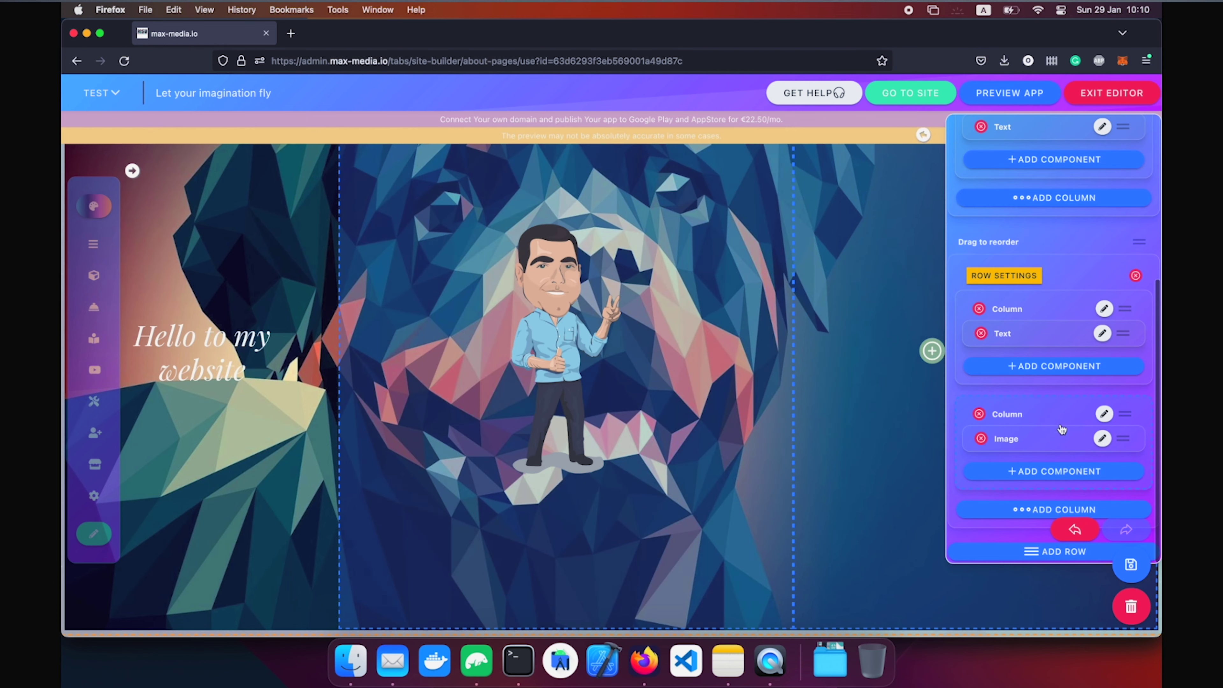
pyautogui.click(732, 390)
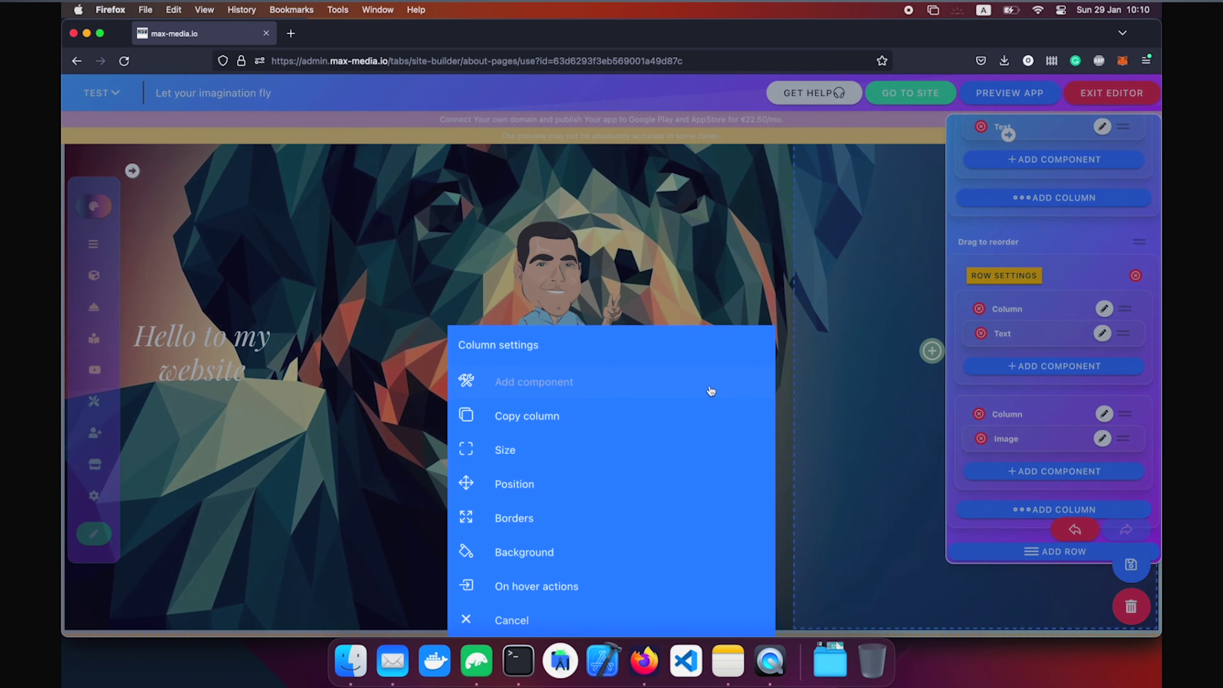
pyautogui.click(520, 285)
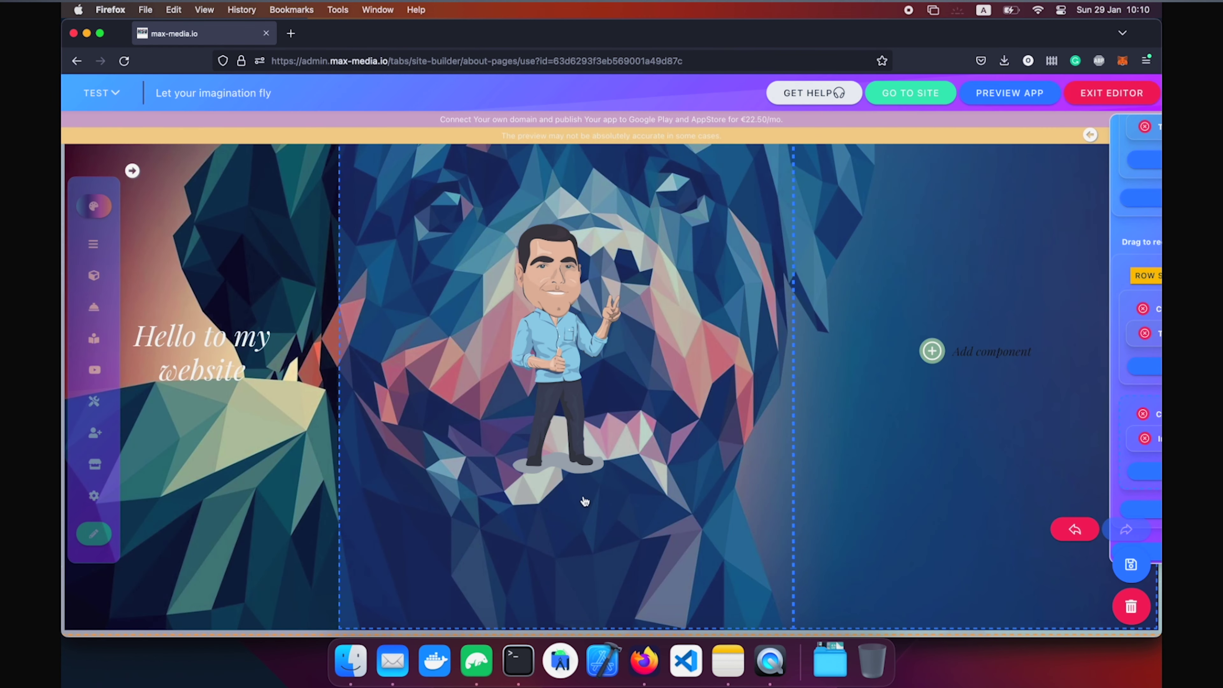
pyautogui.click(540, 504)
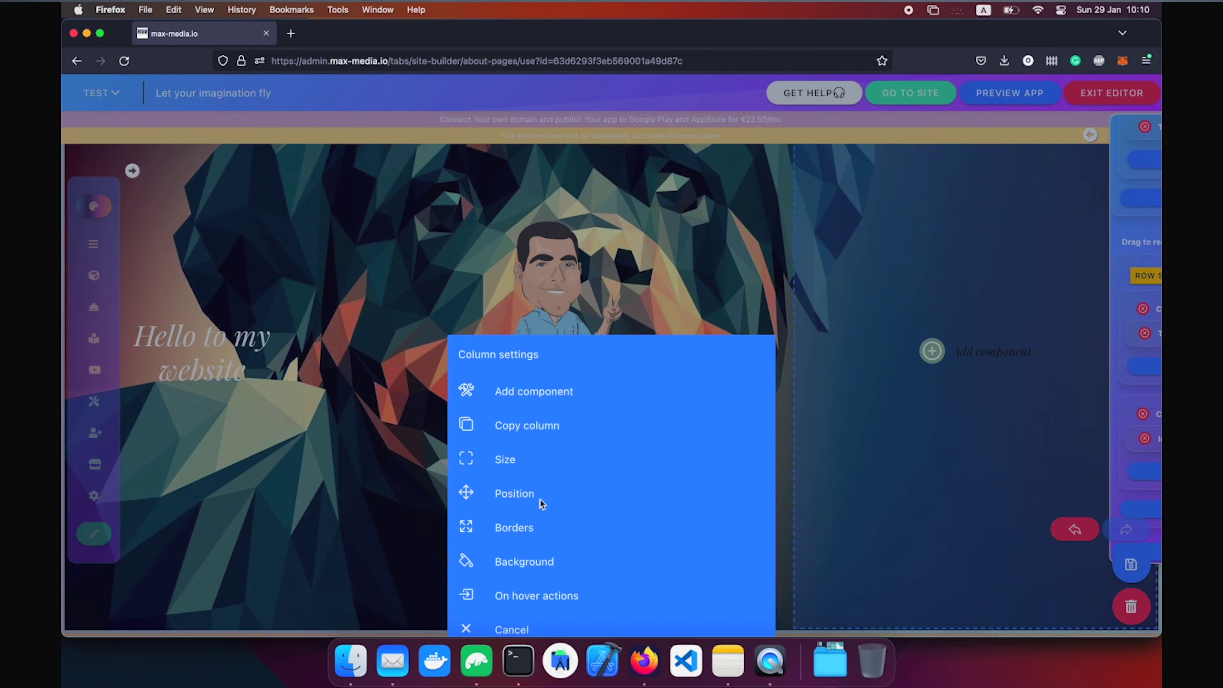
pyautogui.click(551, 386)
# Add a Map component with address 'sofia' beneath the cartoon figure image.
pyautogui.click(751, 134)
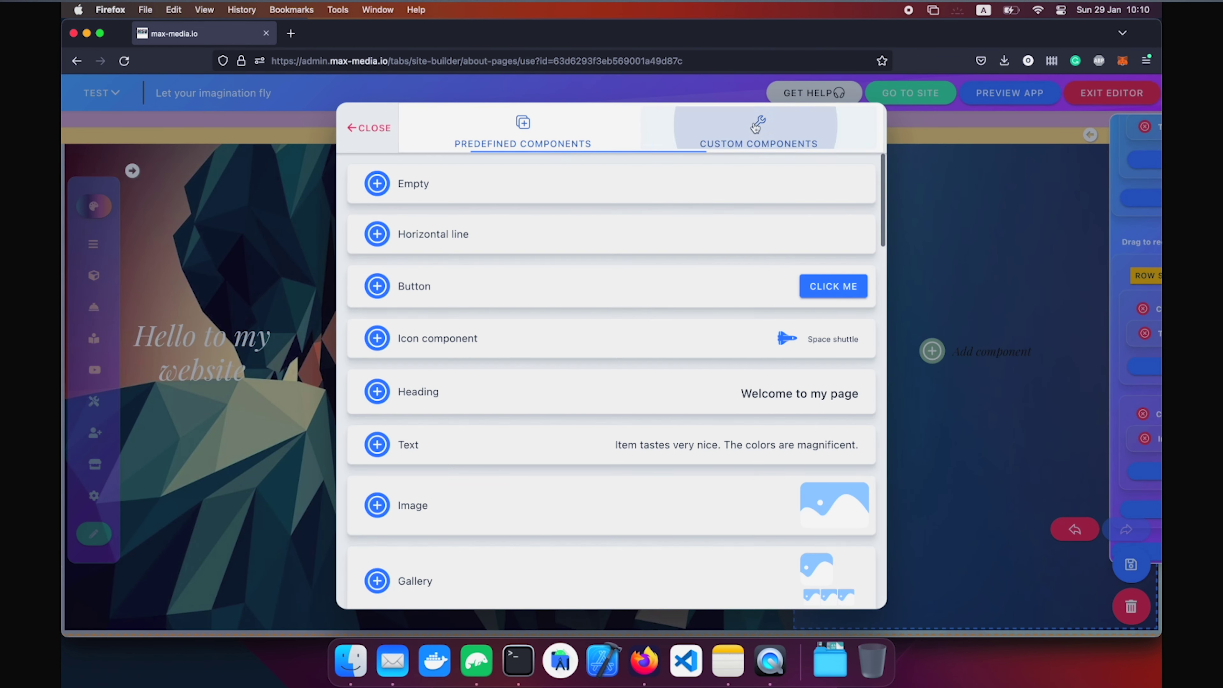
pyautogui.scroll(-15, 597, 340)
pyautogui.click(585, 402)
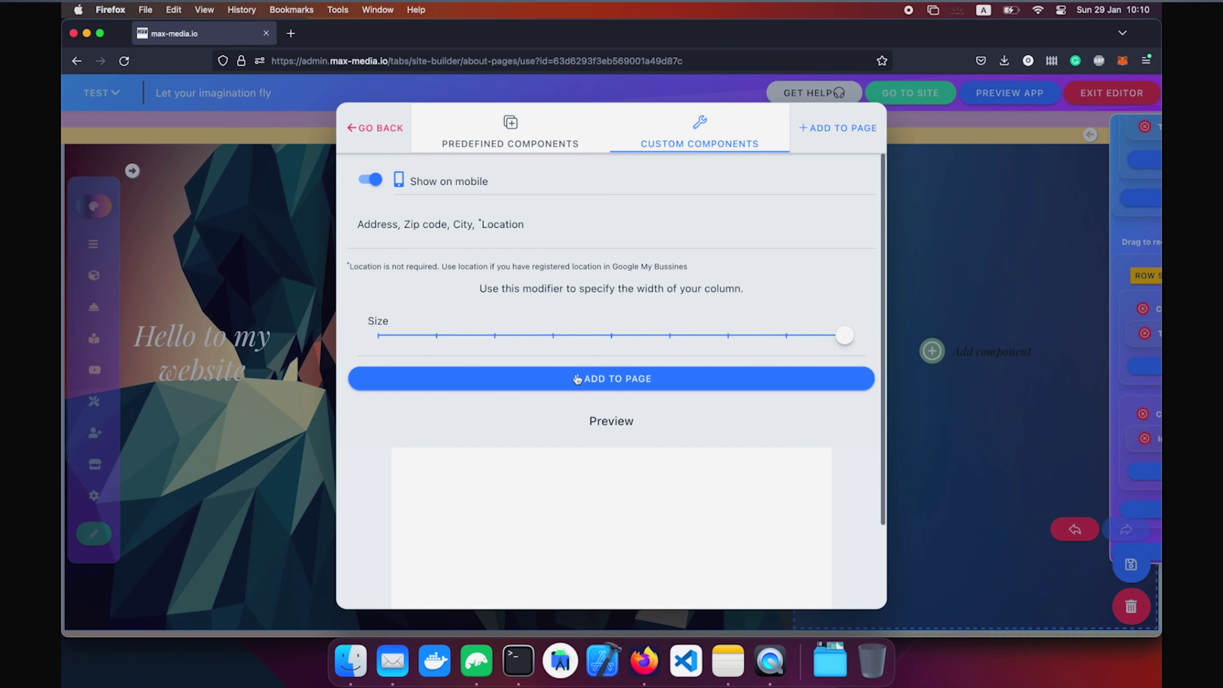
pyautogui.click(495, 245)
pyautogui.write('sofia')
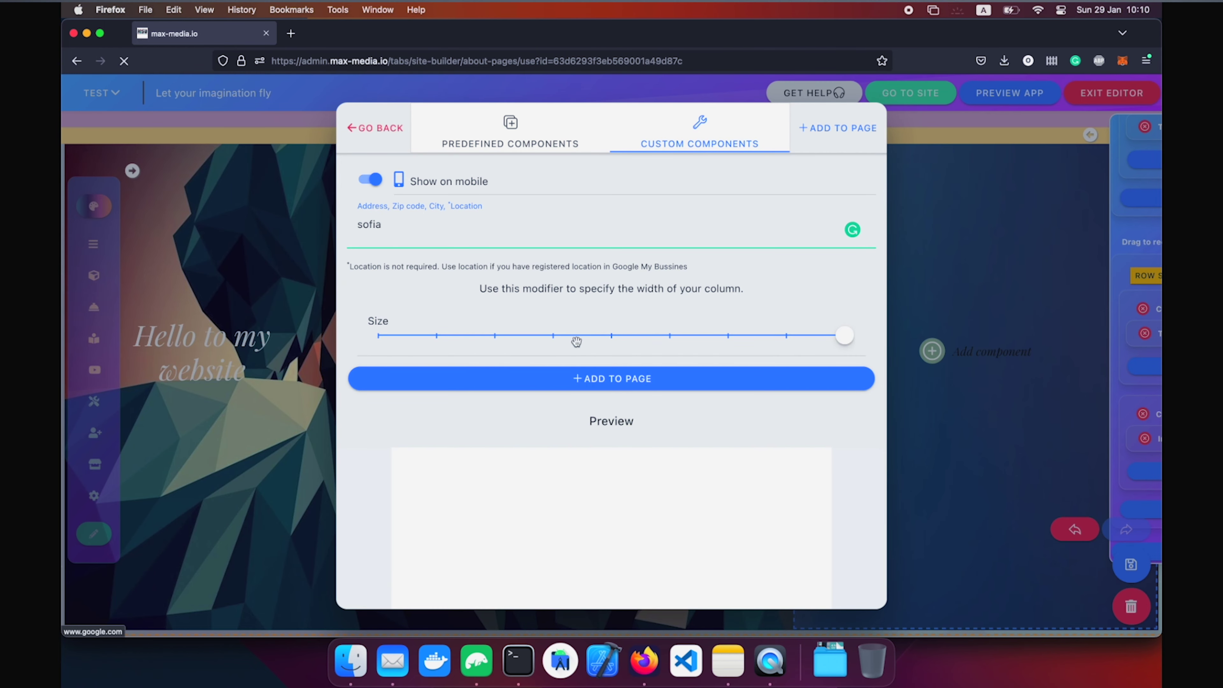
pyautogui.click(586, 379)
pyautogui.scroll(-5, 818, 385)
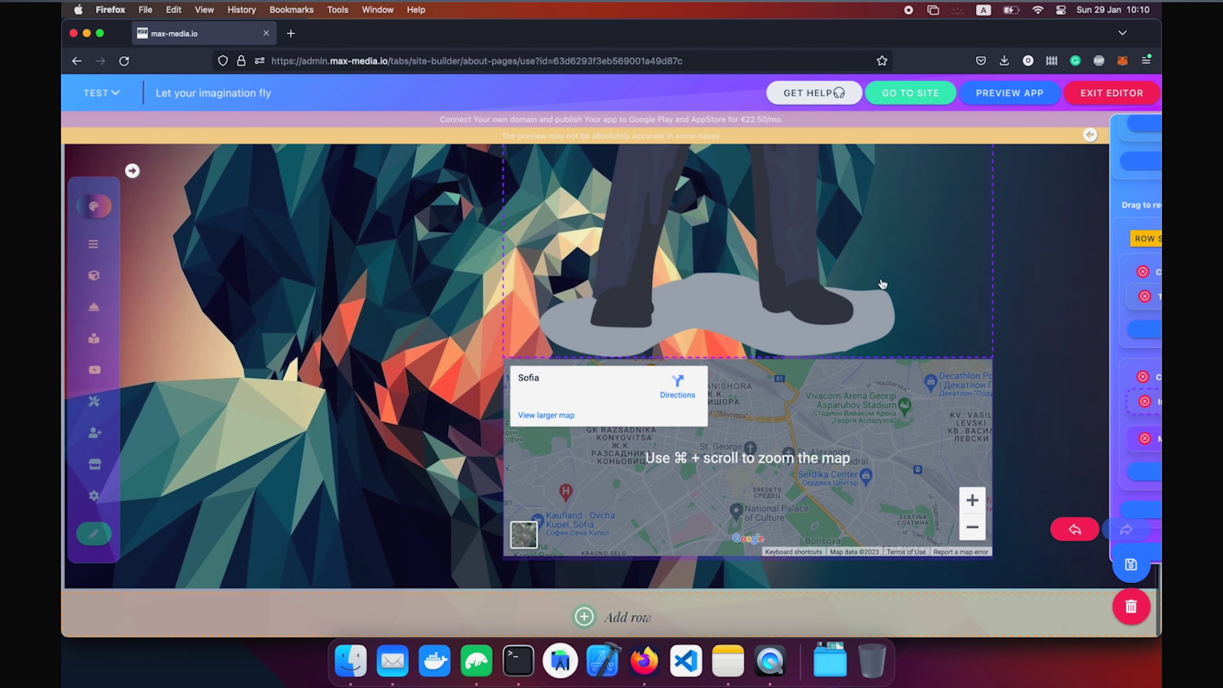
pyautogui.scroll(2, 836, 445)
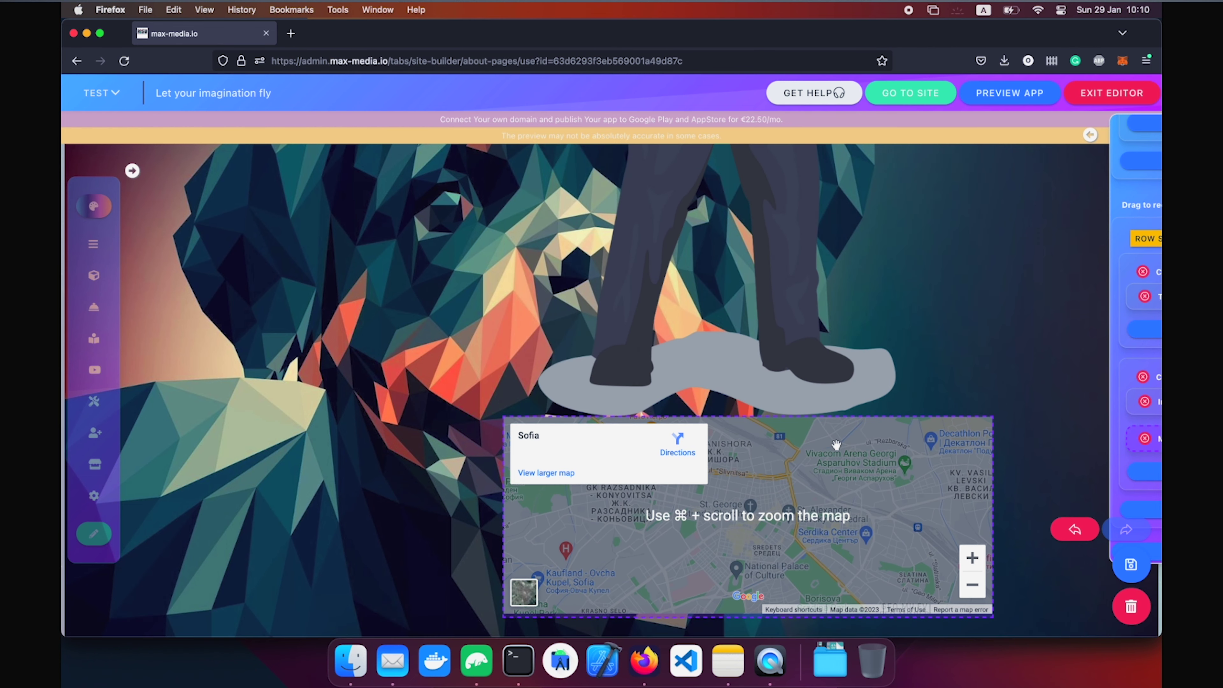
pyautogui.click(755, 322)
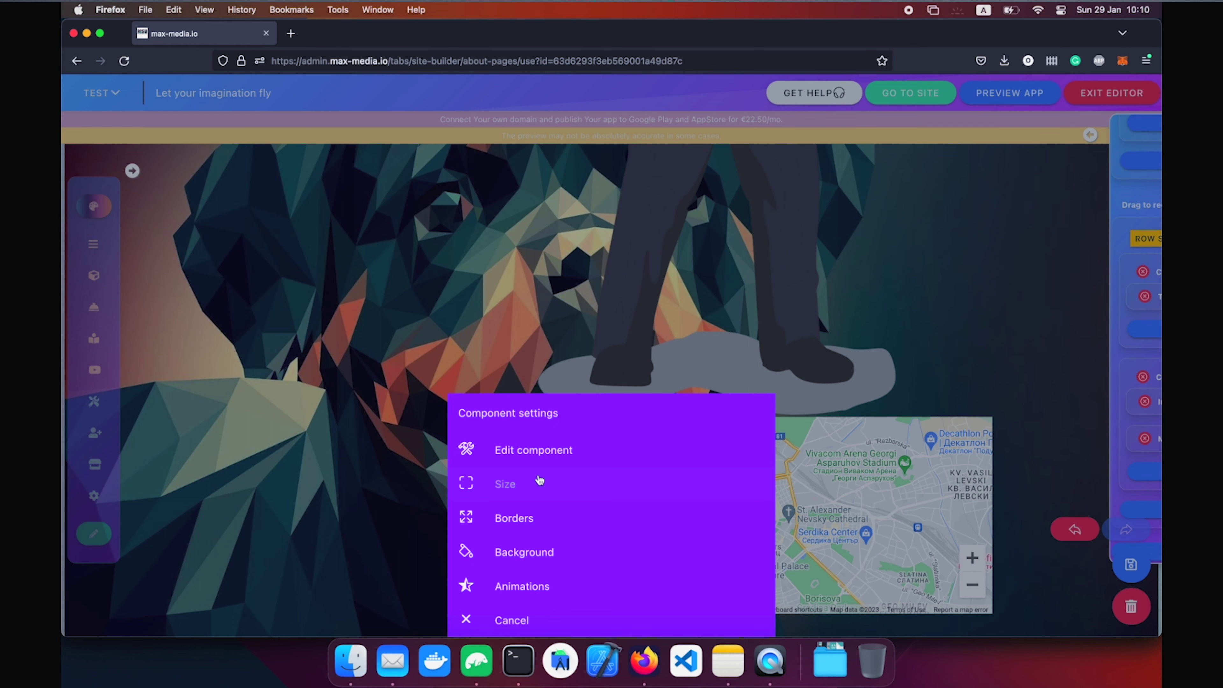
pyautogui.click(746, 279)
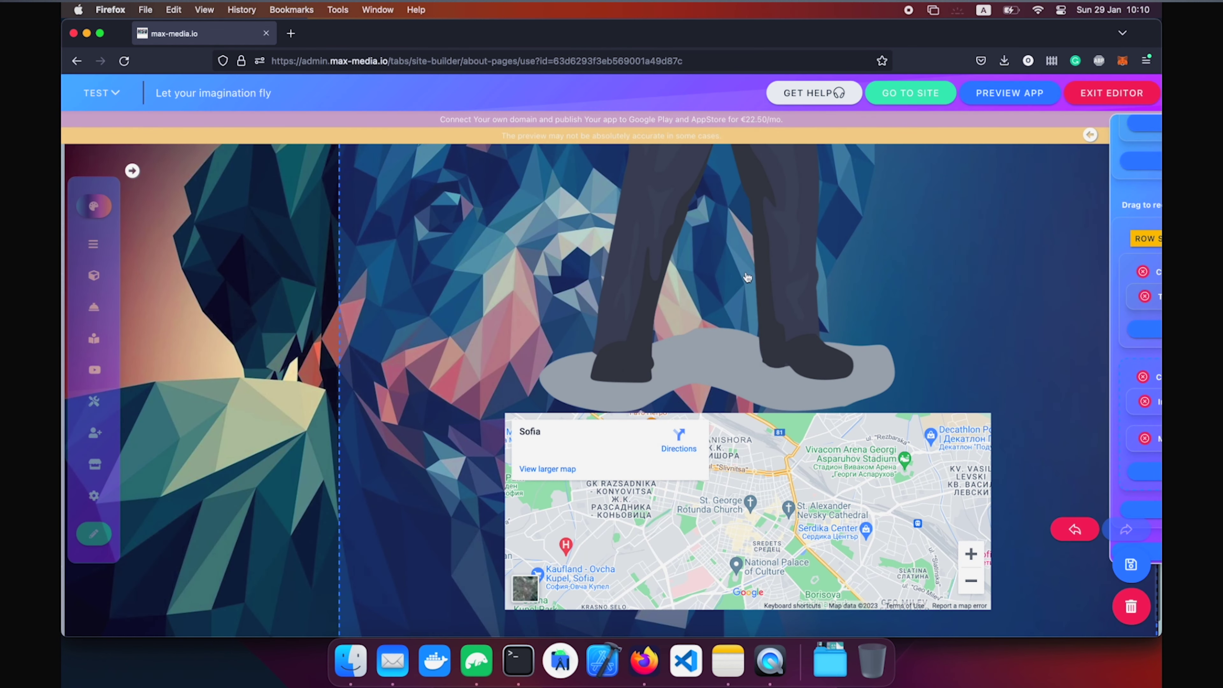
# Shrink the cartoon figure image's component size with the Size slider.
pyautogui.click(730, 256)
pyautogui.click(559, 486)
pyautogui.moveTo(689, 298); pyautogui.dragTo(602, 289)
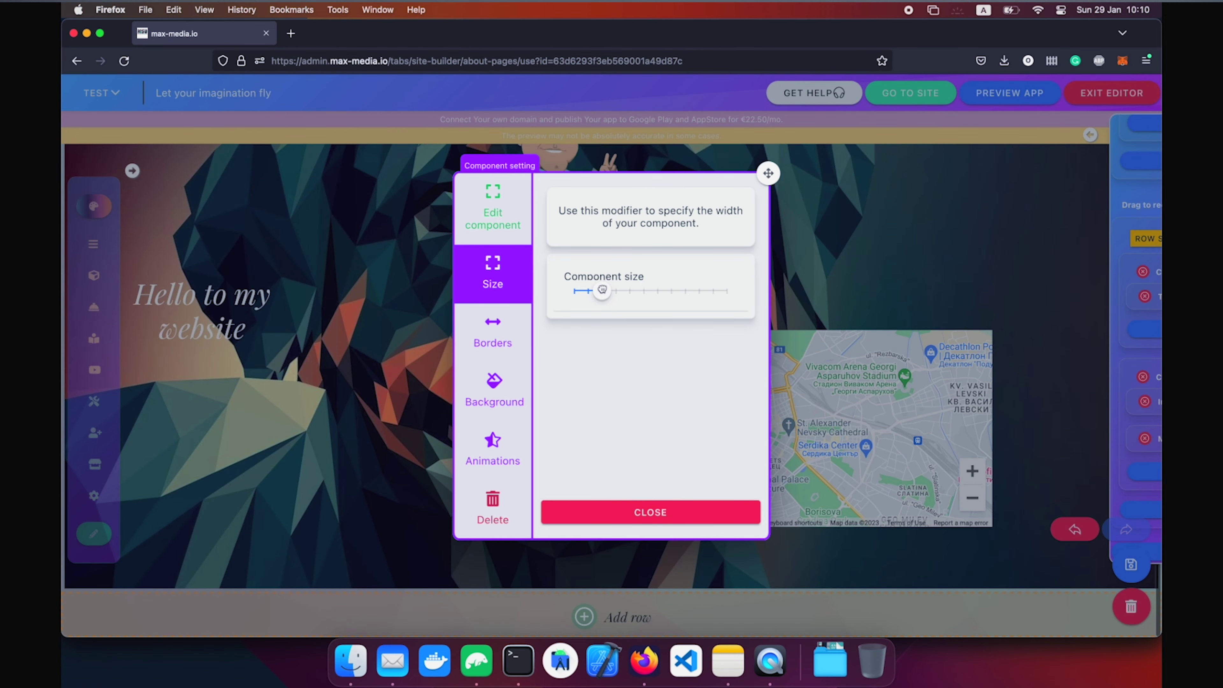
pyautogui.click(904, 362)
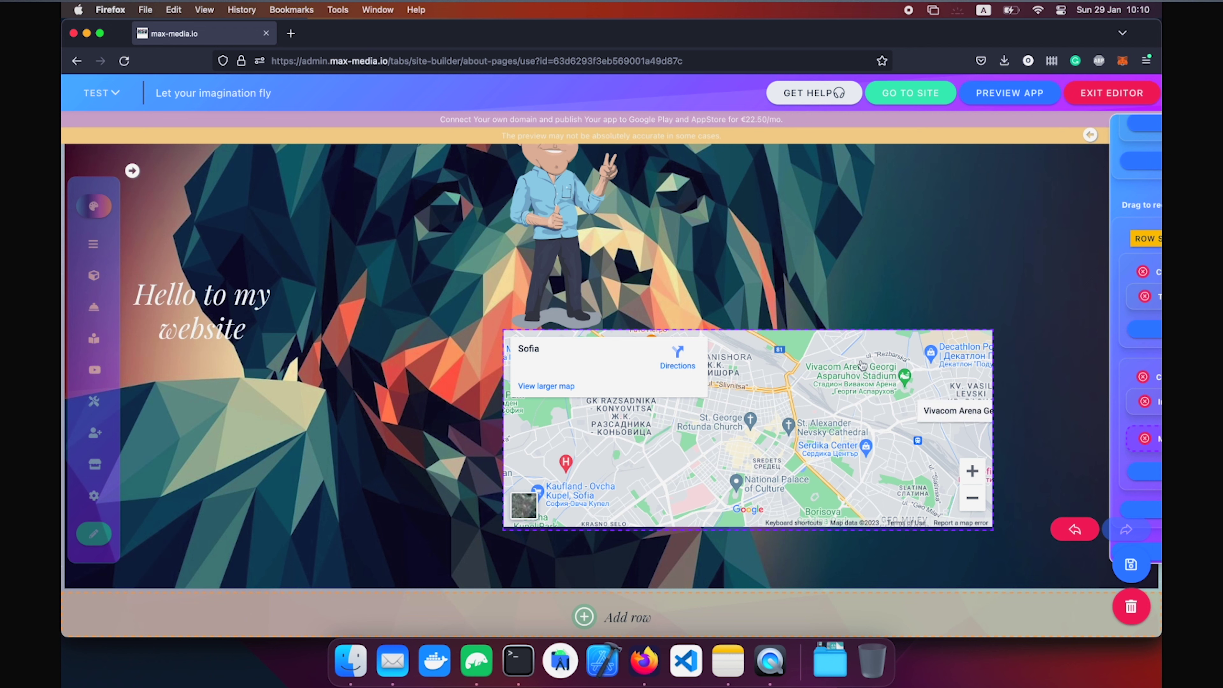
# Reduce the Sofia map's component size a few steps.
pyautogui.moveTo(1152, 440)
pyautogui.click(1103, 439)
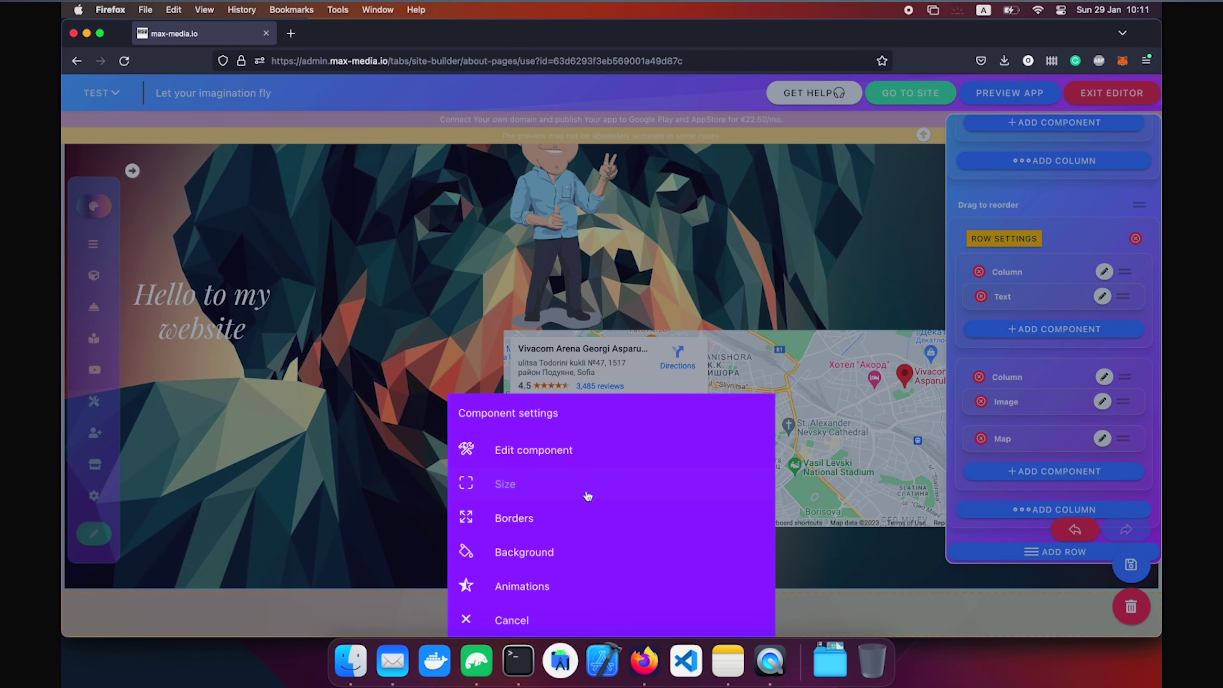
pyautogui.click(587, 496)
pyautogui.click(692, 295)
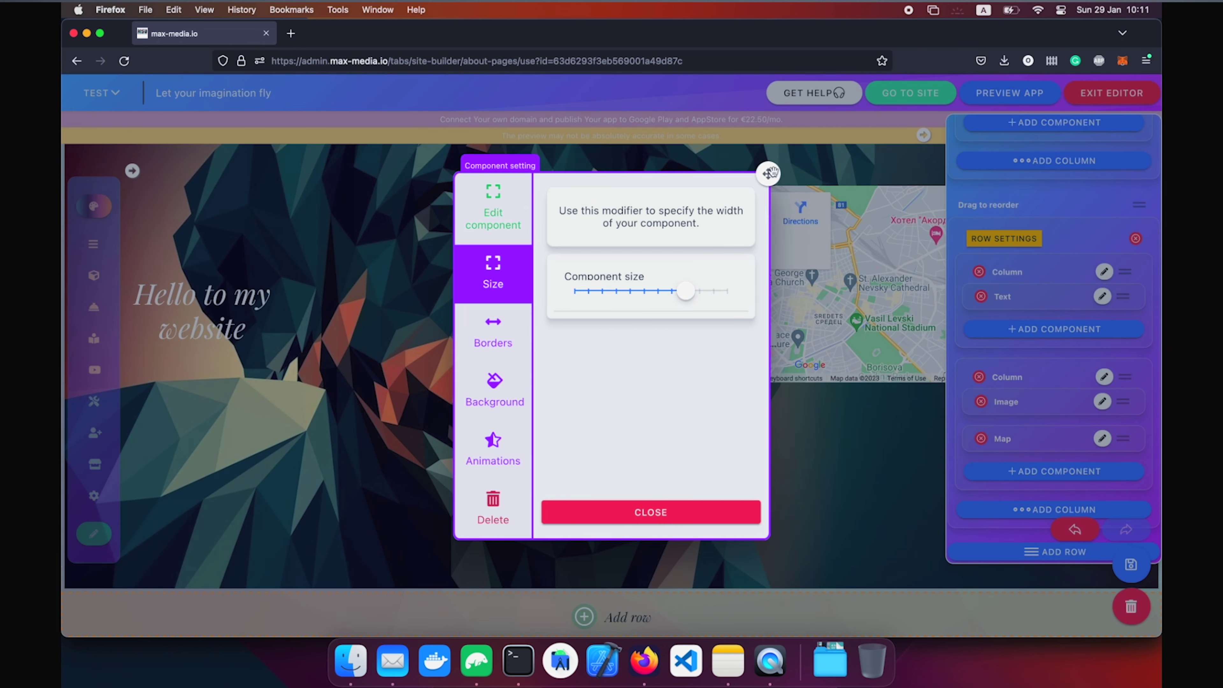
pyautogui.moveTo(768, 174); pyautogui.dragTo(432, 179)
pyautogui.click(370, 524)
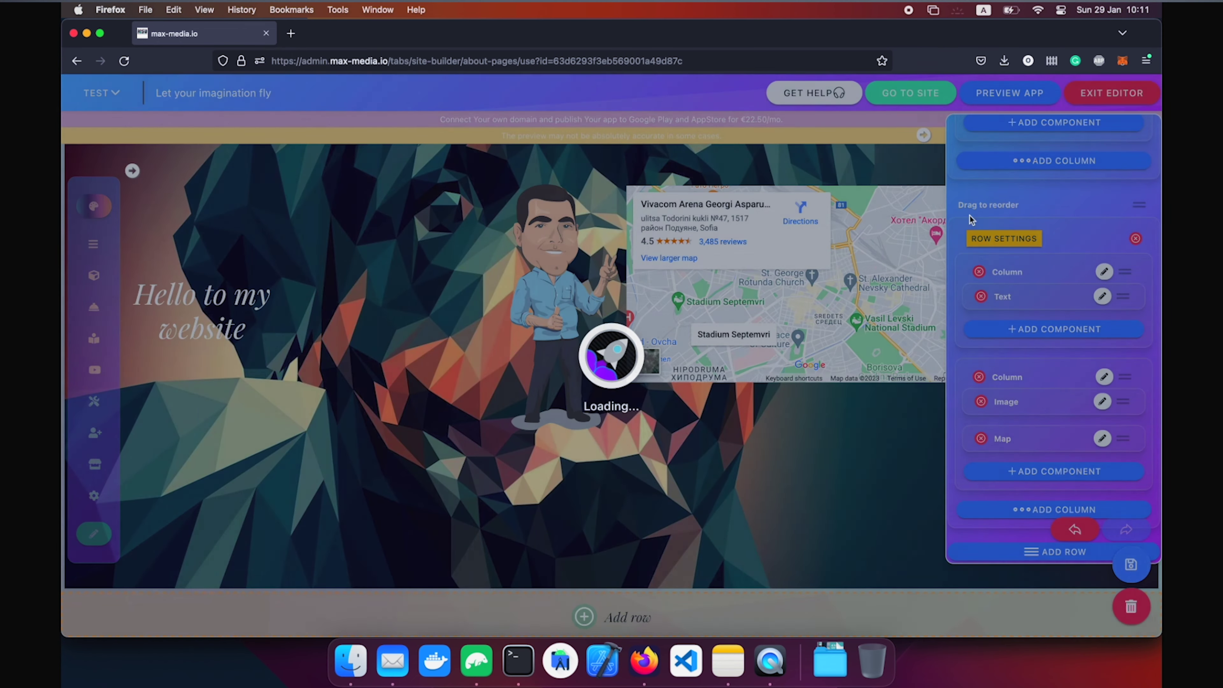
pyautogui.hotkey('ctrl', 'Up')
# Scroll through the figure and Sofia map page in the phone-sized Firefox preview.
pyautogui.click(411, 465)
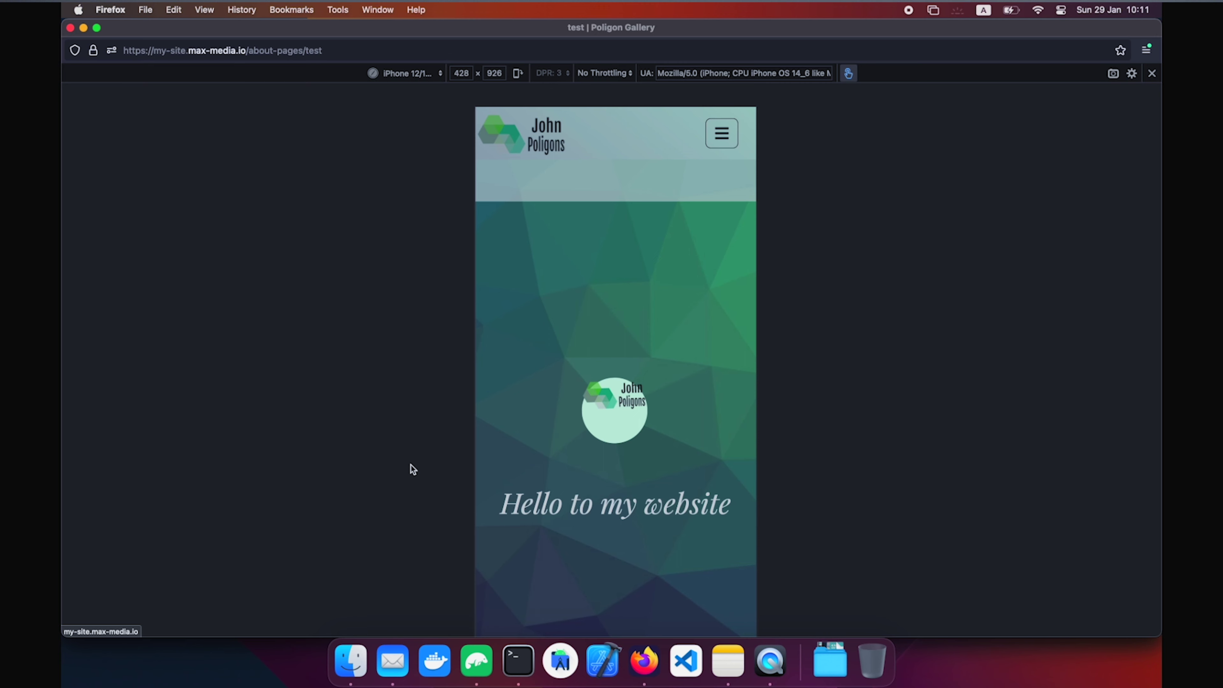
pyautogui.scroll(-3, 572, 448)
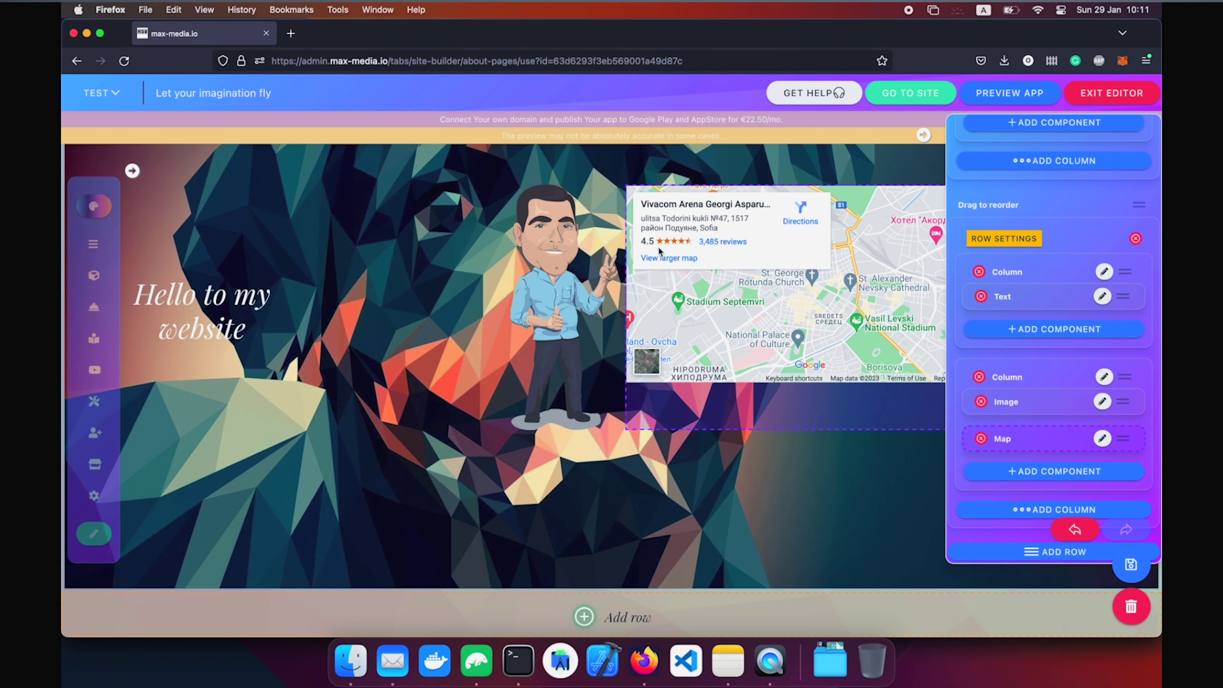
# Delete the image/map column and dog row, then add a contact form without the additional field.
pyautogui.click(978, 377)
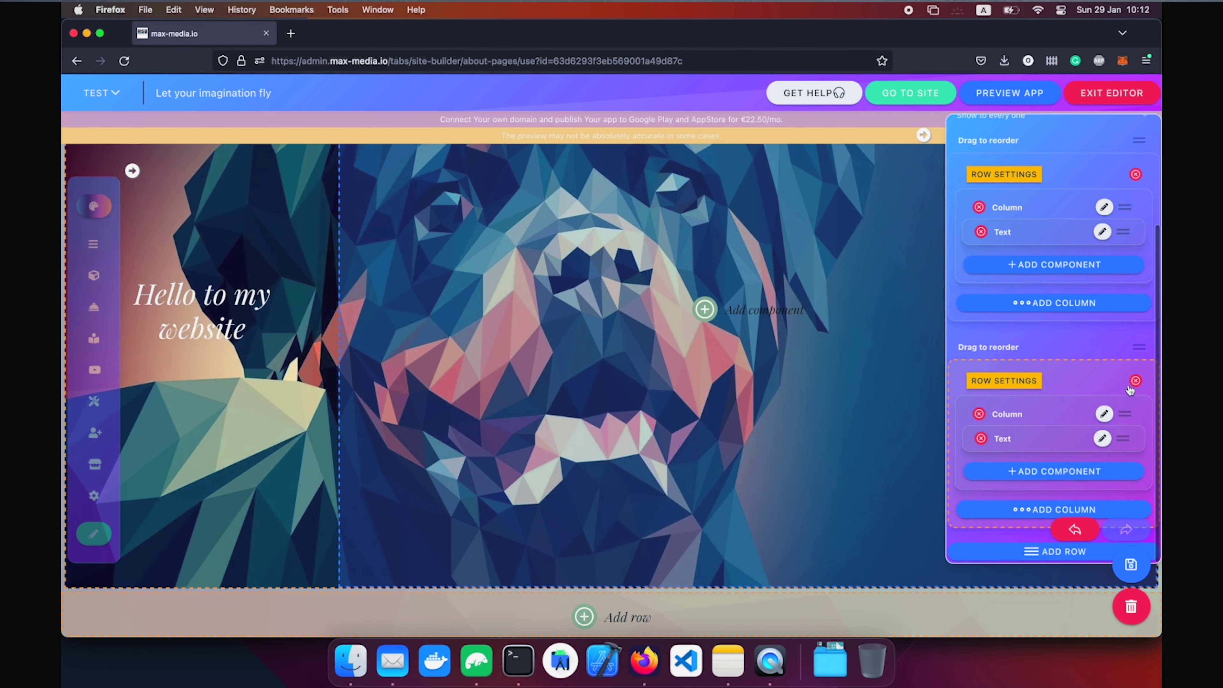
pyautogui.click(1135, 380)
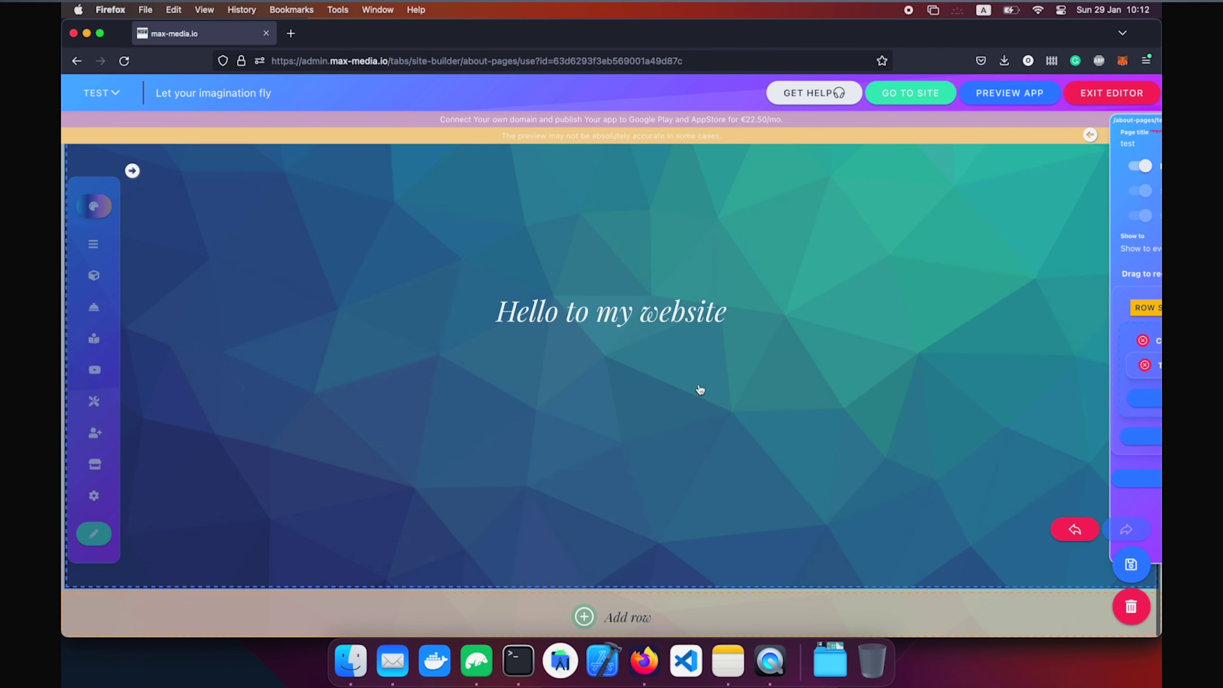
pyautogui.click(700, 388)
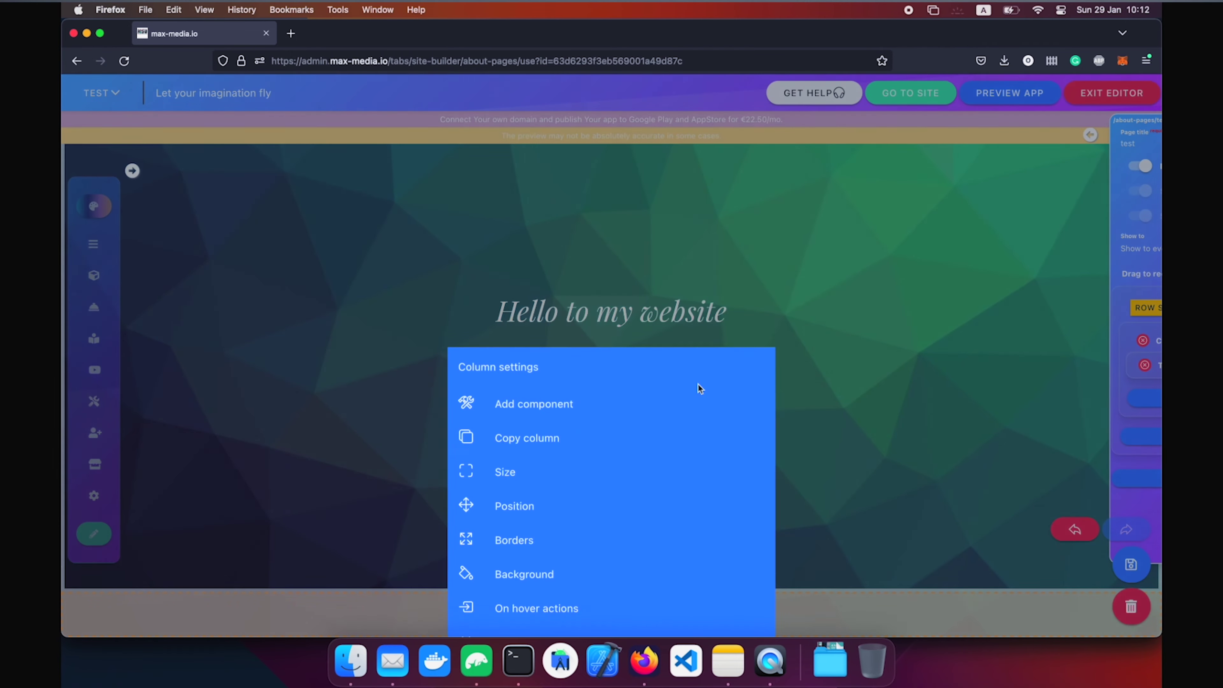
pyautogui.click(350, 415)
pyautogui.click(726, 415)
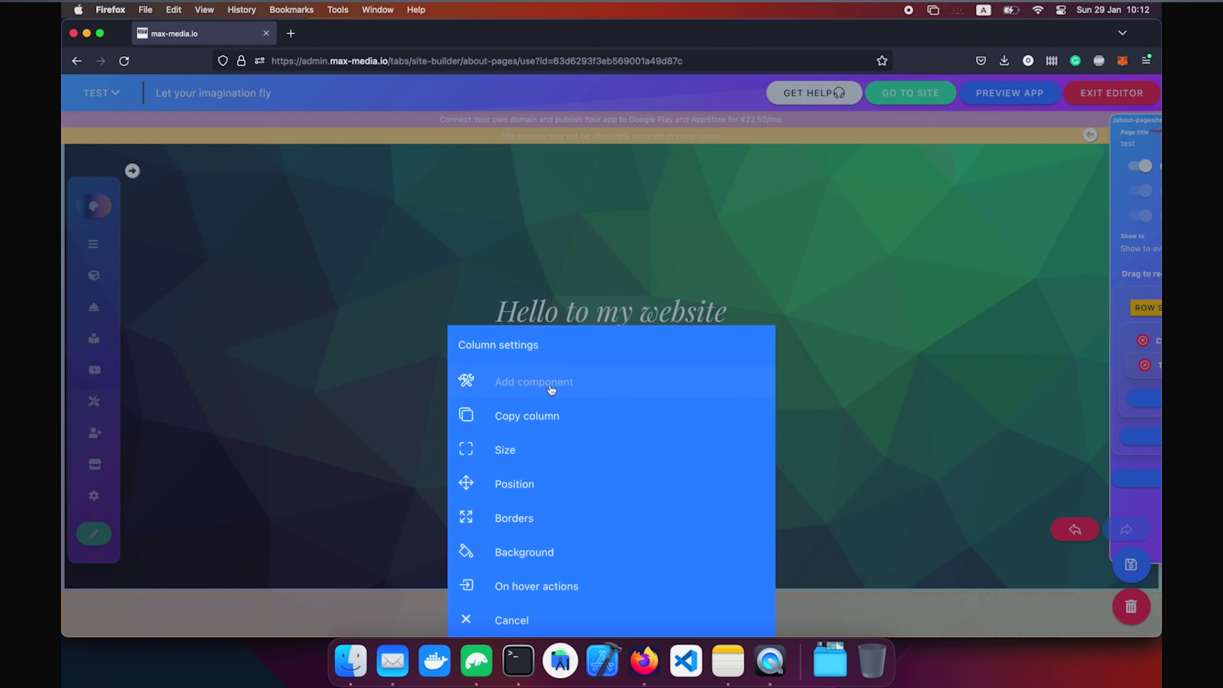
pyautogui.click(551, 390)
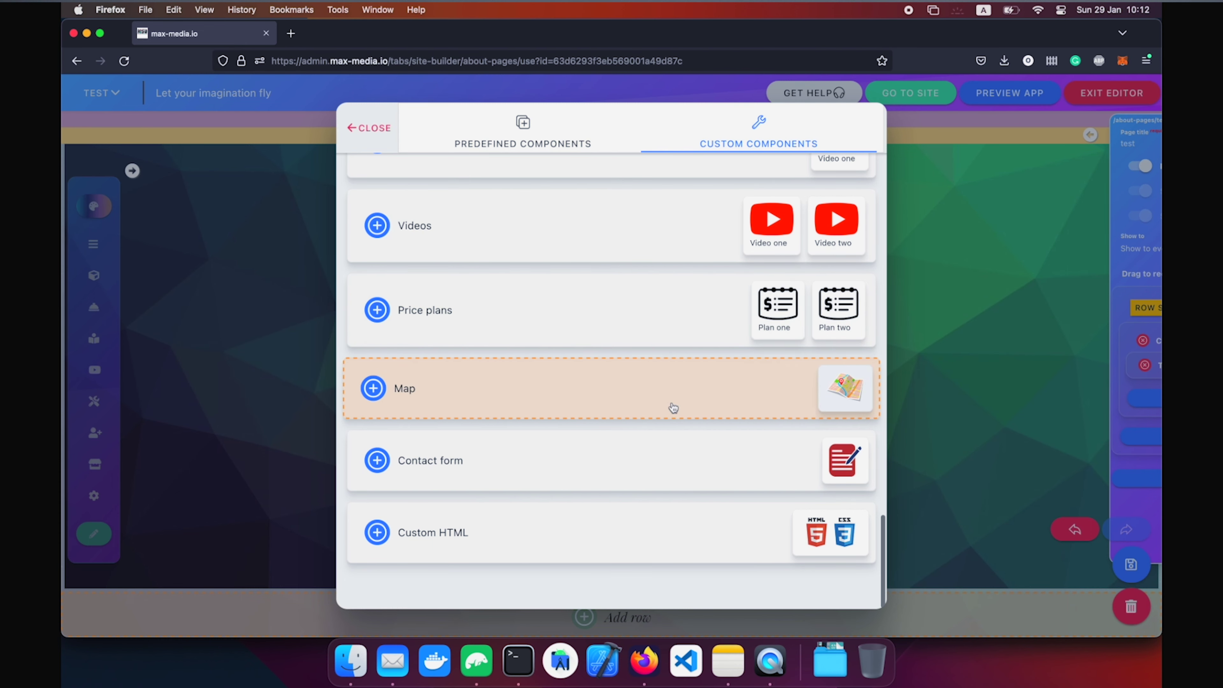
pyautogui.click(656, 465)
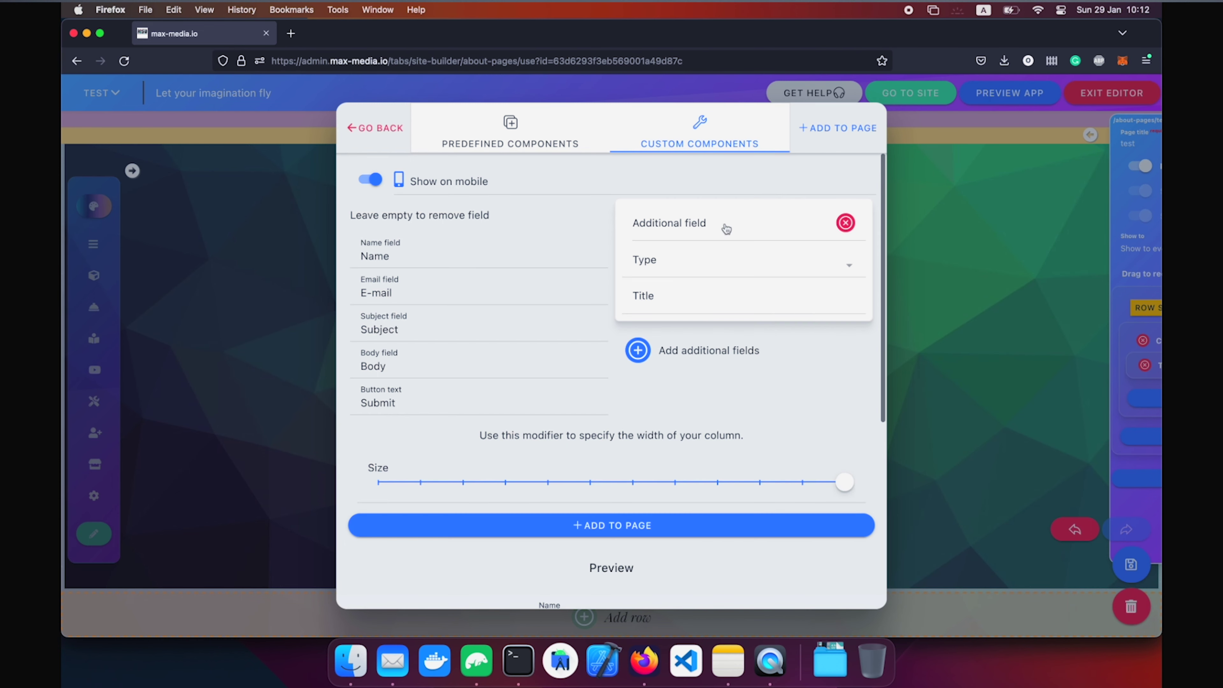
pyautogui.doubleClick(843, 230)
pyautogui.click(652, 535)
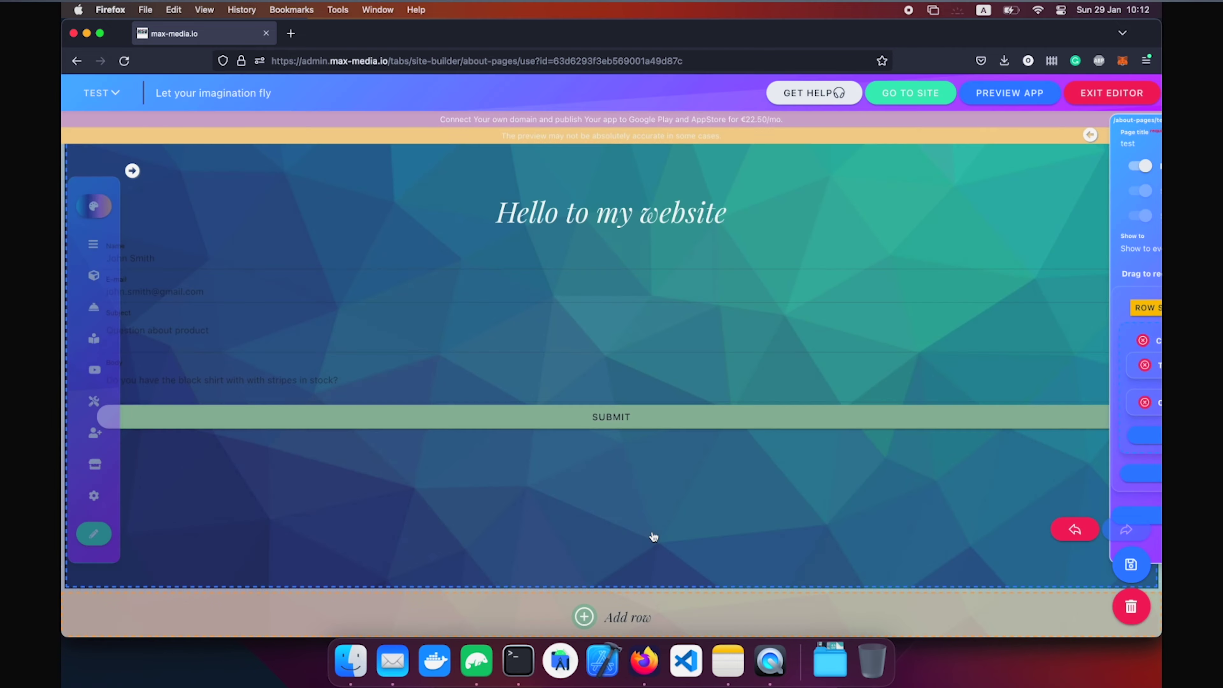
# Add side spacing in the column's Position settings to narrow the contact form.
pyautogui.click(680, 249)
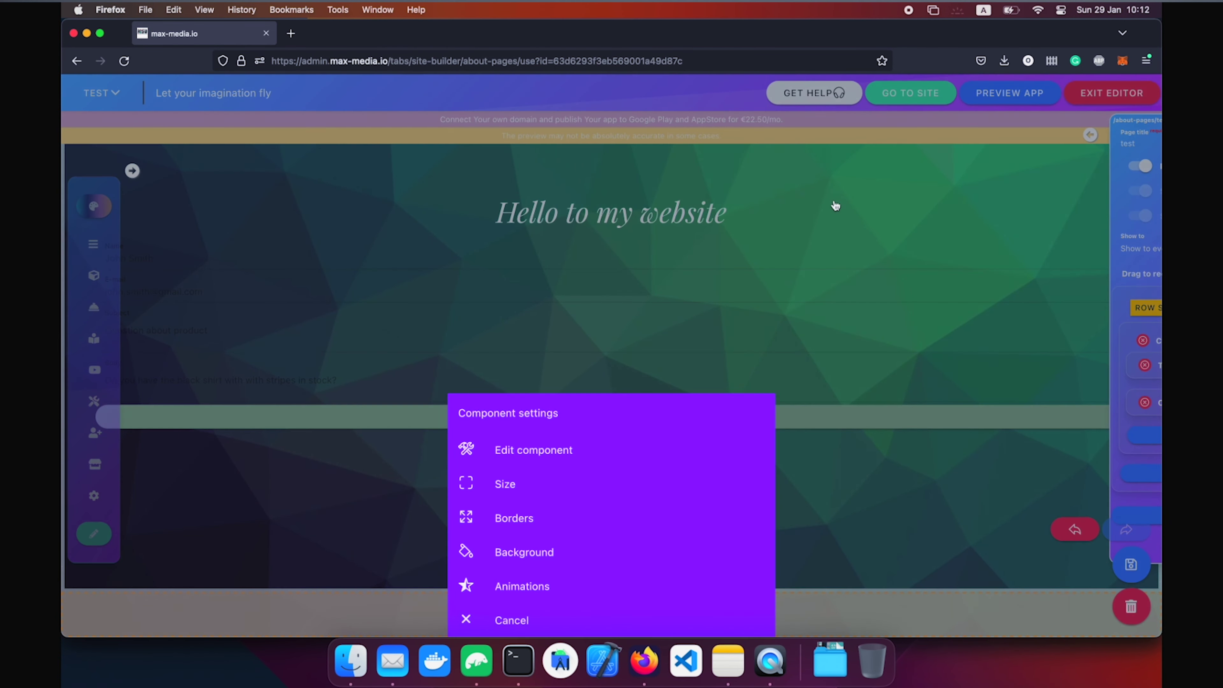
pyautogui.click(851, 155)
pyautogui.click(846, 161)
pyautogui.click(562, 449)
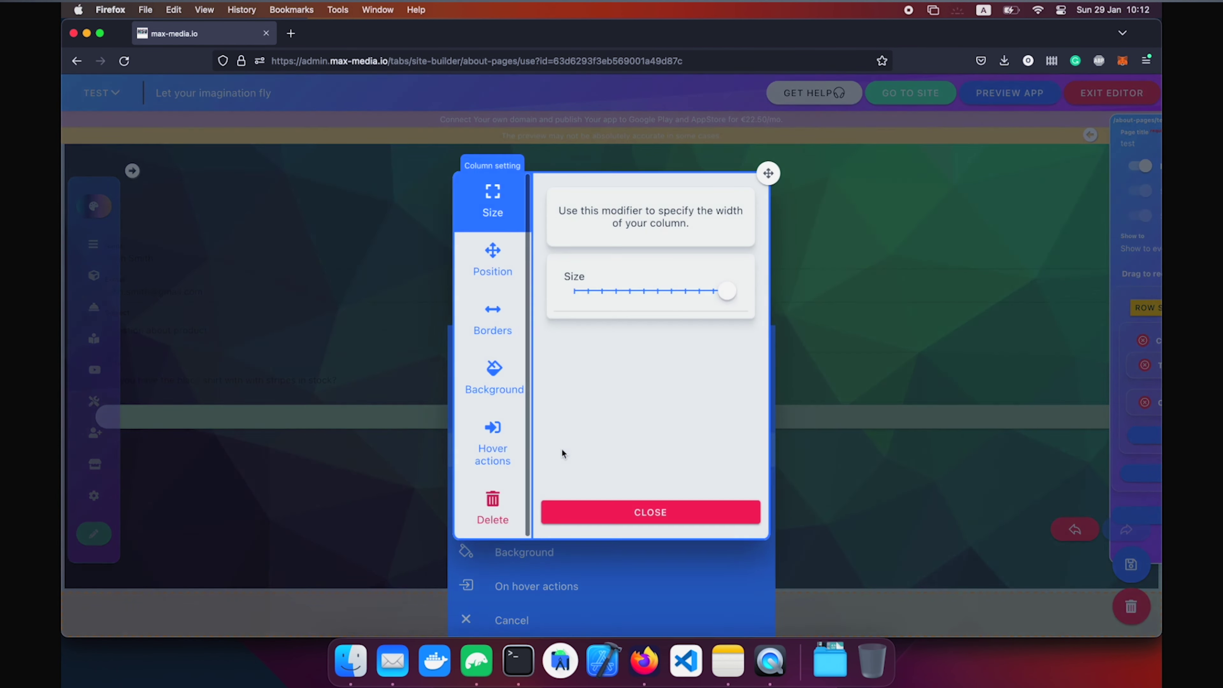
pyautogui.click(492, 260)
pyautogui.moveTo(610, 474); pyautogui.dragTo(686, 476)
pyautogui.click(868, 469)
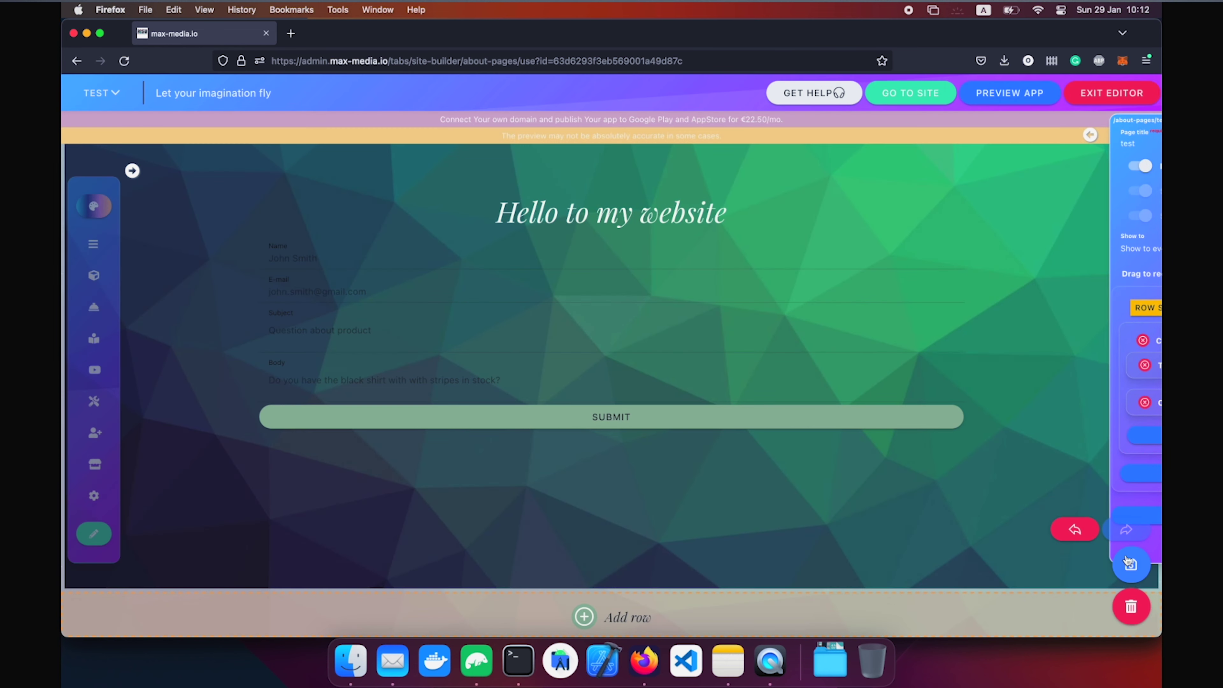
pyautogui.hotkey('ctrl', 'Up')
pyautogui.click(481, 492)
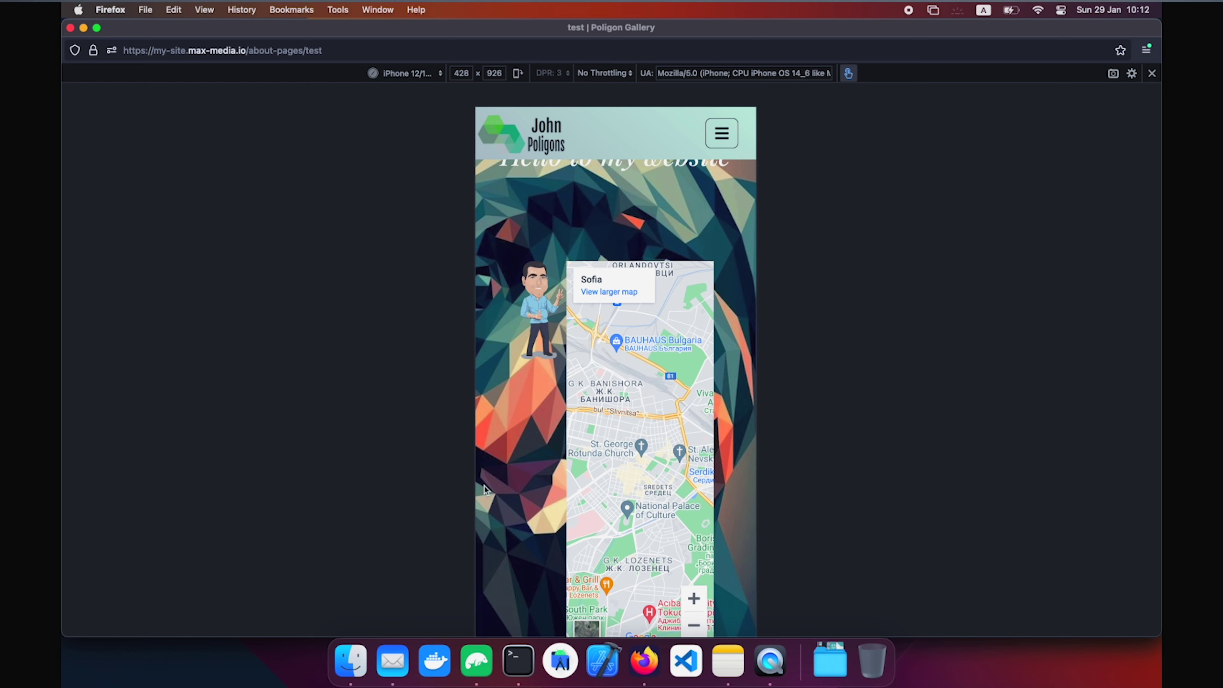
# Switch the preview from the phone-sized responsive view to the desktop layout.
pyautogui.press('super+alt+m')
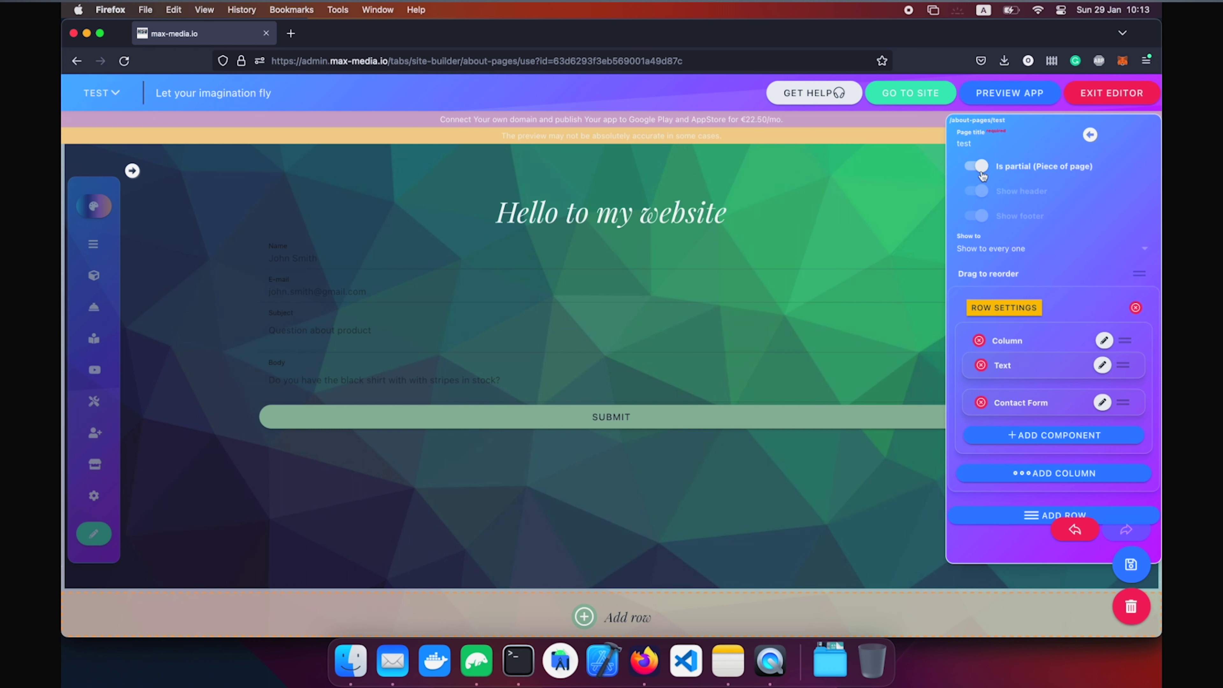
# Turn off Is partial, Show header and Show footer for the test page, save, and reload the preview.
pyautogui.click(981, 169)
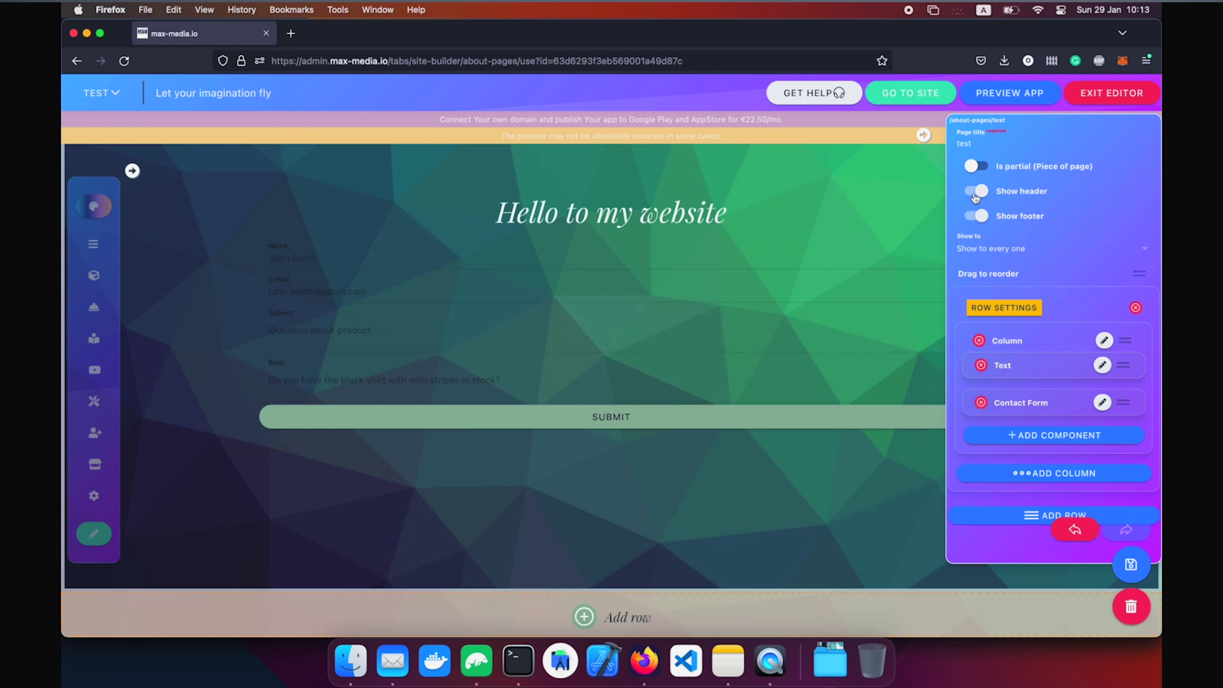
pyautogui.click(974, 192)
pyautogui.click(977, 216)
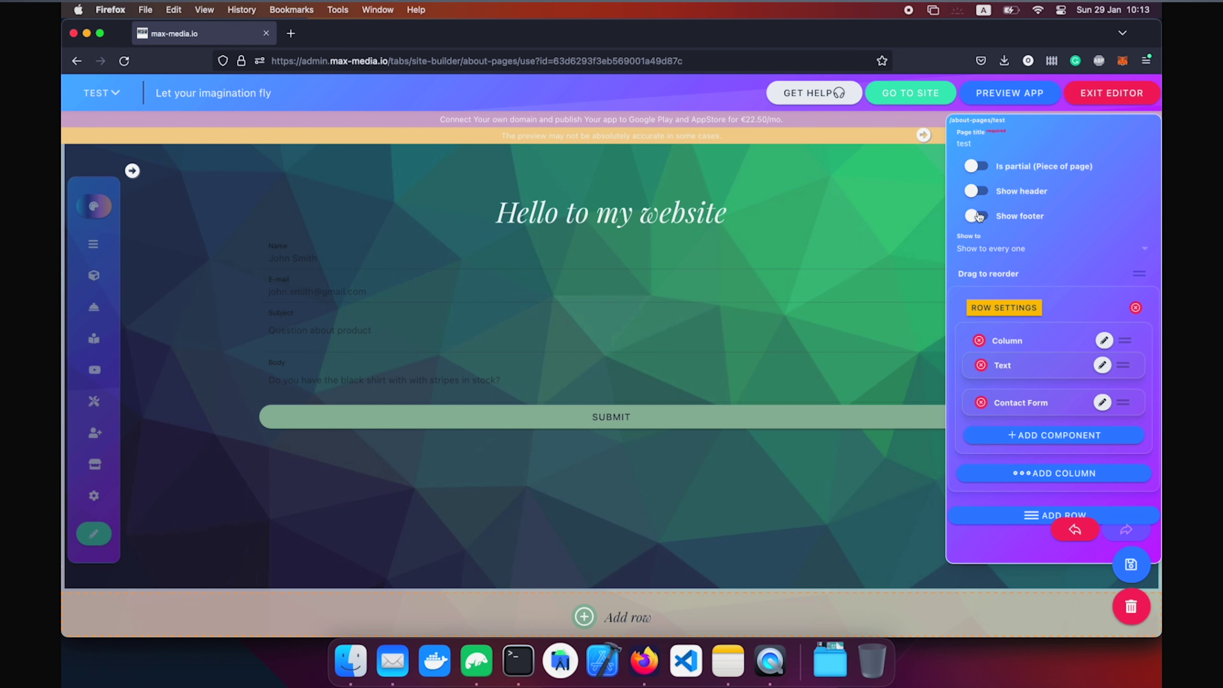
pyautogui.click(1131, 566)
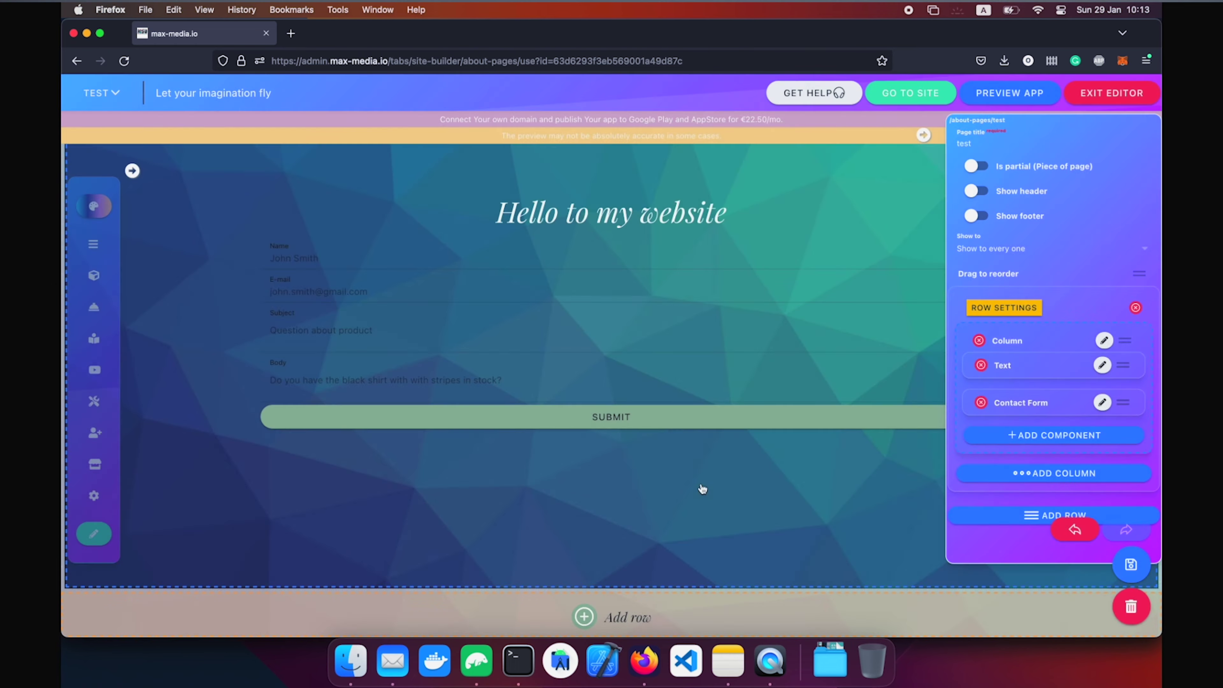
pyautogui.hotkey('ctrl', 'Up')
pyautogui.click(436, 554)
pyautogui.press('super+r')
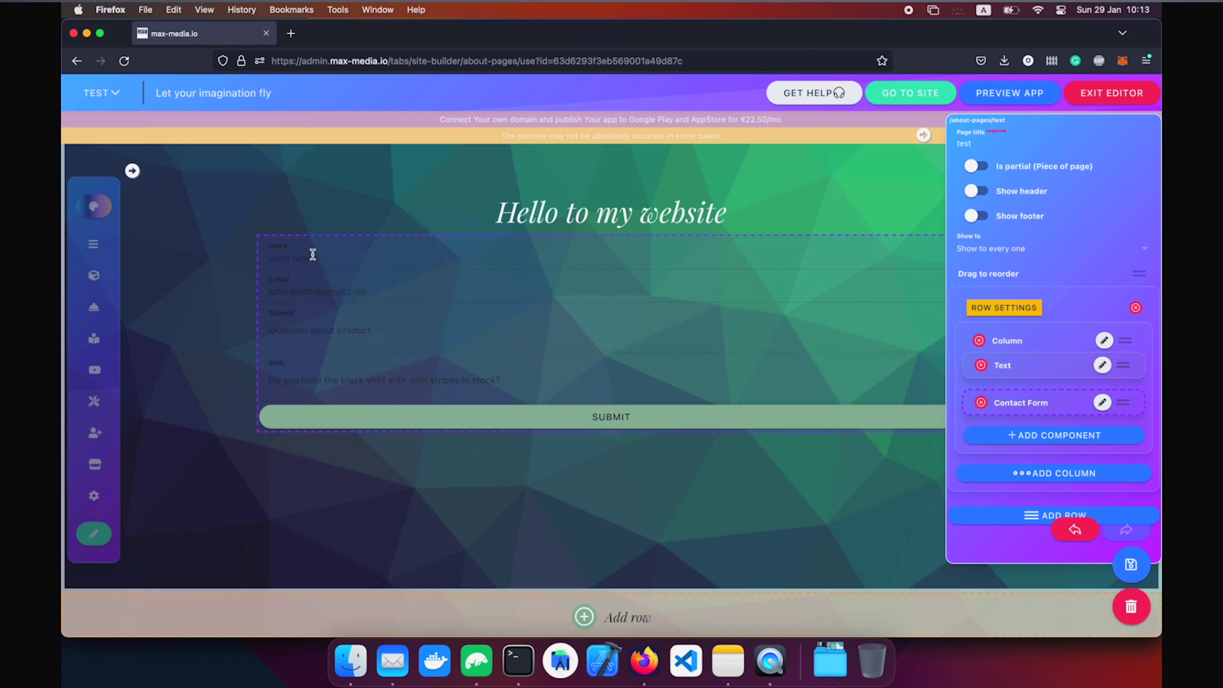
# Switch the editor to the Home page and look over its sections.
pyautogui.click(102, 94)
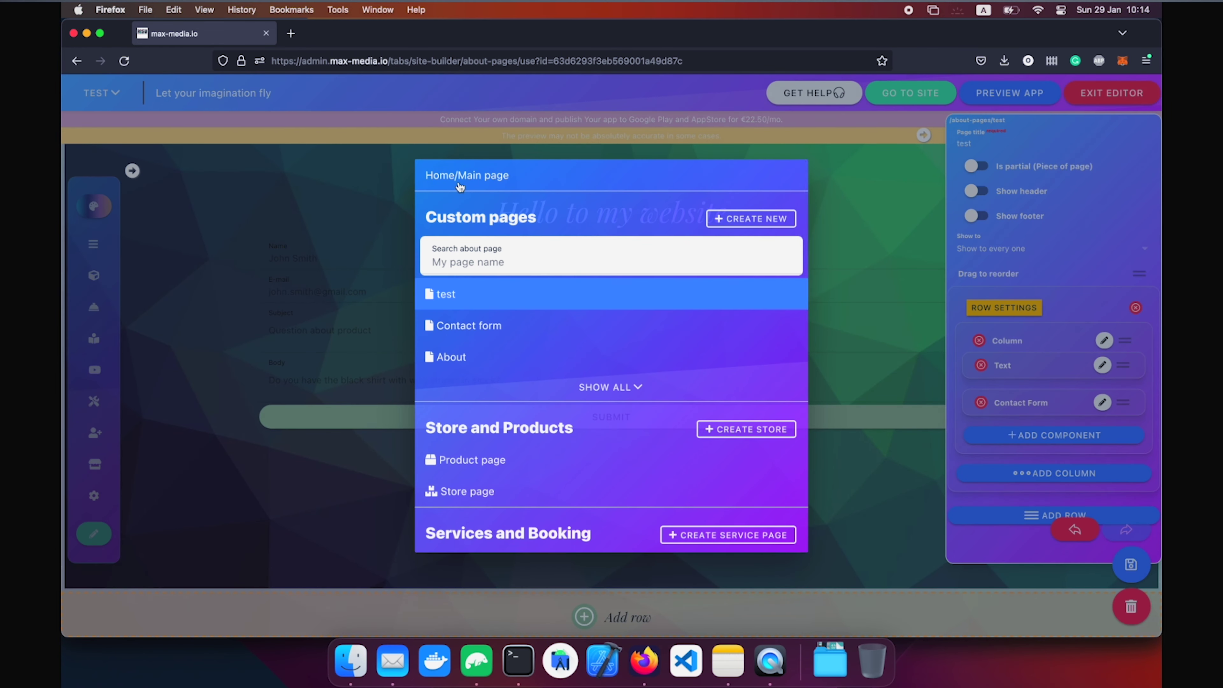
pyautogui.click(460, 176)
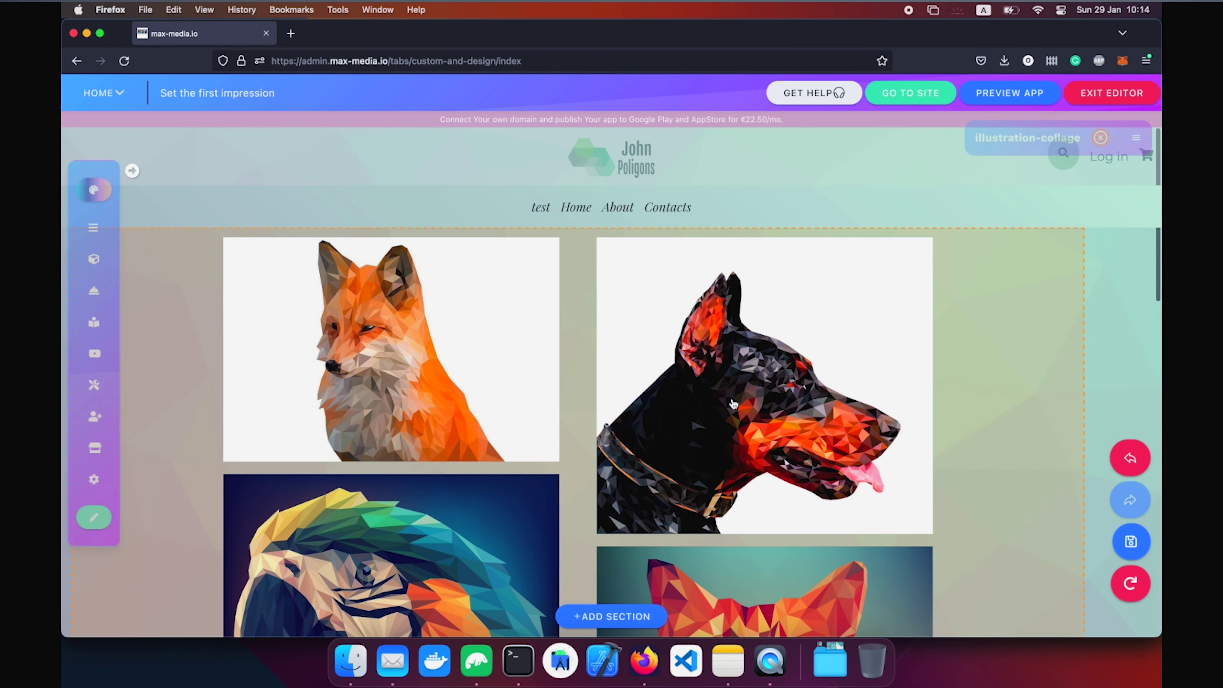
pyautogui.scroll(-15, 781, 401)
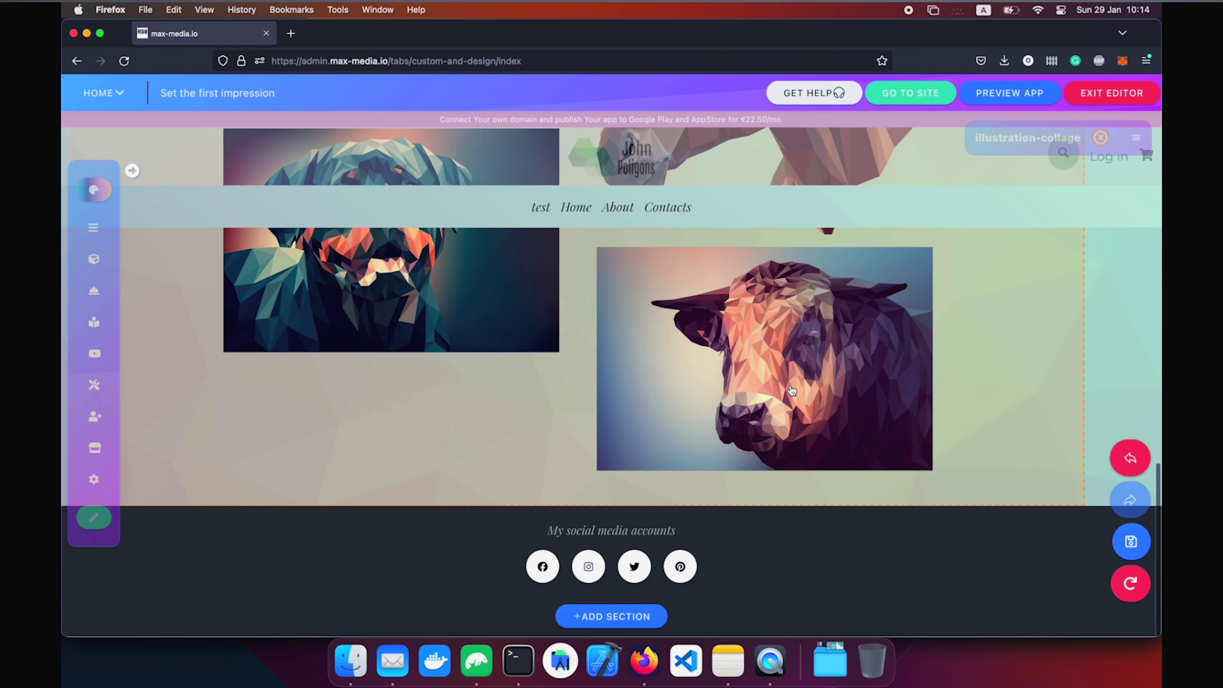
pyautogui.scroll(15, 1047, 373)
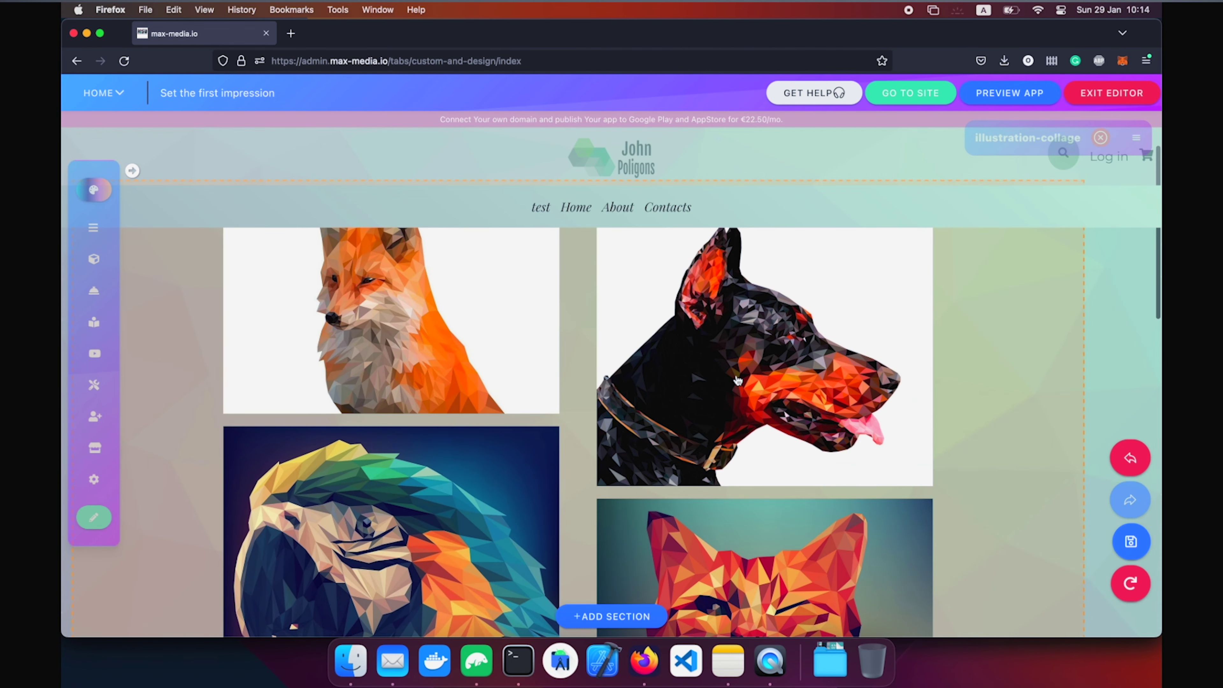
pyautogui.scroll(-10, 729, 424)
pyautogui.scroll(2, 1059, 308)
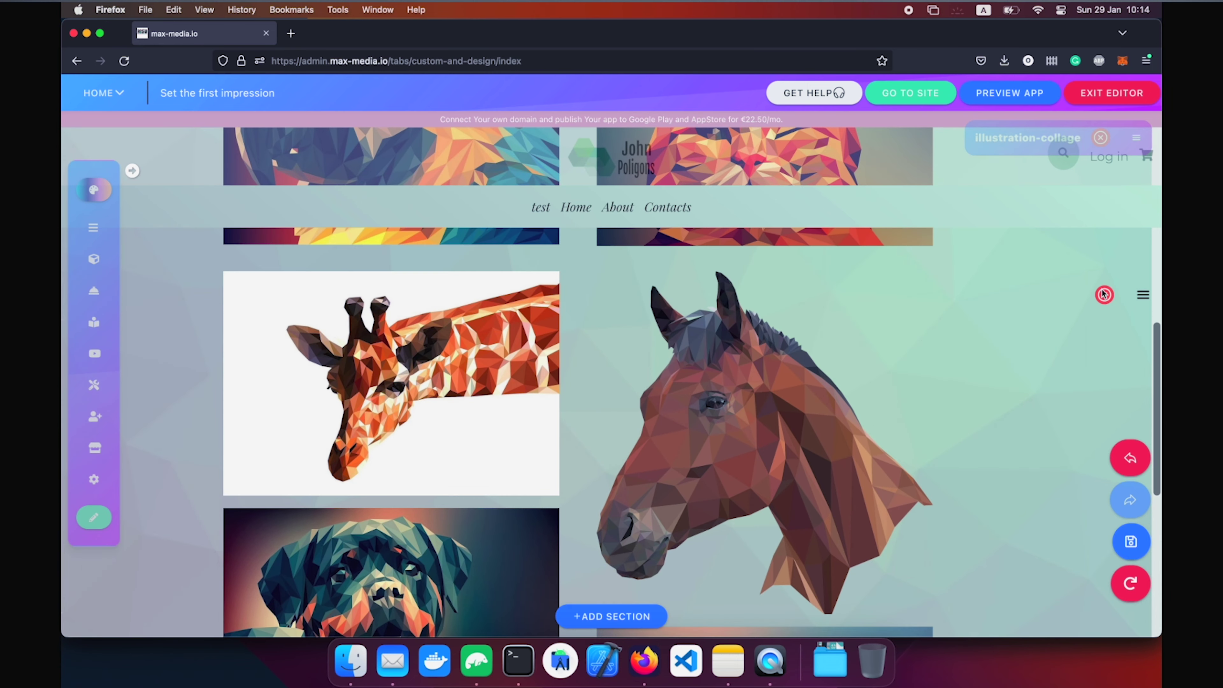
# Replace the illustration collage section with the 'test' page's contact form section.
pyautogui.click(1104, 294)
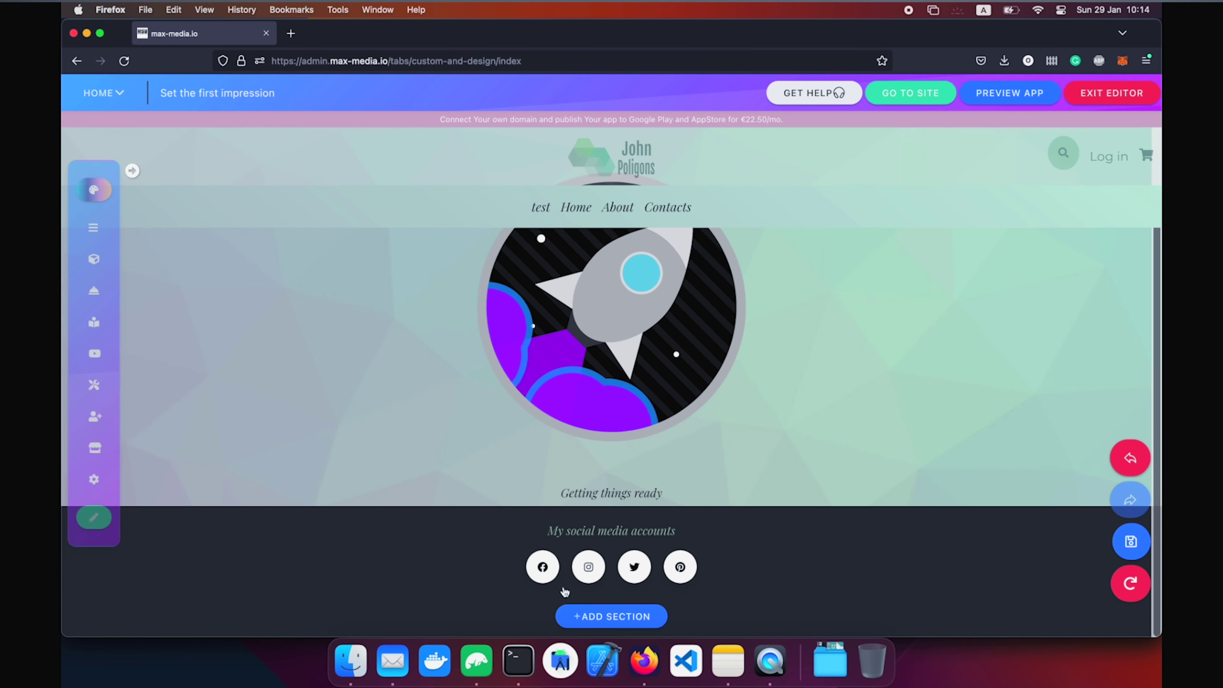
pyautogui.click(601, 622)
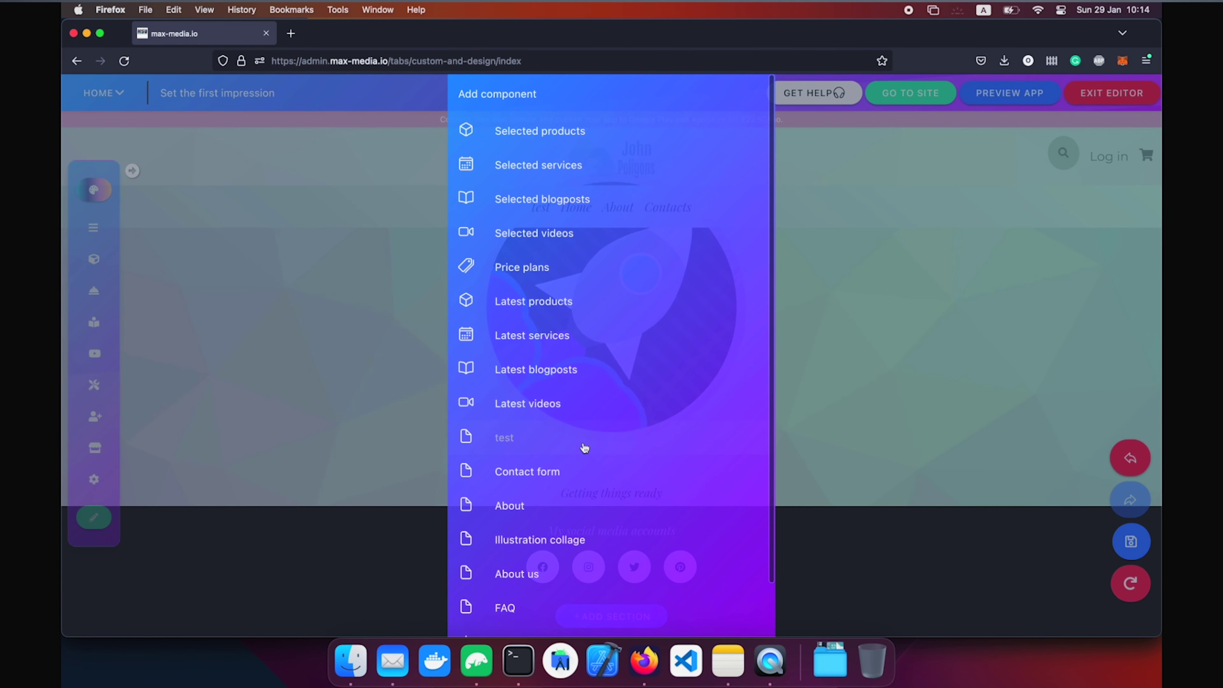
pyautogui.click(584, 439)
pyautogui.scroll(-5, 657, 437)
pyautogui.scroll(6, 657, 437)
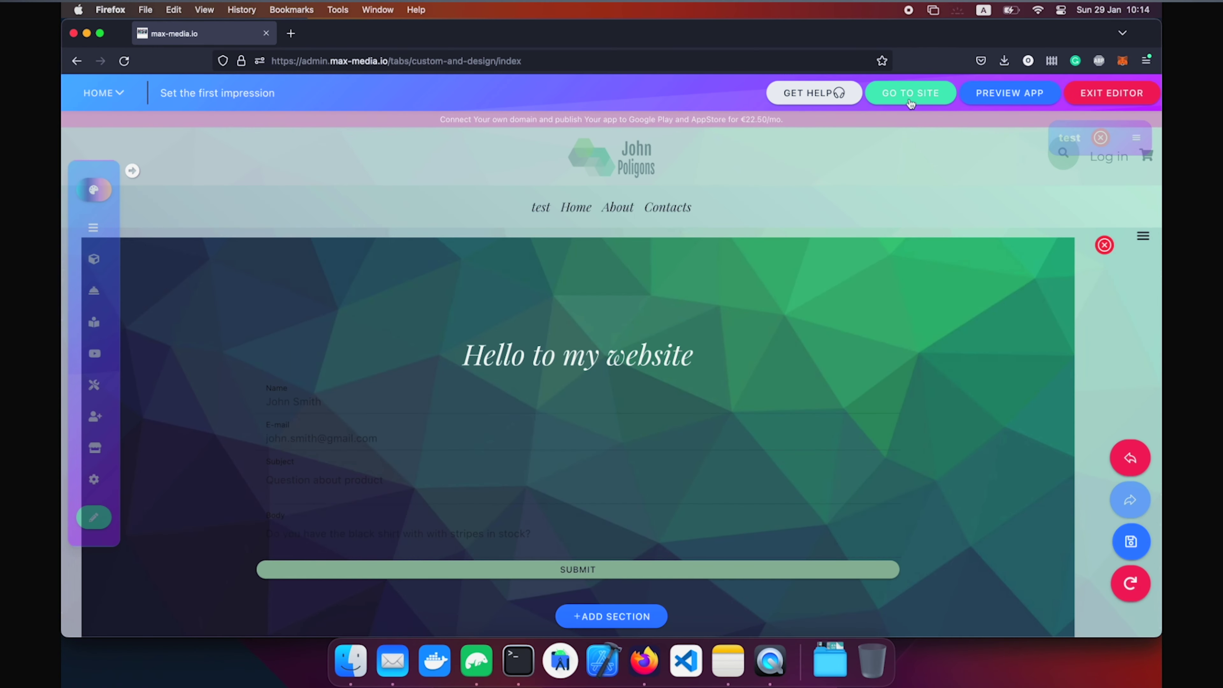
# Open the live home page, scroll down to the footer, and return to the editor.
pyautogui.click(909, 94)
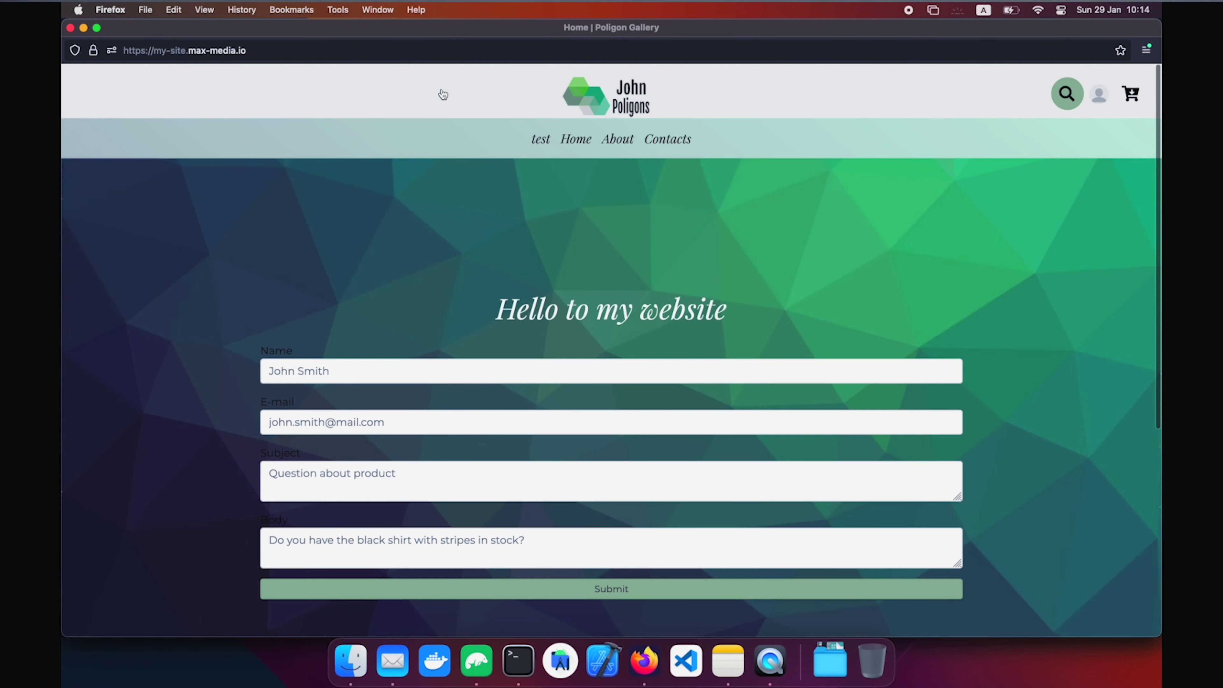
pyautogui.scroll(-5, 674, 318)
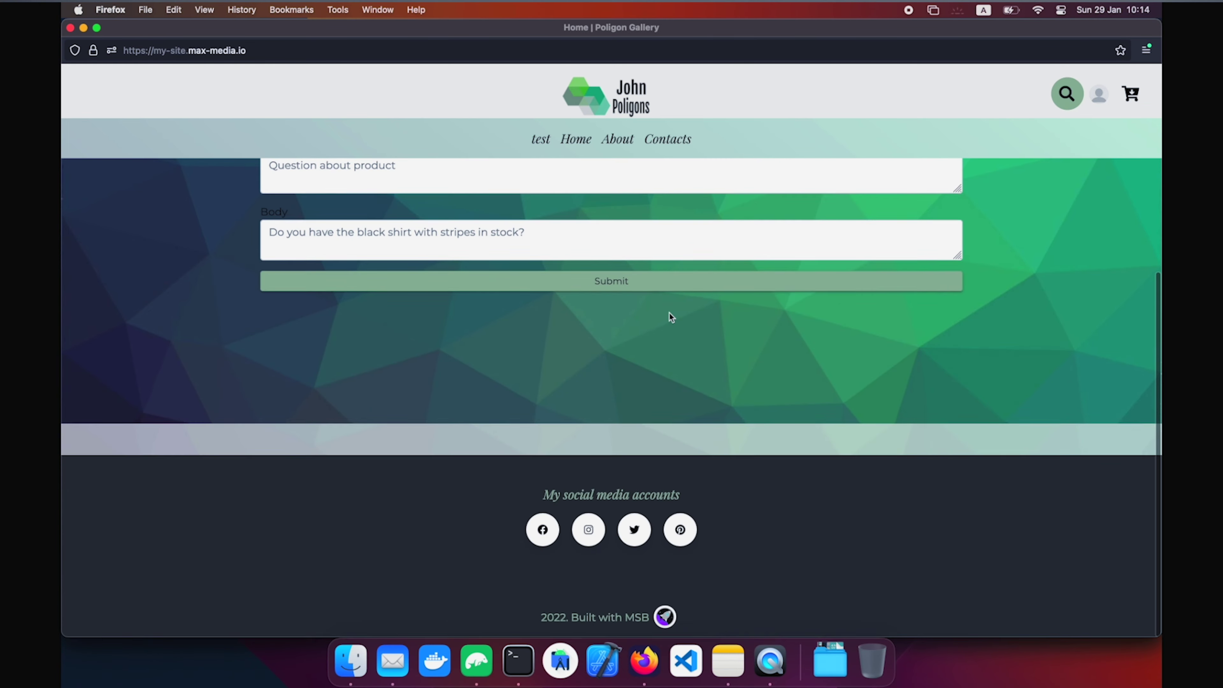
pyautogui.hotkey('ctrl', 'Up')
pyautogui.click(555, 398)
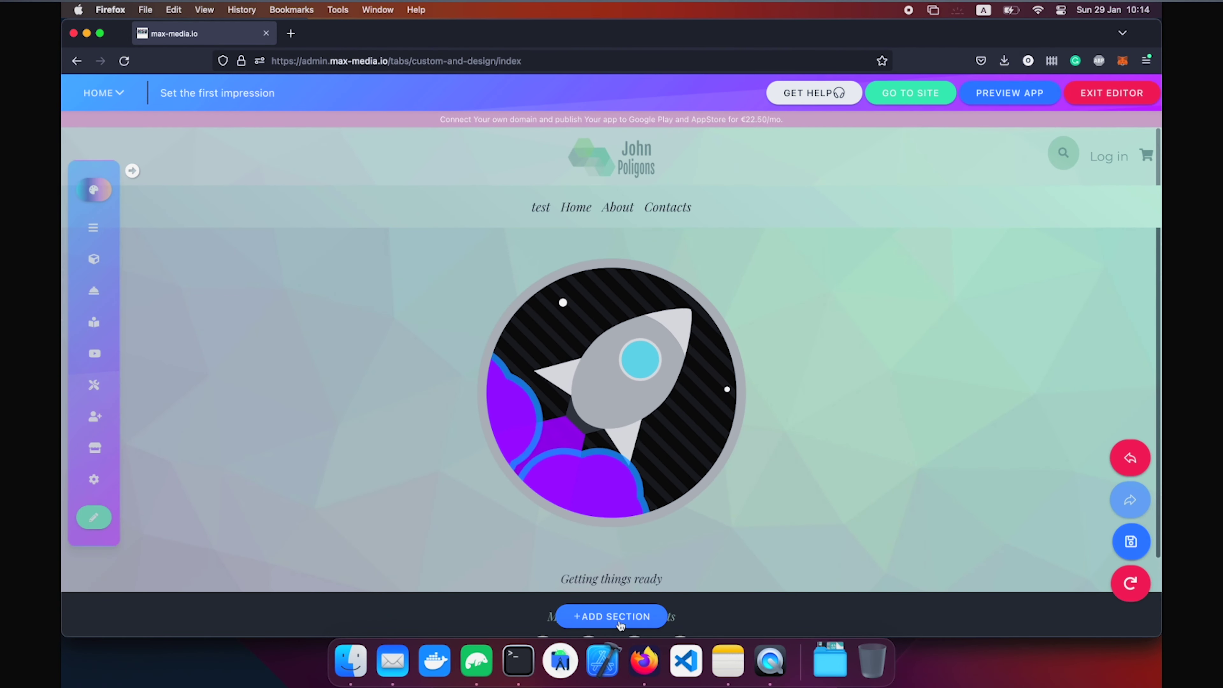
# Remove the test section and add Contact form and Illustration collage sections.
pyautogui.click(619, 615)
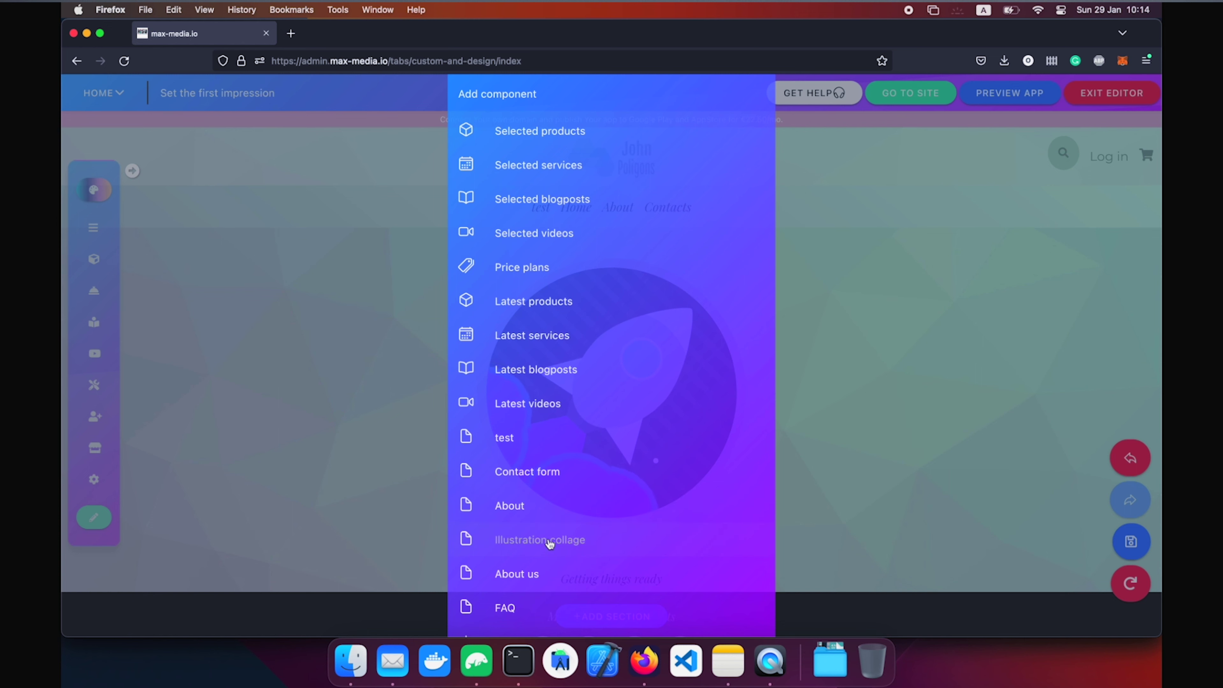
pyautogui.click(542, 475)
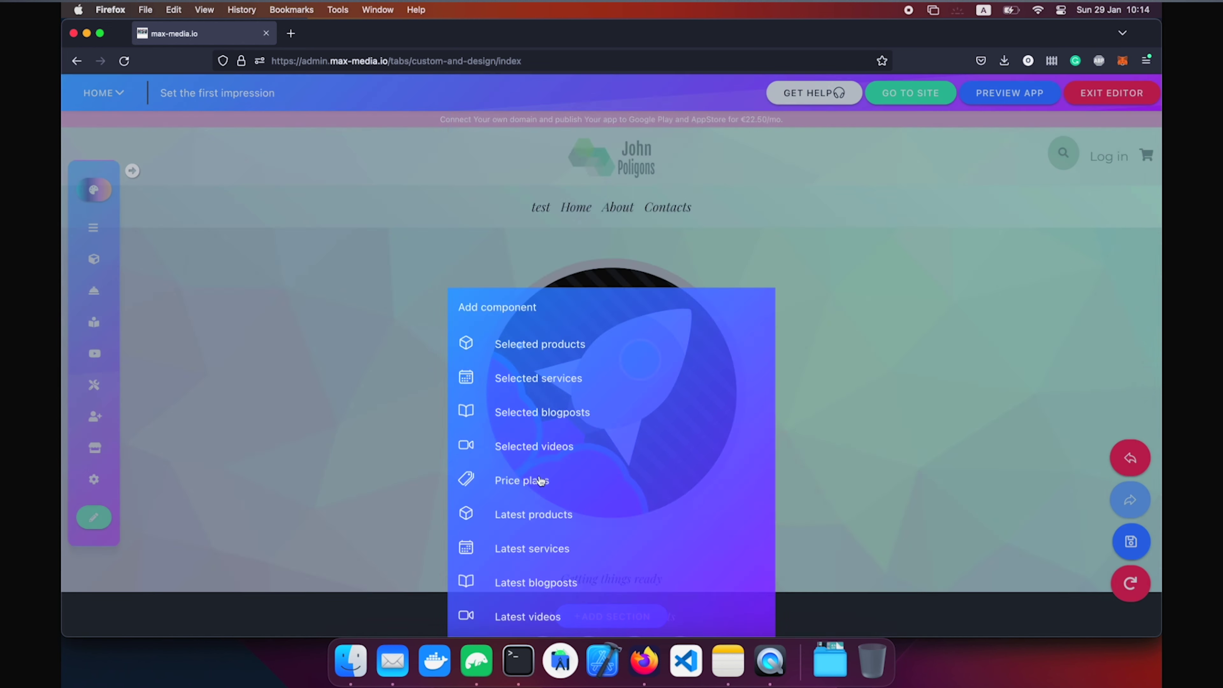
pyautogui.scroll(-2, 591, 373)
pyautogui.click(619, 620)
pyautogui.click(539, 547)
pyautogui.scroll(-6, 751, 355)
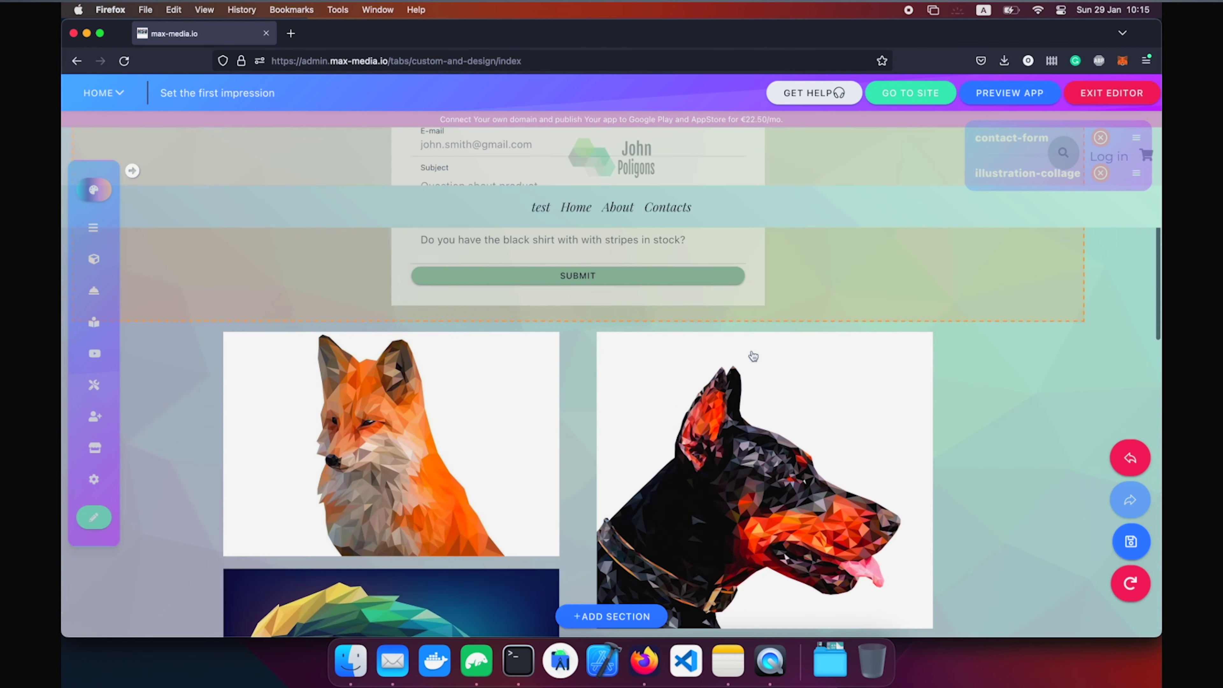
pyautogui.scroll(-6, 838, 380)
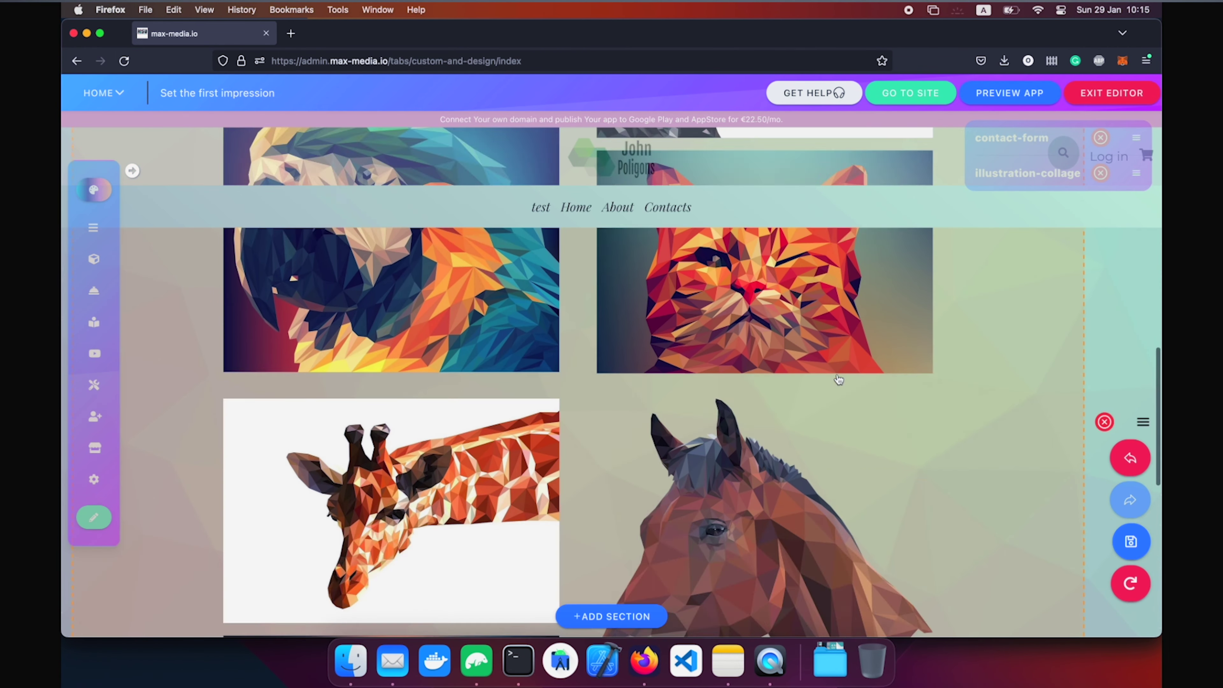
# Move the contact form below the illustration collage, save, and open the live site.
pyautogui.click(1107, 541)
pyautogui.moveTo(1136, 138); pyautogui.dragTo(1137, 175)
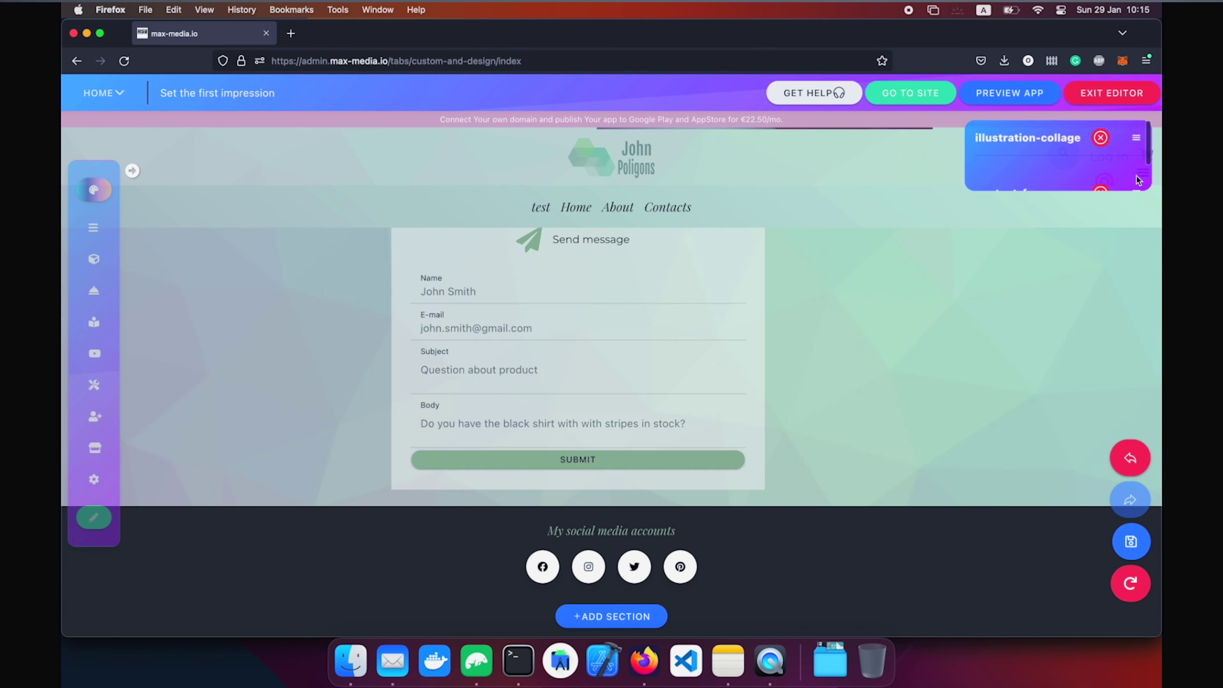
pyautogui.click(1124, 540)
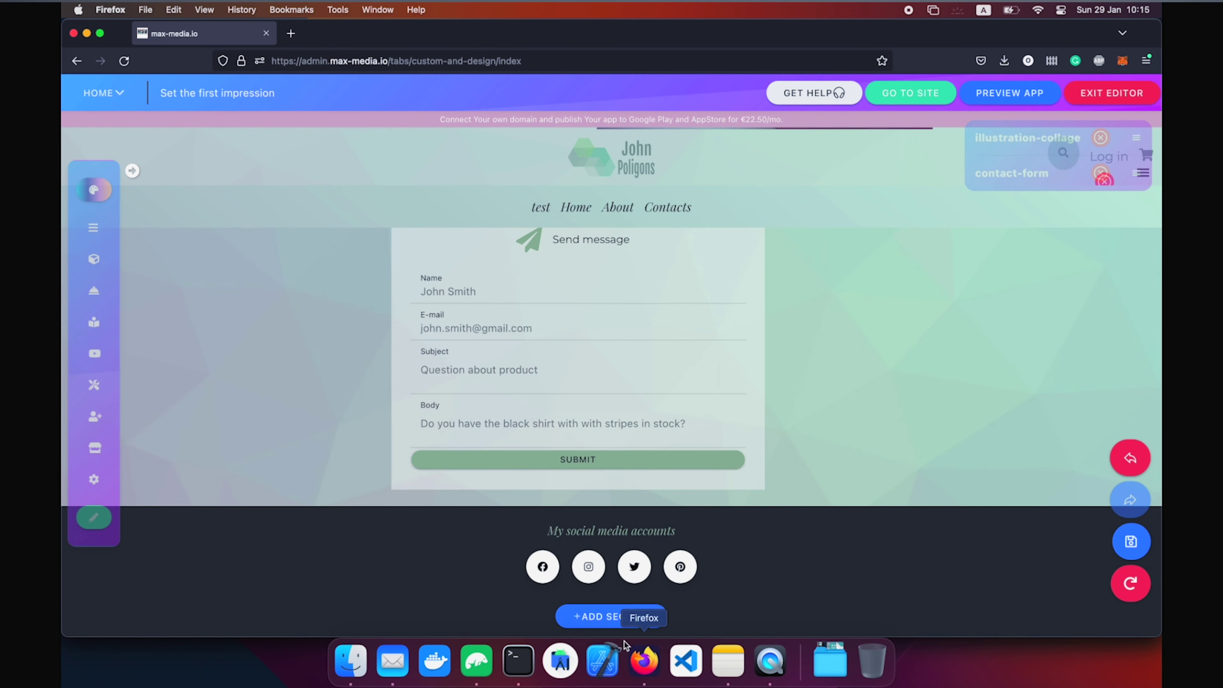
pyautogui.click(909, 99)
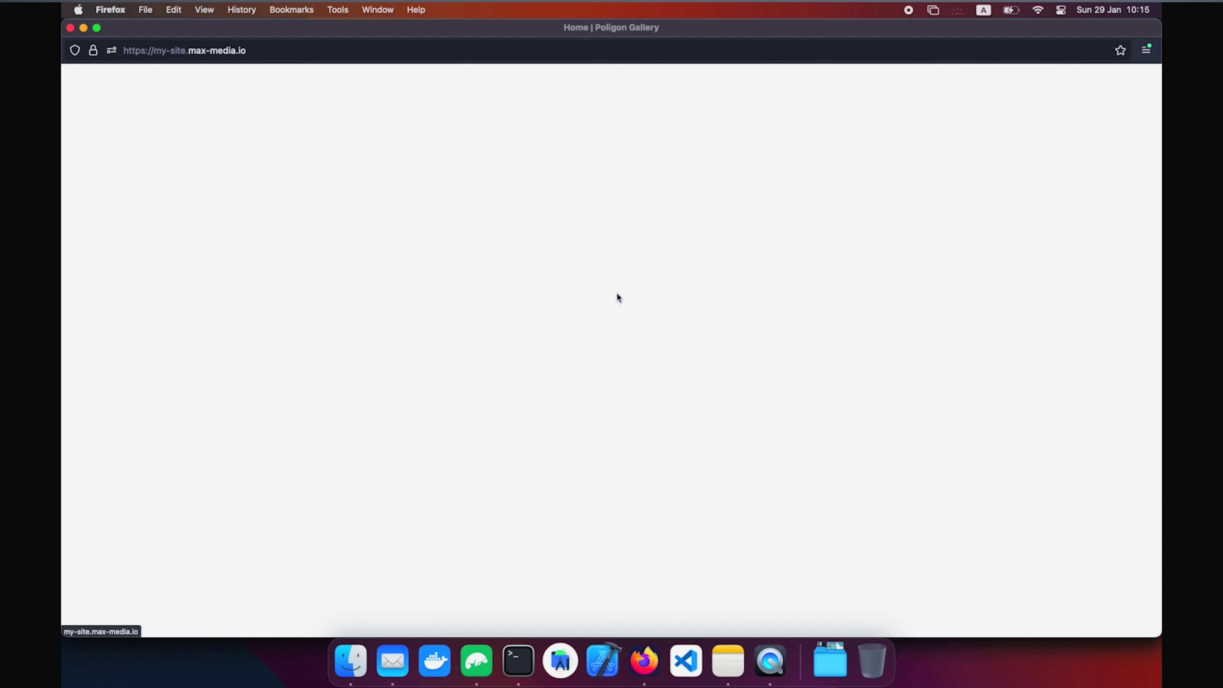
# Scroll the live home page down past the collage to the contact form and footer, then back up.
pyautogui.scroll(-15, 616, 291)
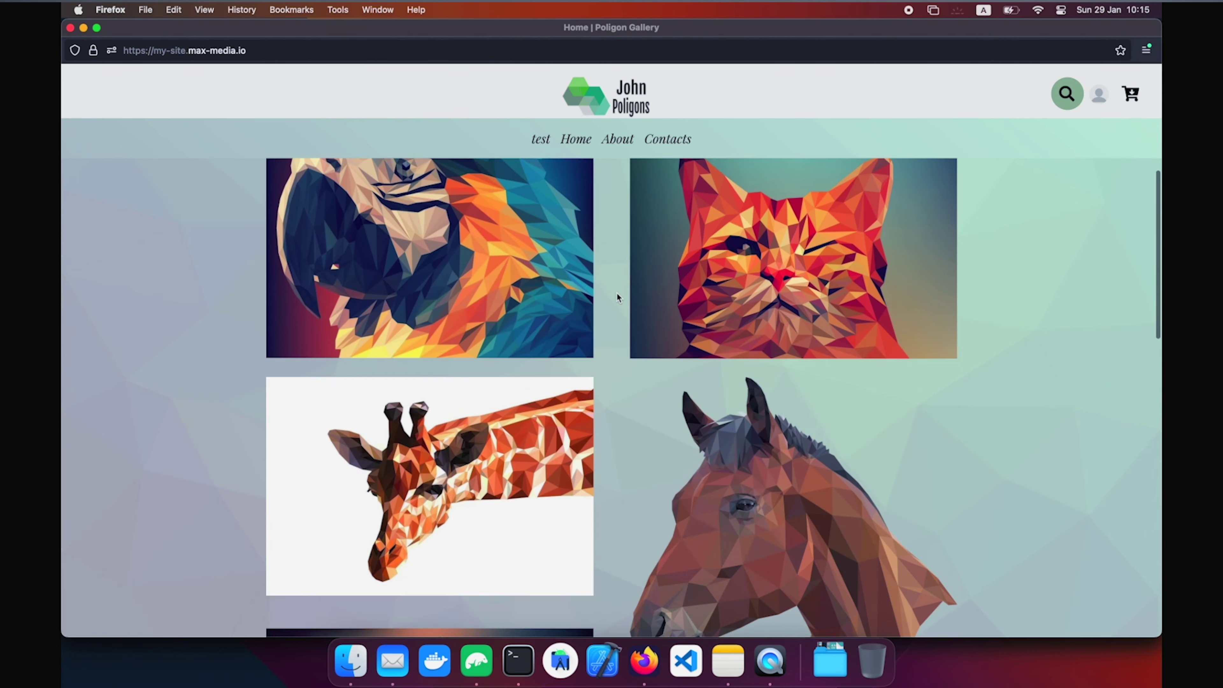
pyautogui.scroll(5, 617, 296)
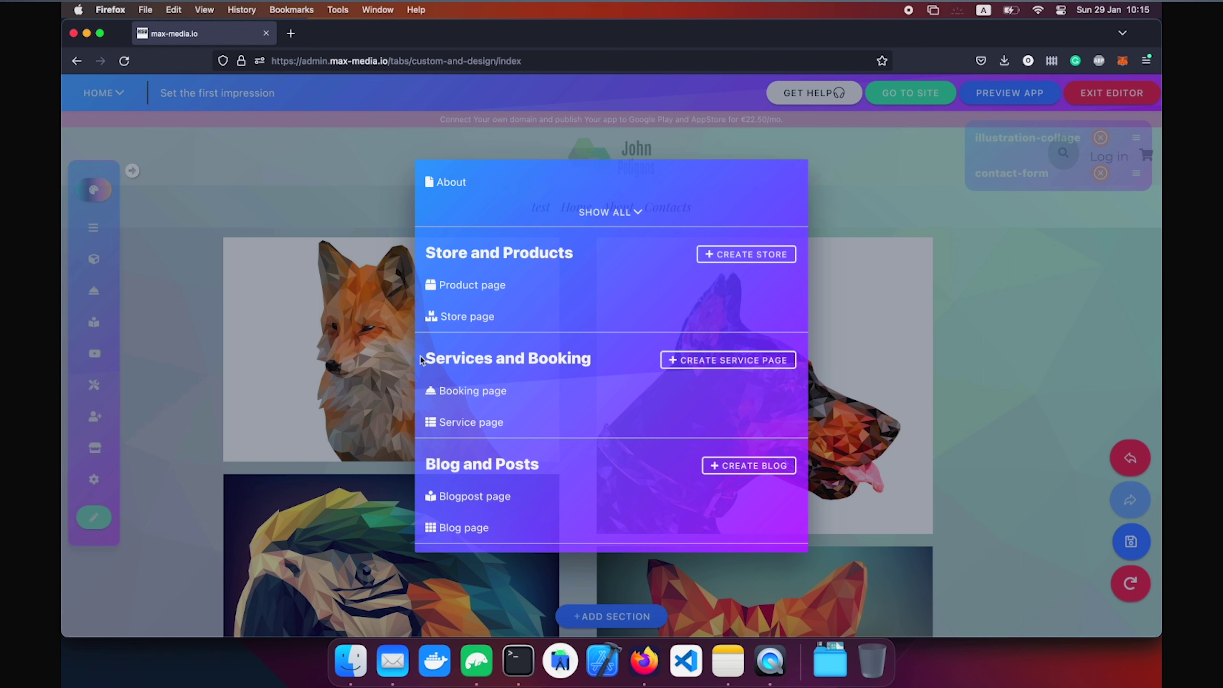
pyautogui.scroll(-6, 579, 430)
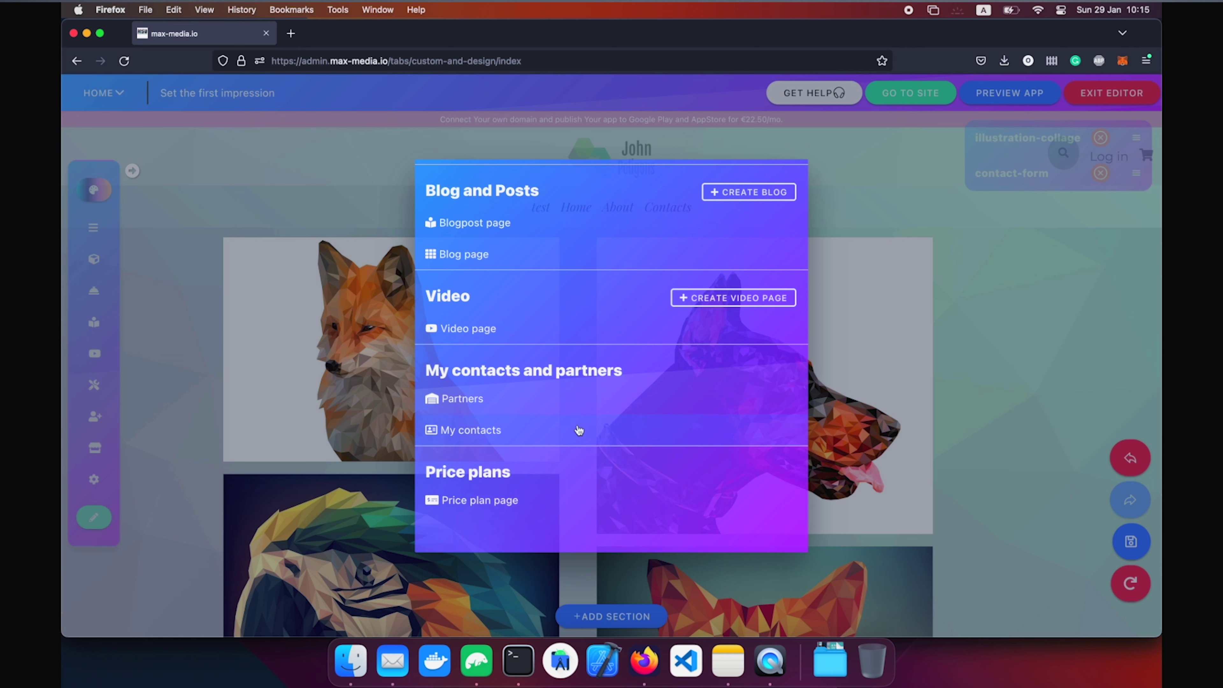
pyautogui.scroll(3, 436, 470)
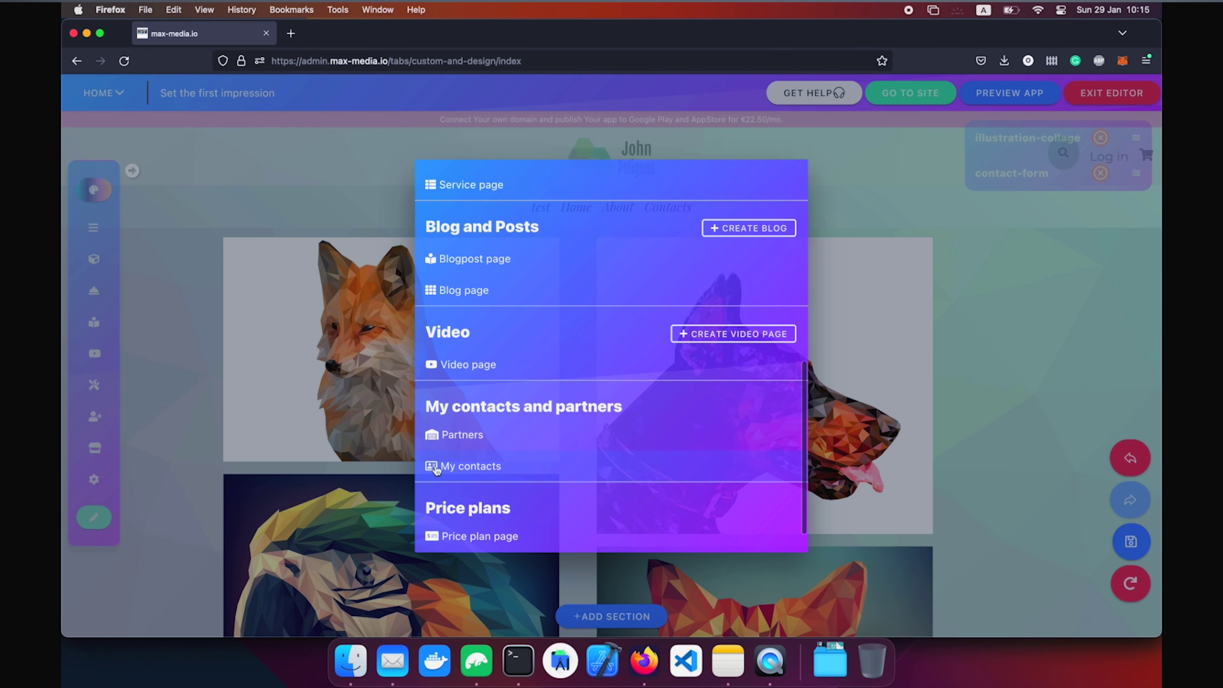
pyautogui.scroll(2, 469, 248)
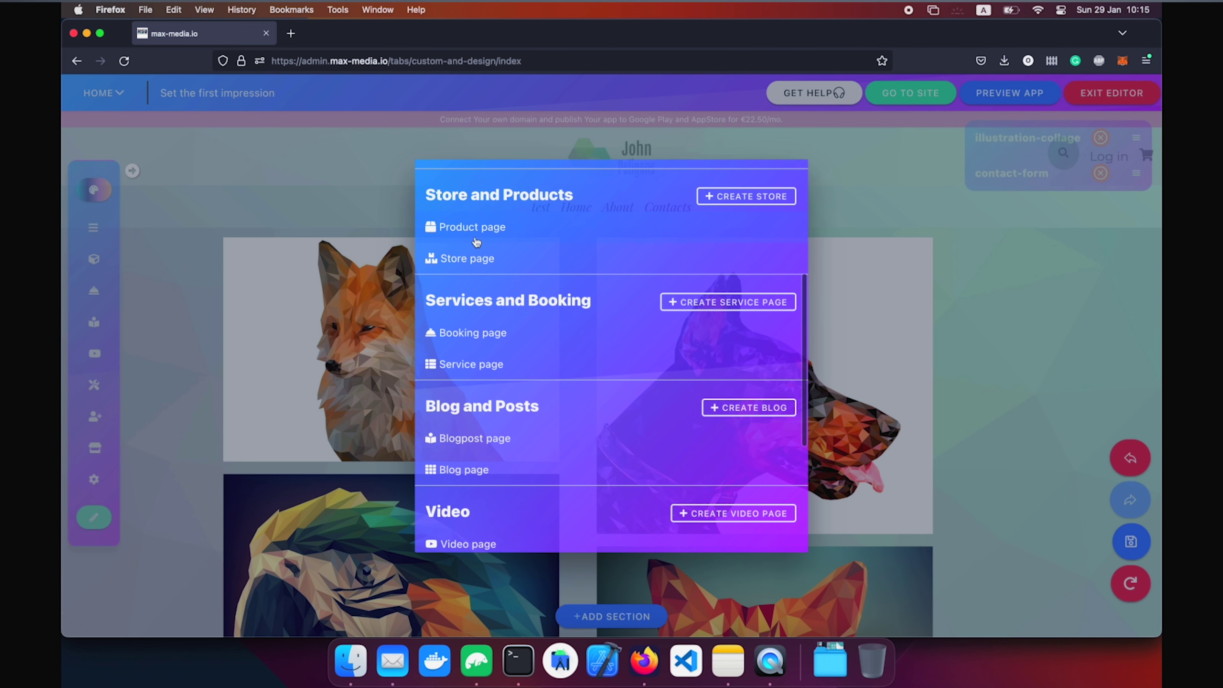
# Open the Product page layout and put the title on top with a centred gallery.
pyautogui.click(475, 235)
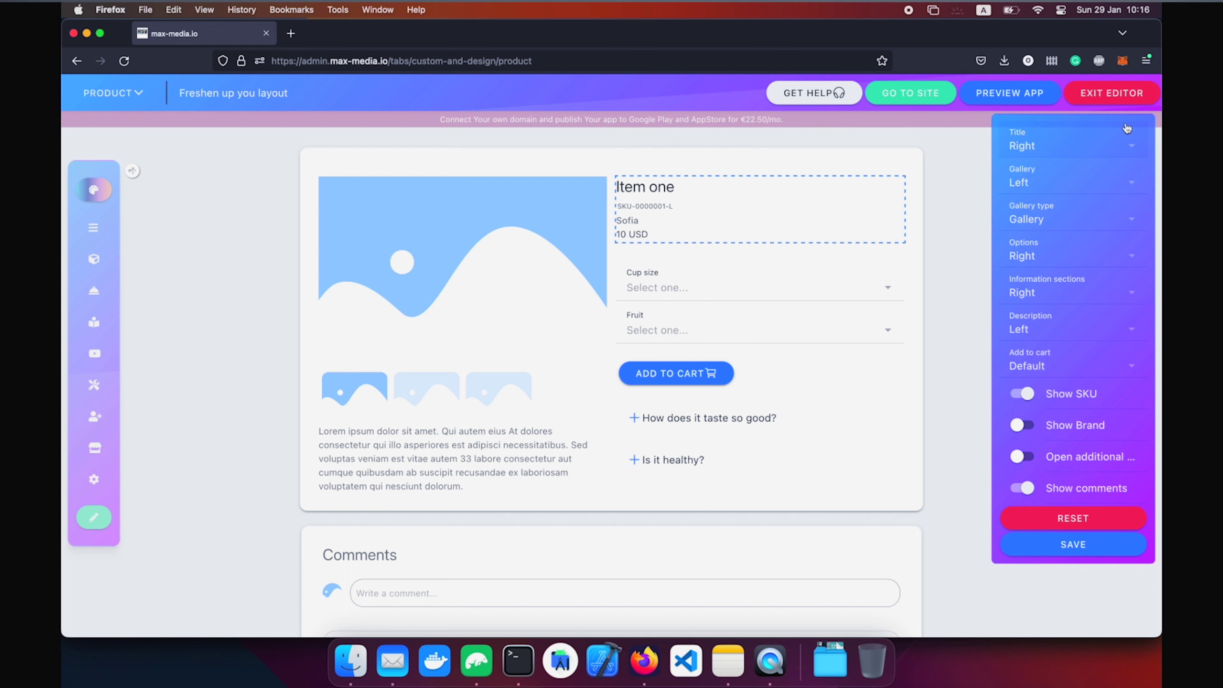
pyautogui.click(1091, 139)
pyautogui.click(619, 316)
pyautogui.click(668, 435)
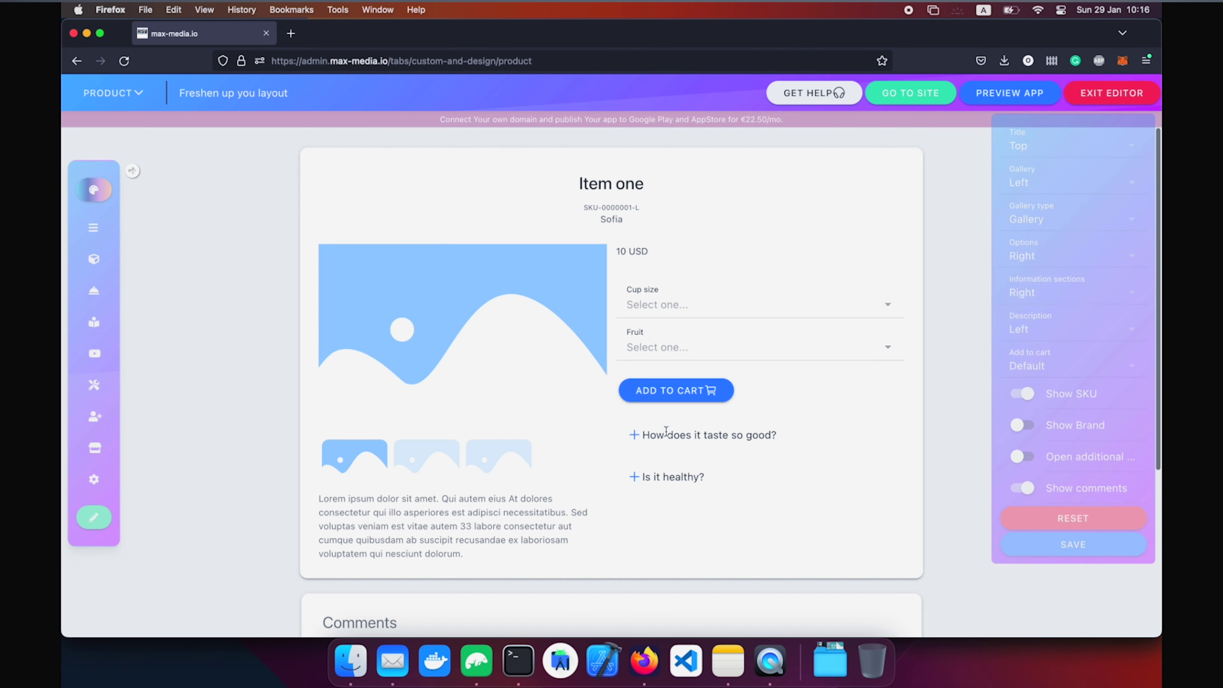
pyautogui.click(1056, 185)
pyautogui.click(597, 304)
pyautogui.click(670, 451)
pyautogui.scroll(-7, 673, 455)
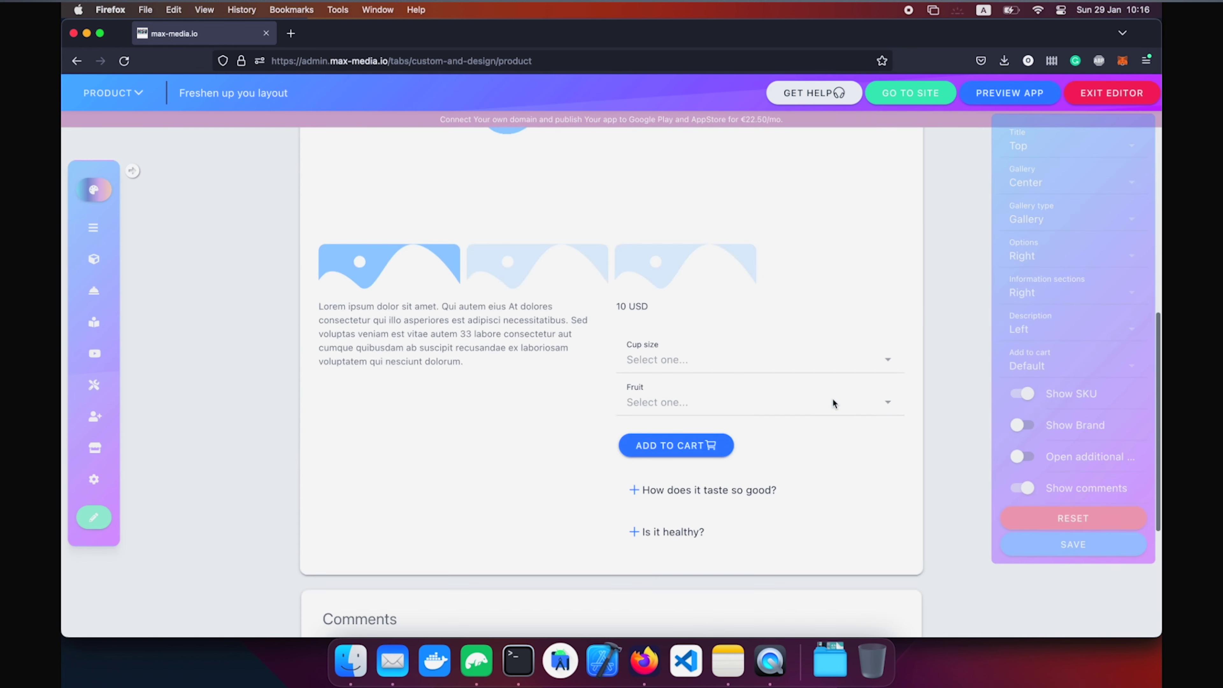
# Make the product gallery a carousel, leaving cup size and options position unchanged.
pyautogui.click(1086, 209)
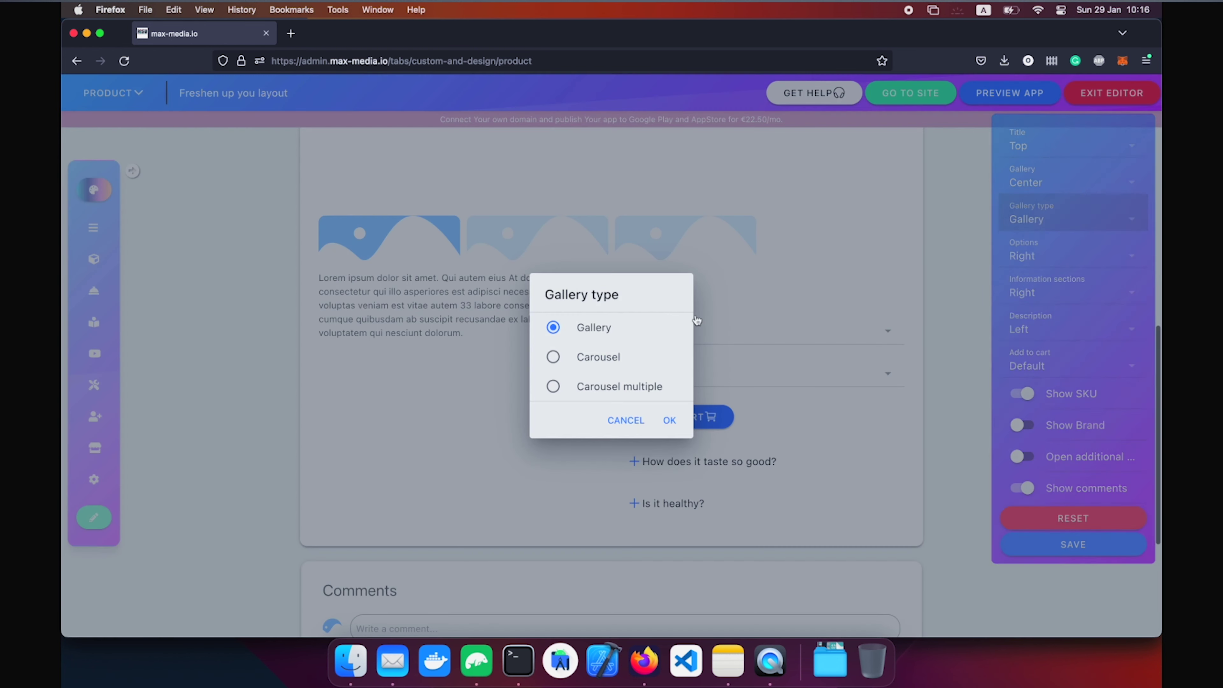
pyautogui.click(597, 360)
pyautogui.click(669, 420)
pyautogui.click(731, 400)
pyautogui.click(731, 401)
pyautogui.click(1089, 254)
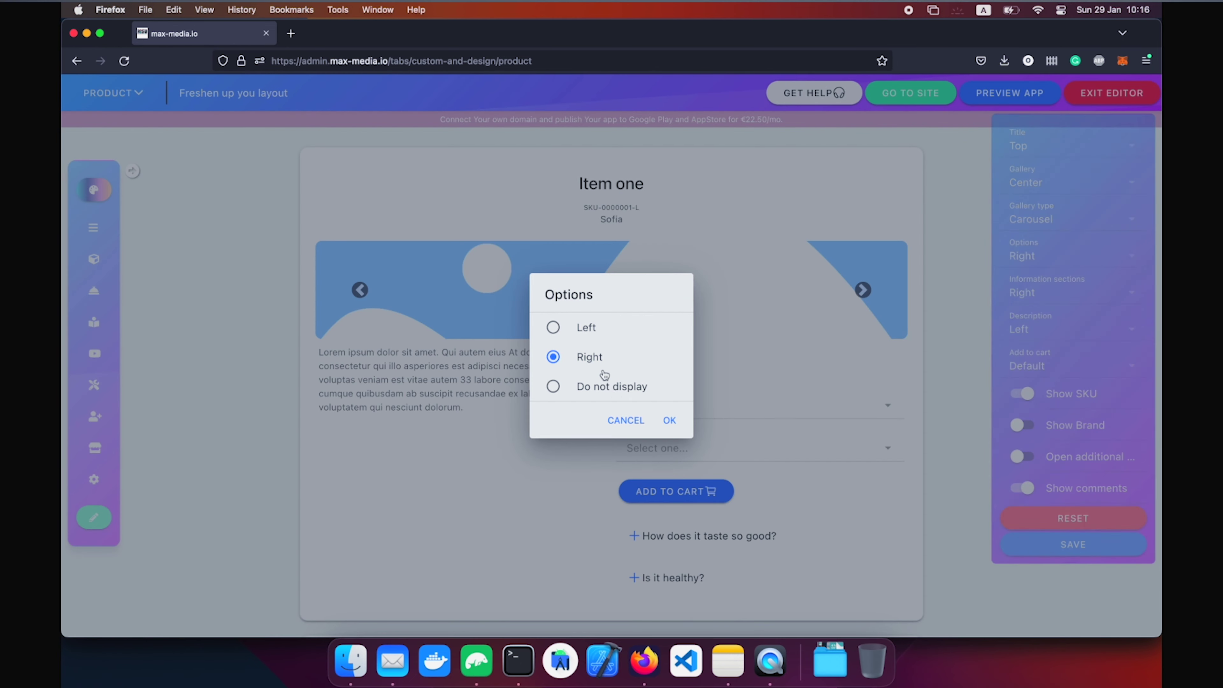
pyautogui.click(624, 420)
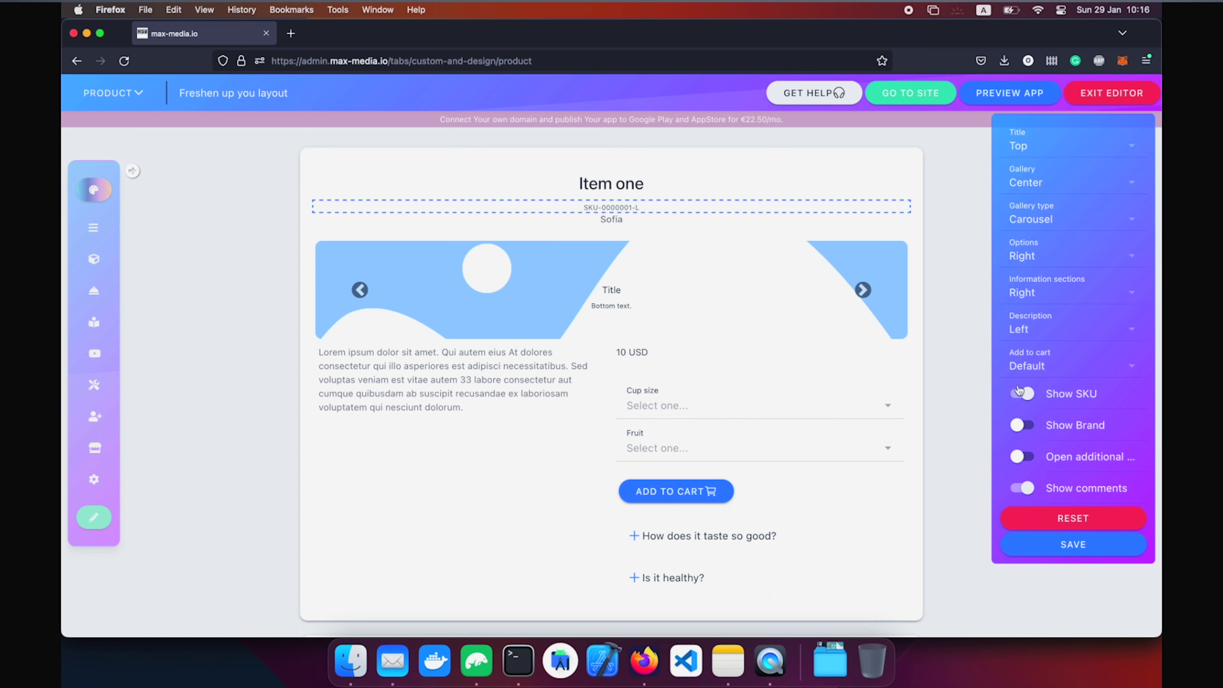
# Hide the comments section, then reset the product page to its default layout.
pyautogui.scroll(-5, 971, 418)
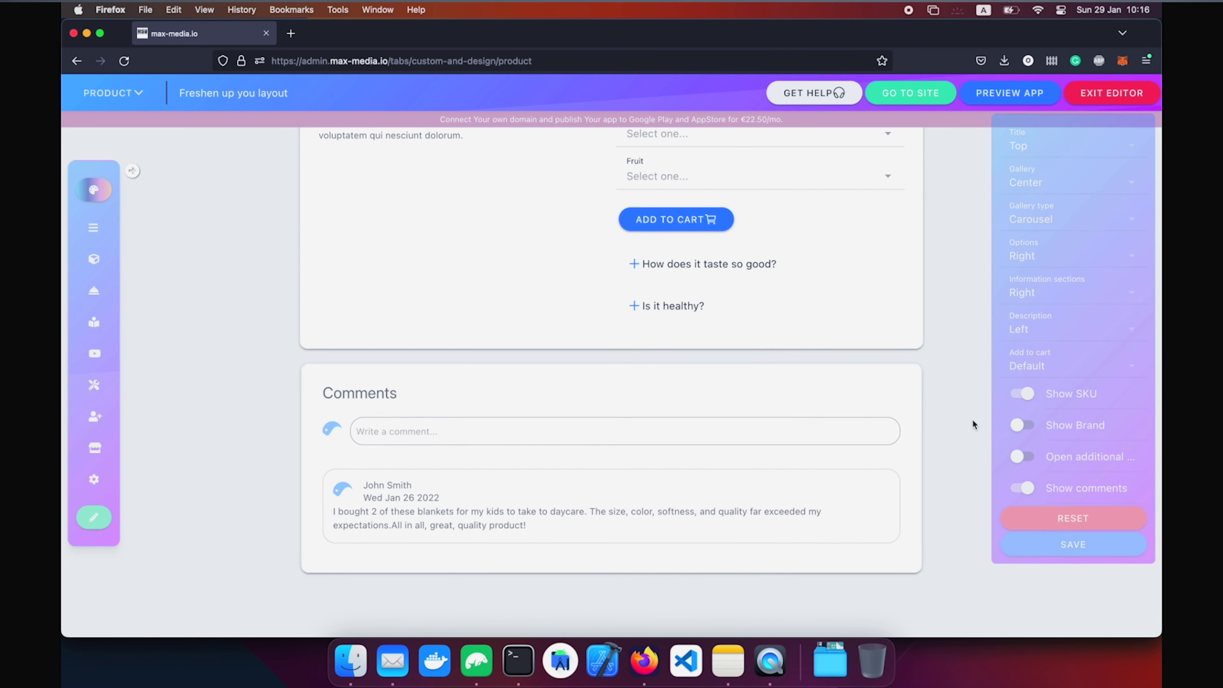
pyautogui.click(1036, 490)
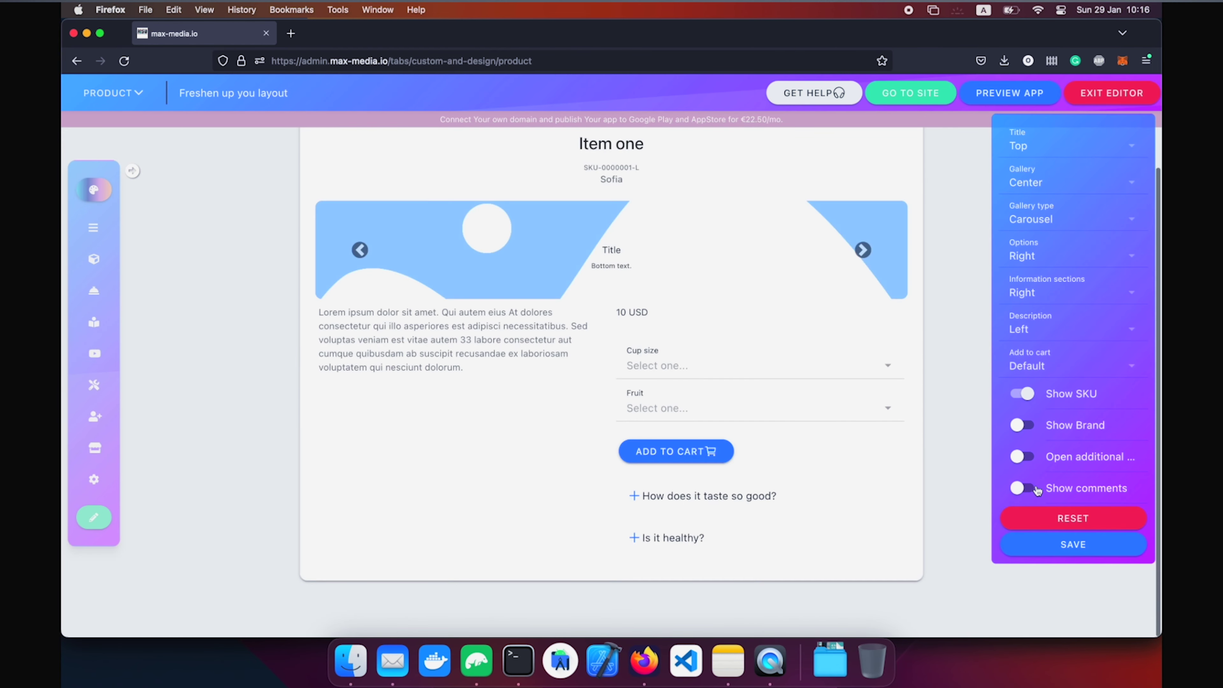
pyautogui.click(1048, 519)
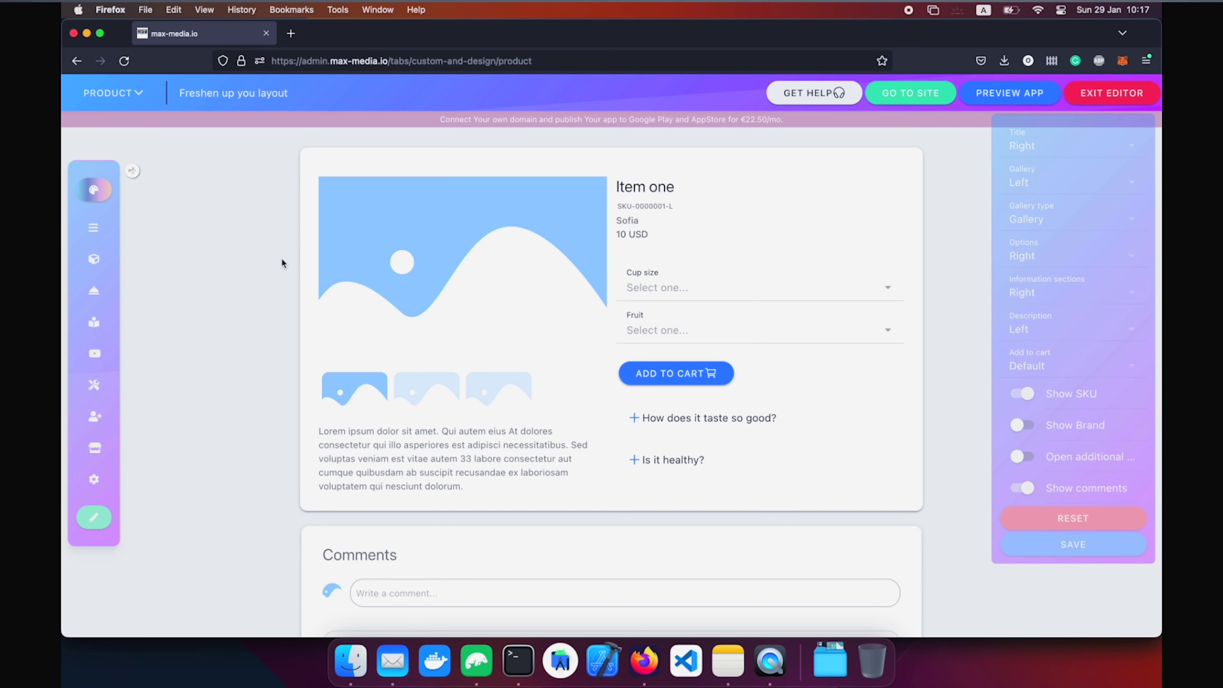
pyautogui.moveTo(107, 187)
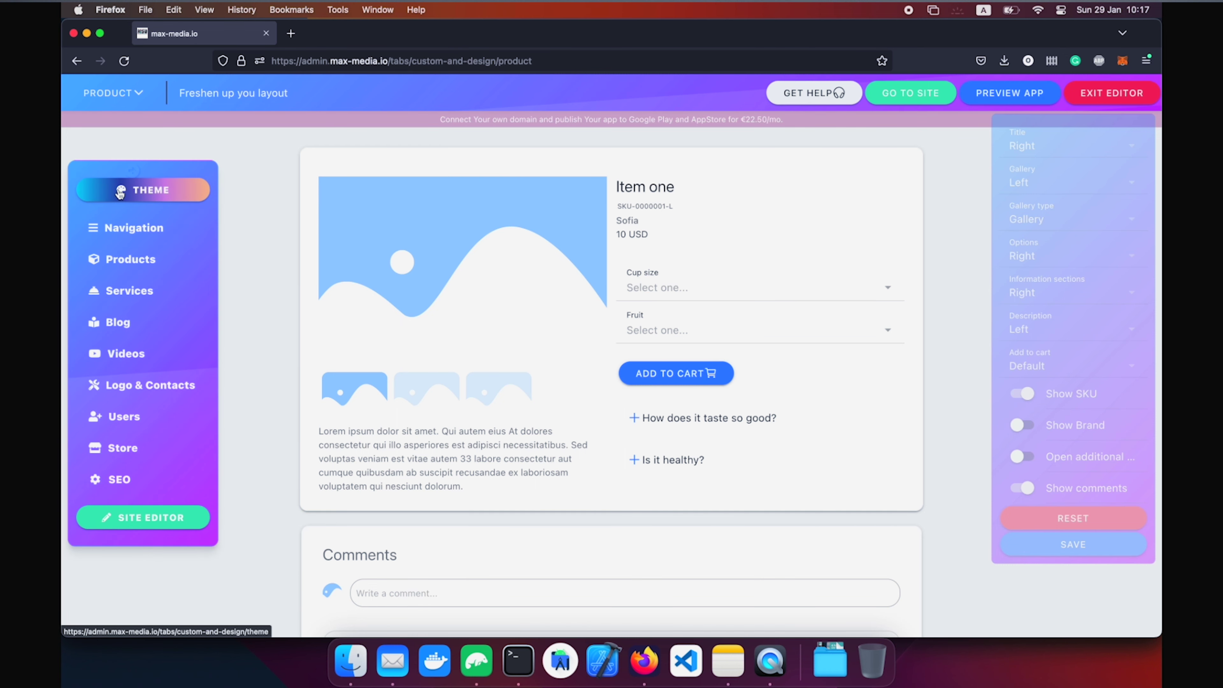
# In Theme, try the first predefined scheme and then the dark blue, pink and purple scheme.
pyautogui.click(121, 191)
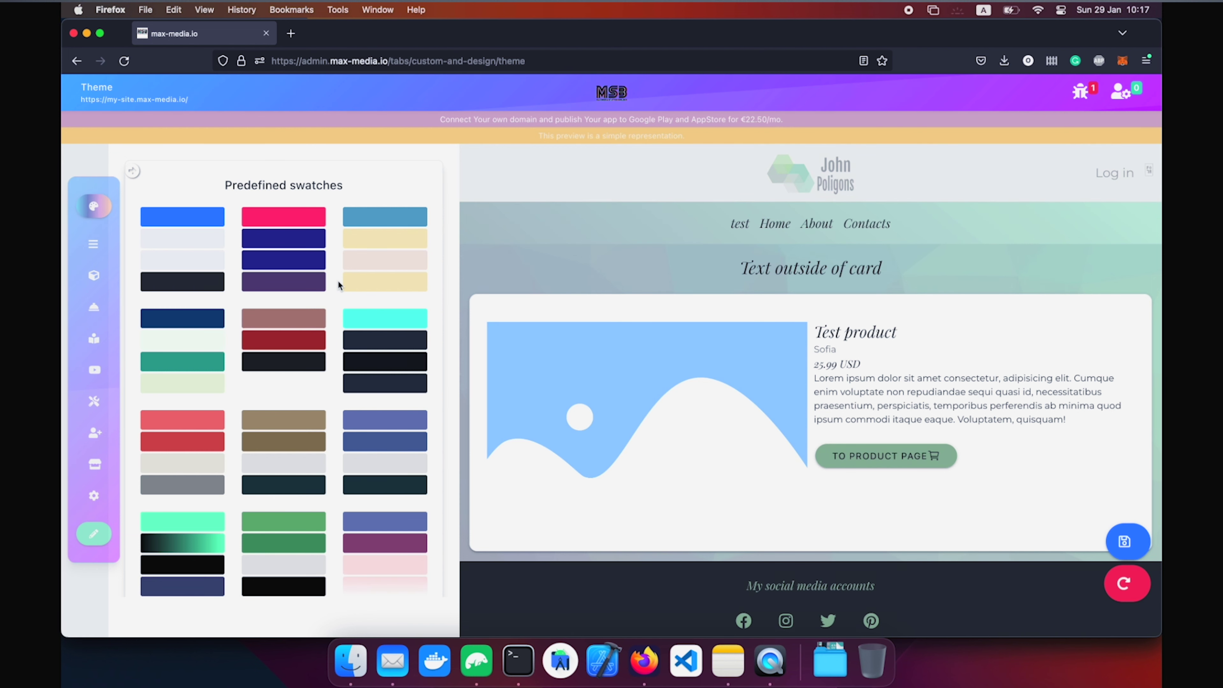
pyautogui.scroll(-5, 338, 284)
pyautogui.scroll(5, 338, 284)
pyautogui.click(191, 252)
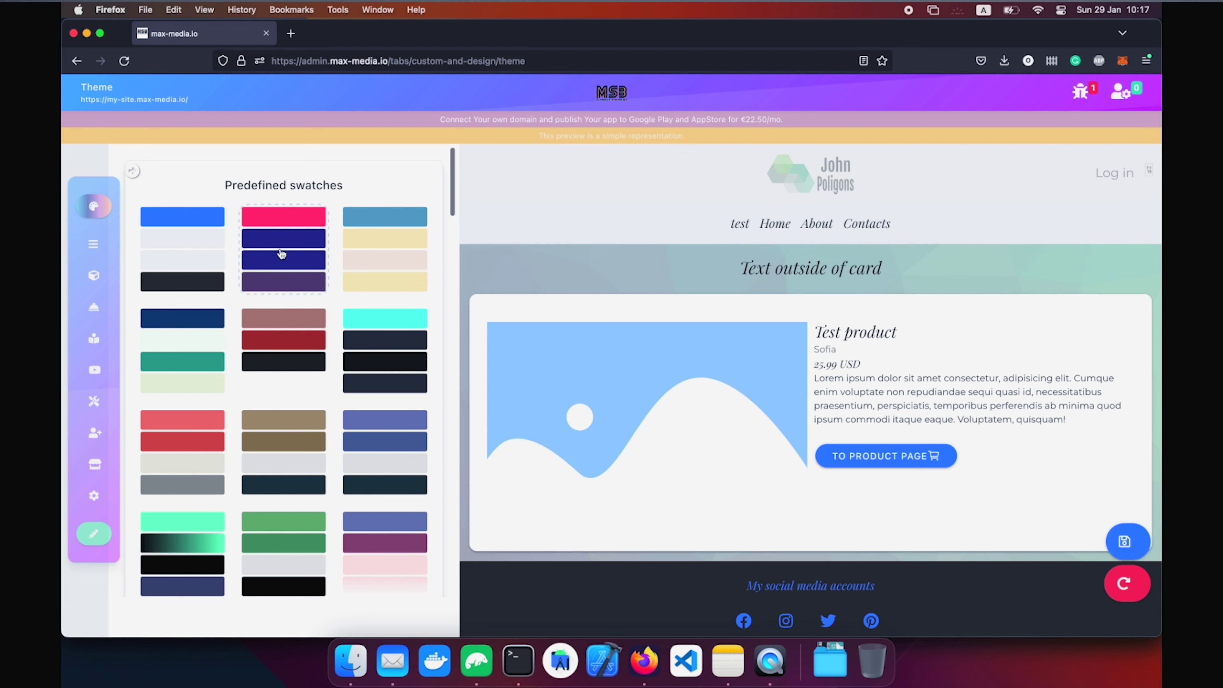
pyautogui.click(283, 253)
pyautogui.scroll(-10, 380, 298)
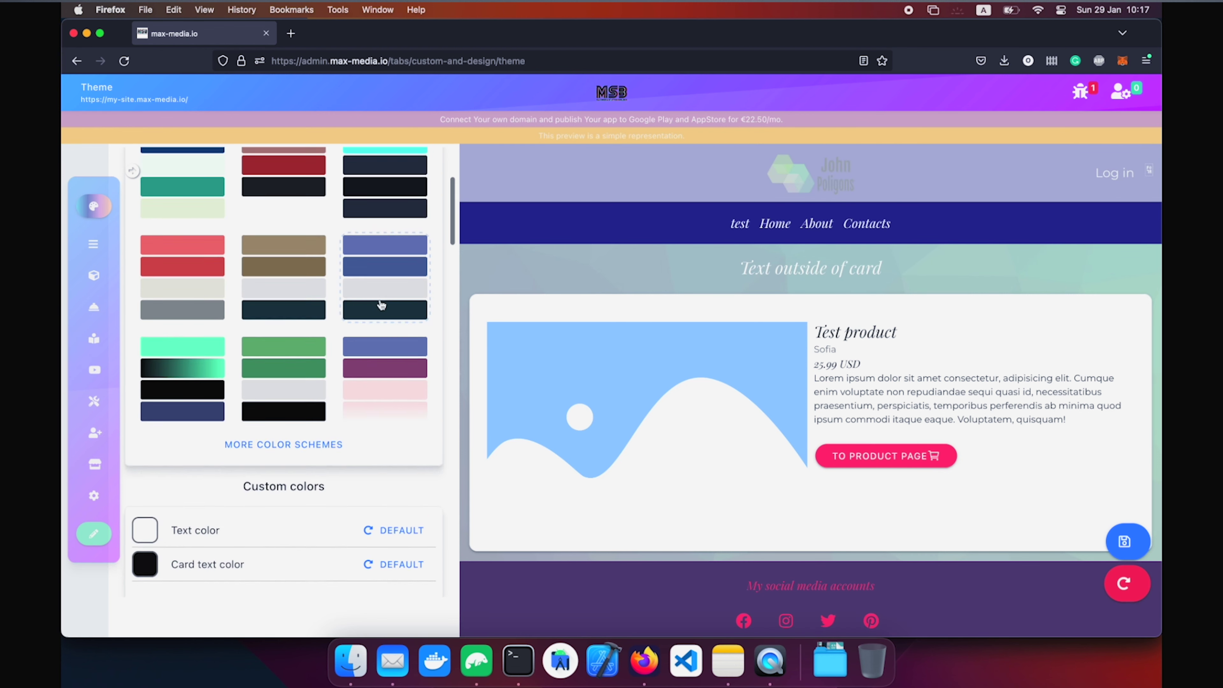
pyautogui.scroll(2, 322, 272)
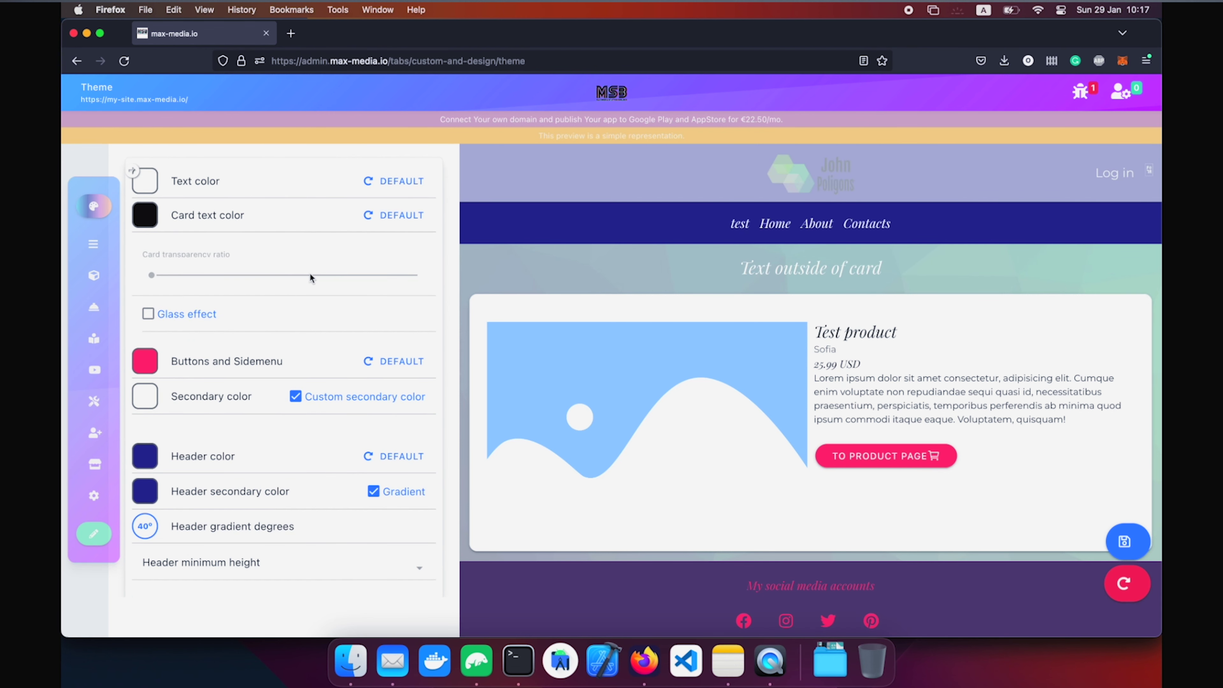
# Browse the custom colours and the heading and body font lists.
pyautogui.scroll(-2, 328, 464)
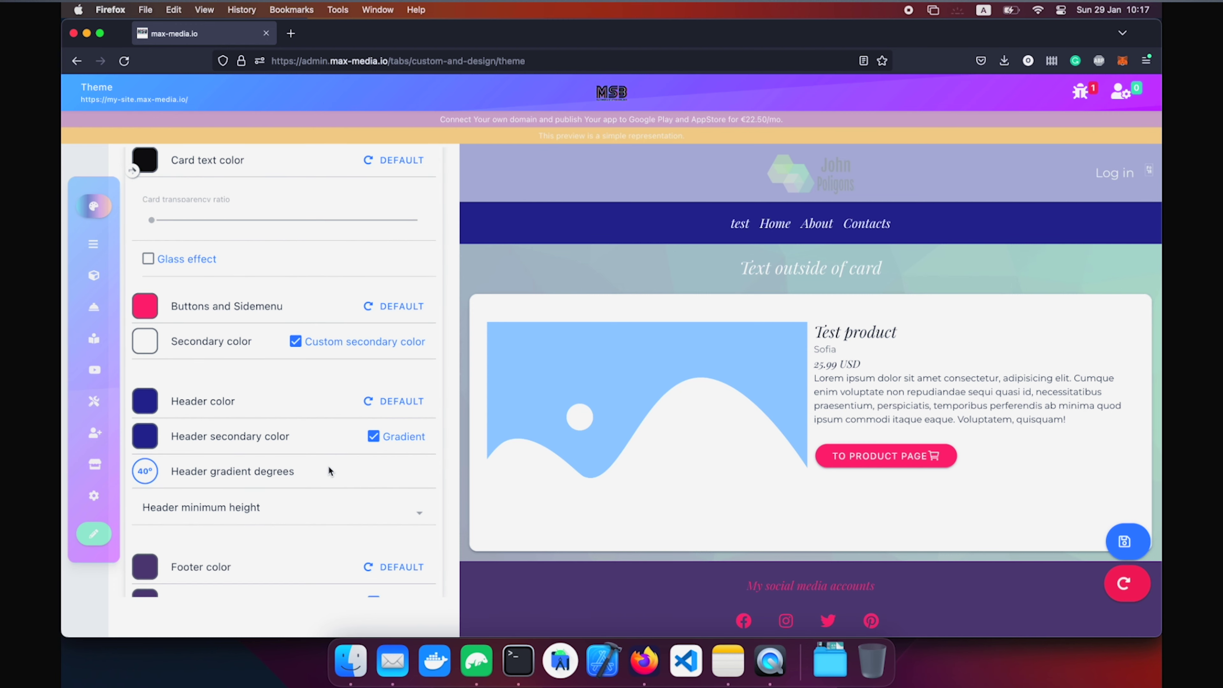
pyautogui.scroll(-11, 328, 464)
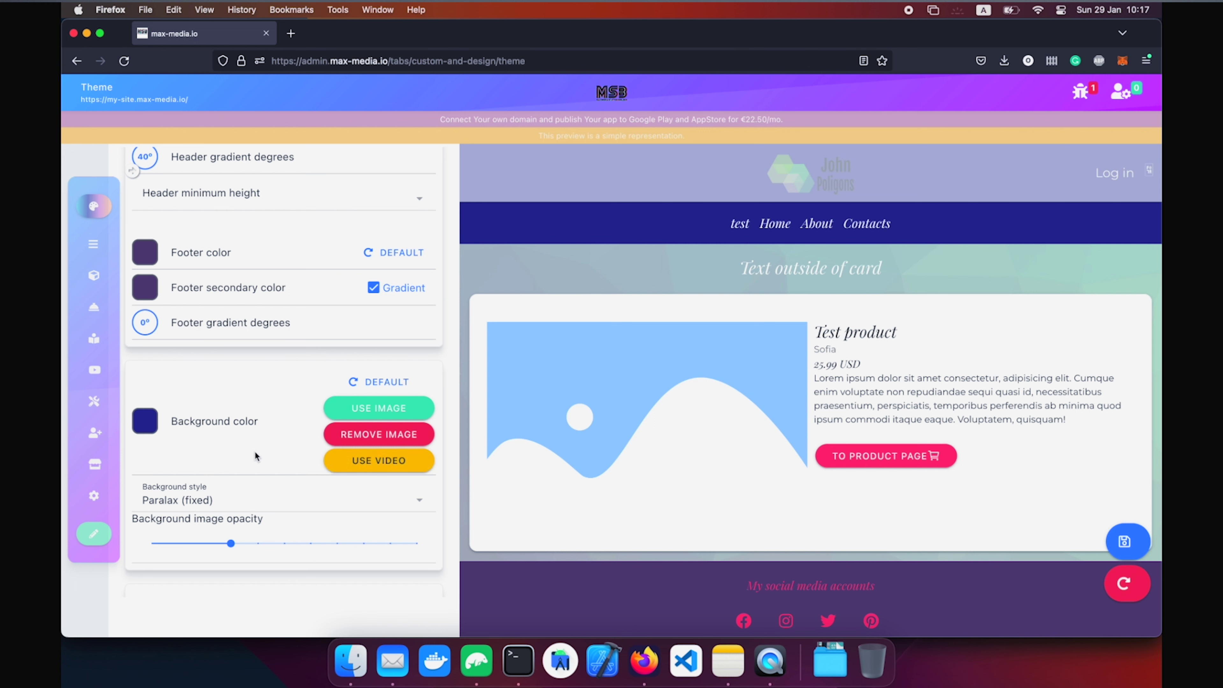
pyautogui.scroll(-2, 255, 456)
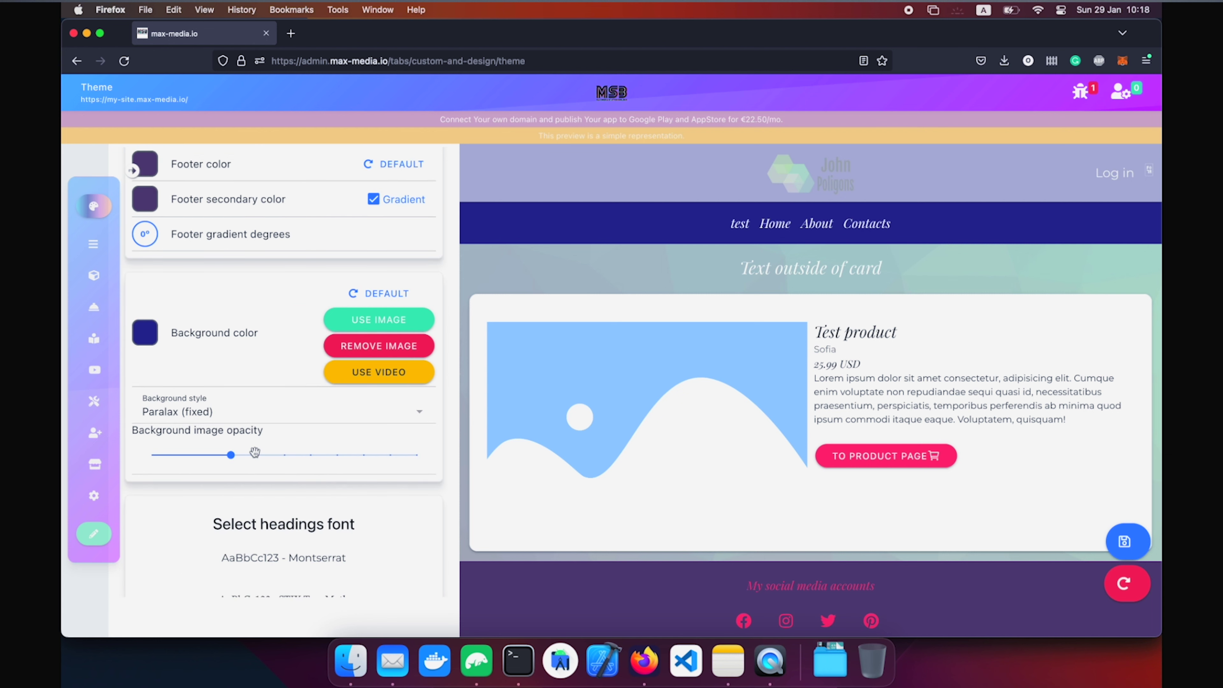
pyautogui.scroll(-7, 254, 451)
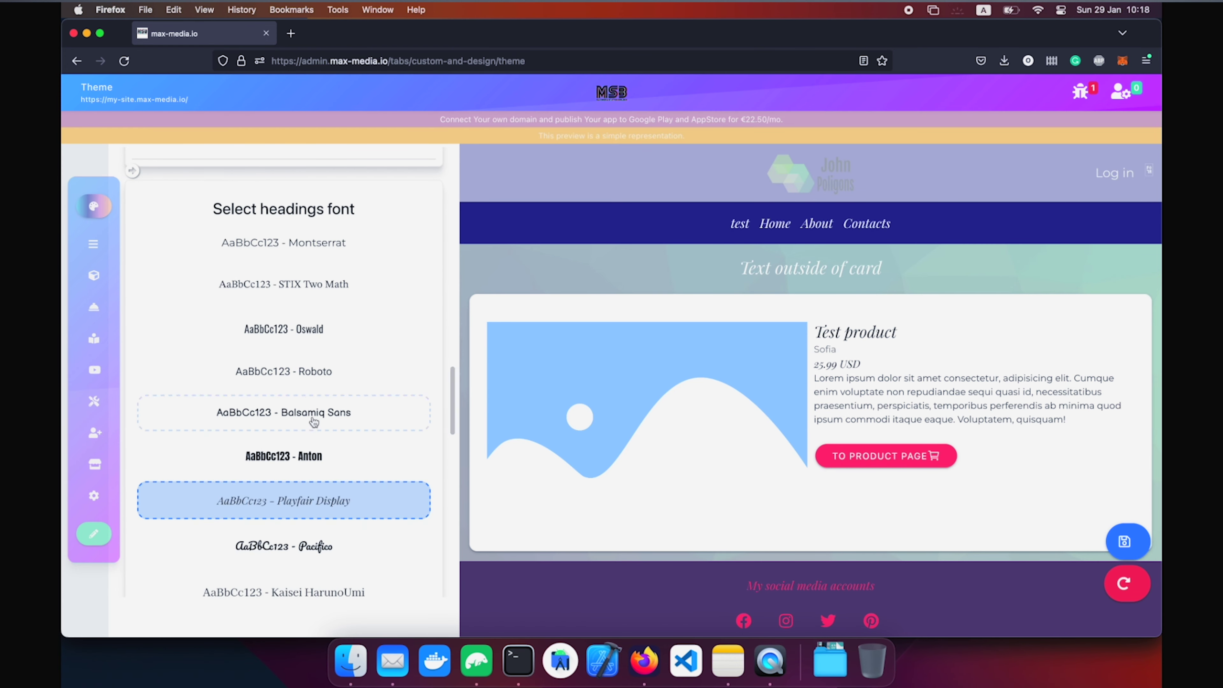
pyautogui.scroll(-1, 339, 314)
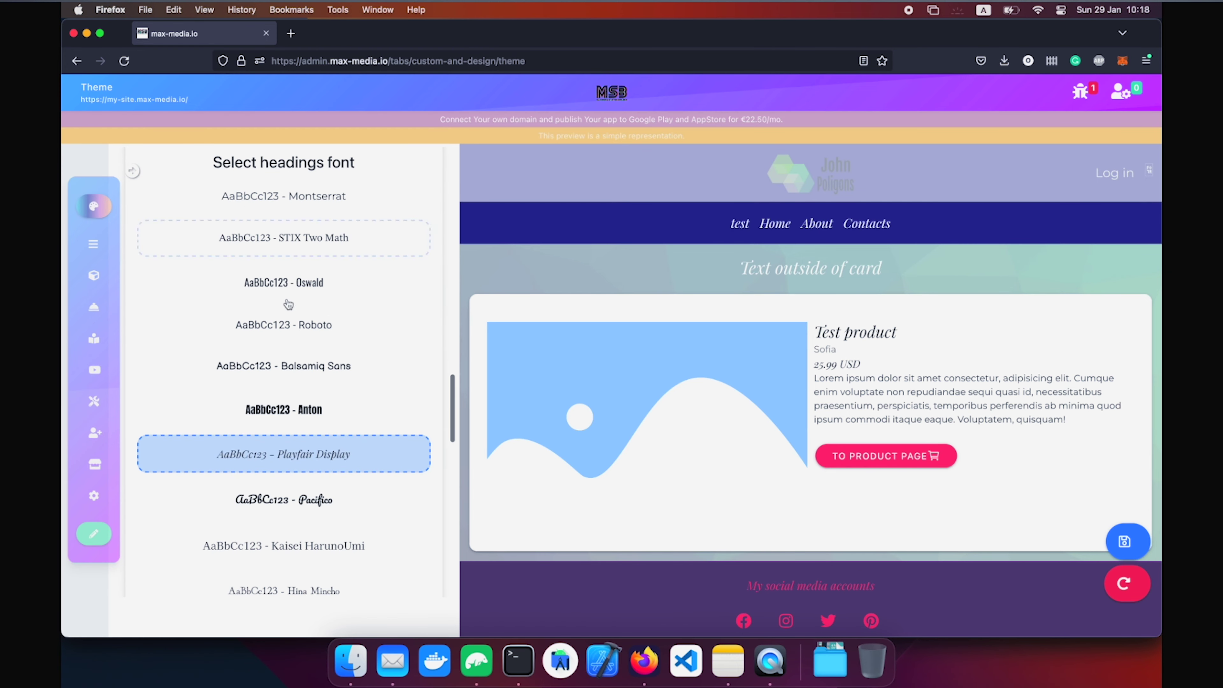
pyautogui.scroll(-10, 309, 318)
pyautogui.scroll(-7, 300, 320)
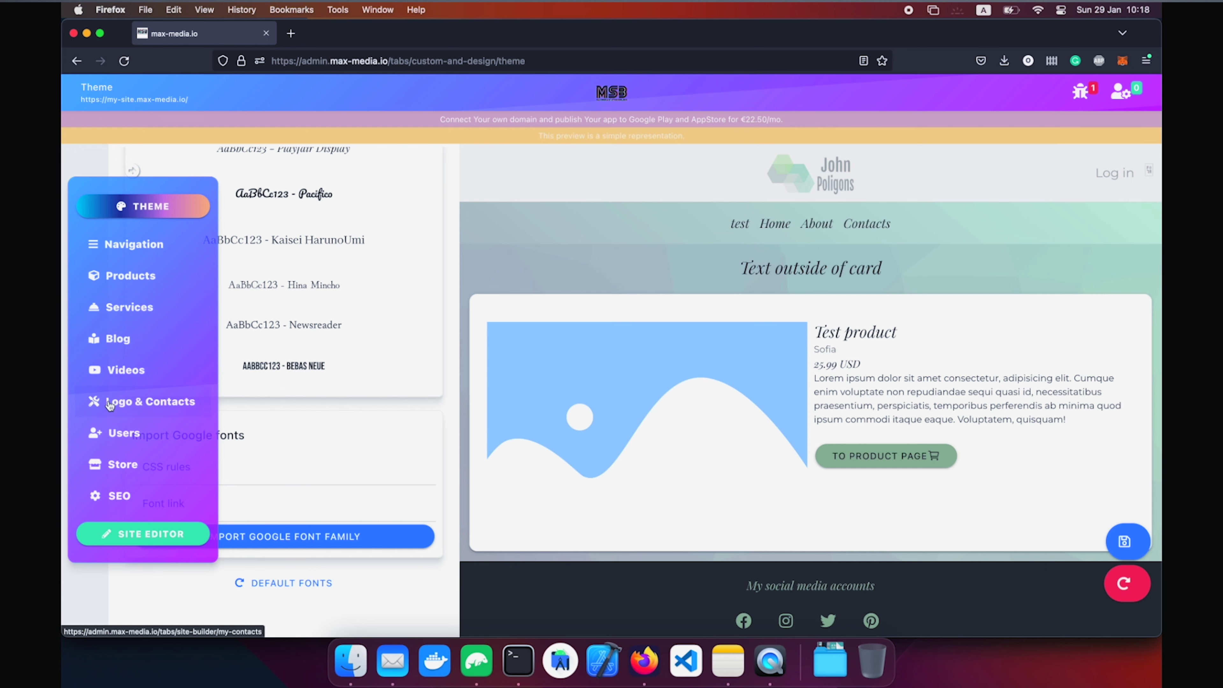
# Open Logo & Contacts and view the media library for a logo without choosing one.
pyautogui.click(111, 405)
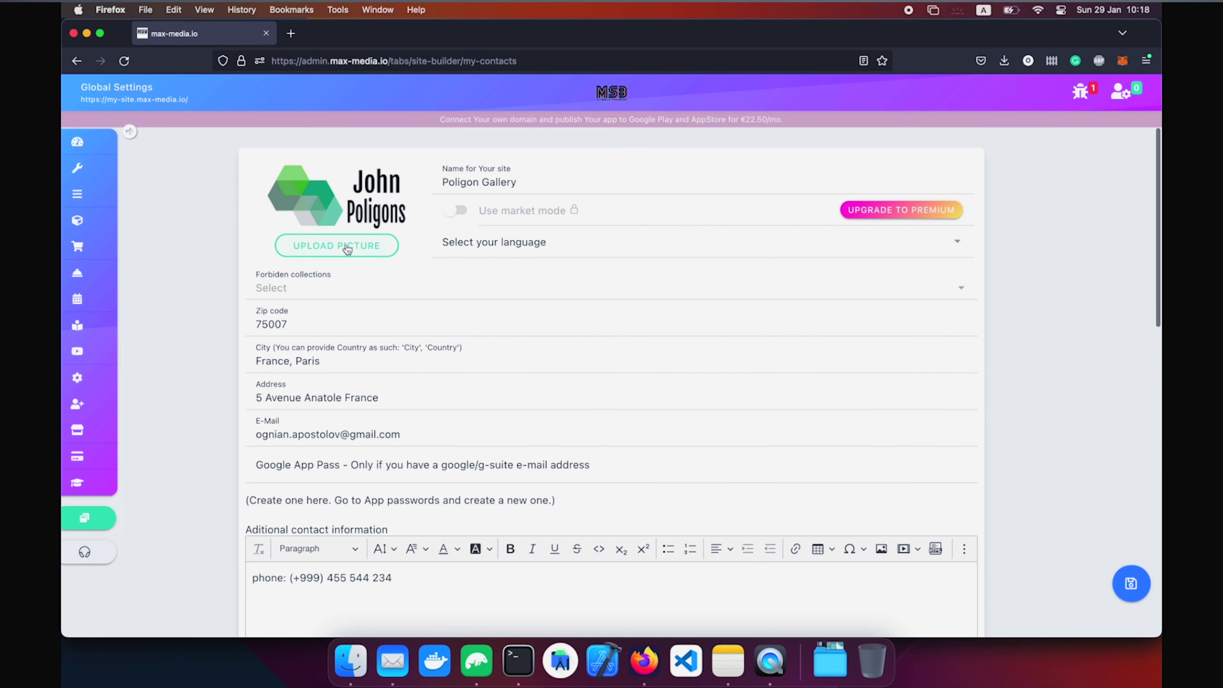
pyautogui.click(328, 247)
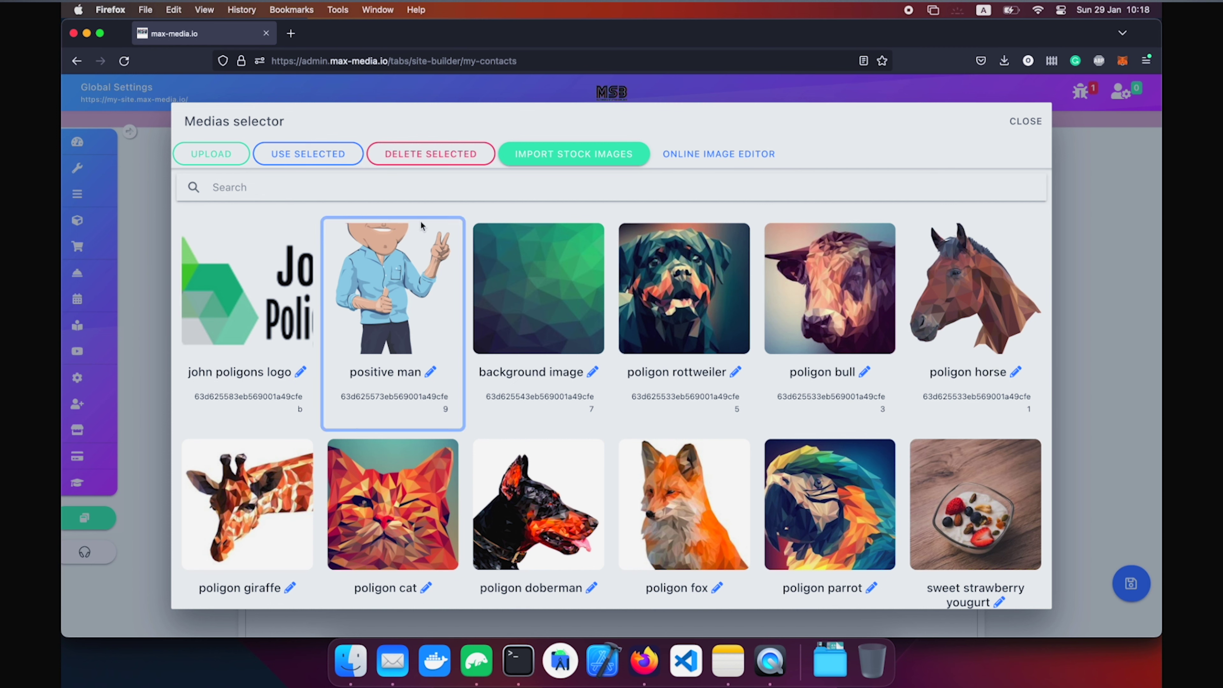
pyautogui.click(1069, 212)
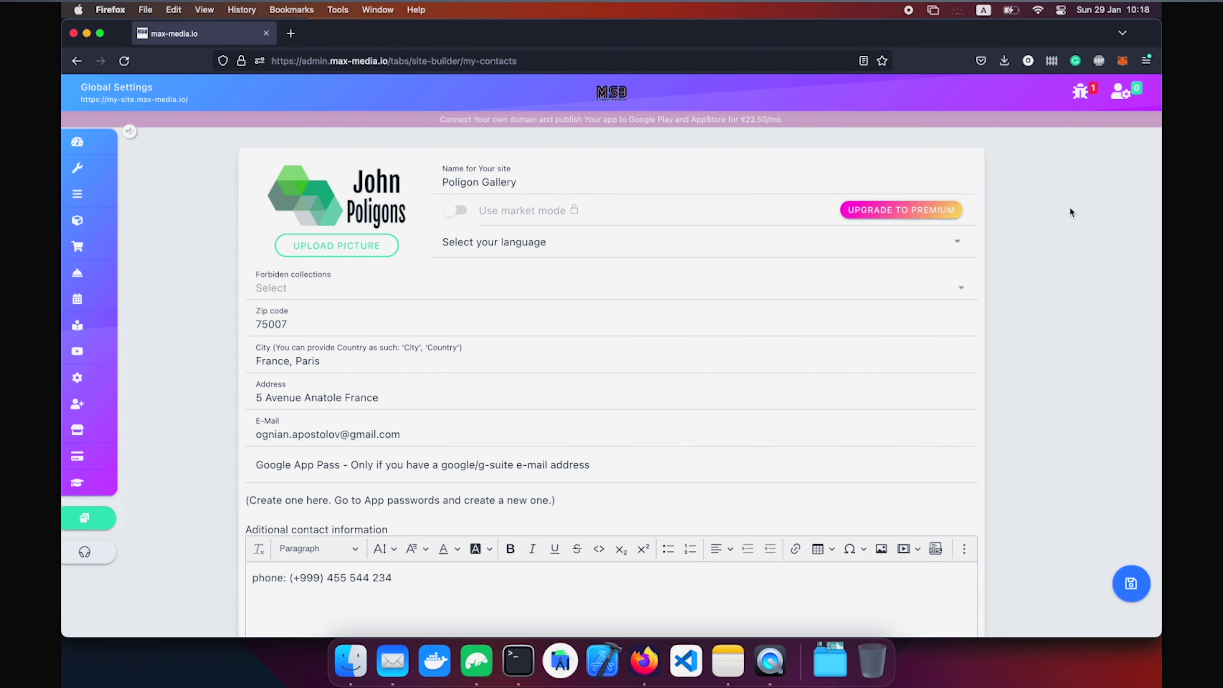
# Review the site name Poligon Gallery and scroll through the contact details unchanged.
pyautogui.moveTo(443, 181); pyautogui.dragTo(493, 175)
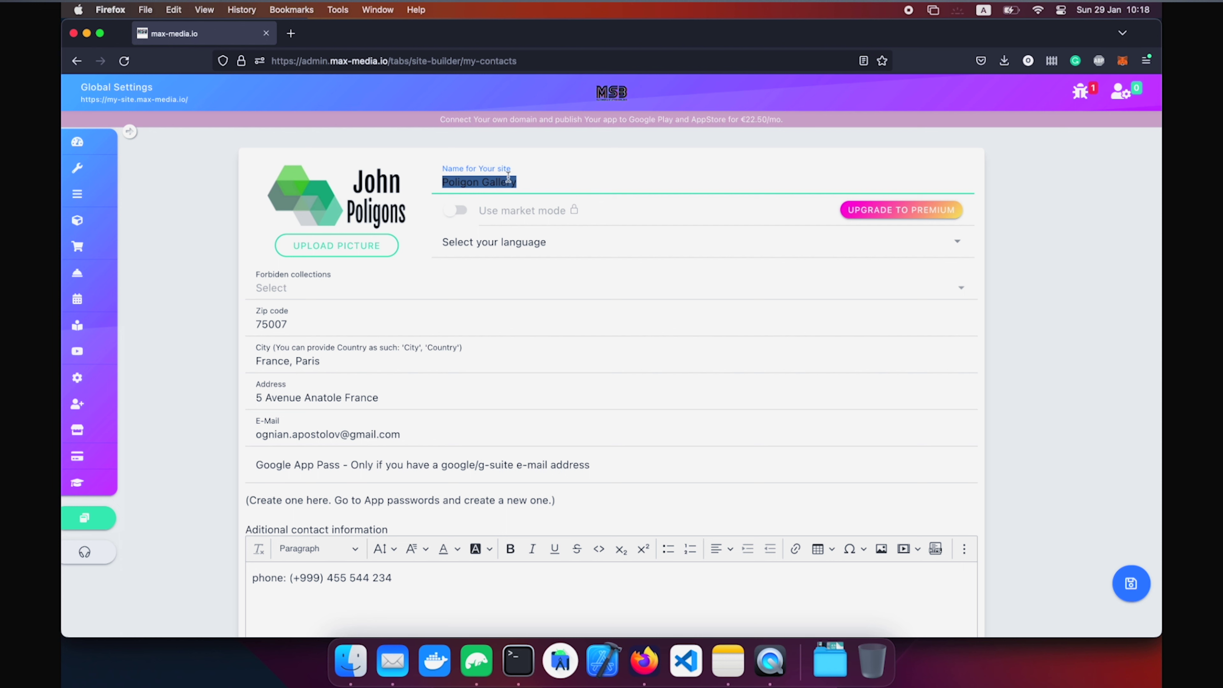
pyautogui.moveTo(1059, 346); pyautogui.dragTo(1059, 348)
pyautogui.click(980, 337)
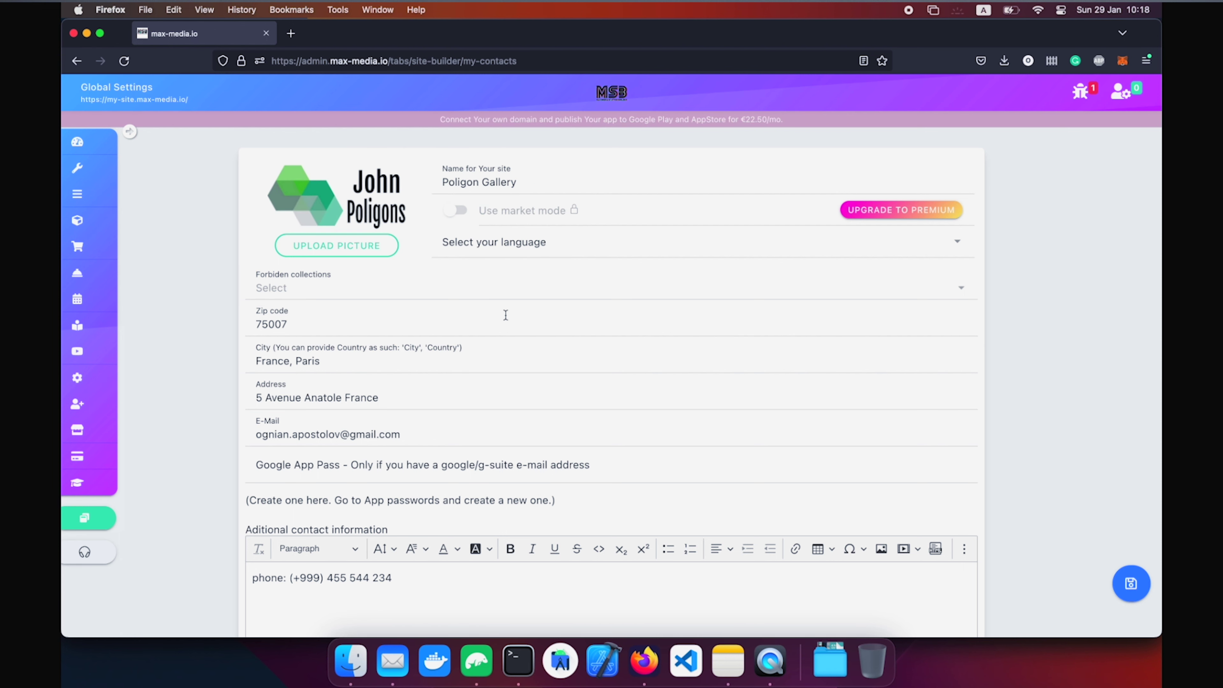
pyautogui.scroll(-2, 496, 321)
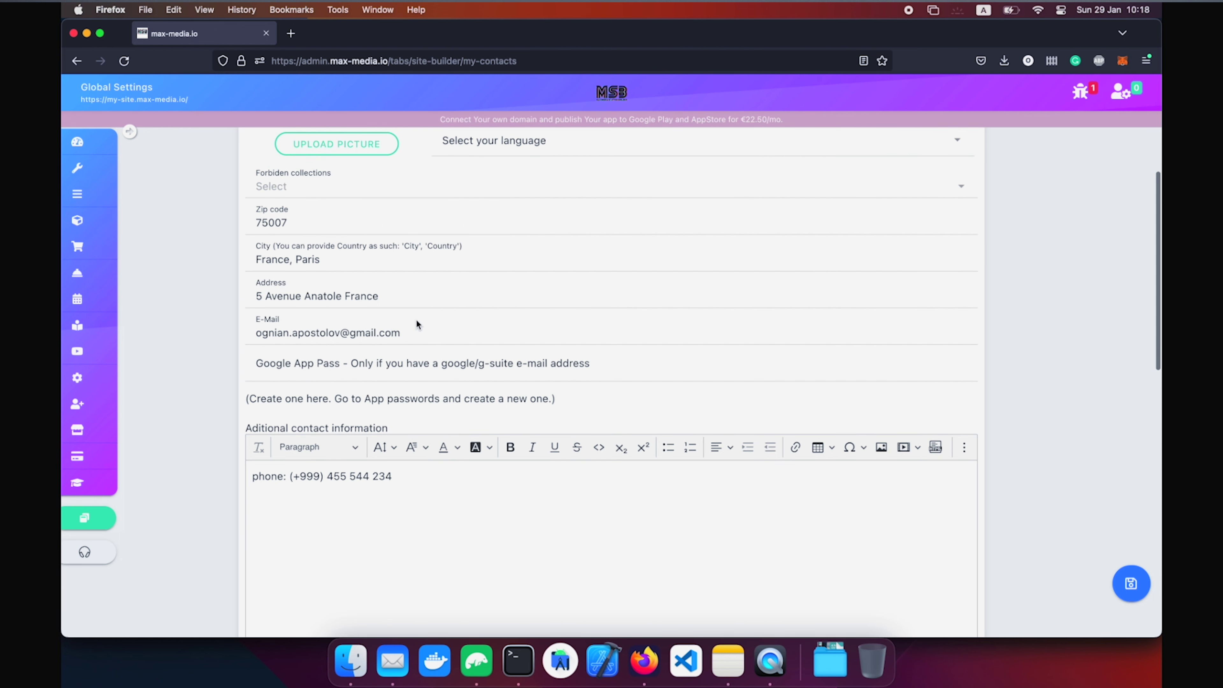
pyautogui.scroll(-6, 417, 322)
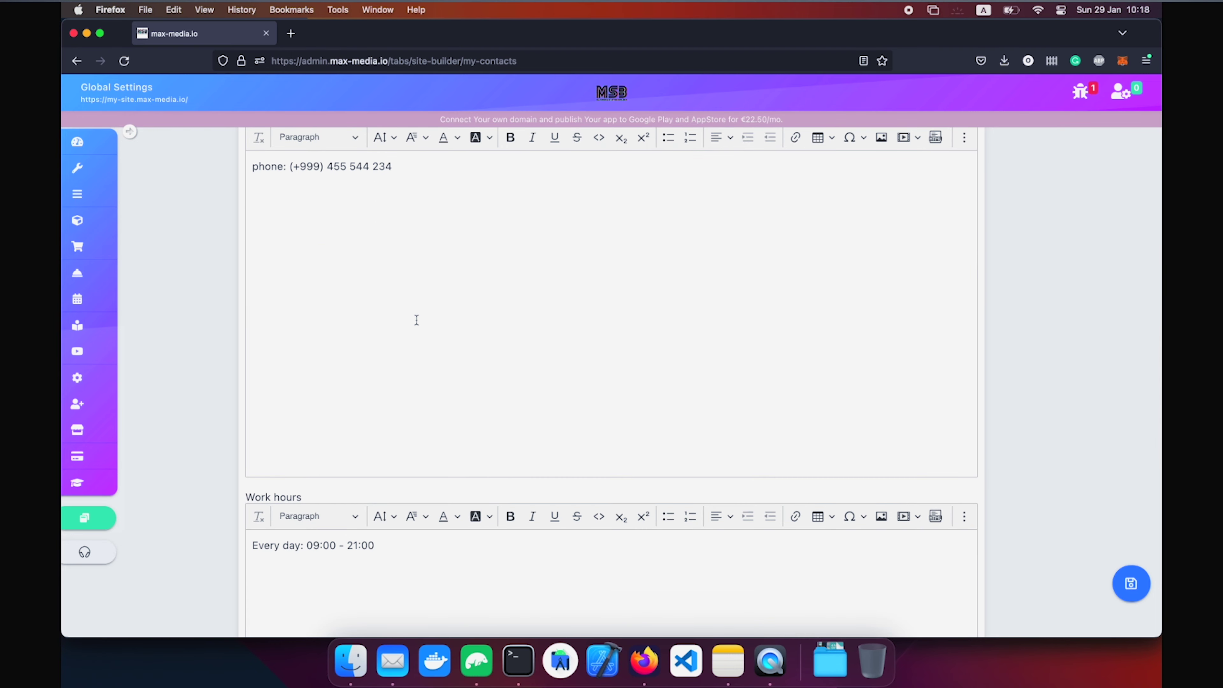
pyautogui.scroll(-6, 415, 319)
pyautogui.scroll(8, 381, 403)
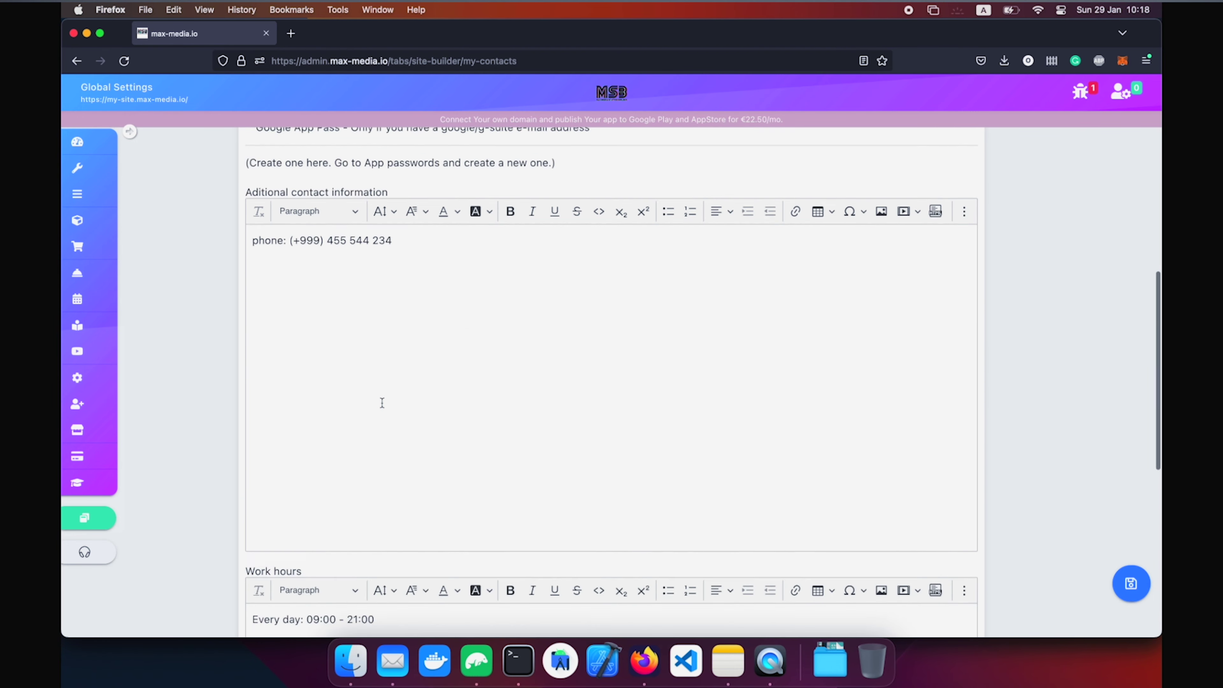
pyautogui.scroll(7, 381, 402)
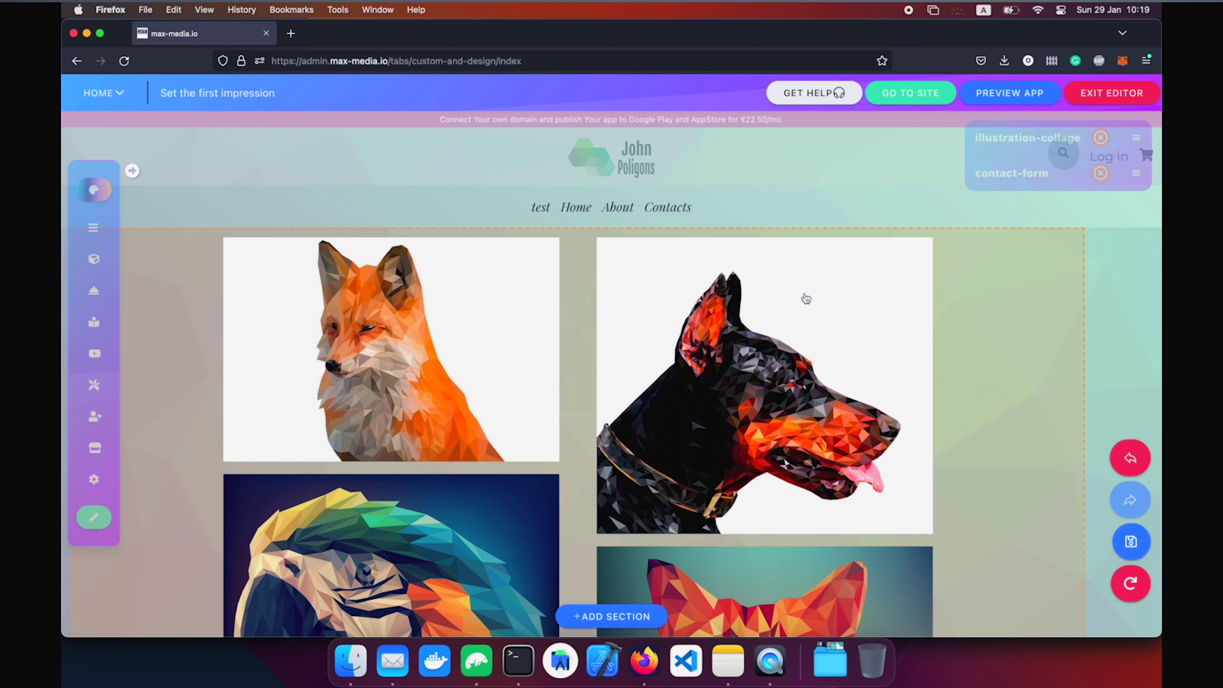
# Open the header layout settings, try the side-menu, two-row and search toggles, and stop navbar scrolling.
pyautogui.click(824, 219)
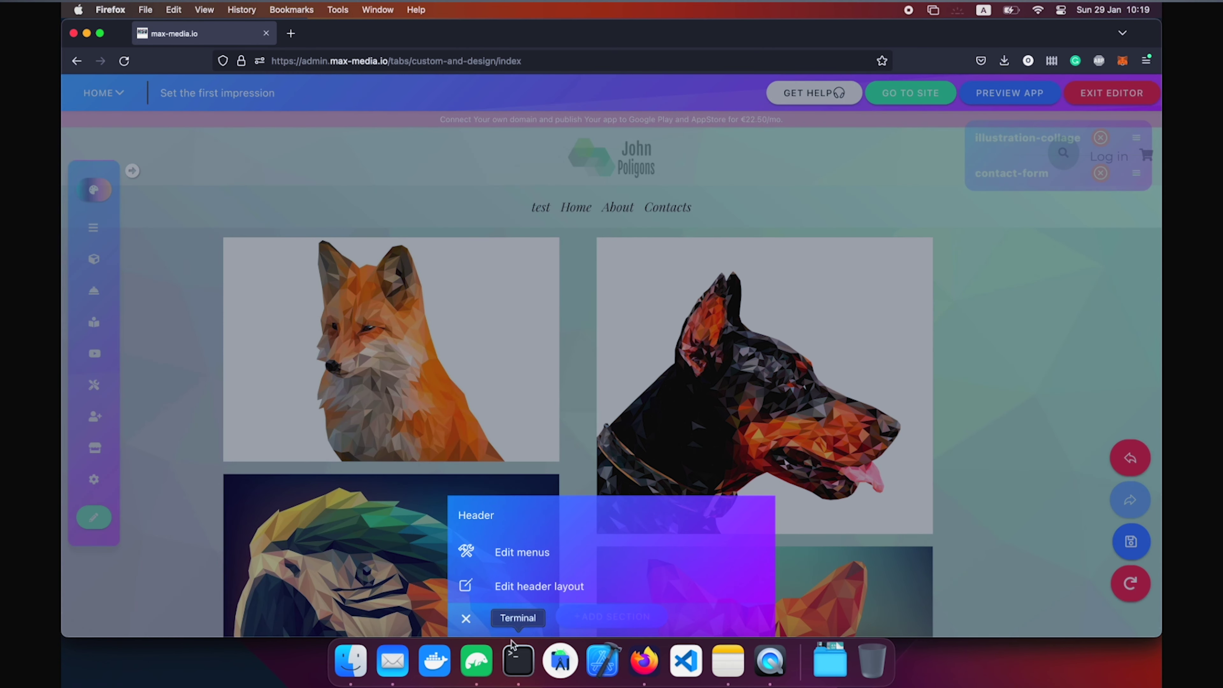
pyautogui.click(549, 597)
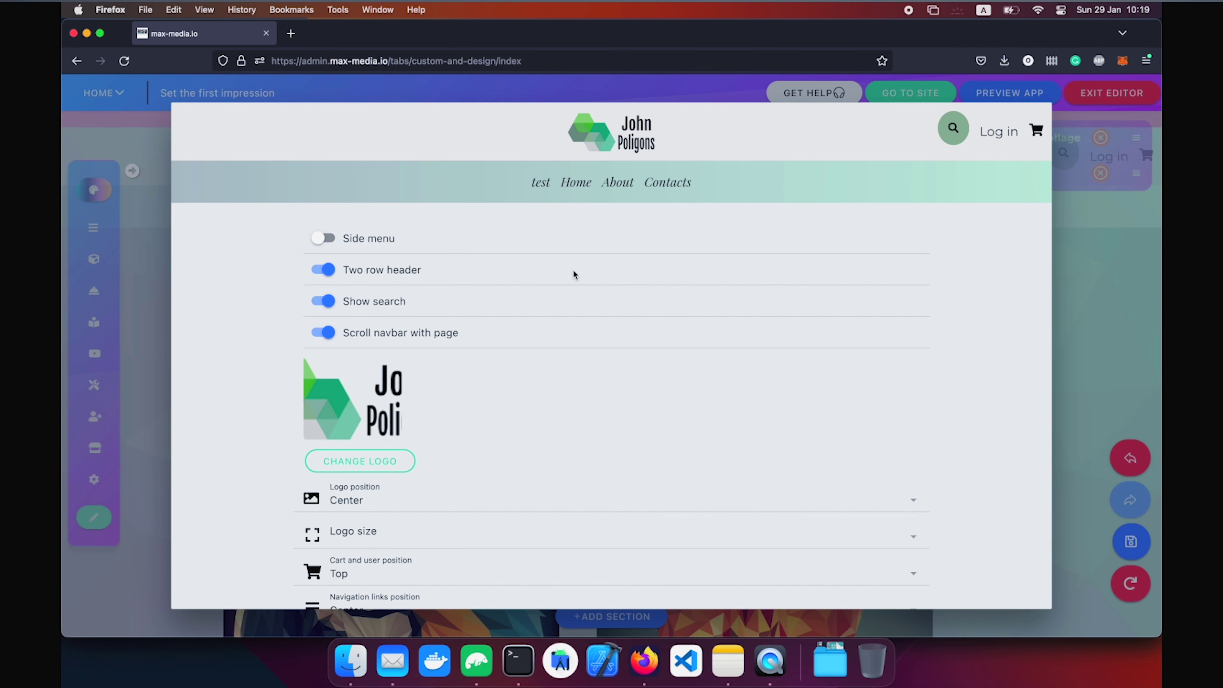
pyautogui.click(323, 238)
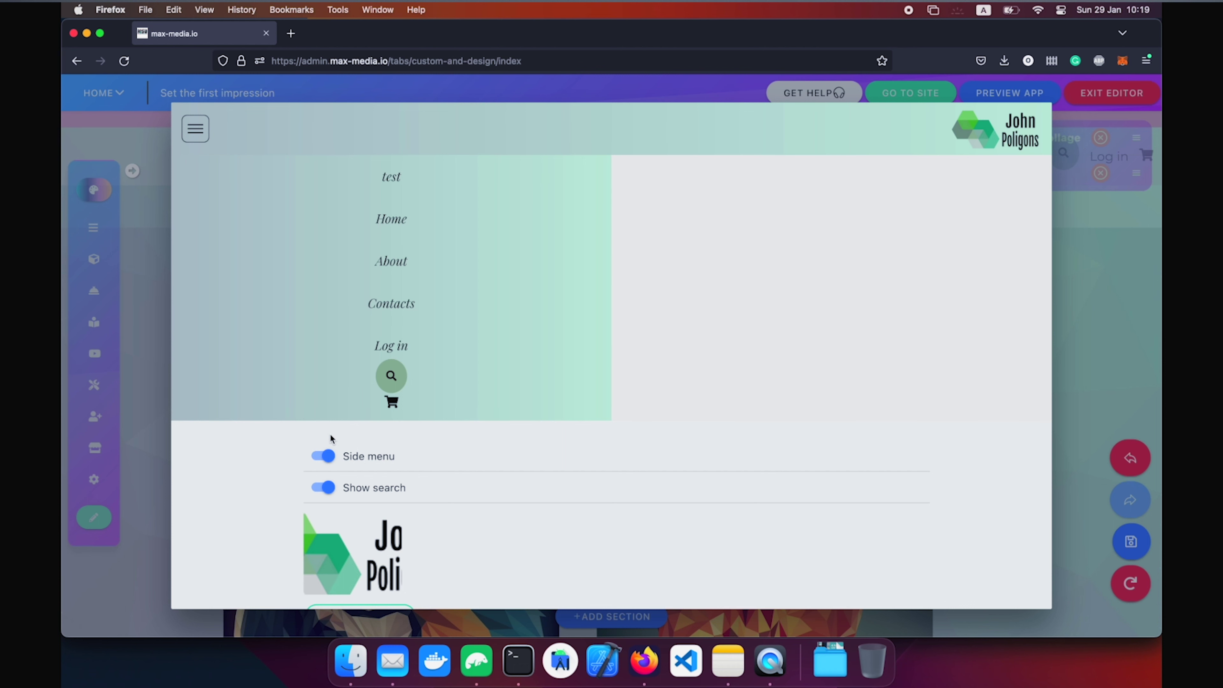
pyautogui.click(326, 458)
pyautogui.click(324, 221)
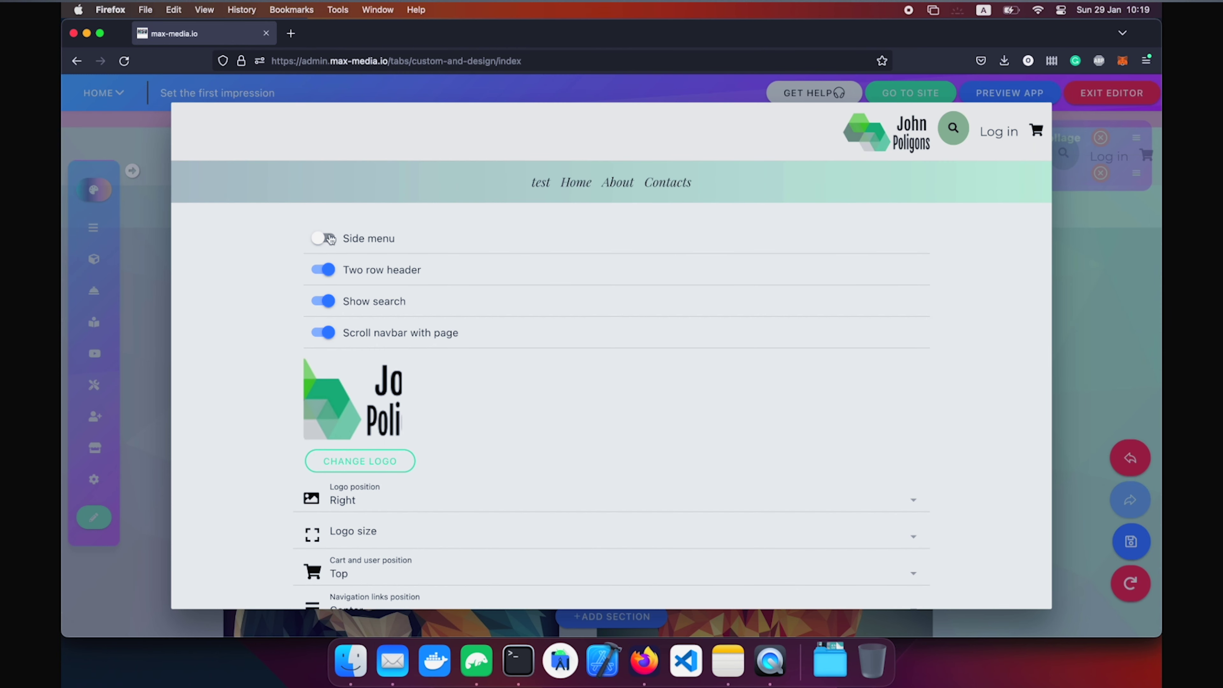
pyautogui.click(329, 270)
pyautogui.click(329, 269)
pyautogui.click(328, 269)
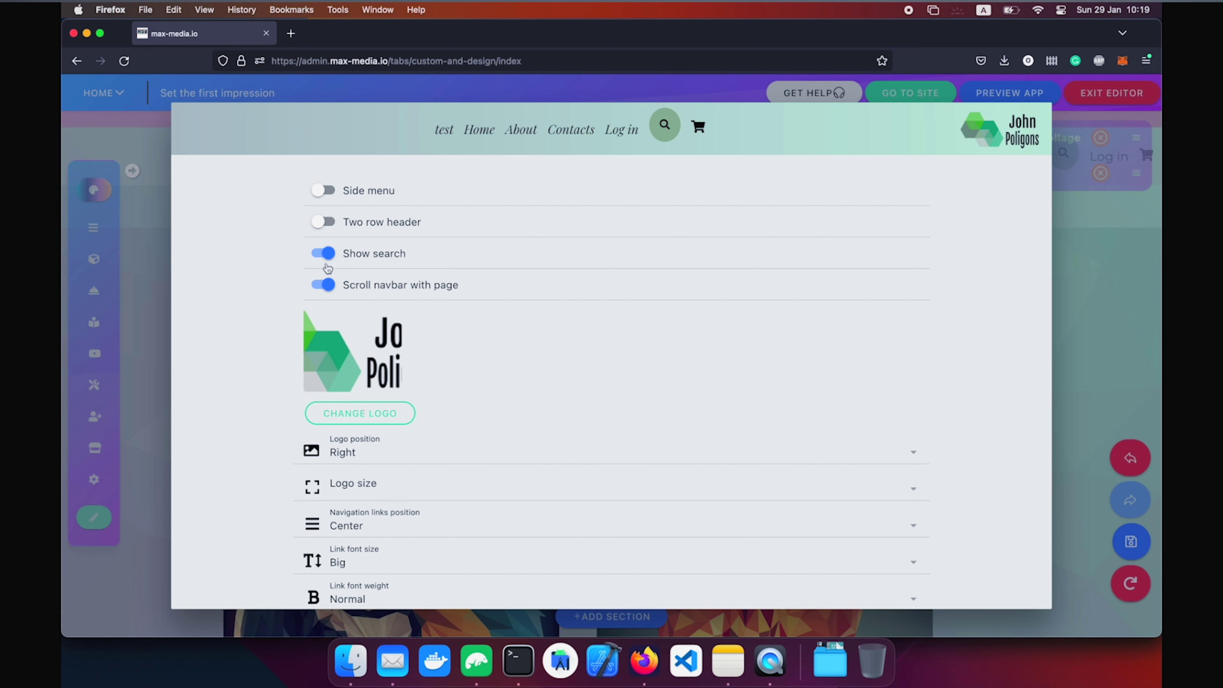
pyautogui.click(330, 287)
pyautogui.scroll(-3, 459, 404)
# Set the logo position to Left, leaving the logo size unchanged.
pyautogui.click(409, 317)
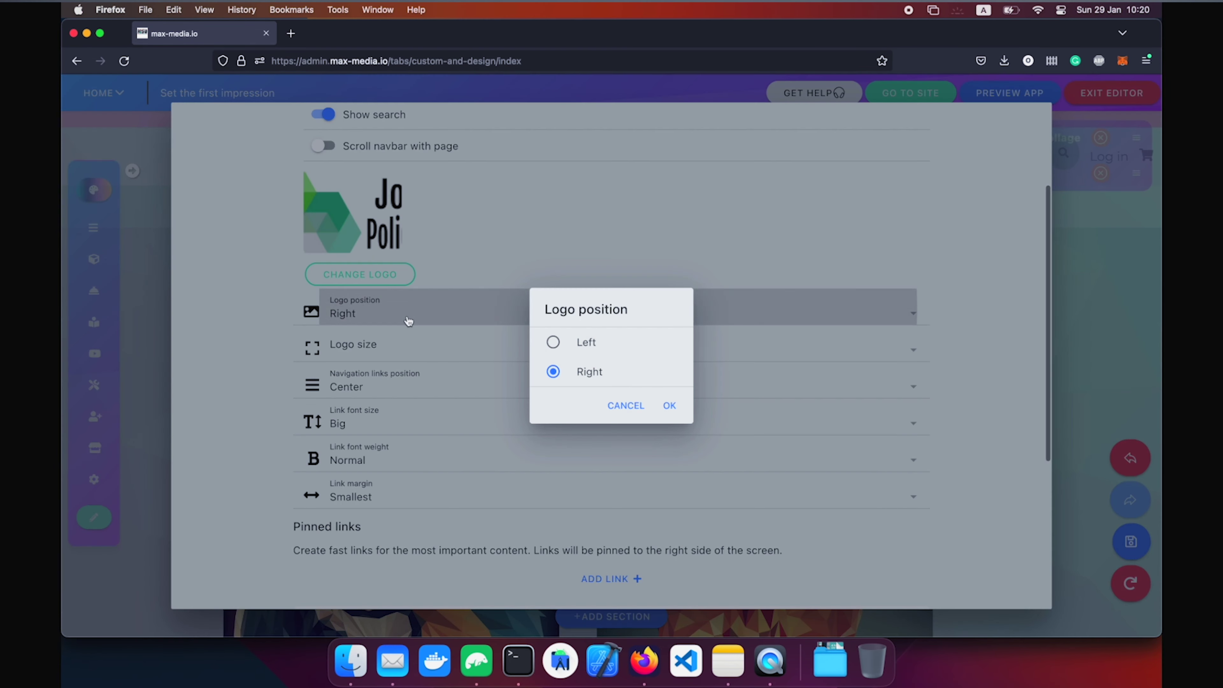
pyautogui.click(591, 337)
pyautogui.click(668, 404)
pyautogui.scroll(-2, 669, 403)
pyautogui.click(402, 417)
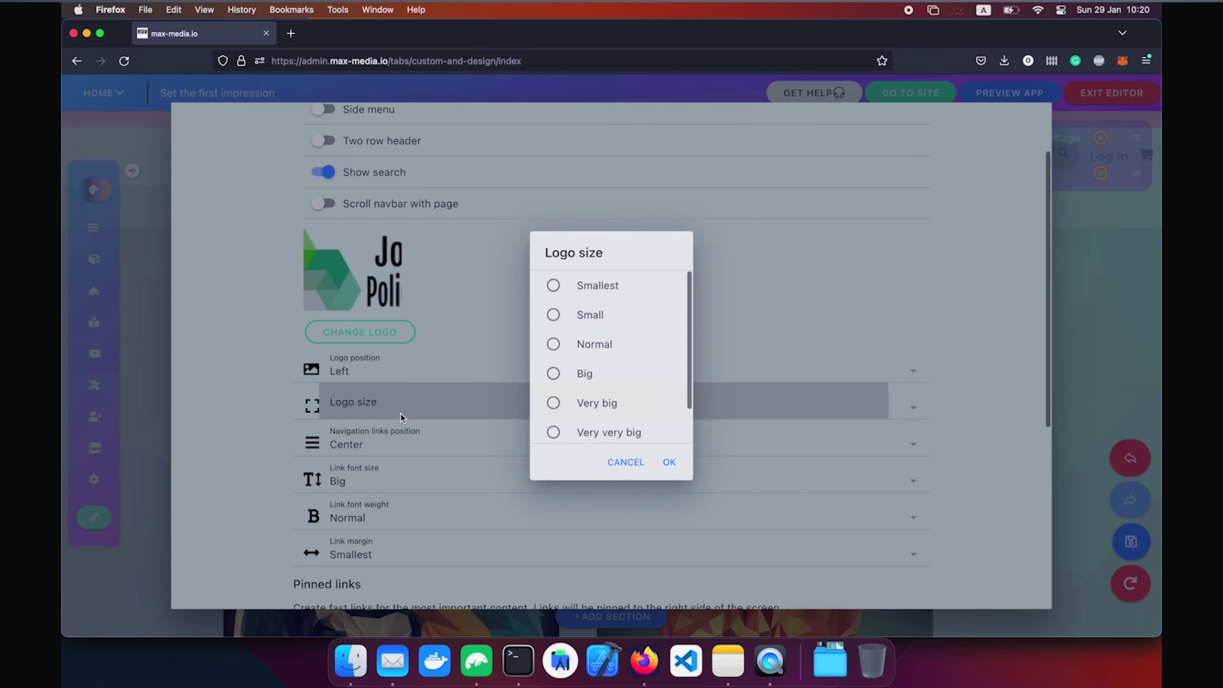
pyautogui.click(457, 329)
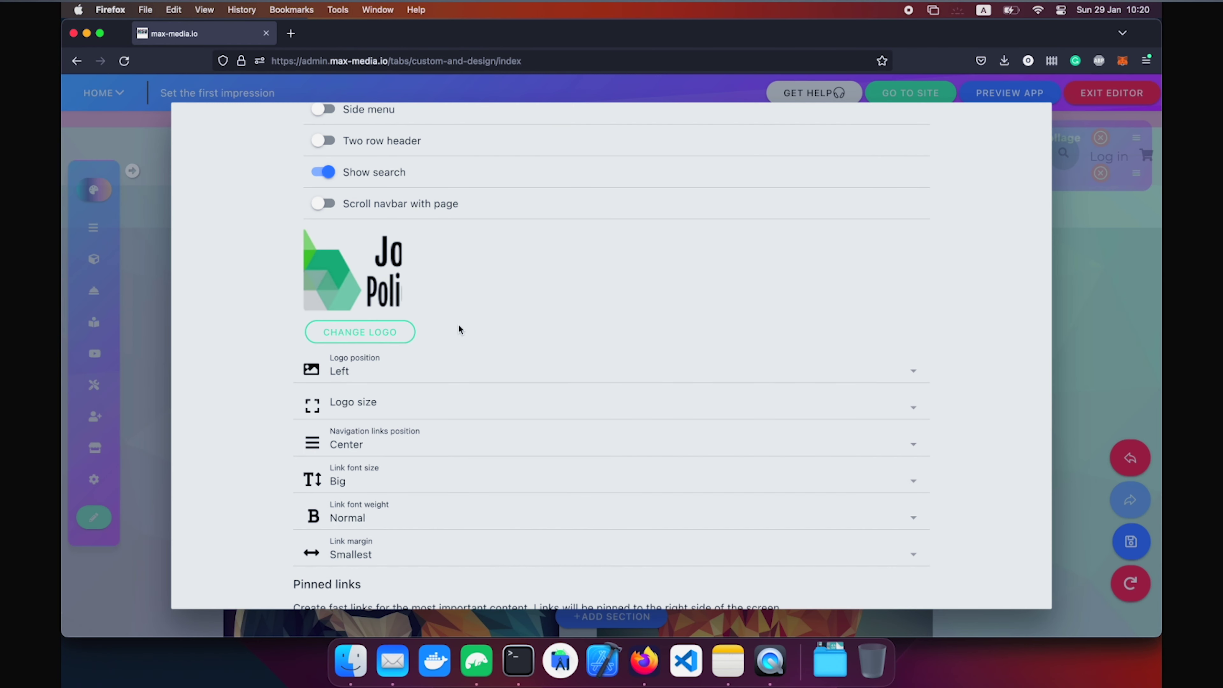
pyautogui.scroll(2, 458, 329)
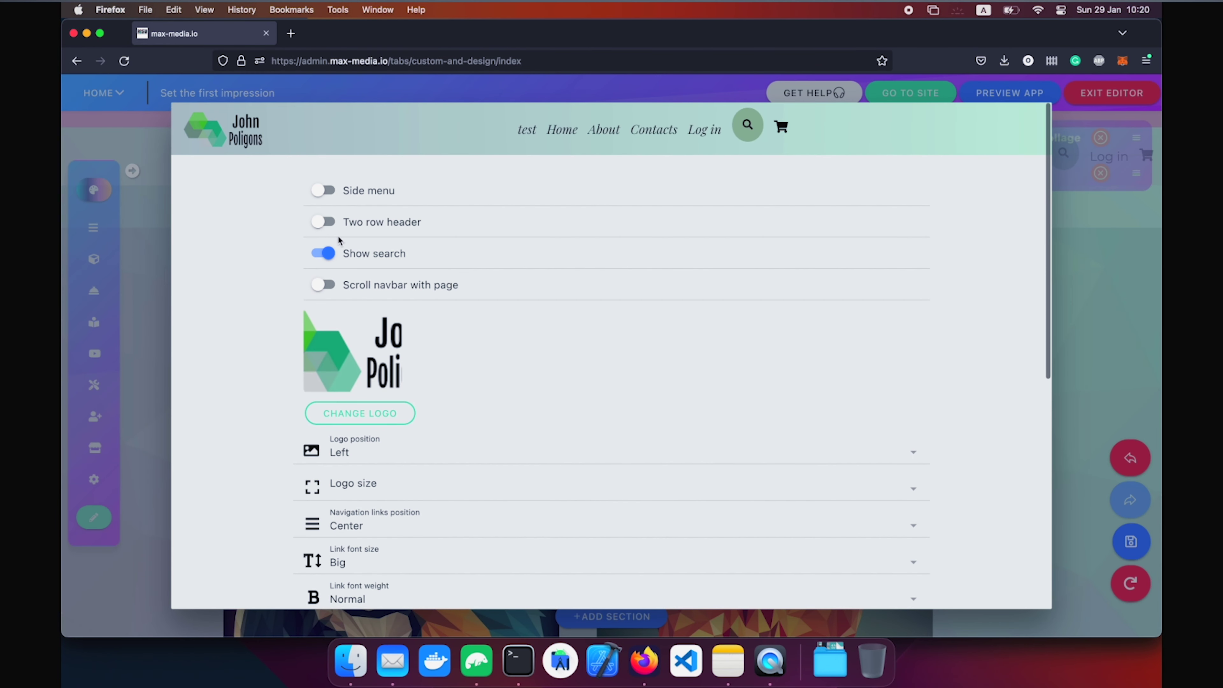
# Turn on the two-row header and set the logo position to Center.
pyautogui.click(322, 223)
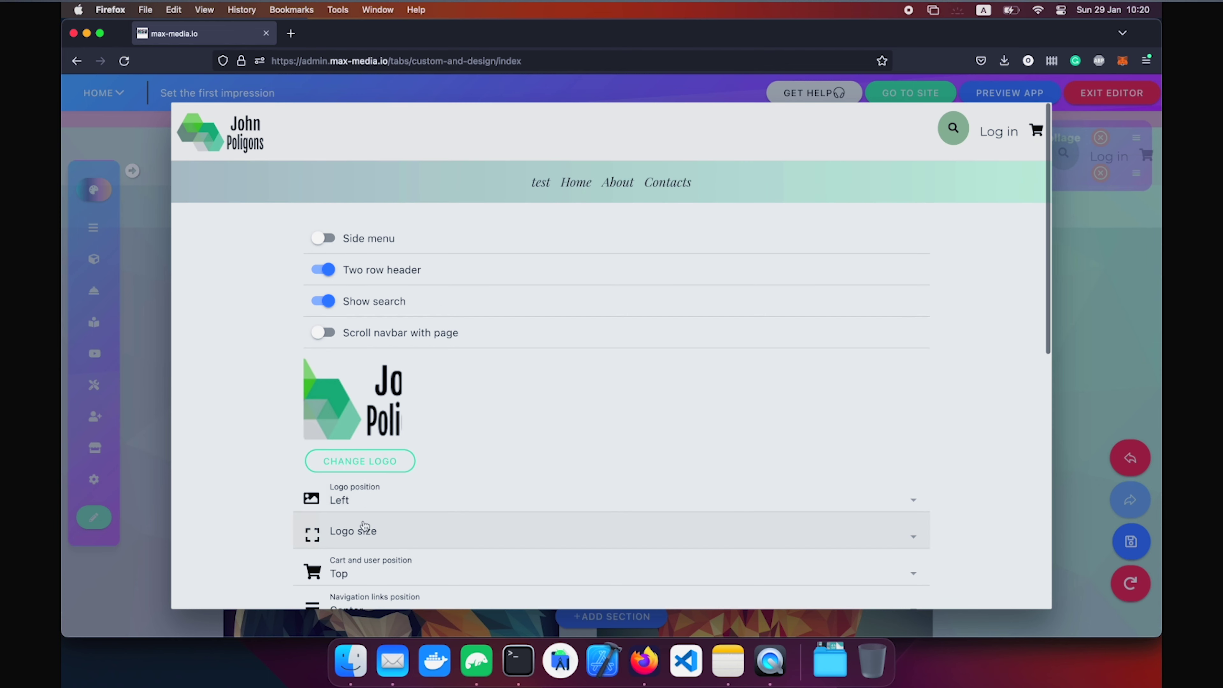
pyautogui.click(362, 501)
pyautogui.click(585, 385)
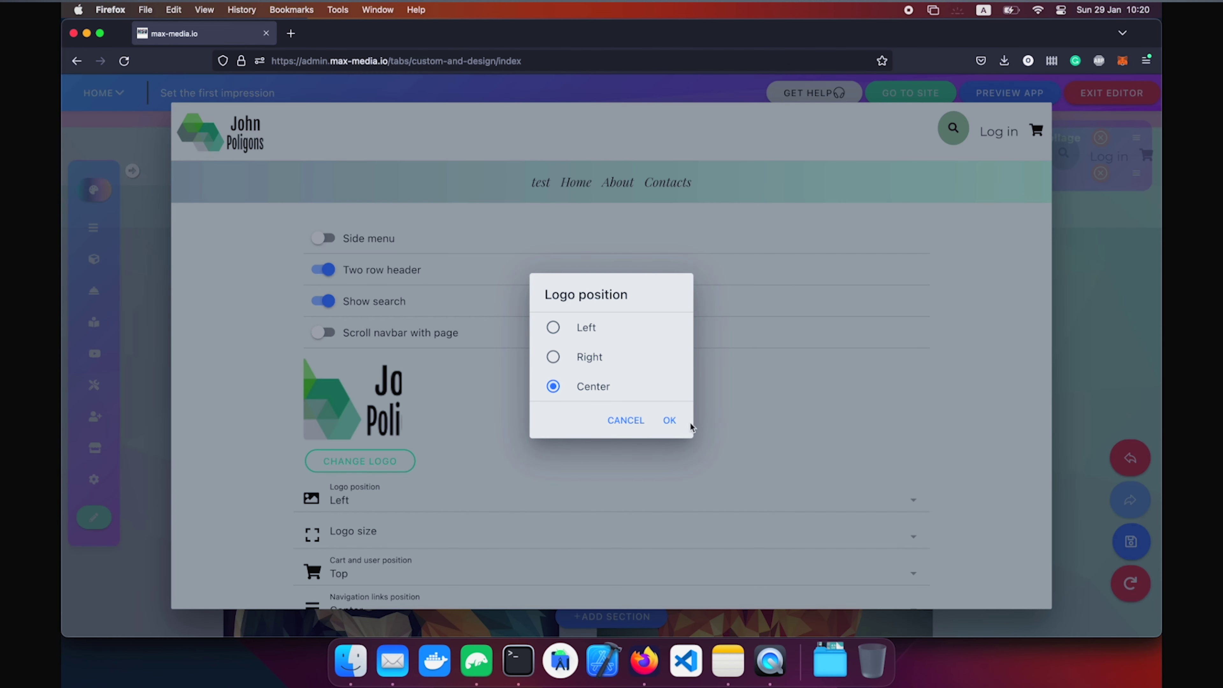
pyautogui.click(676, 421)
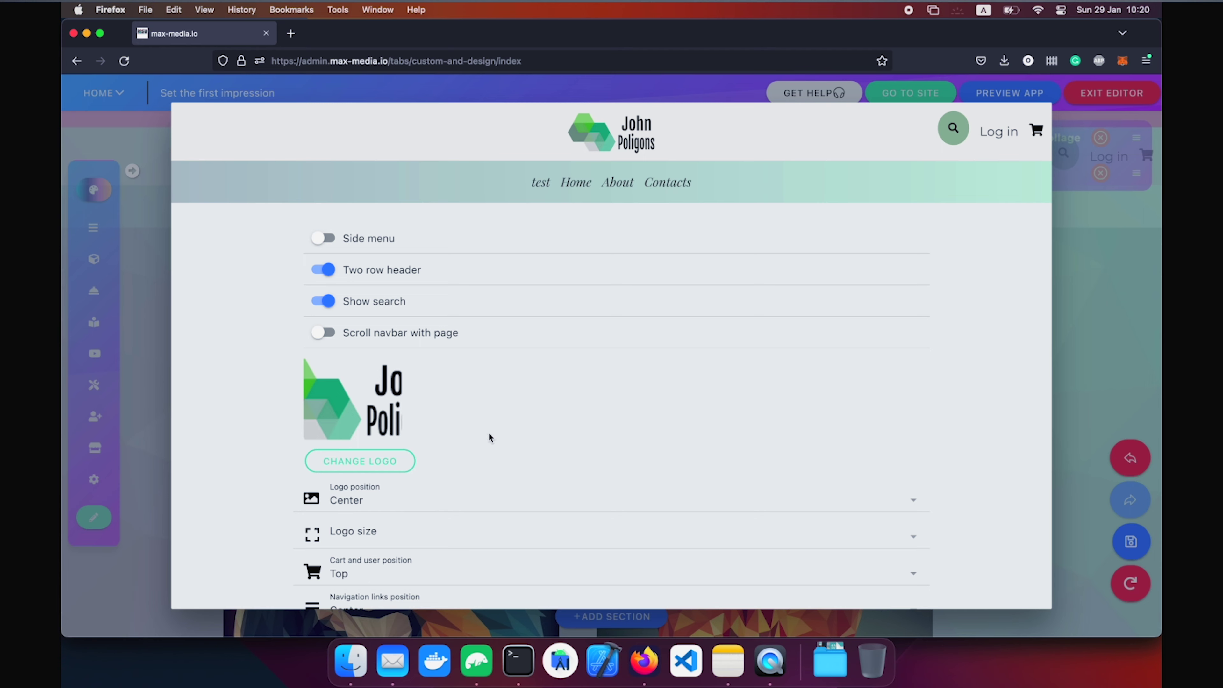
# Check the logo size and cart/user position choices, leaving both unchanged.
pyautogui.scroll(-3, 488, 432)
pyautogui.click(393, 424)
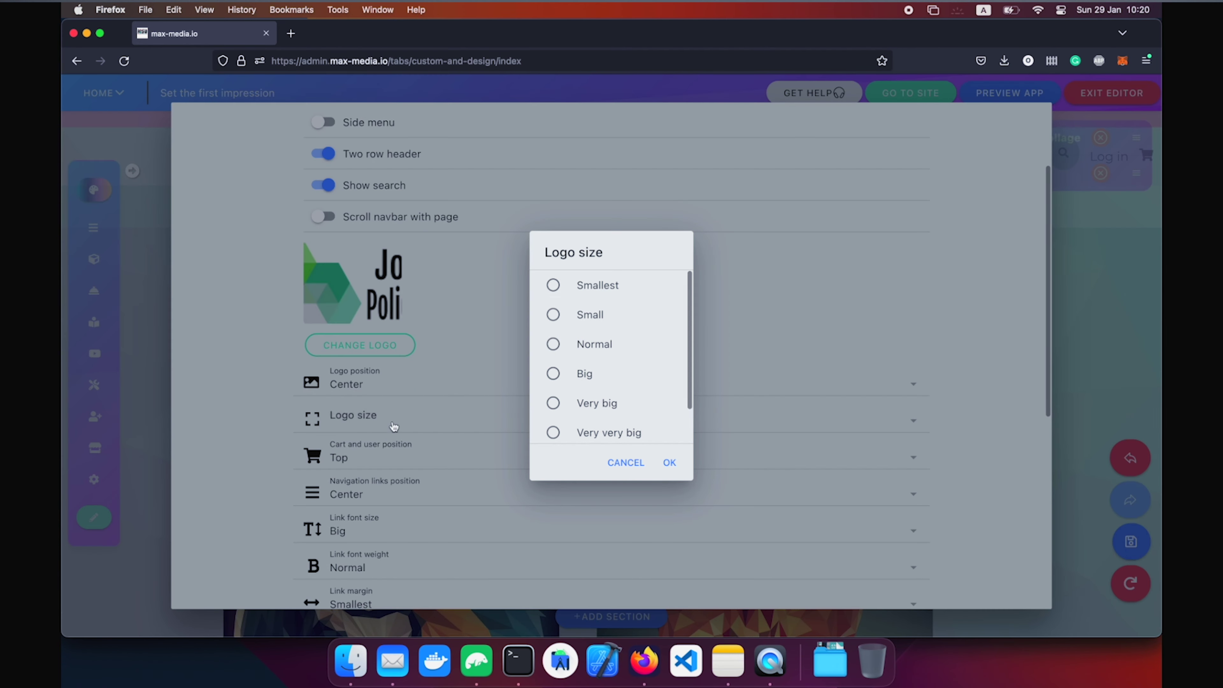
pyautogui.click(434, 391)
pyautogui.click(415, 456)
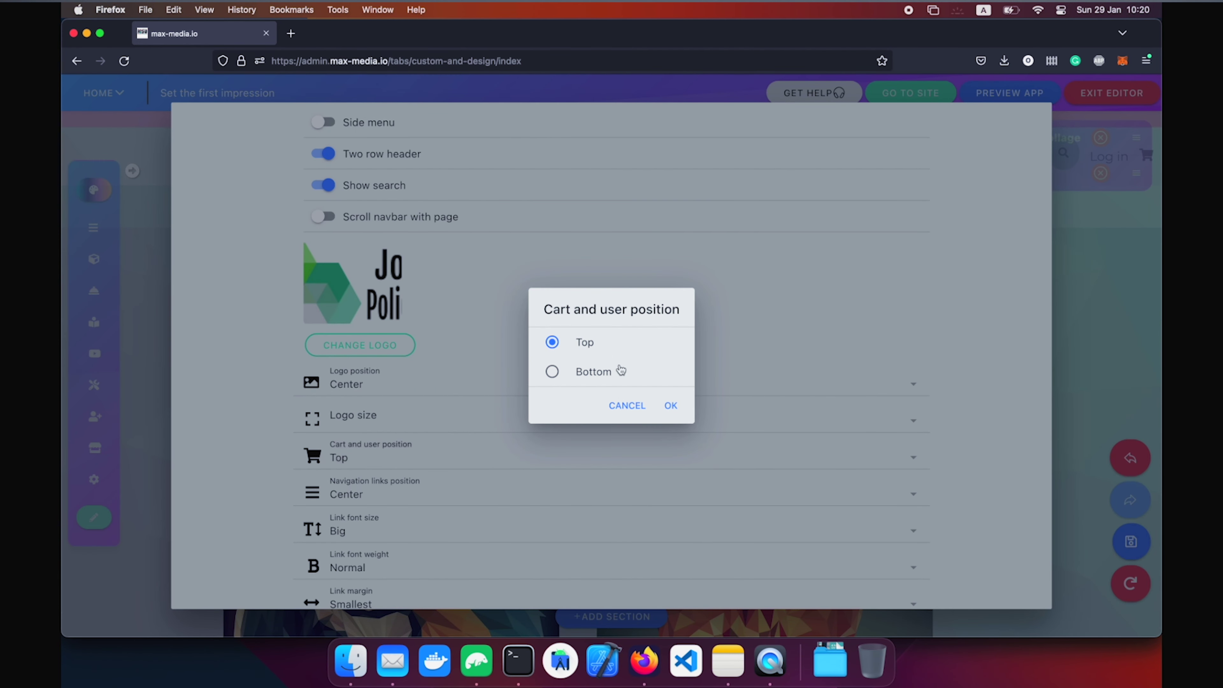
pyautogui.click(632, 413)
pyautogui.scroll(3, 491, 328)
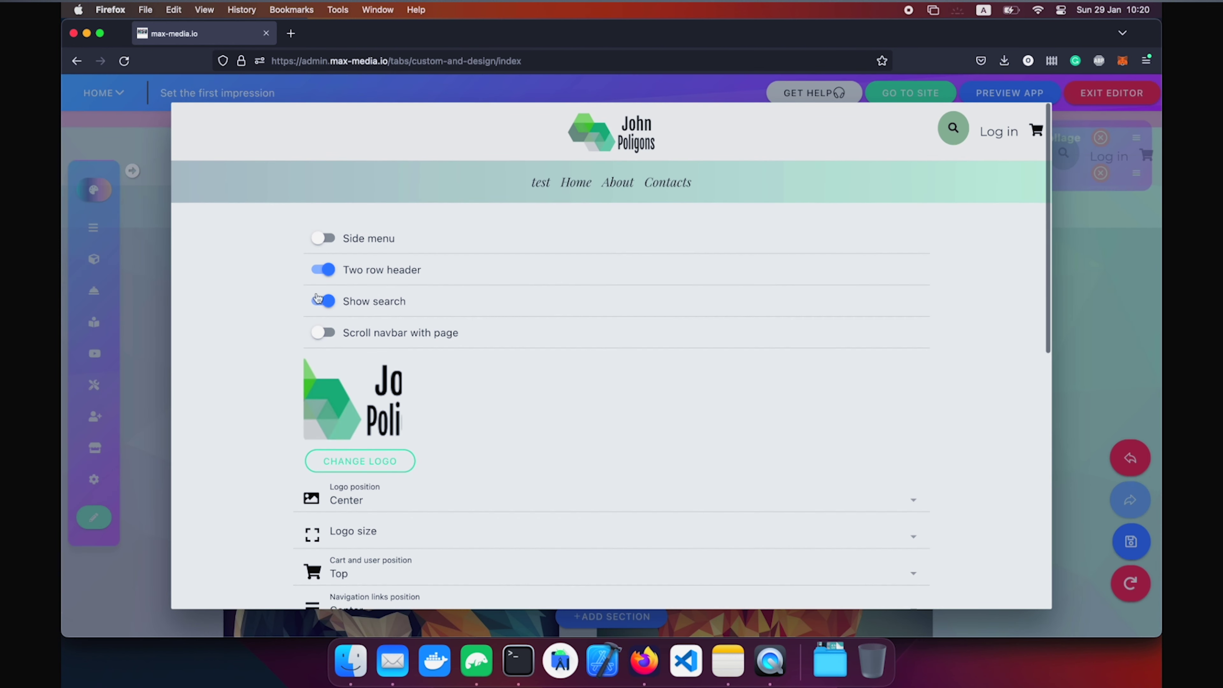
pyautogui.scroll(-3, 329, 289)
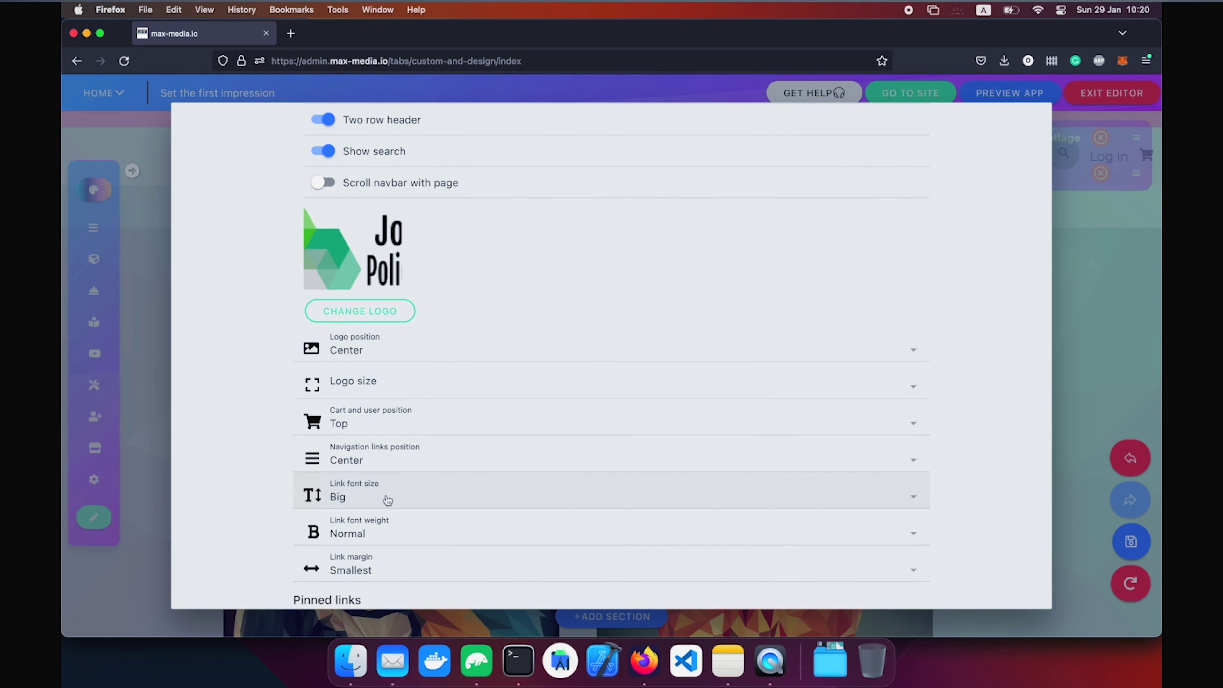
pyautogui.scroll(-3, 388, 499)
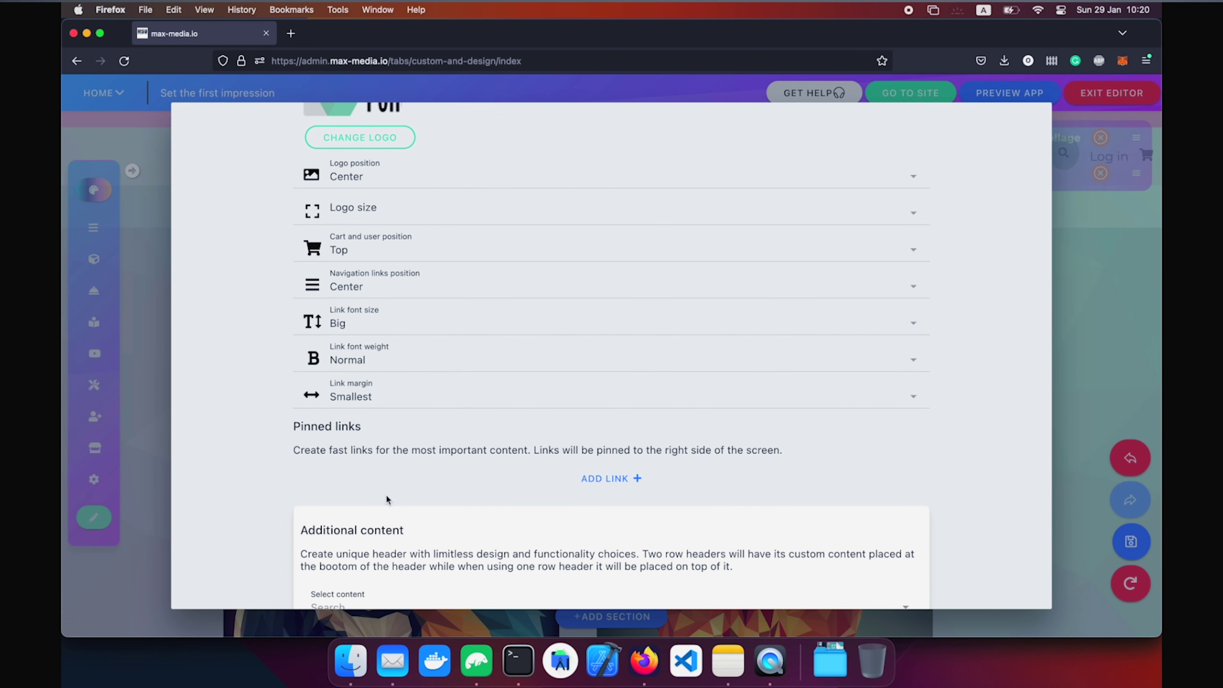
# Add a first pinned link with the LinkedIn icon and a link address.
pyautogui.click(576, 484)
pyautogui.scroll(-3, 443, 482)
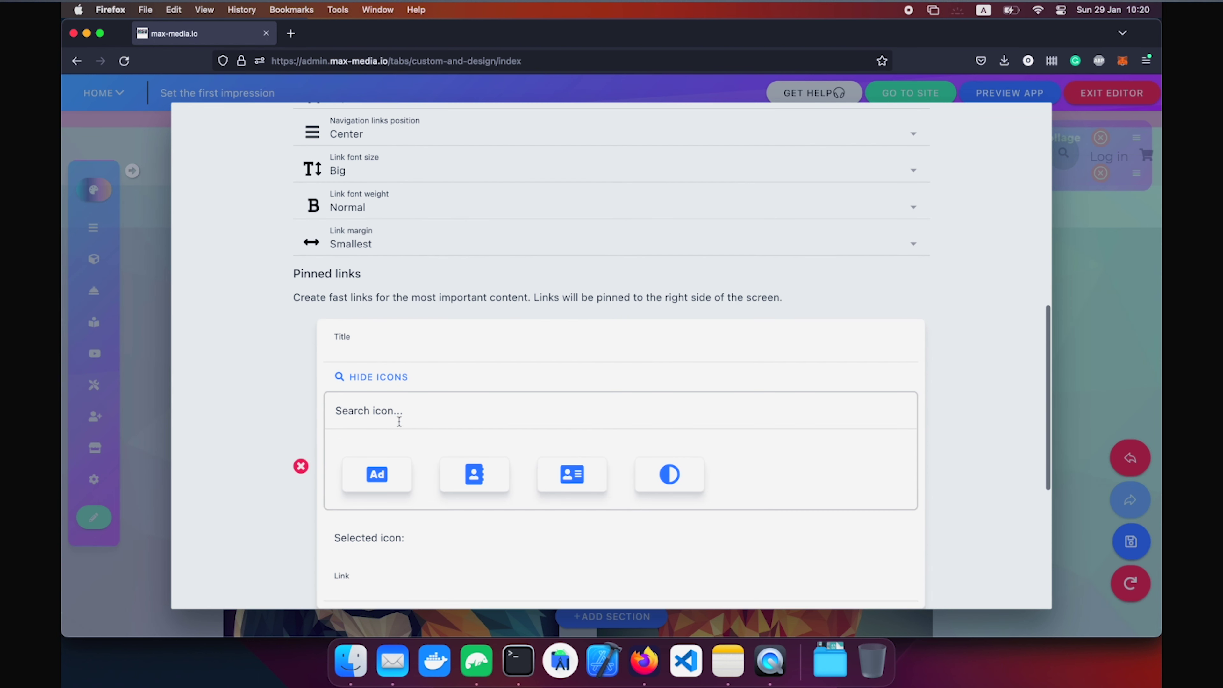
pyautogui.click(463, 415)
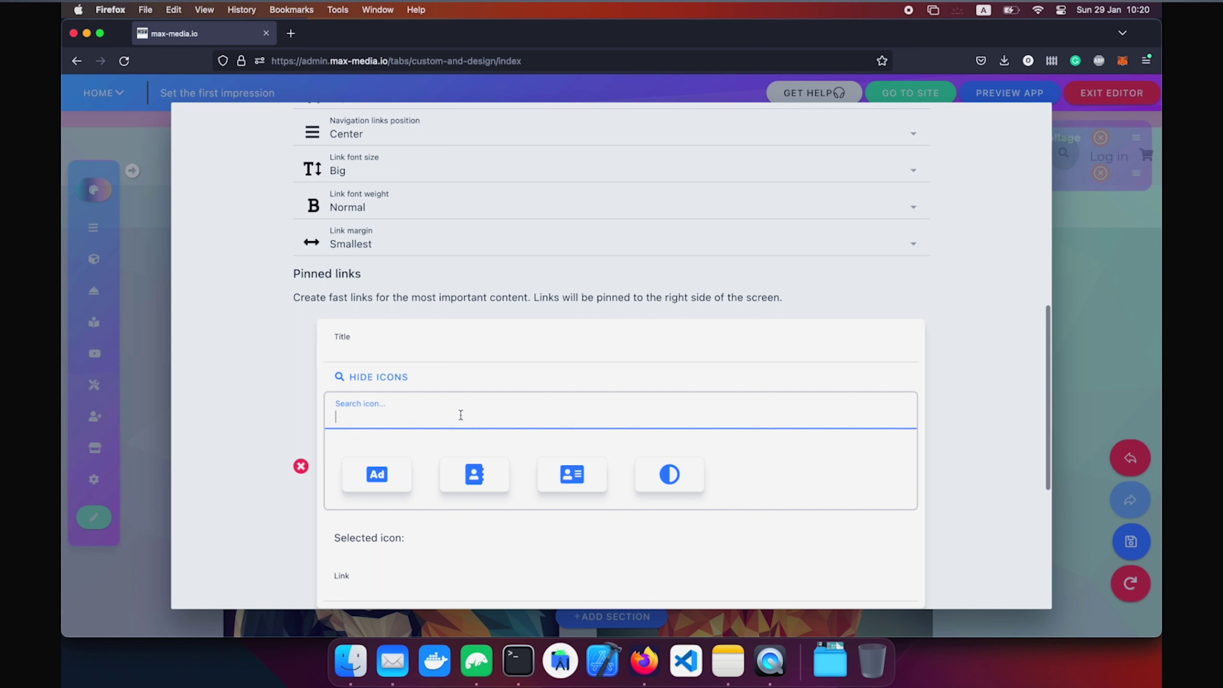
pyautogui.write('lin')
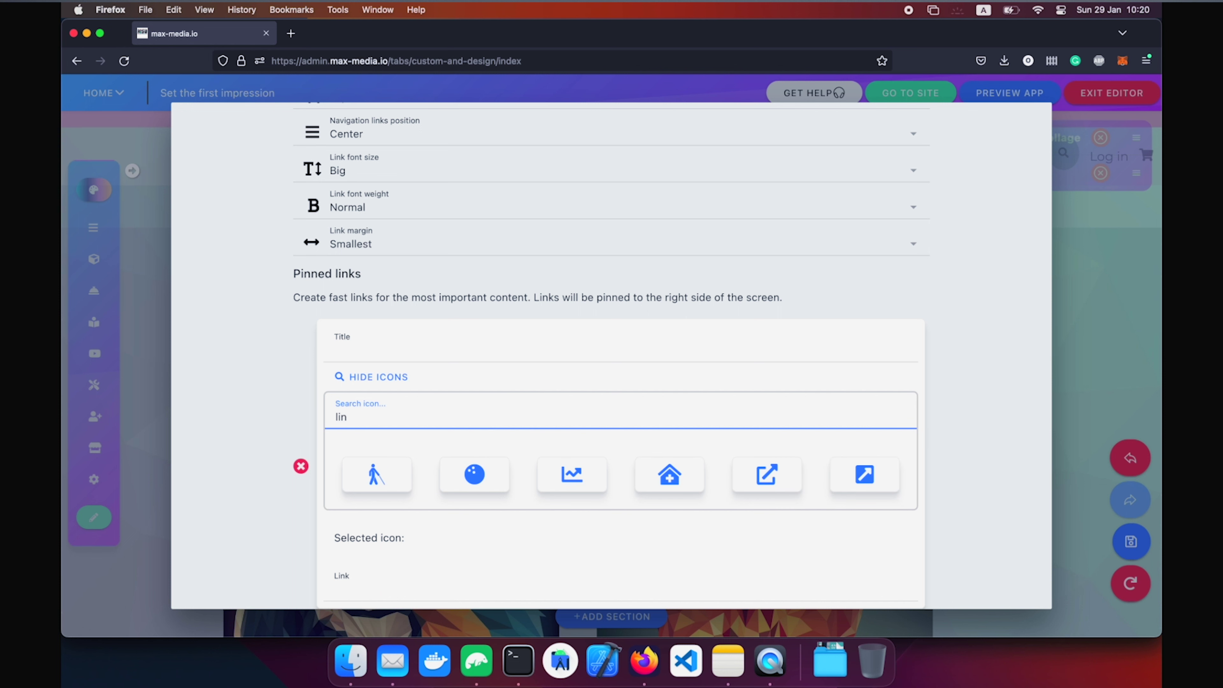
pyautogui.write('ked')
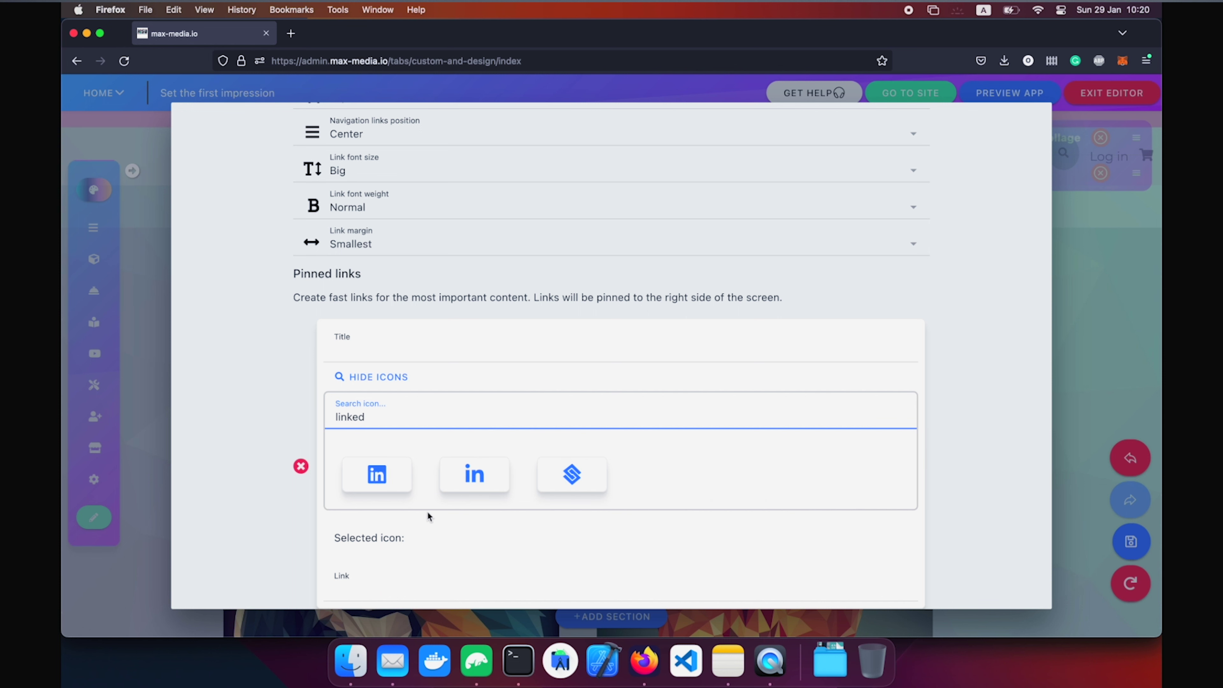
pyautogui.click(376, 473)
pyautogui.scroll(-1, 498, 408)
pyautogui.scroll(-2, 497, 409)
pyautogui.click(388, 470)
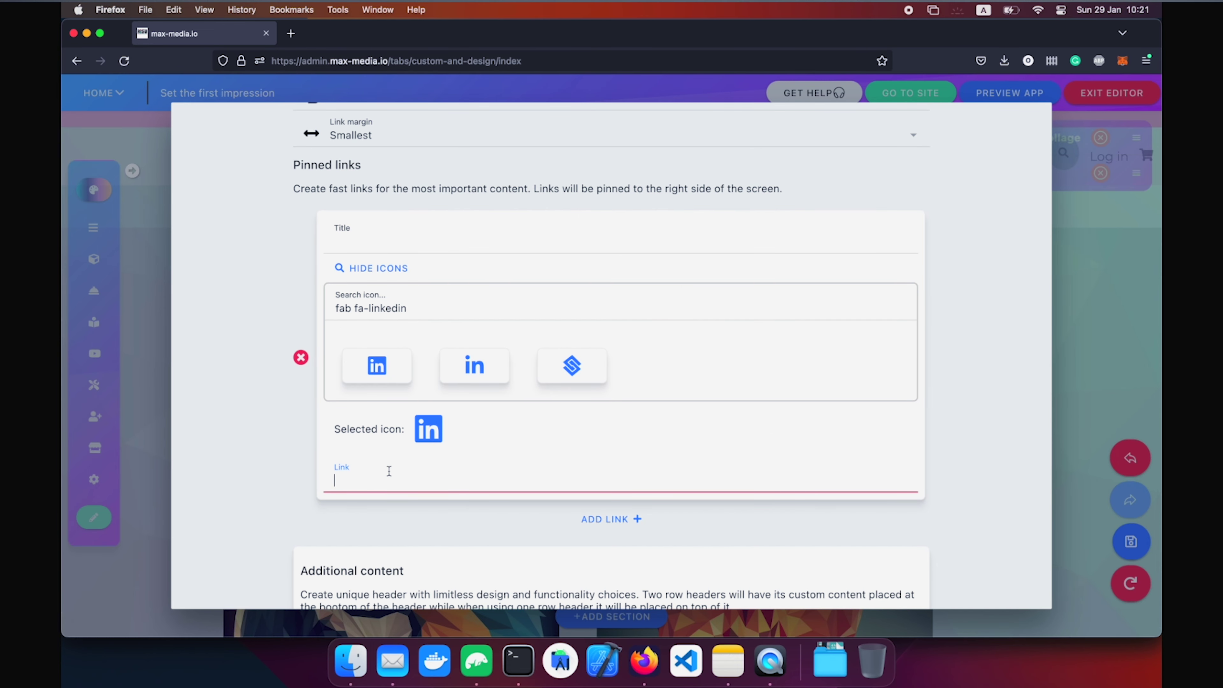
pyautogui.write('dklasjhdjkash')
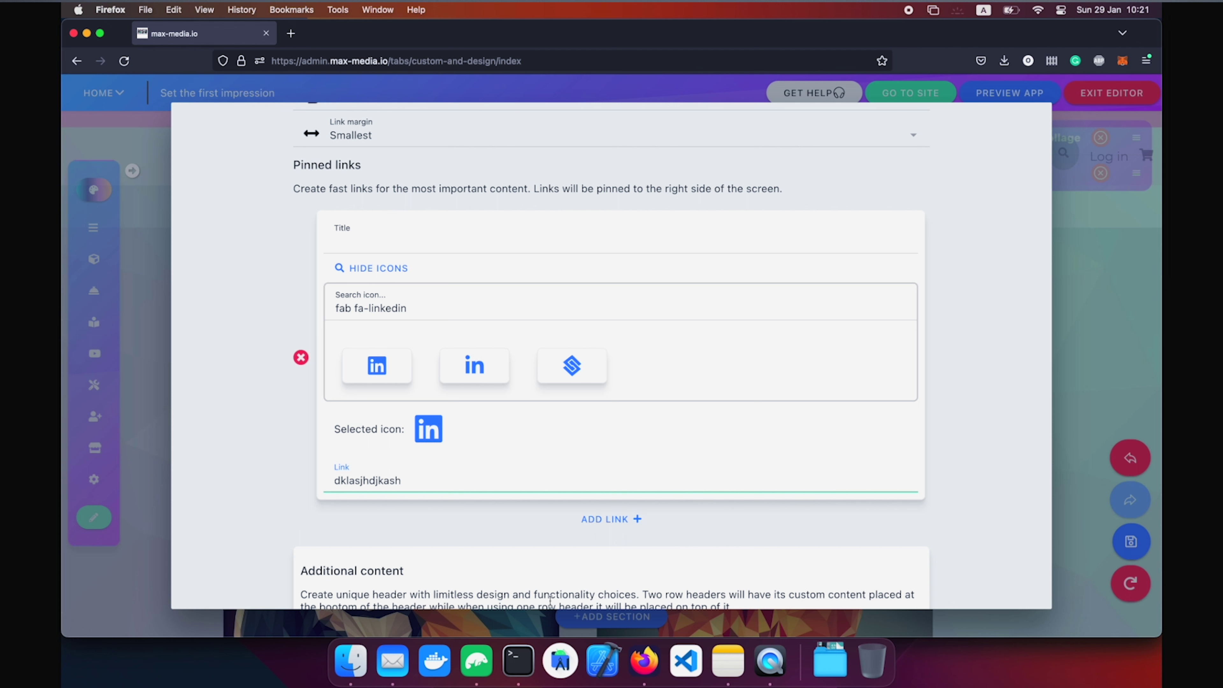
# Add a second pinned link titled 'face'.
pyautogui.click(617, 518)
pyautogui.click(435, 533)
pyautogui.write('facebook')
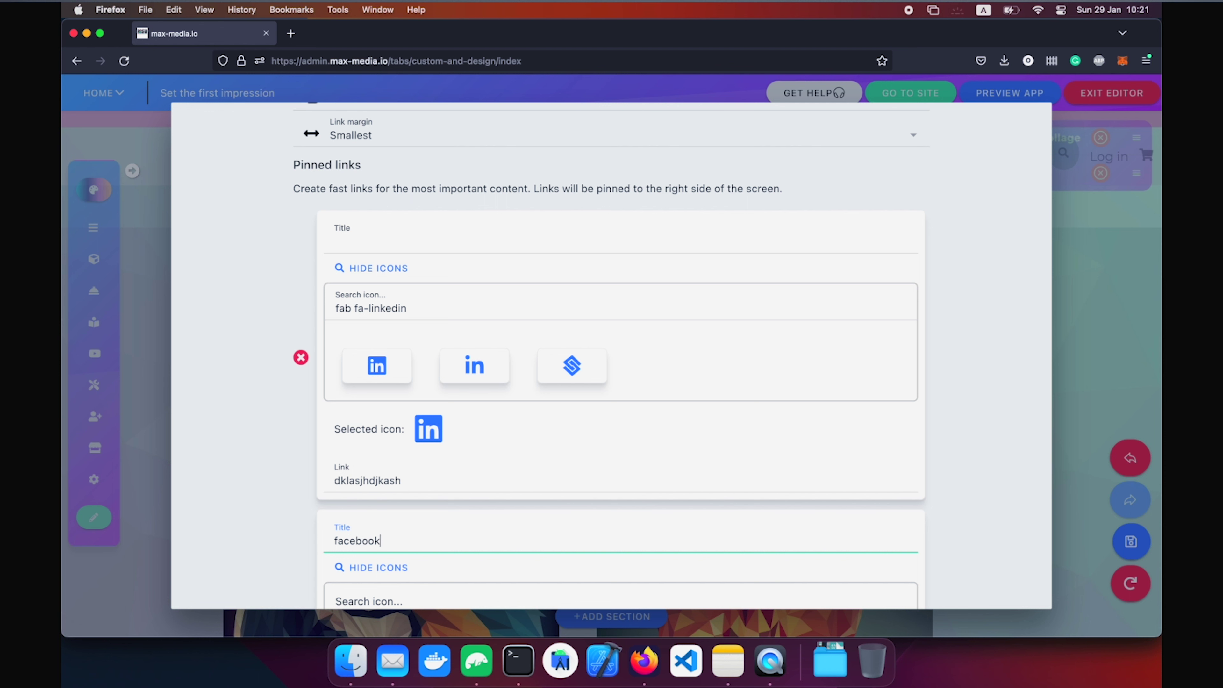
pyautogui.scroll(-4, 428, 508)
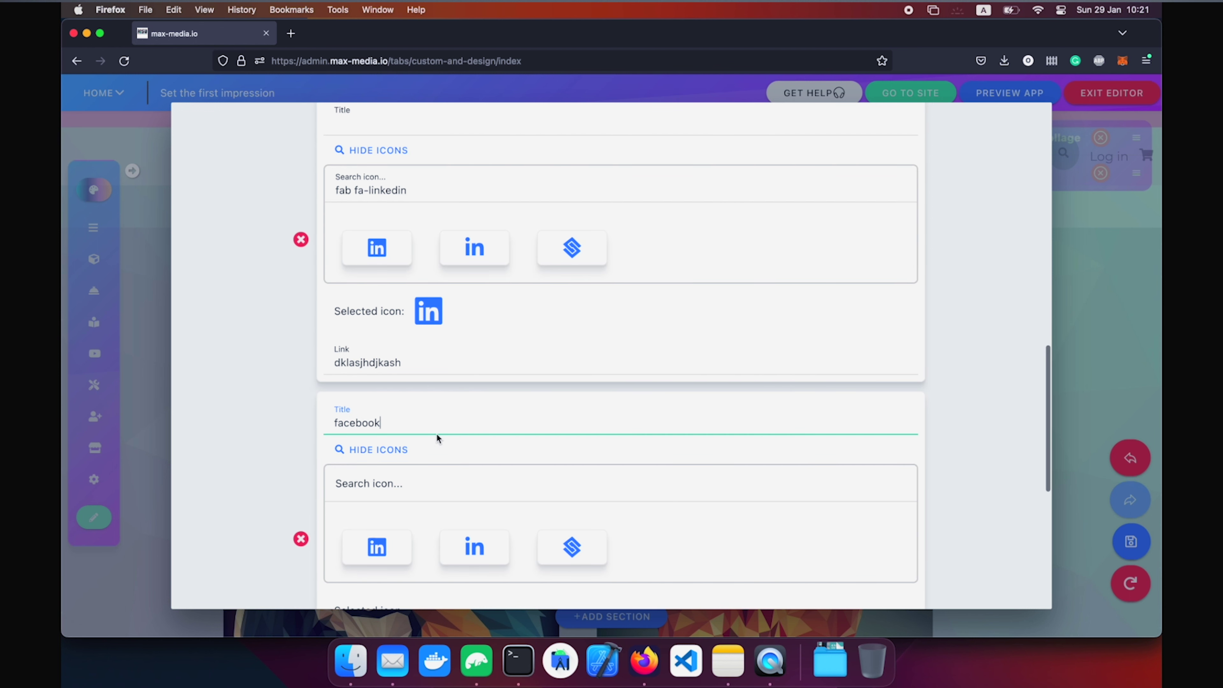
pyautogui.doubleClick(429, 424)
pyautogui.scroll(2, 440, 338)
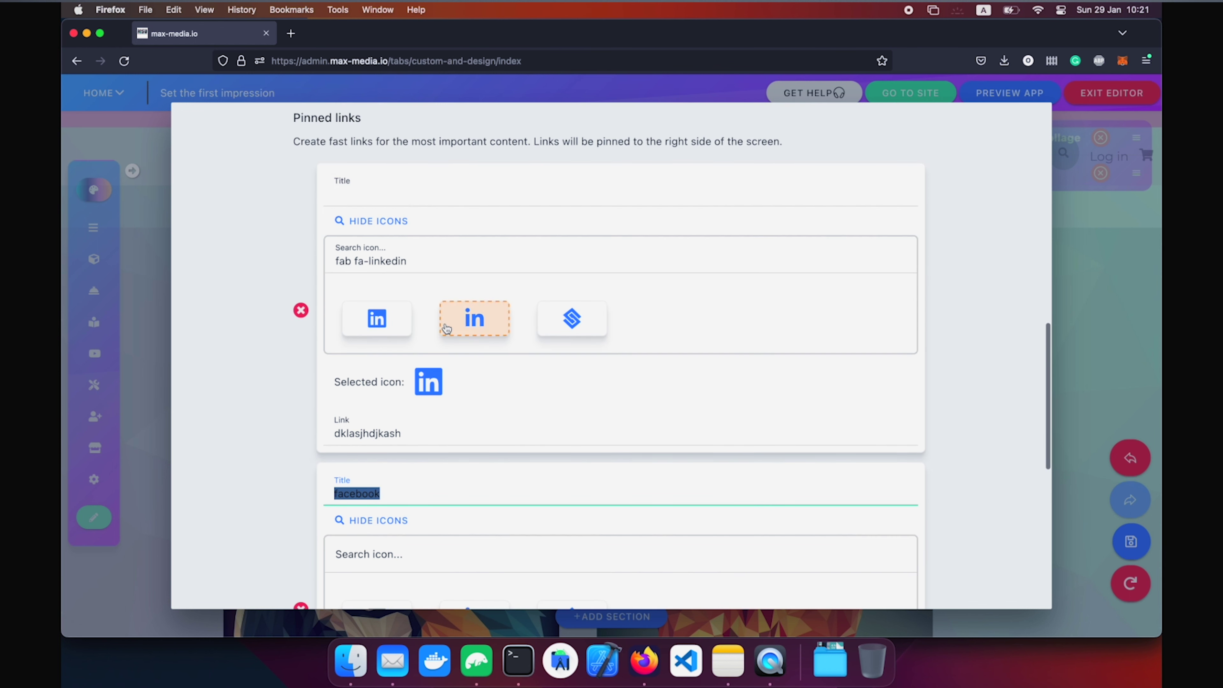
# Title the first link 'Linkieds' and capitalise the second link's title to start with 'F'.
pyautogui.click(387, 191)
pyautogui.write('LinkiedI')
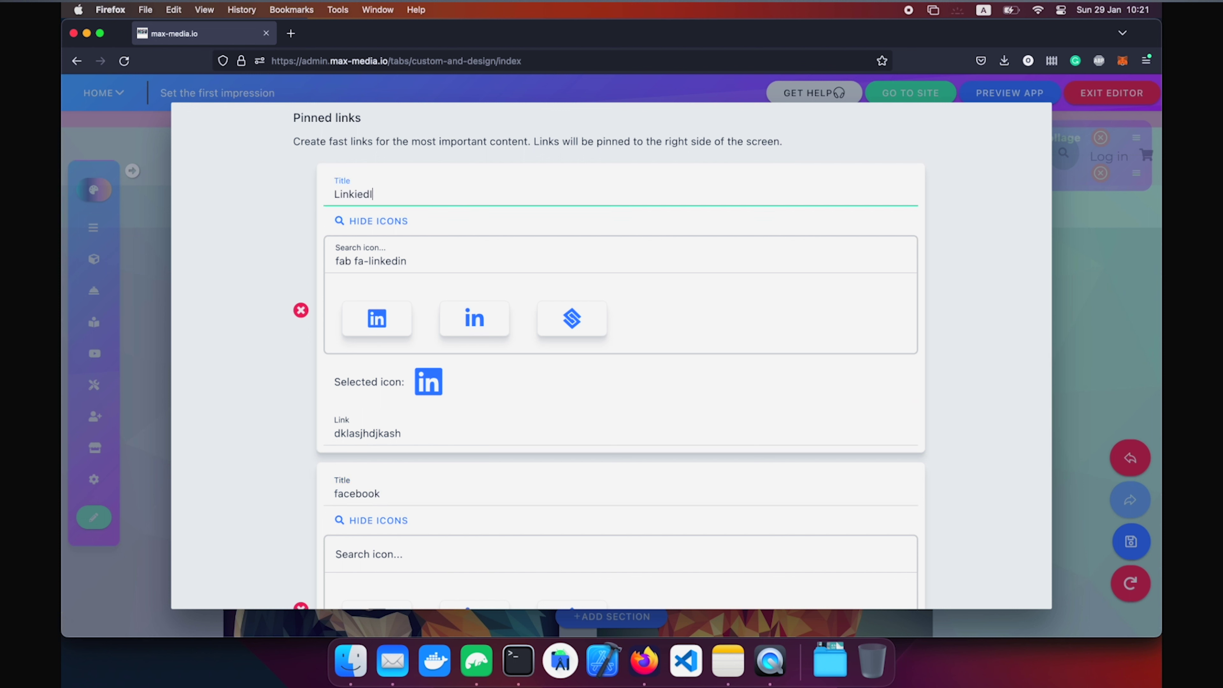
pyautogui.write('s')
pyautogui.scroll(-4, 337, 223)
pyautogui.click(338, 335)
pyautogui.press('BackSpace')
pyautogui.write('F')
# Give the second link the Facebook icon and a link address.
pyautogui.click(364, 404)
pyautogui.write('facw')
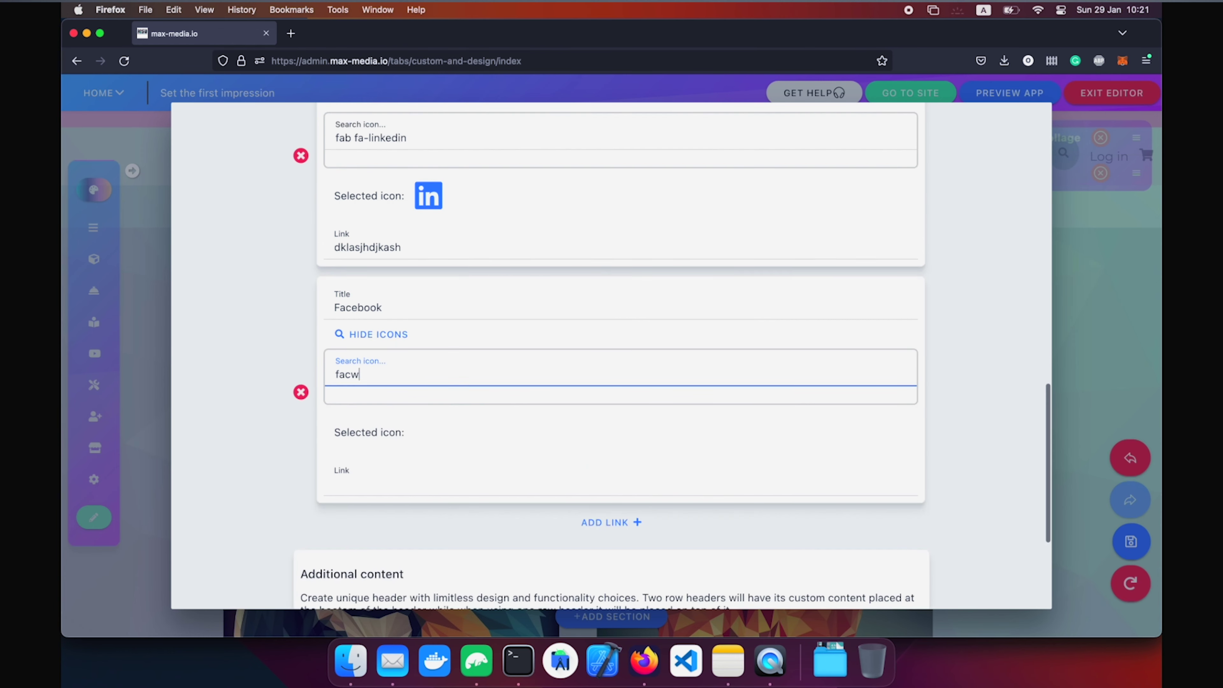
pyautogui.press('BackSpace')
pyautogui.click(376, 458)
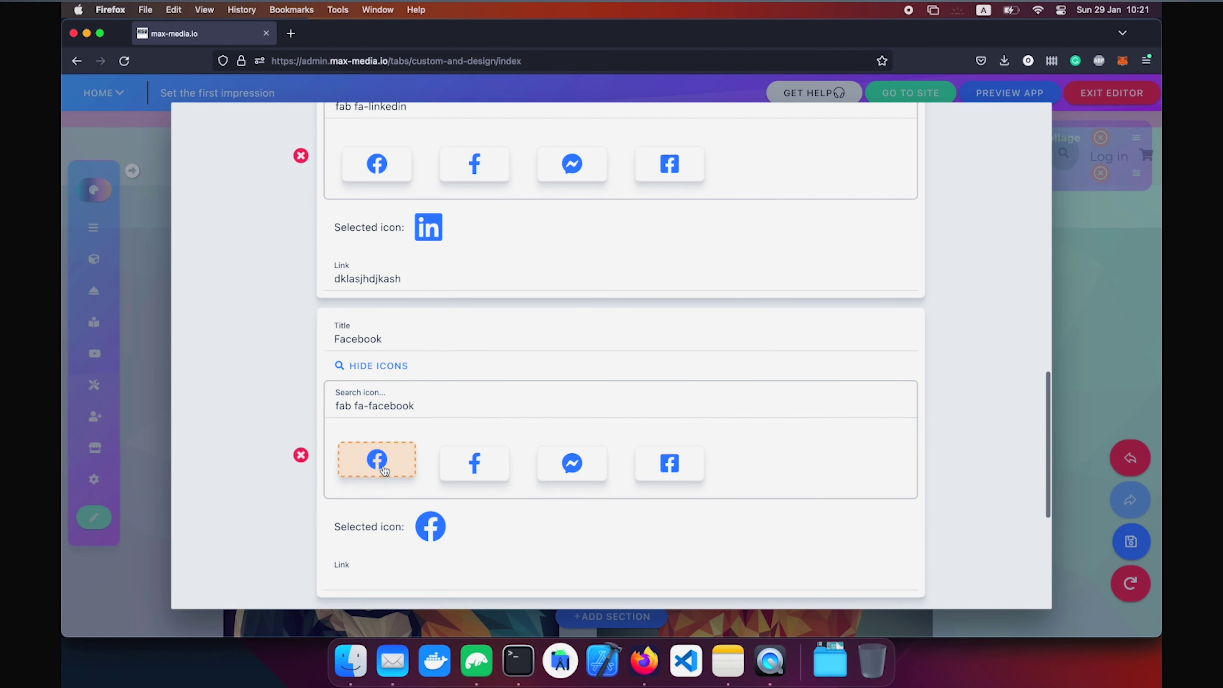
pyautogui.scroll(-3, 380, 429)
pyautogui.click(380, 429)
pyautogui.write('sadpojopasjkdf')
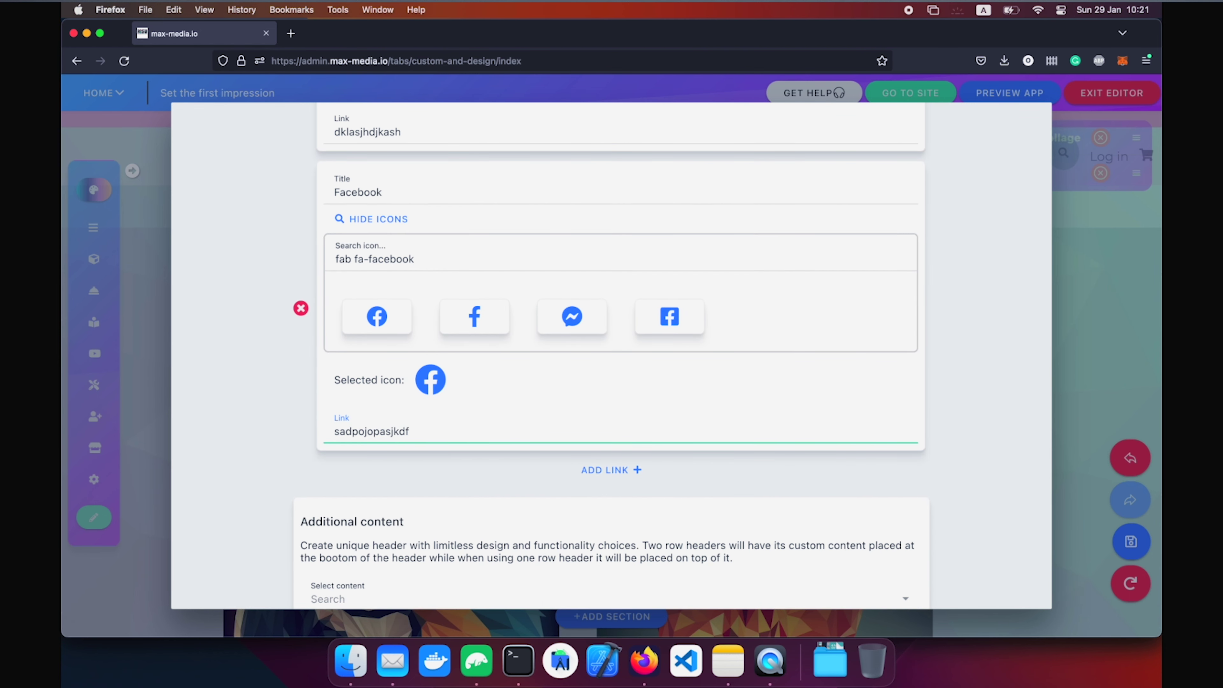
pyautogui.scroll(-3, 914, 423)
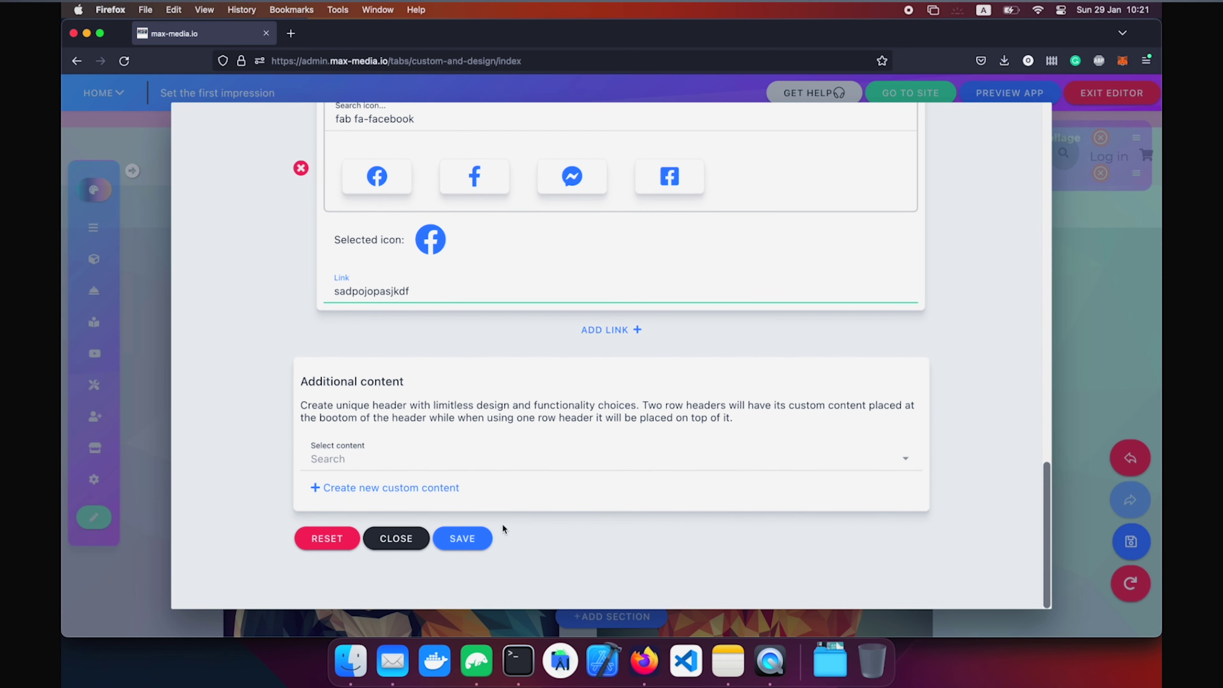
# Save the header's pinned links, view Additional content without adding any, then reset and save.
pyautogui.click(460, 538)
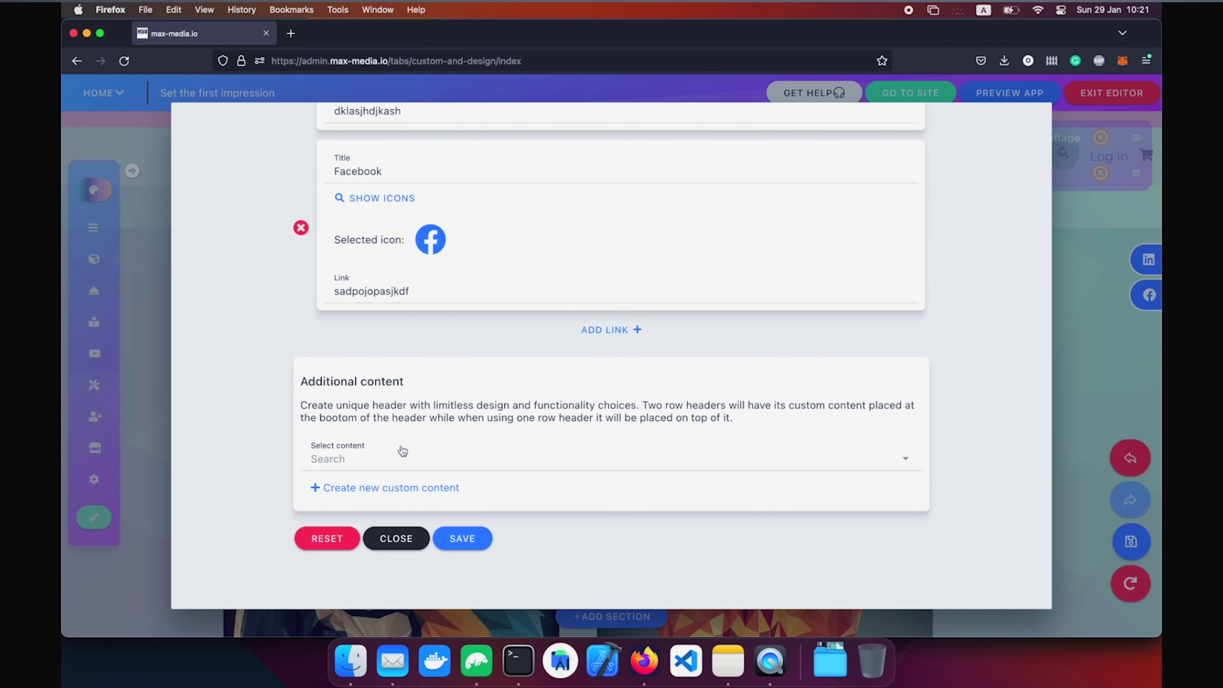
pyautogui.click(400, 455)
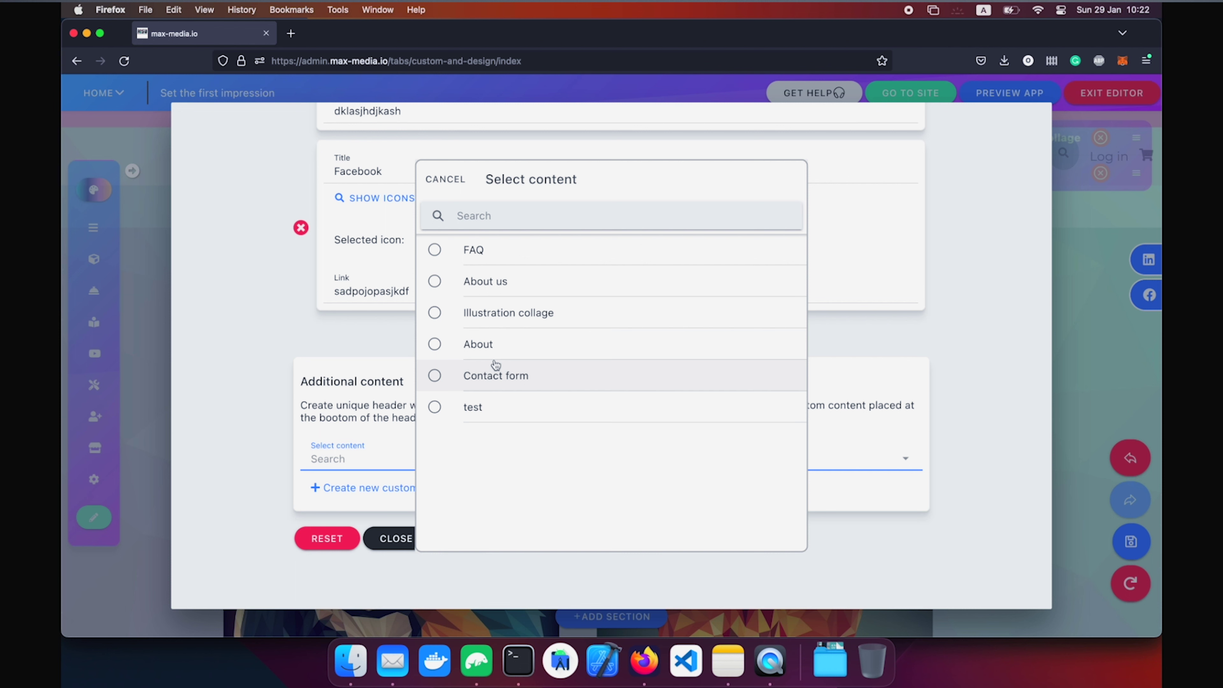
pyautogui.click(227, 393)
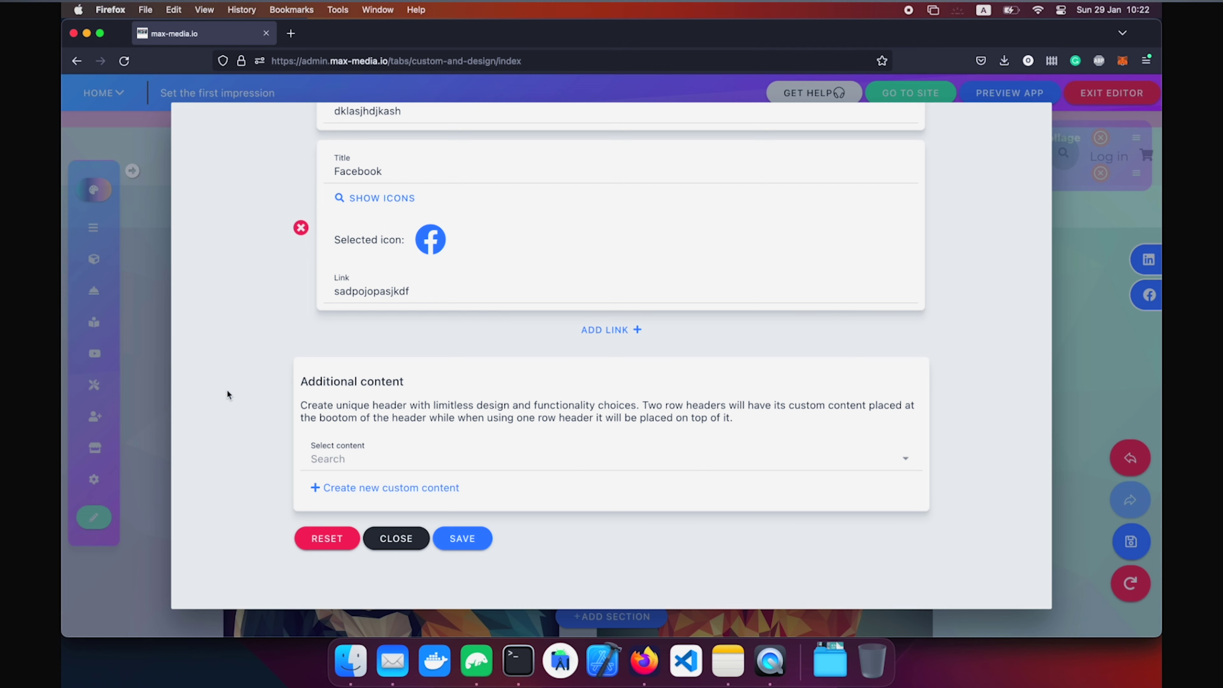
pyautogui.click(332, 539)
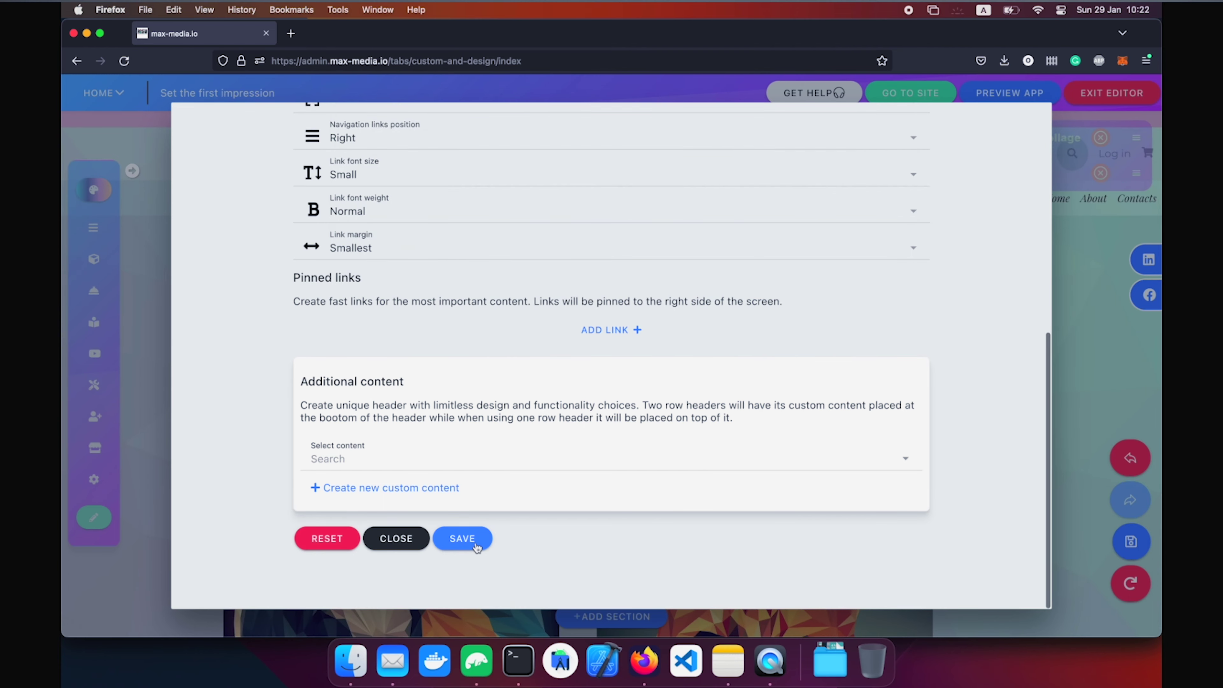
pyautogui.click(462, 538)
# Scroll down to the footer and open its social media settings.
pyautogui.scroll(-3, 732, 476)
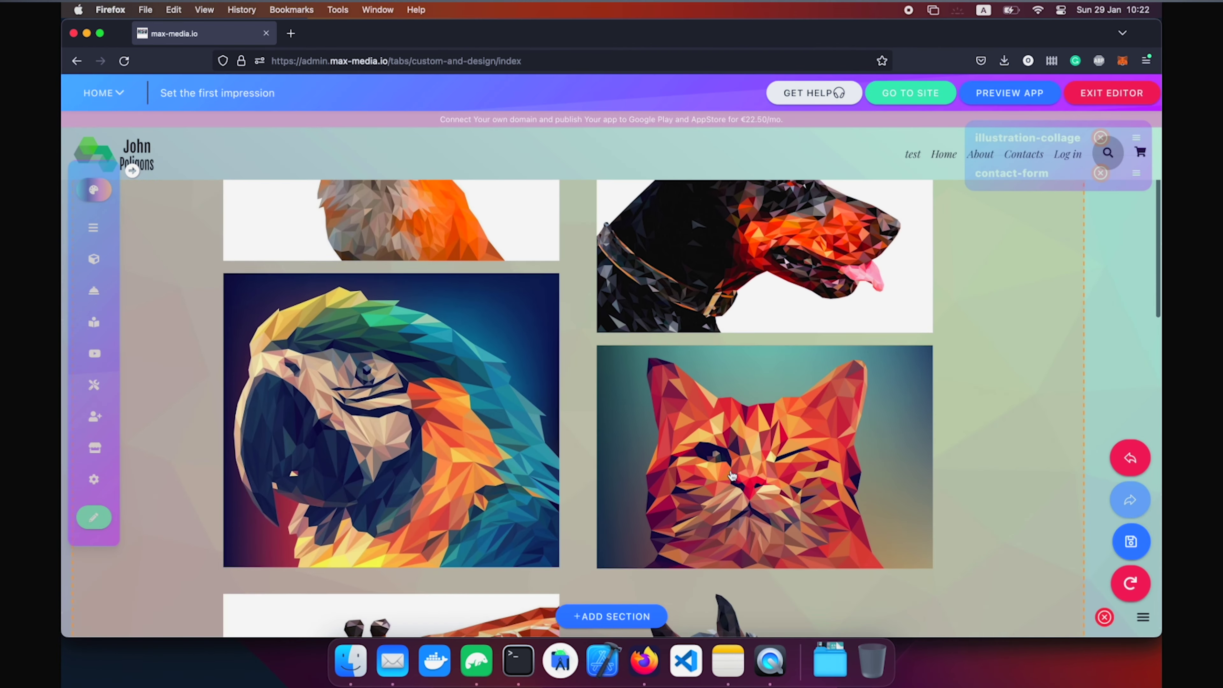
pyautogui.scroll(-10, 732, 476)
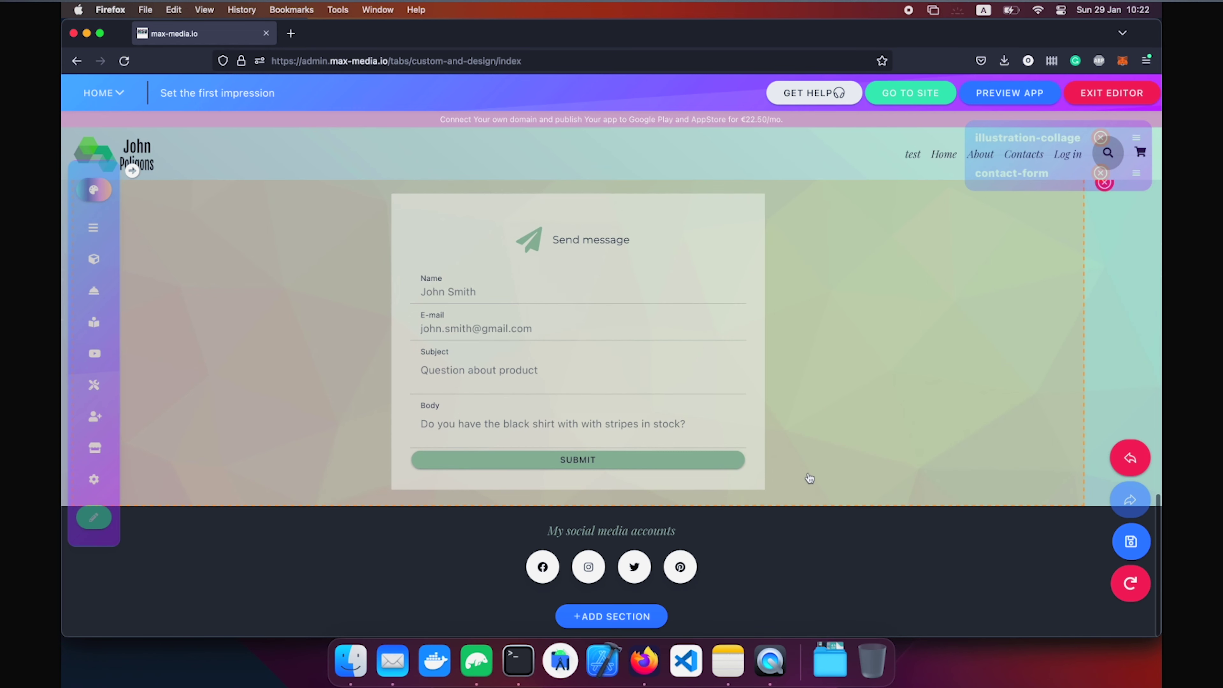
pyautogui.scroll(-1, 794, 532)
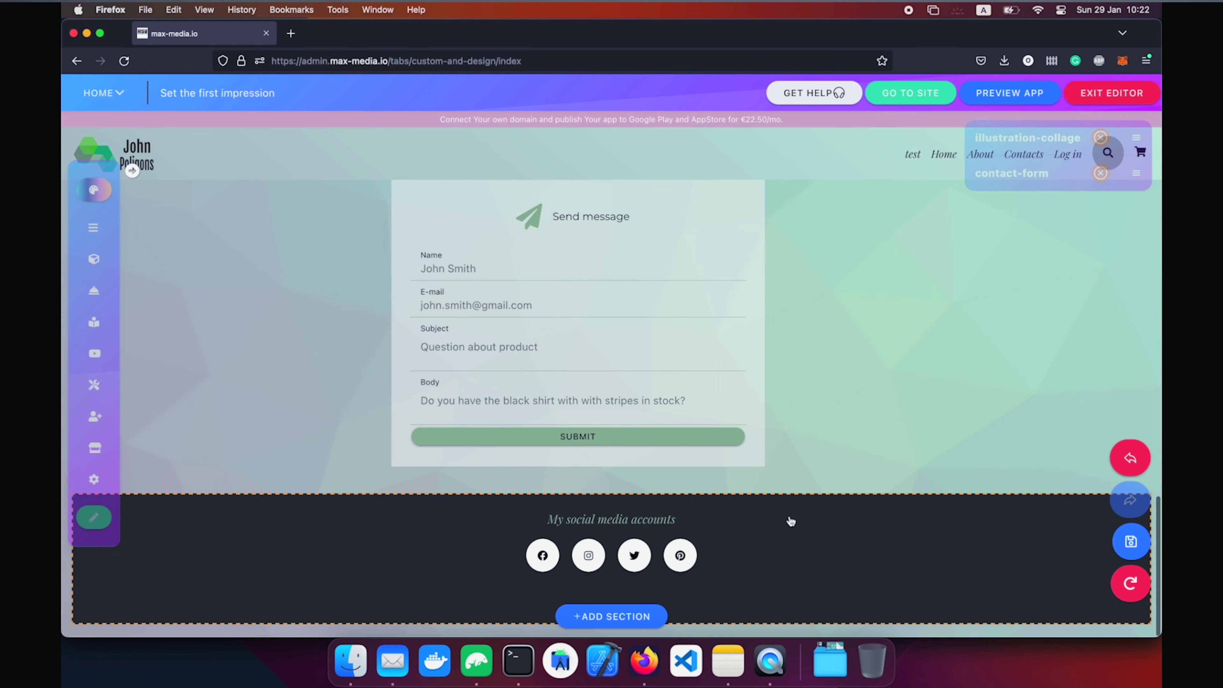
pyautogui.click(779, 572)
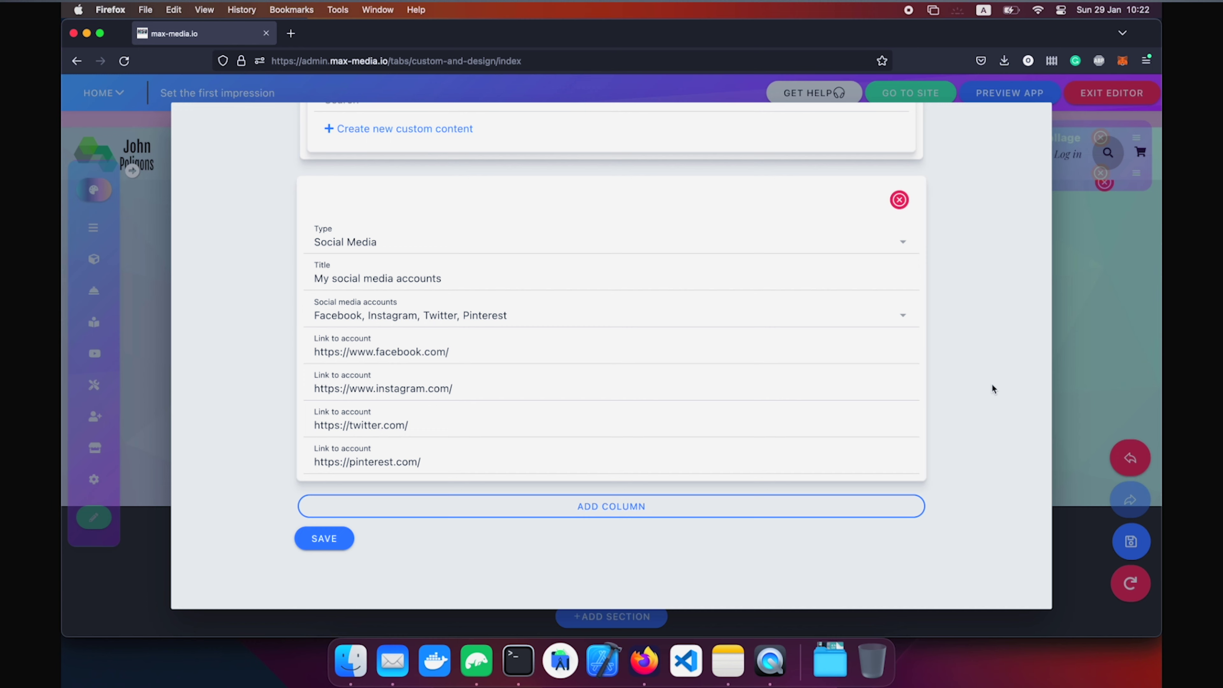
pyautogui.scroll(5, 991, 385)
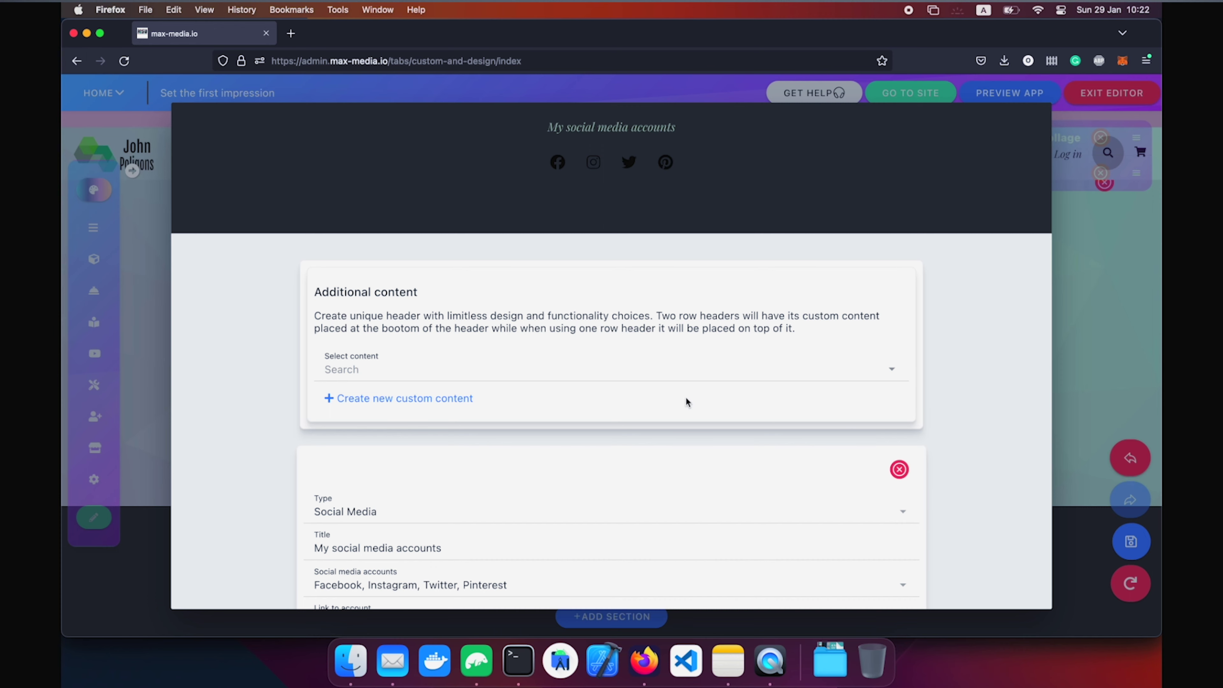
pyautogui.scroll(-5, 595, 377)
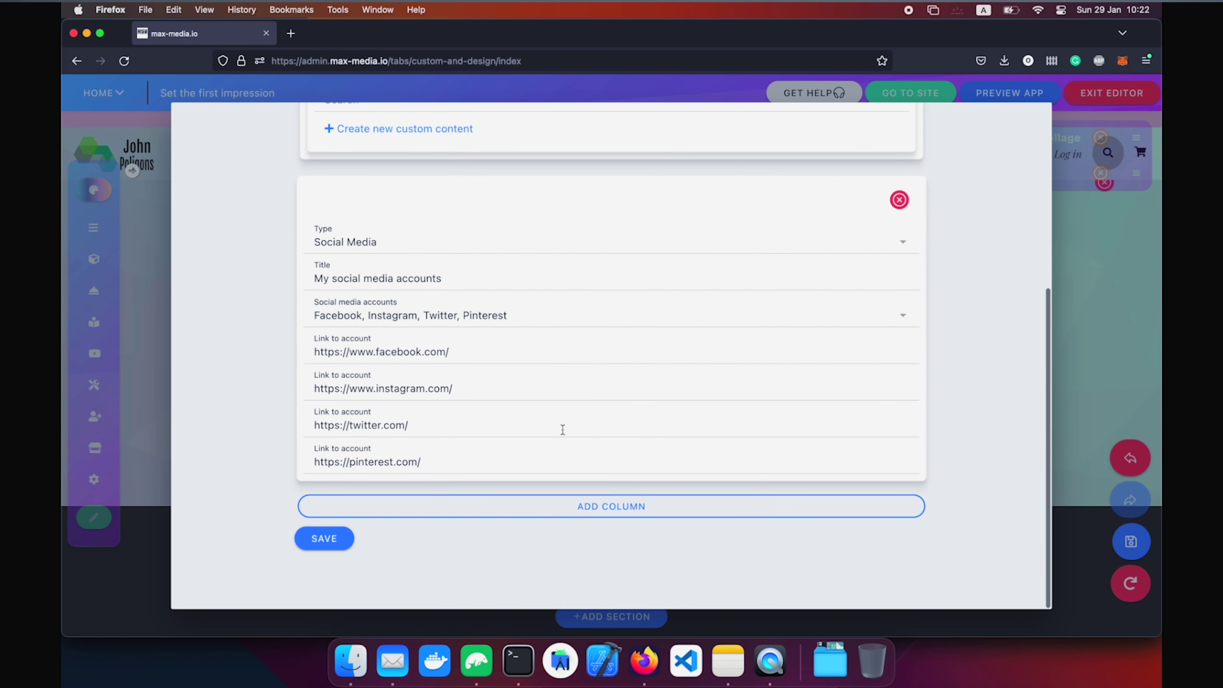
# Add a Newsletter-type column to the footer and save it.
pyautogui.click(644, 521)
pyautogui.scroll(-3, 644, 519)
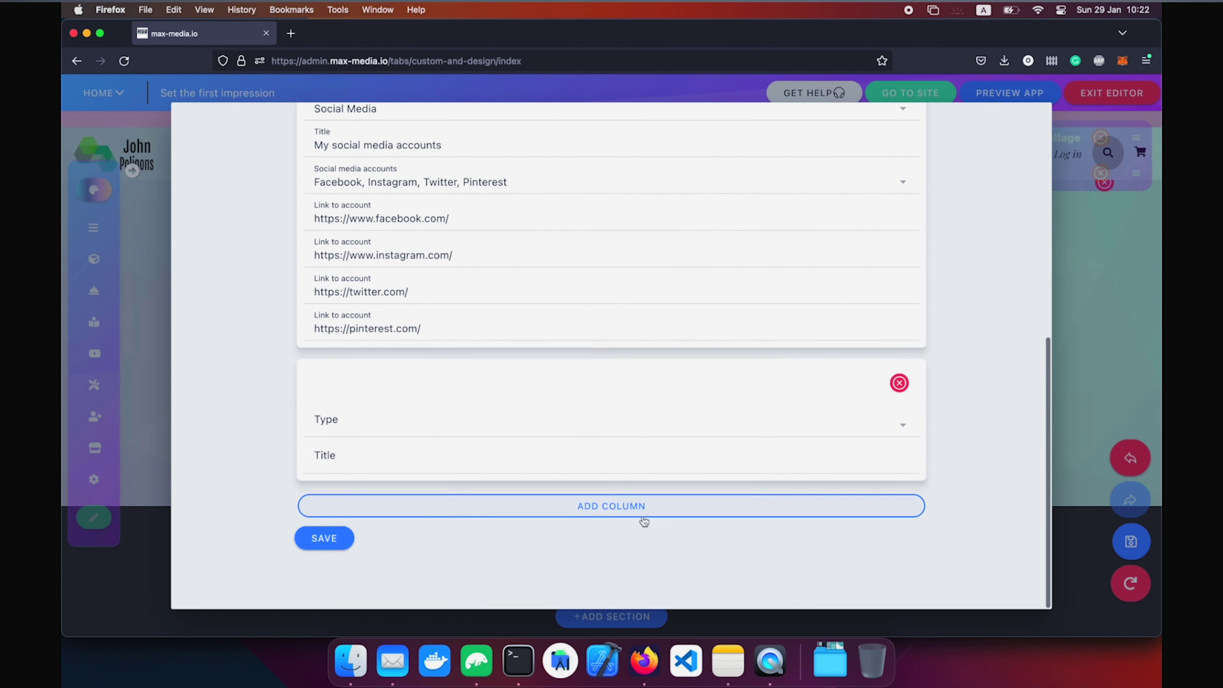
pyautogui.click(523, 430)
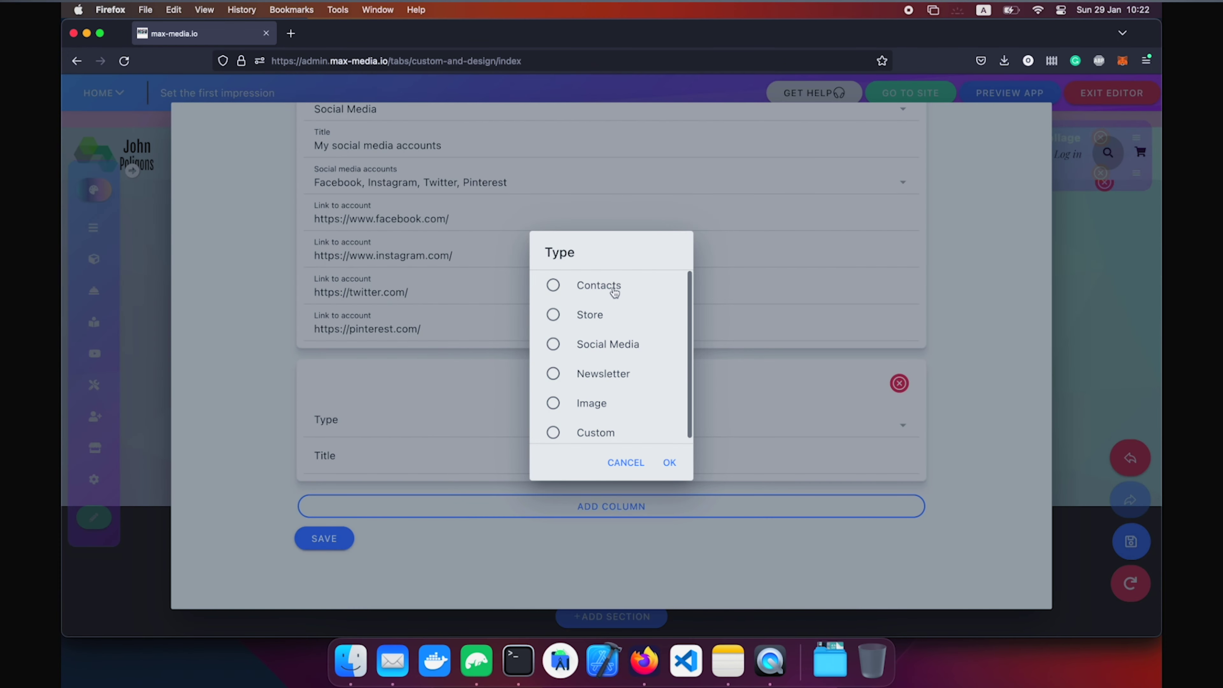
pyautogui.click(619, 378)
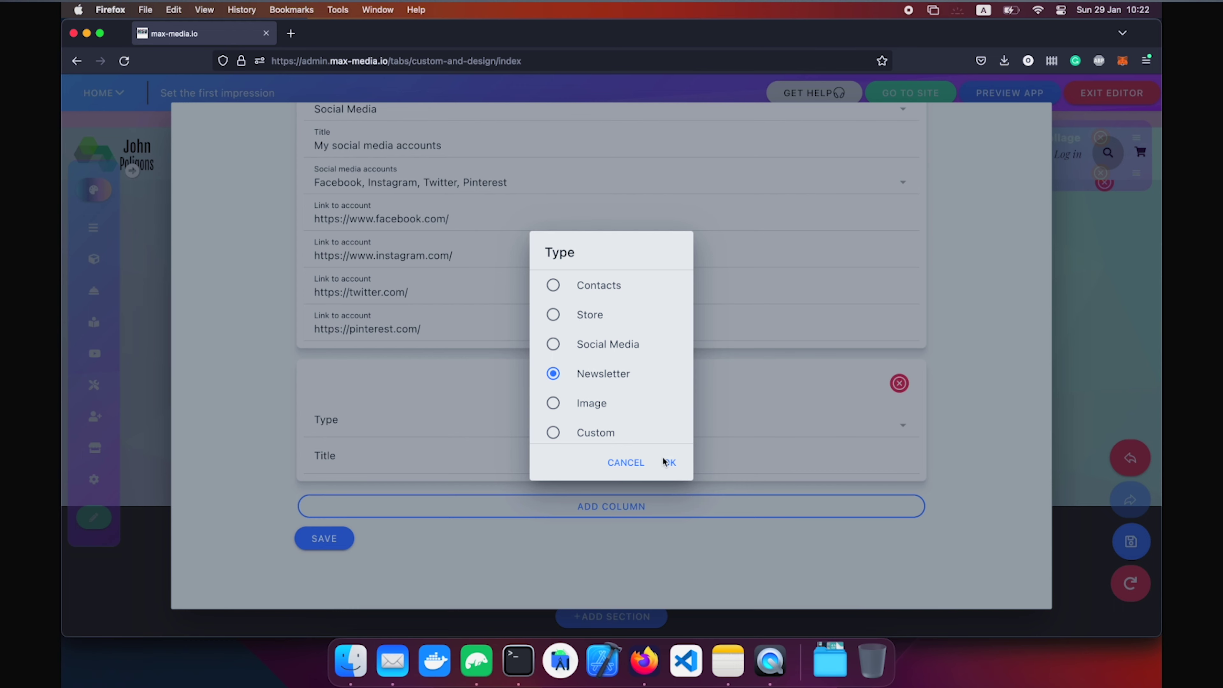
pyautogui.click(669, 464)
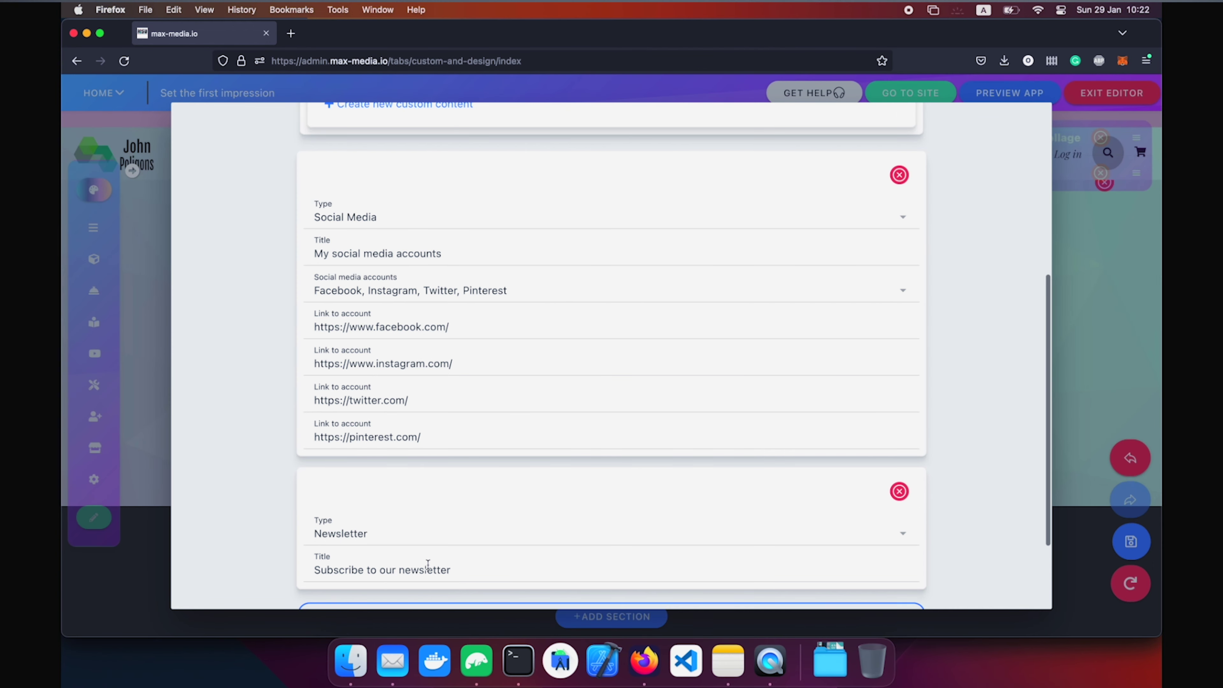
pyautogui.scroll(-3, 427, 565)
pyautogui.scroll(10, 470, 441)
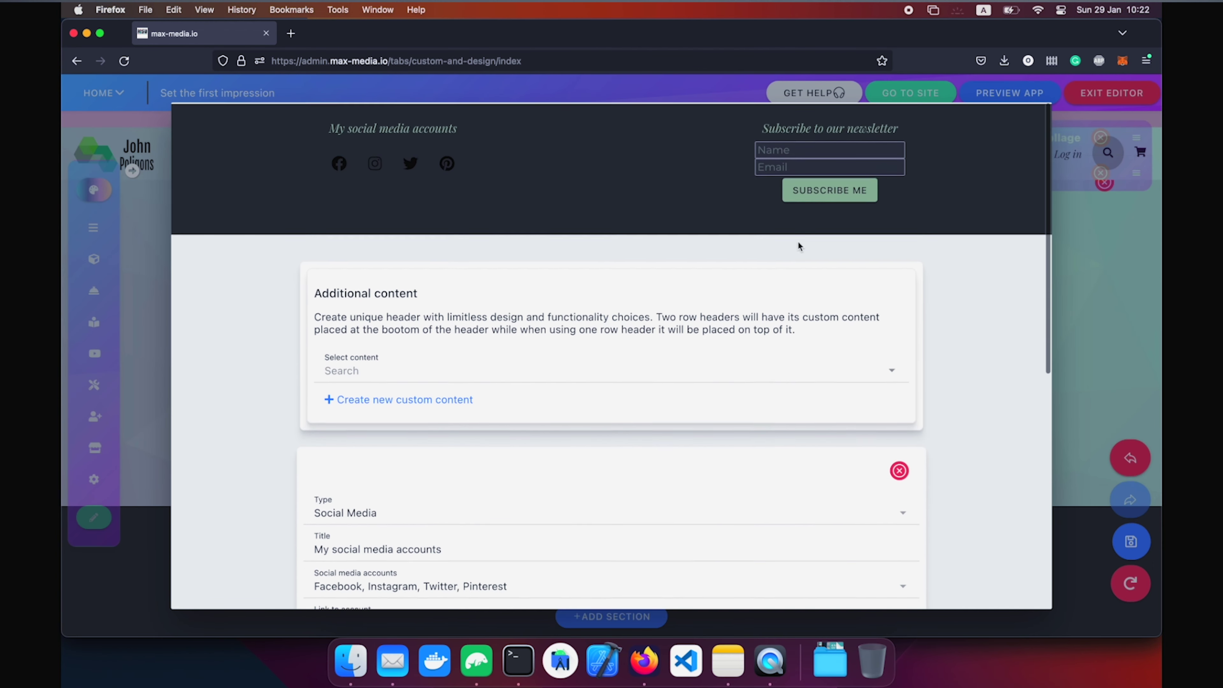
pyautogui.scroll(-10, 871, 413)
pyautogui.click(321, 536)
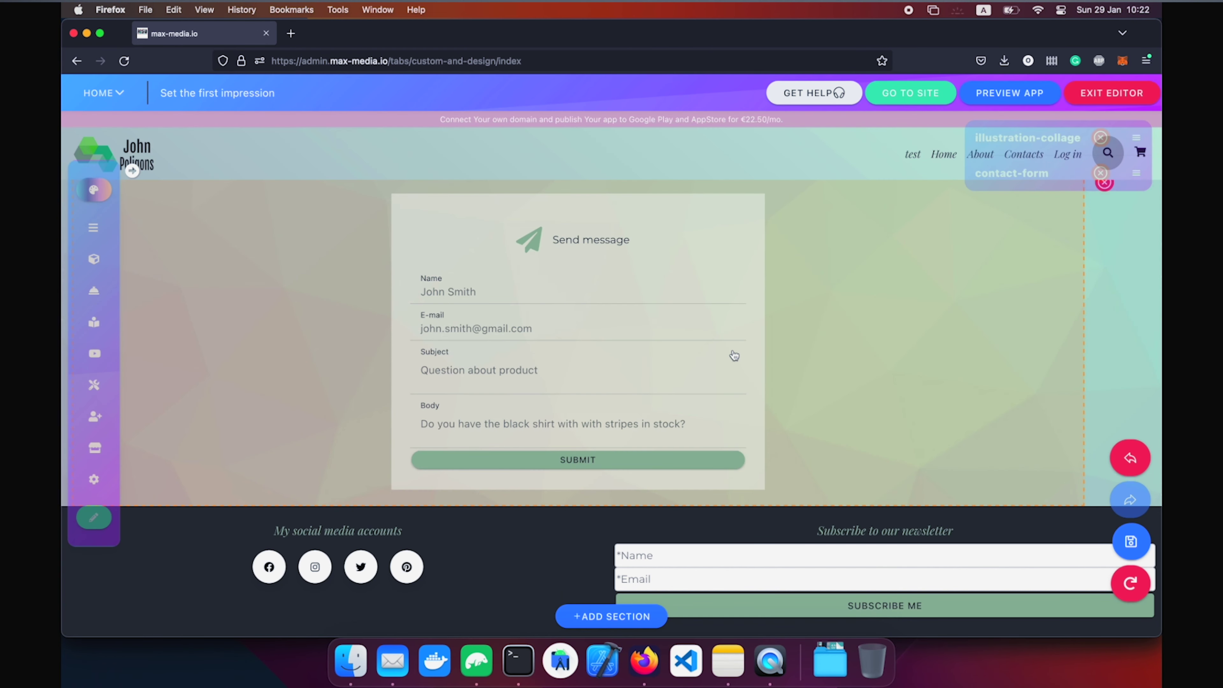
pyautogui.click(707, 544)
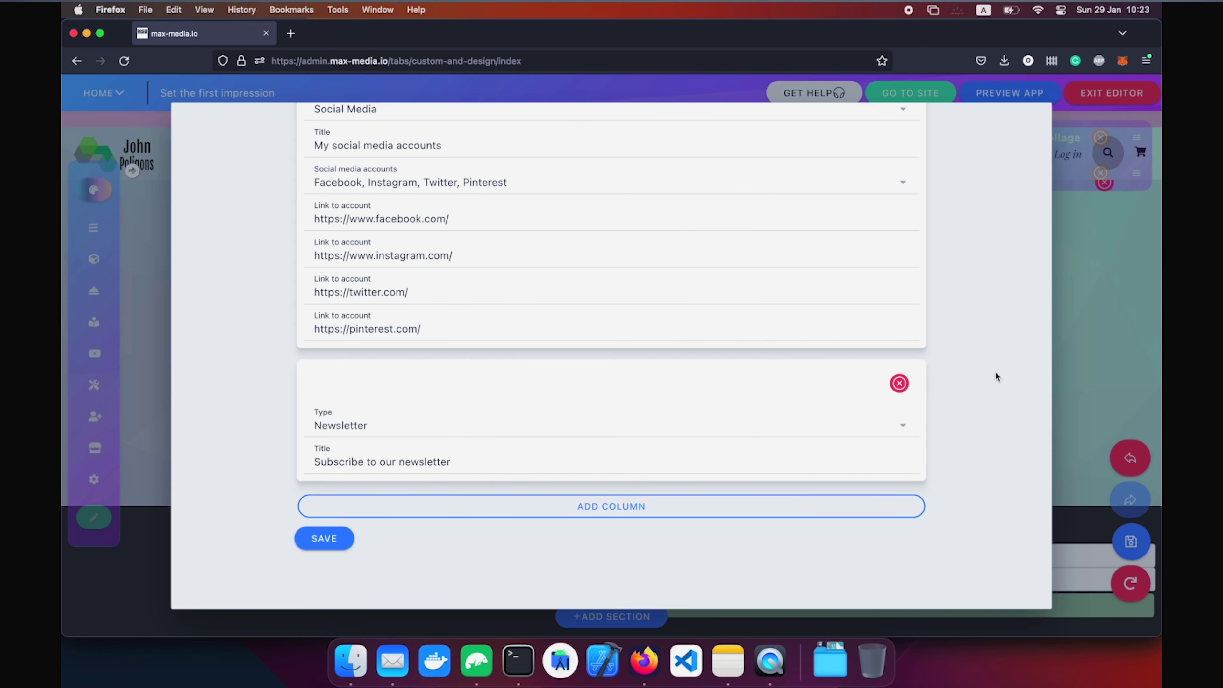
# View the footer's custom content choices without adding any, then scroll to the Social Media column.
pyautogui.scroll(10, 994, 376)
pyautogui.scroll(-10, 995, 376)
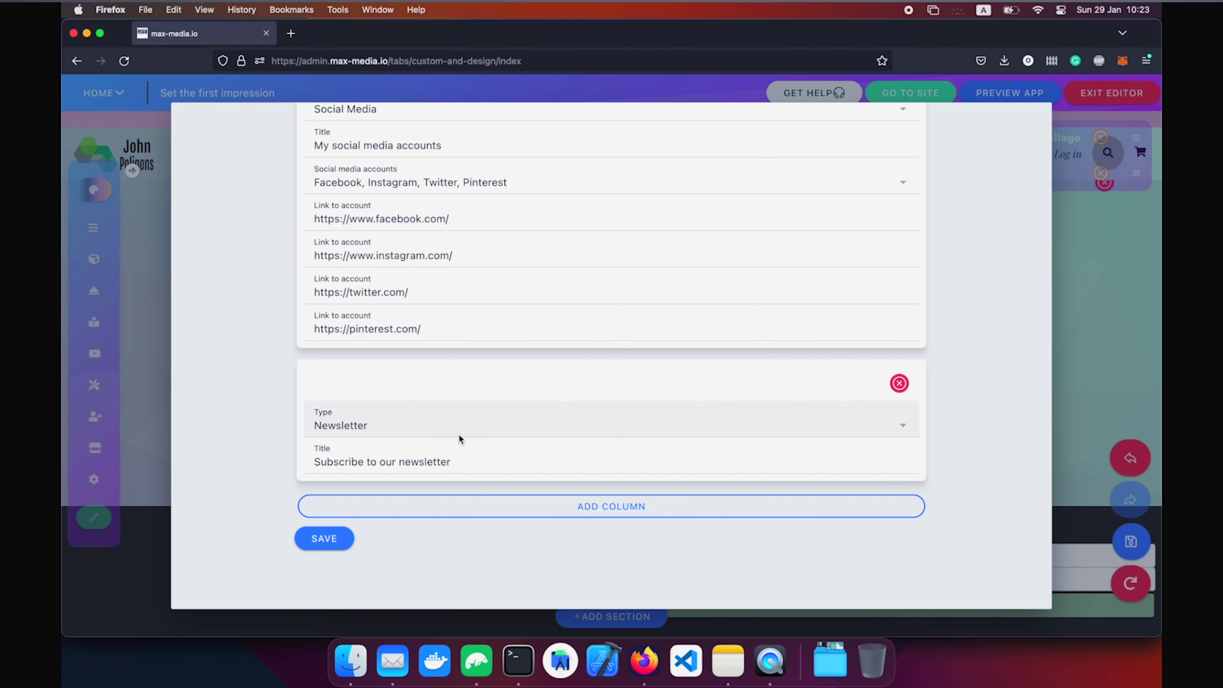
pyautogui.scroll(10, 458, 436)
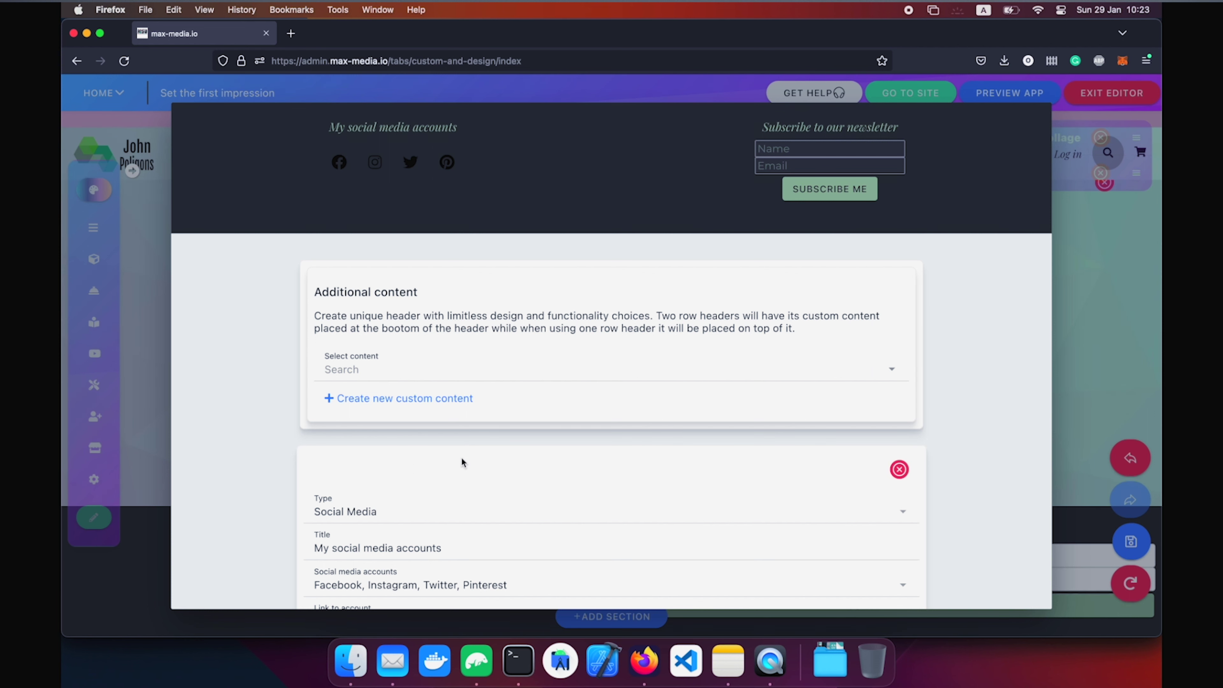
pyautogui.scroll(-5, 461, 458)
pyautogui.scroll(5, 818, 303)
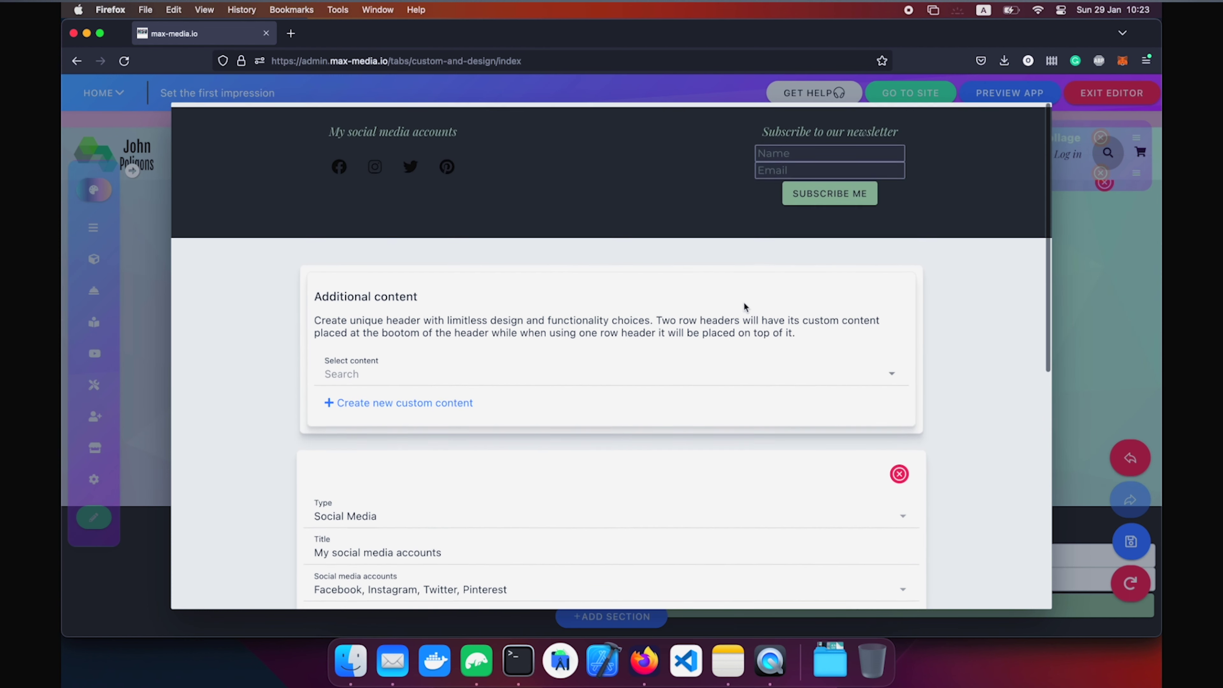
pyautogui.click(558, 370)
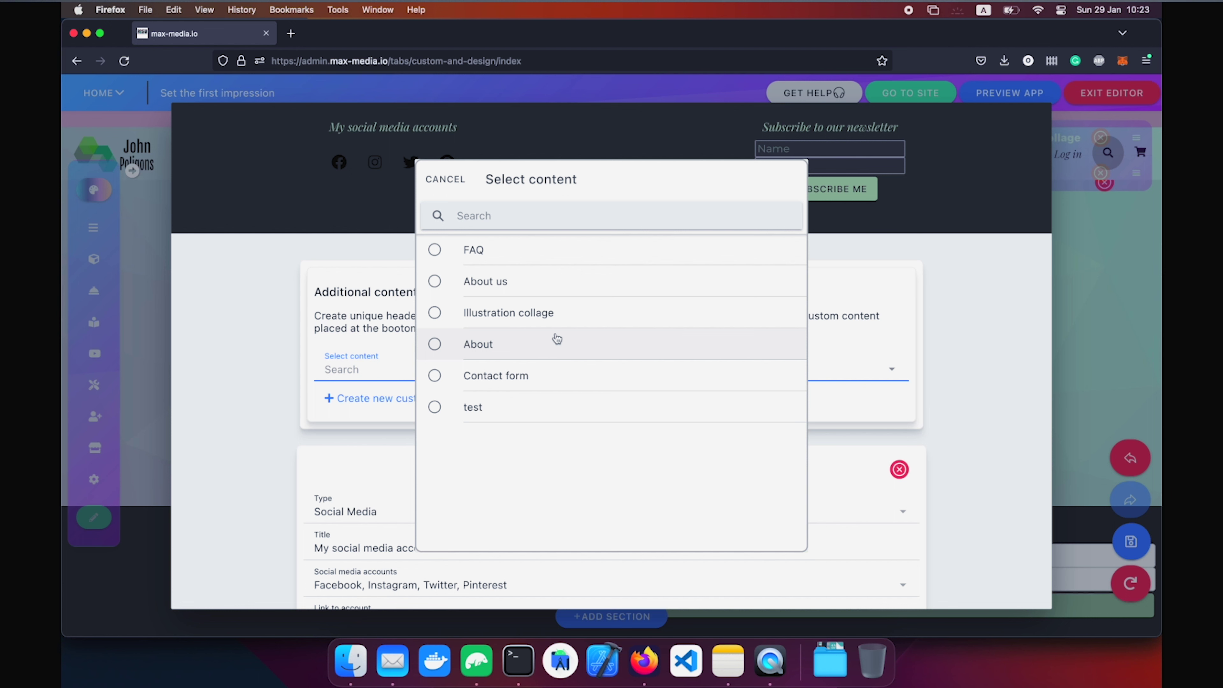
pyautogui.click(362, 369)
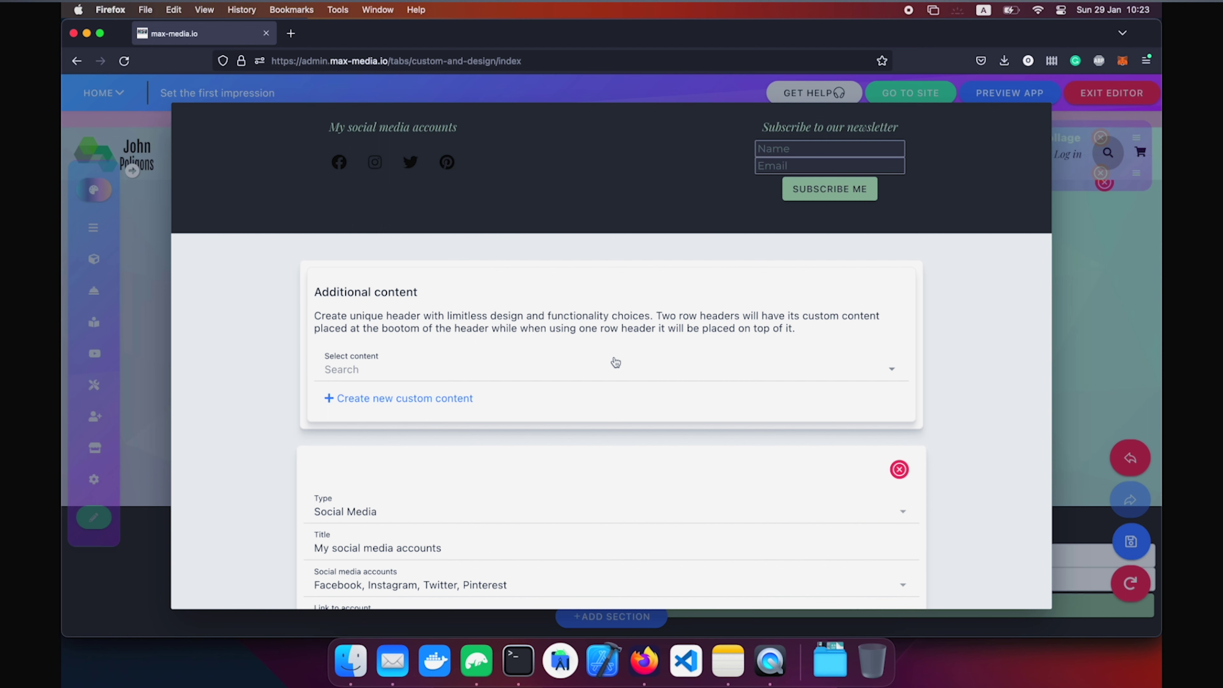
pyautogui.scroll(-8, 621, 362)
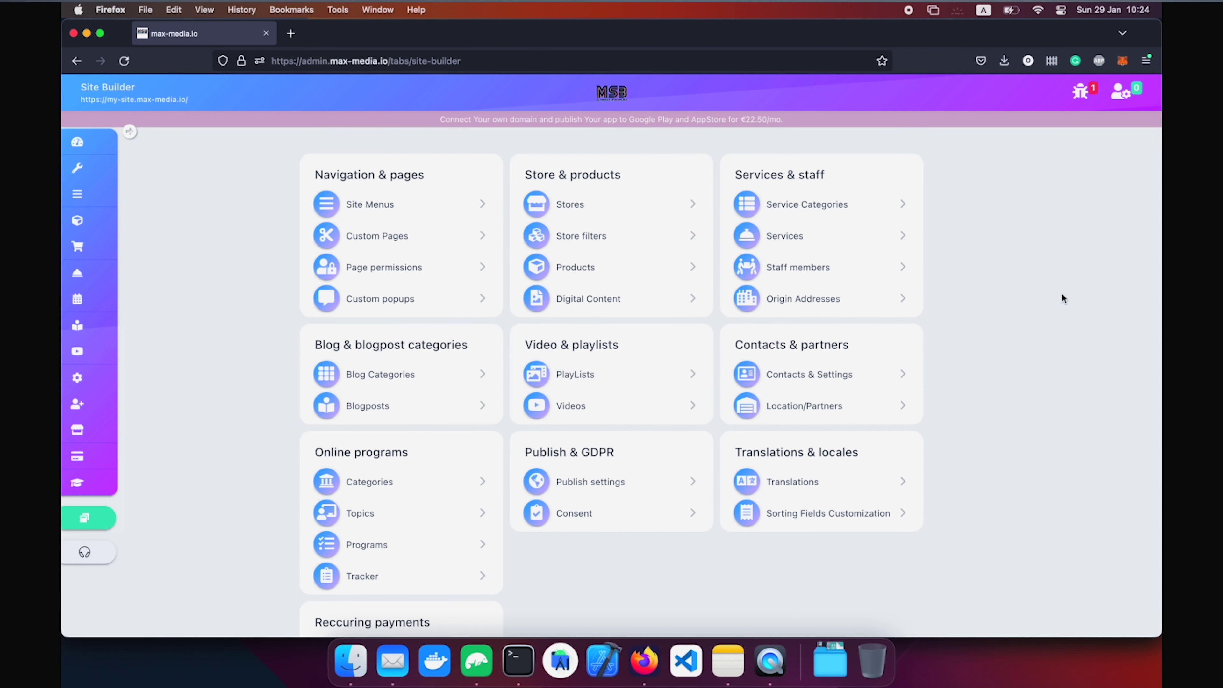
# Go to the Site Menus page reordering list.
pyautogui.moveTo(98, 168)
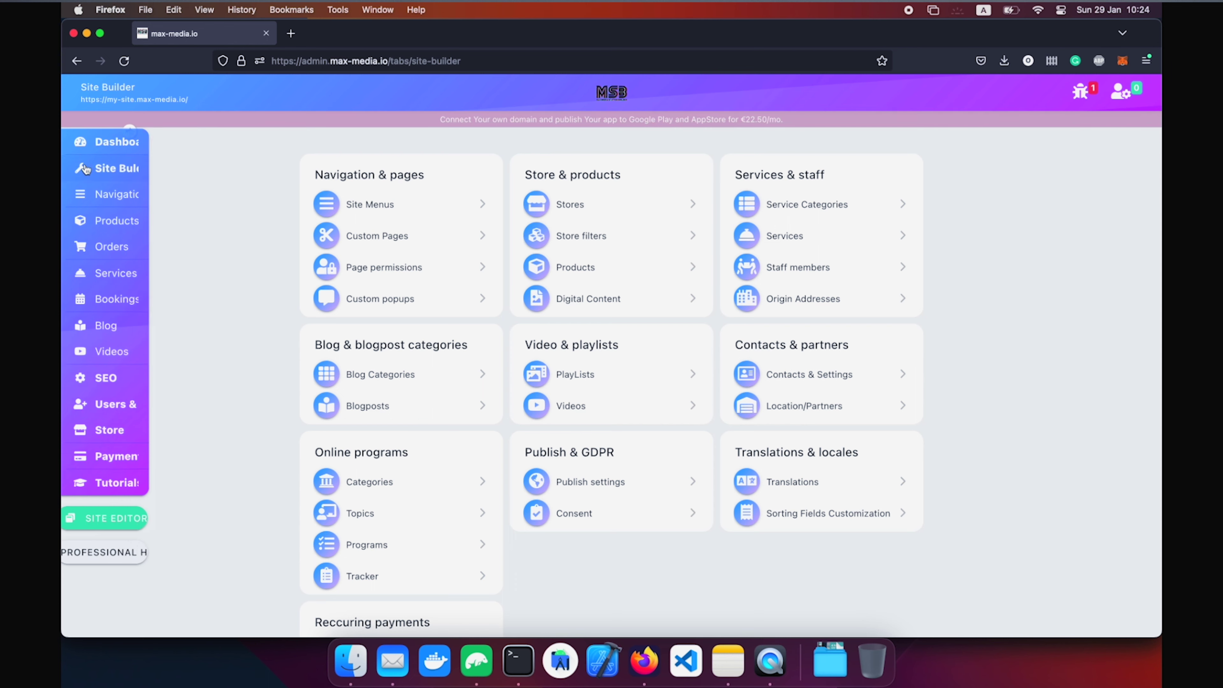
pyautogui.click(389, 201)
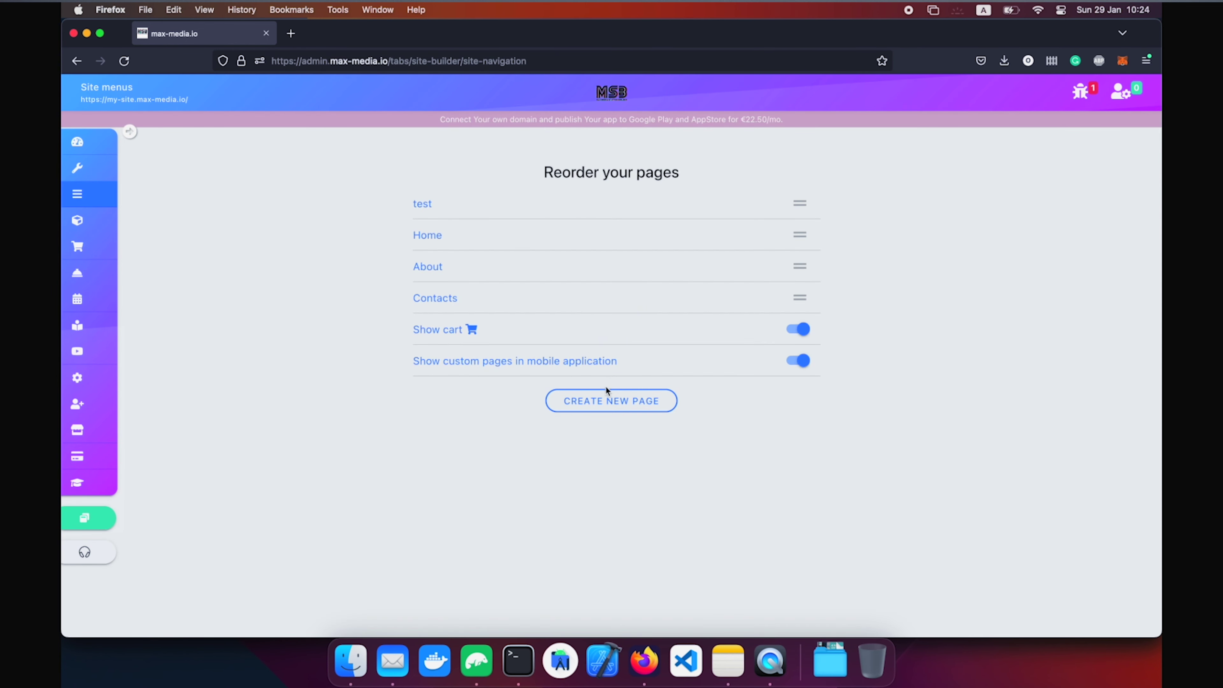
pyautogui.click(77, 63)
# Create a new menu page with the title 'Contact form'.
pyautogui.click(632, 403)
pyautogui.click(386, 176)
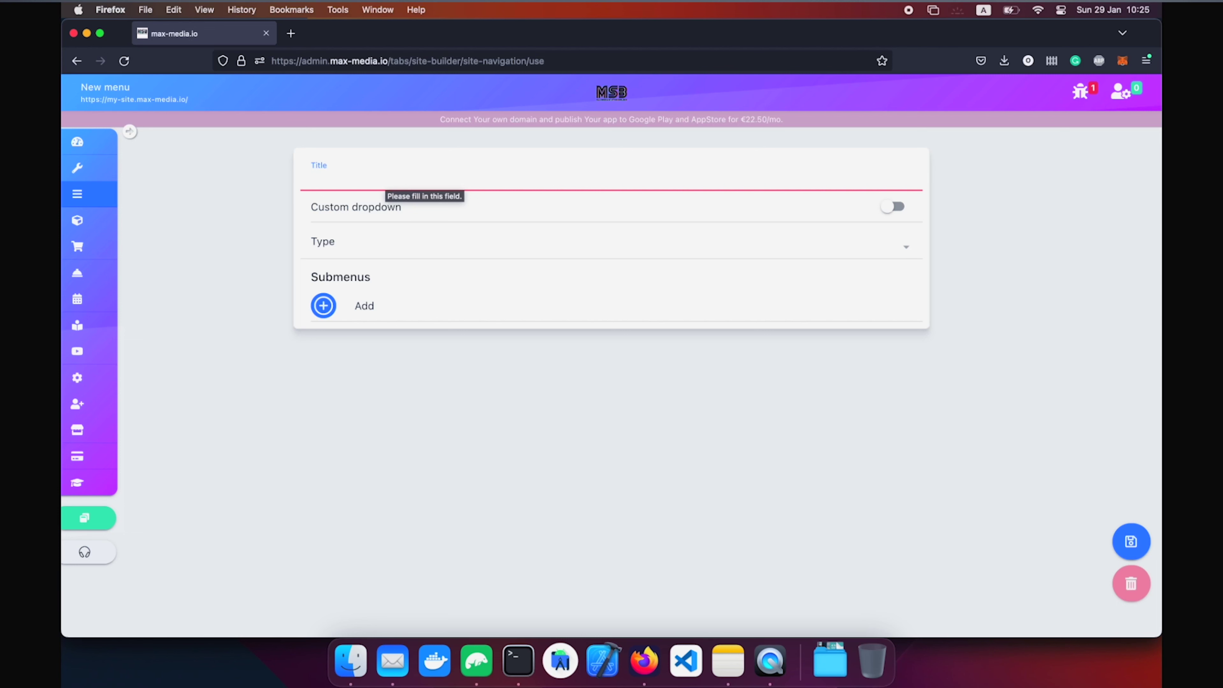
pyautogui.write('Contacr')
pyautogui.press('BackSpace')
pyautogui.write('t form')
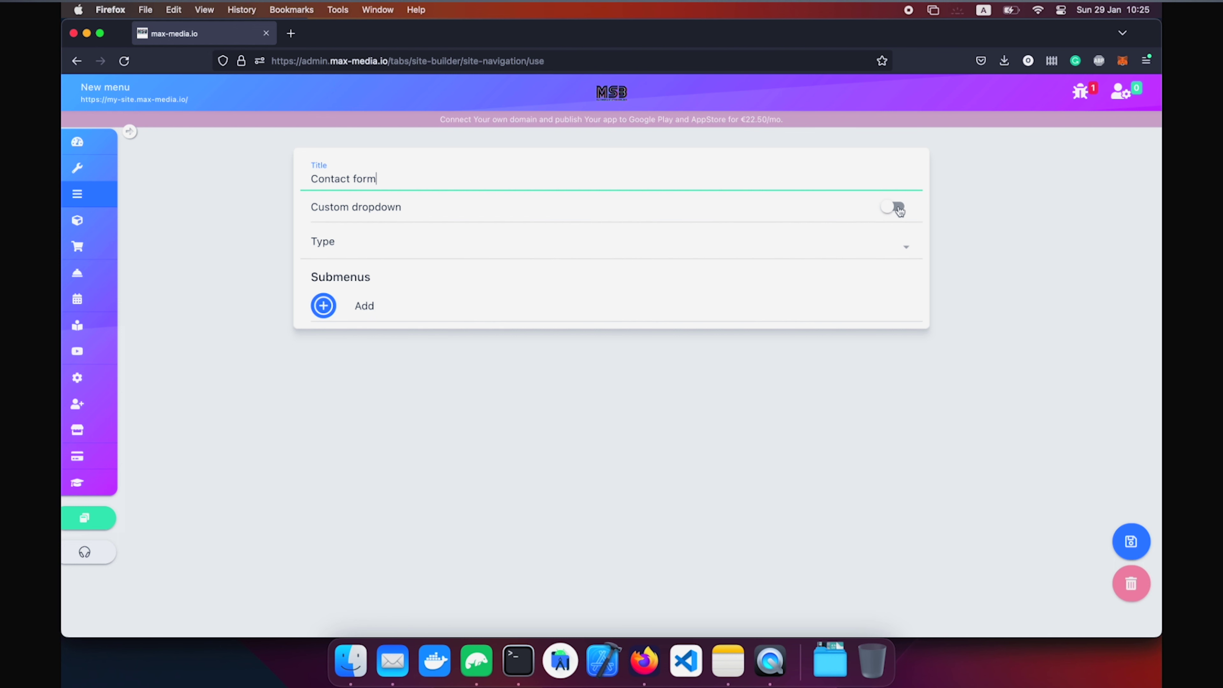
# Keep custom dropdown off and bring up the menu type choices.
pyautogui.click(897, 208)
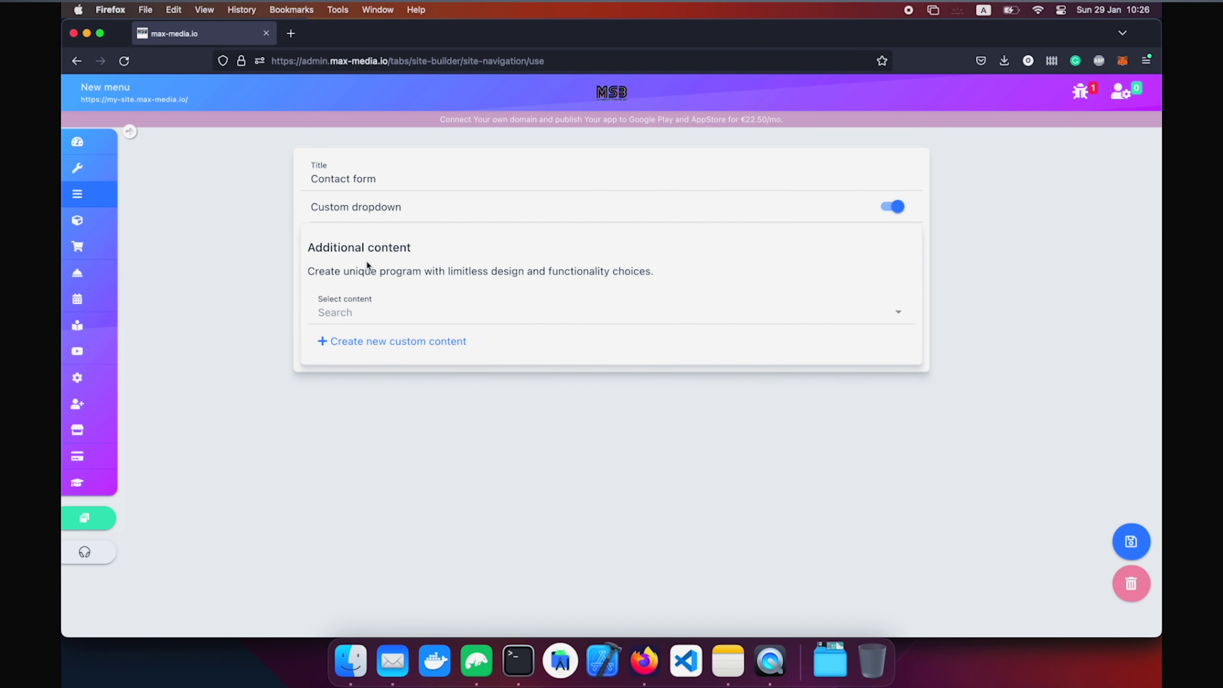
pyautogui.click(507, 240)
pyautogui.click(507, 240)
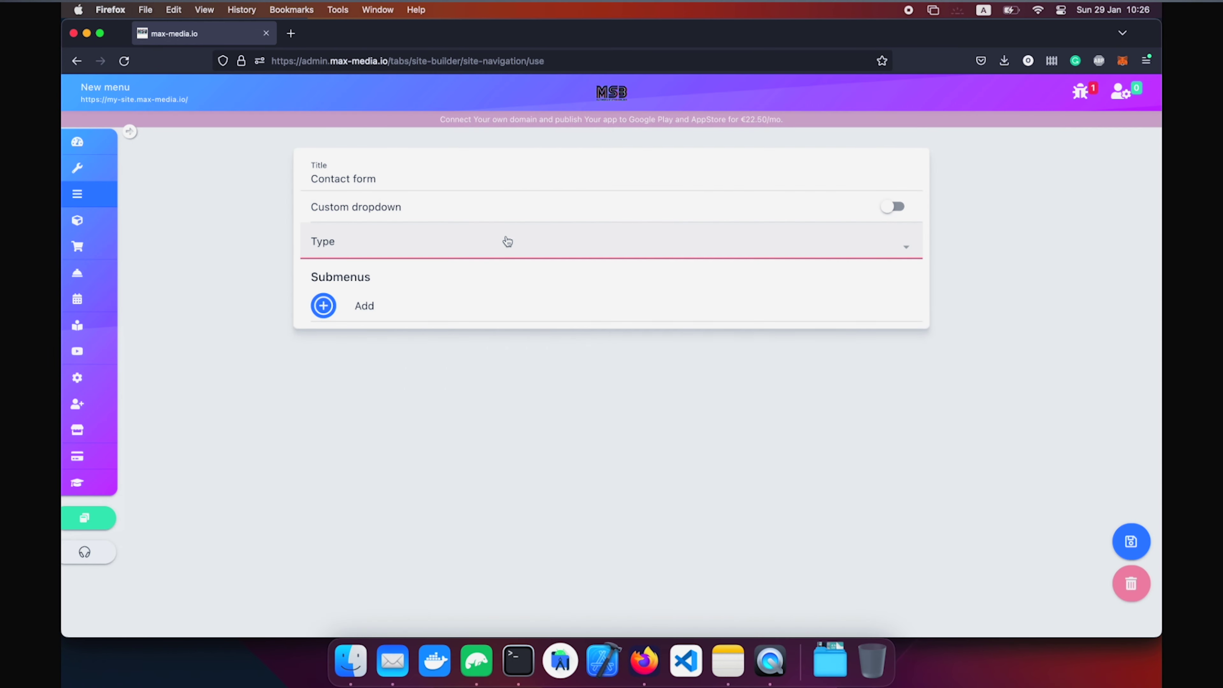
pyautogui.click(507, 241)
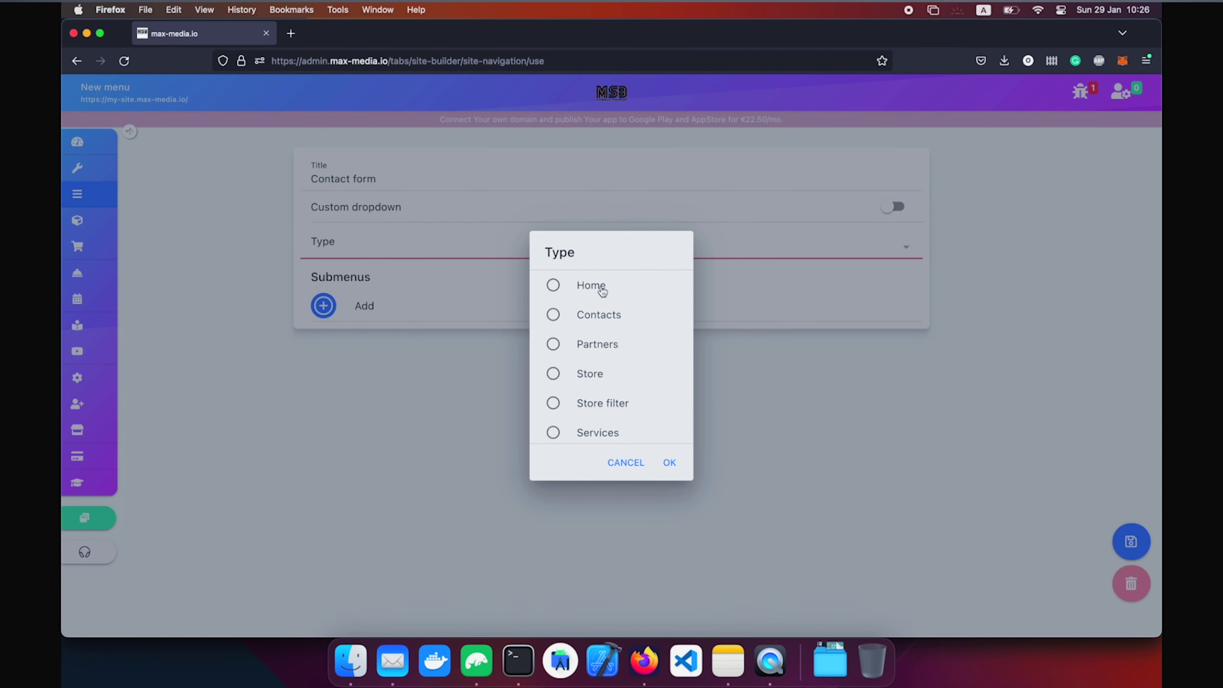
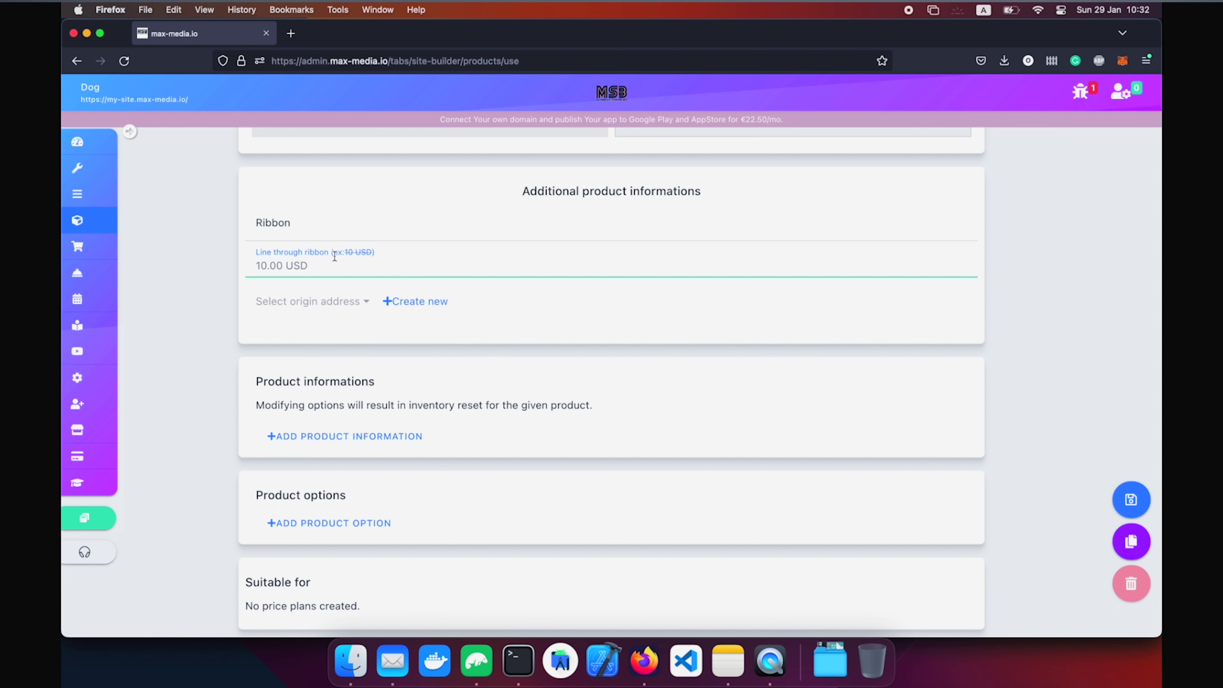
# Add a 'Colour schemes' information row to Dog reading 'This is a description of the colour schemes'.
pyautogui.click(355, 436)
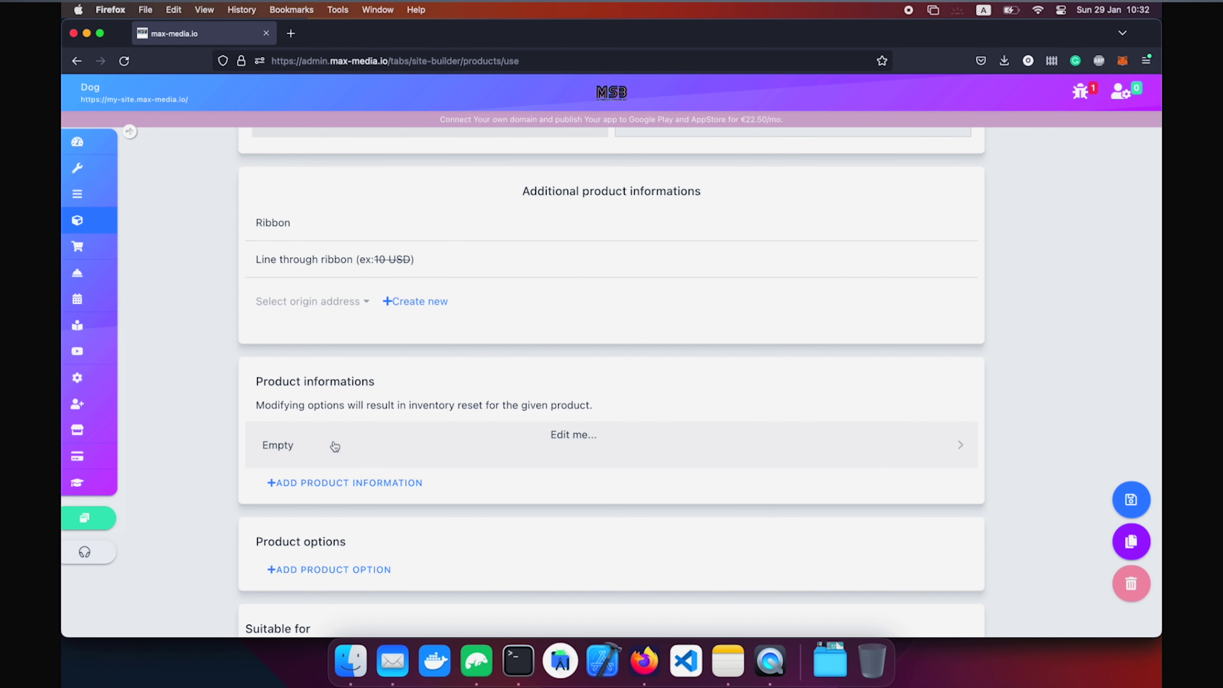
pyautogui.click(334, 446)
pyautogui.click(298, 143)
pyautogui.press('BackSpace')
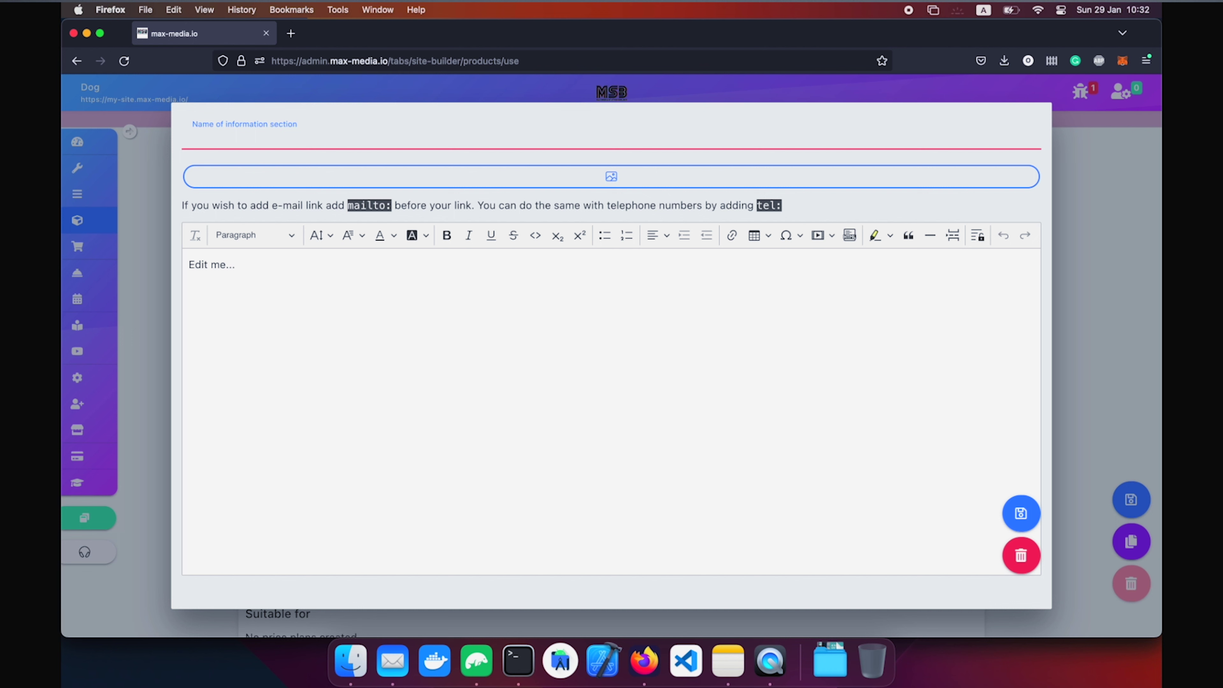
pyautogui.write('Colour schemes')
pyautogui.tripleClick(289, 287)
pyautogui.write('This is a description od')
pyautogui.press('BackSpace')
pyautogui.write('f the colour schemes')
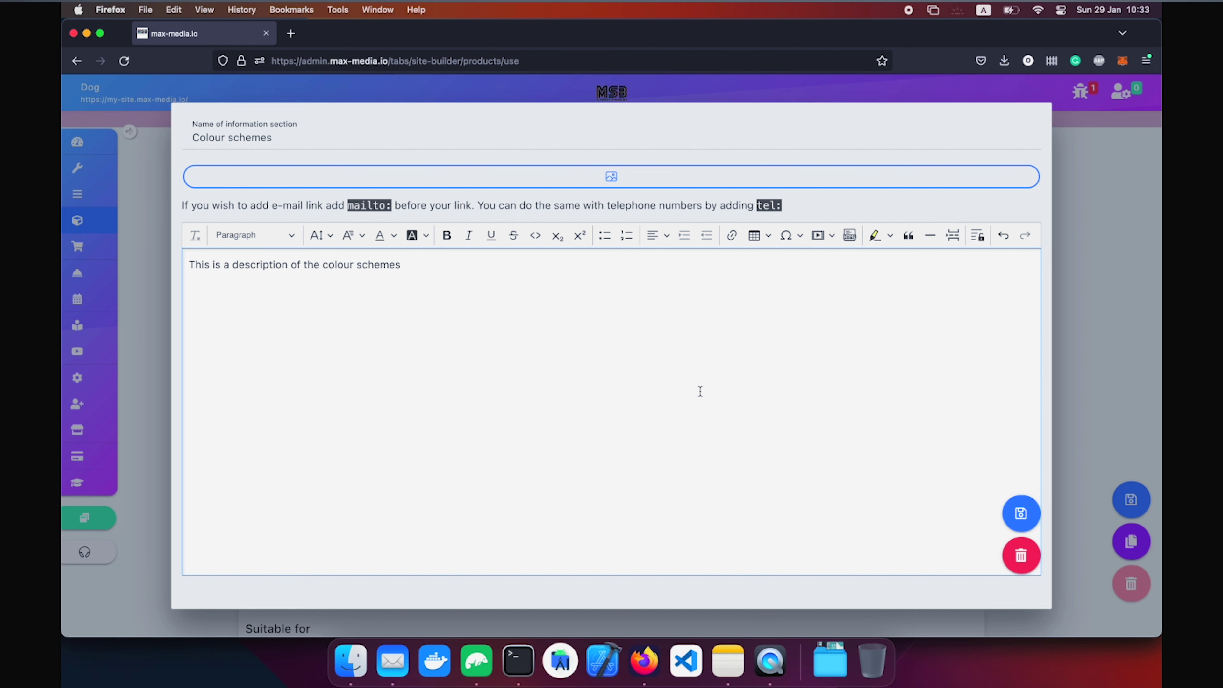
# Save the Colour schemes information section.
pyautogui.click(1020, 513)
pyautogui.scroll(5, 702, 293)
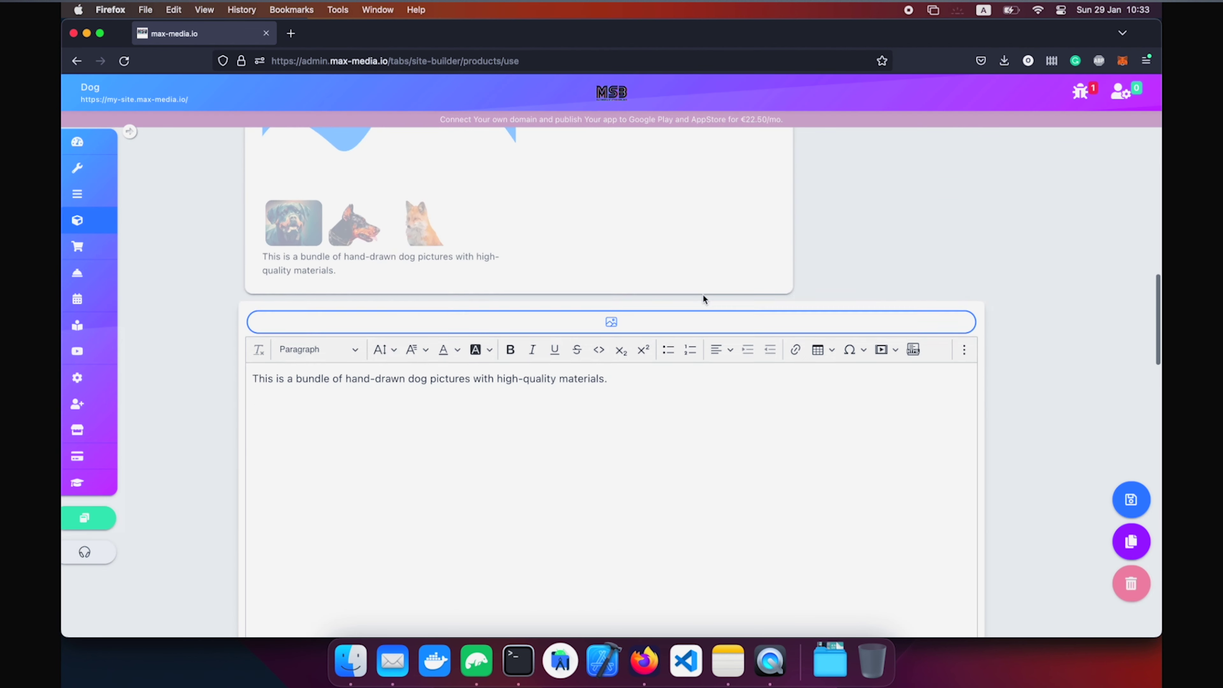
pyautogui.scroll(-10, 625, 362)
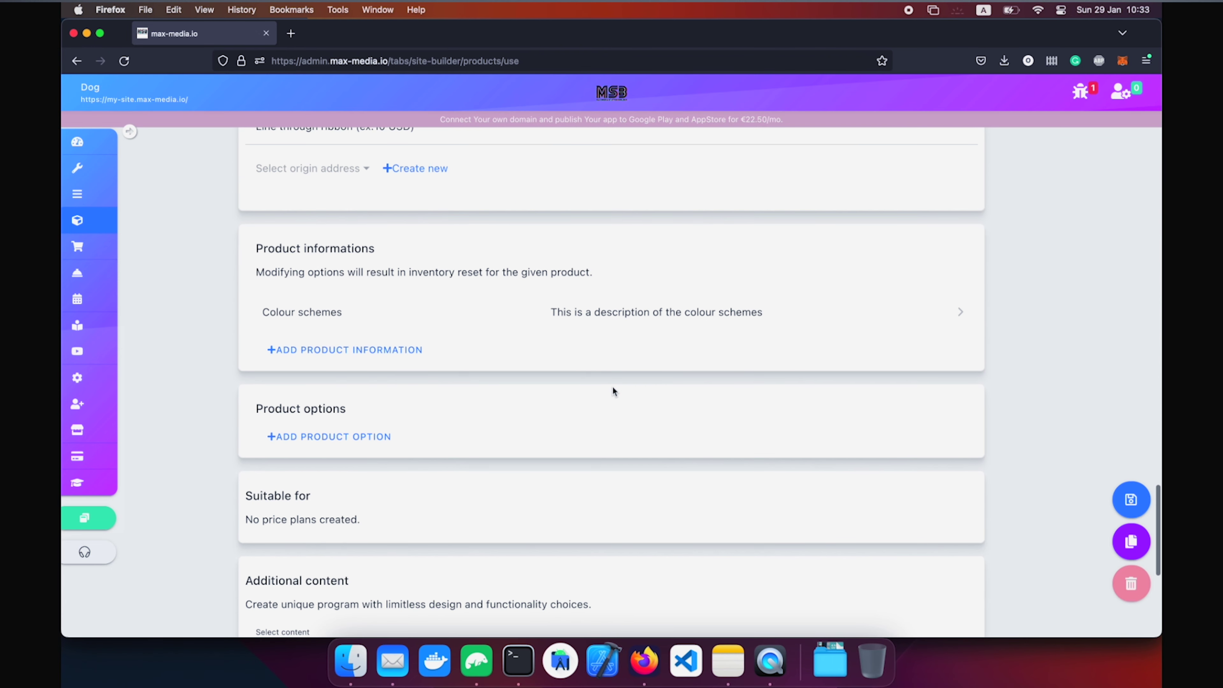
pyautogui.scroll(-4, 613, 390)
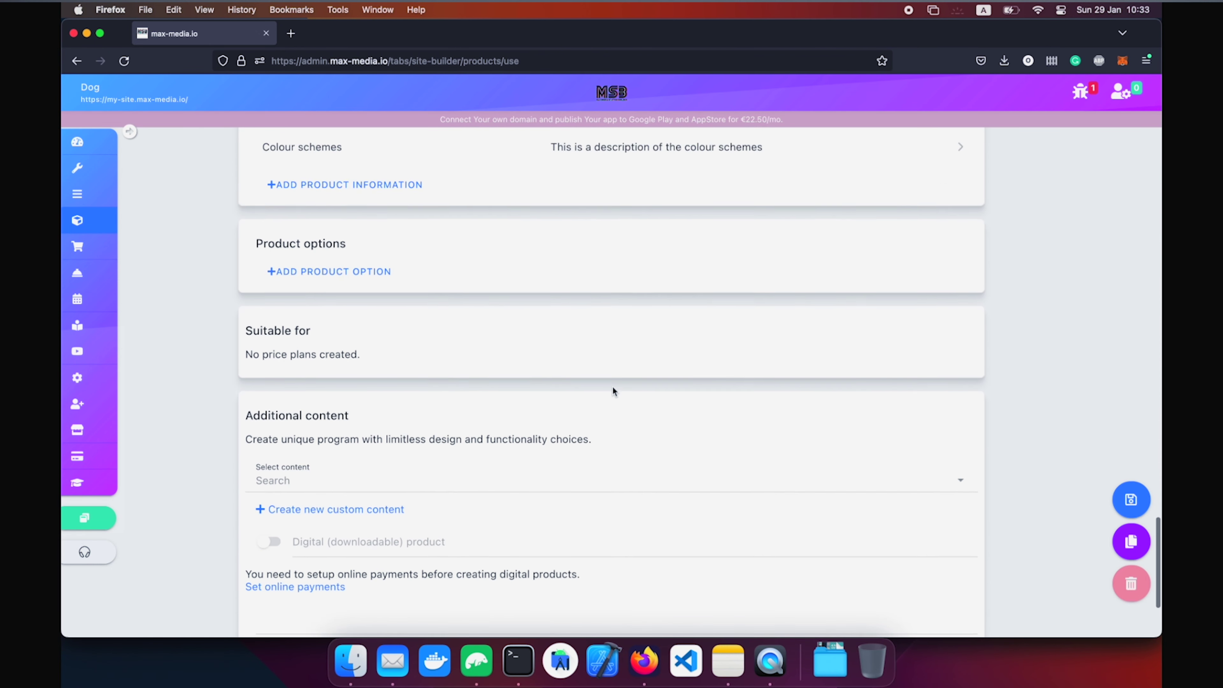
pyautogui.scroll(1, 612, 391)
# Add a product option named 'Size' with a first choice of 5x10.
pyautogui.click(334, 328)
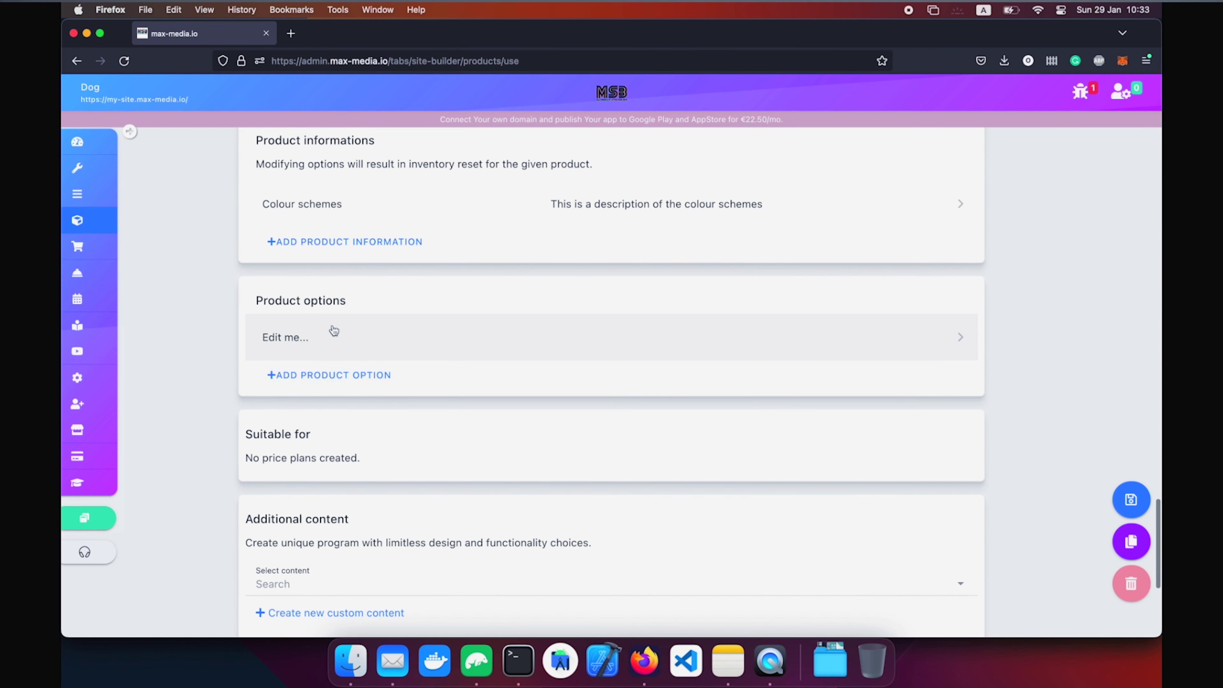
pyautogui.click(333, 329)
pyautogui.click(563, 197)
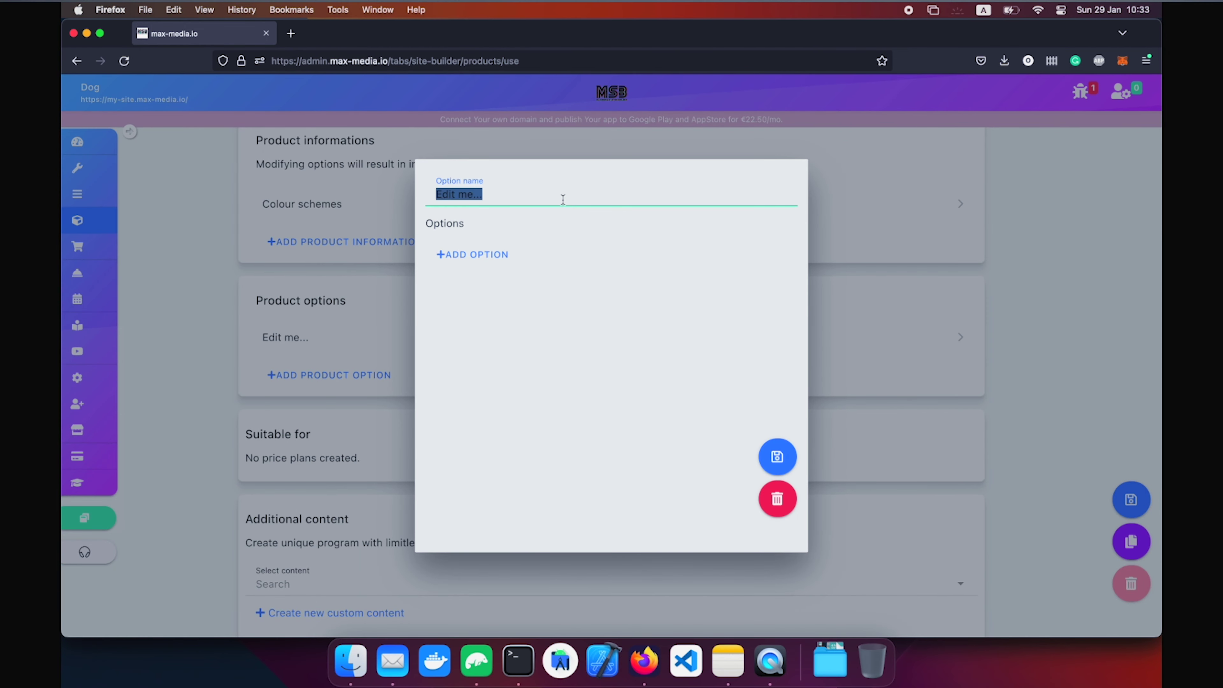
pyautogui.write('Size')
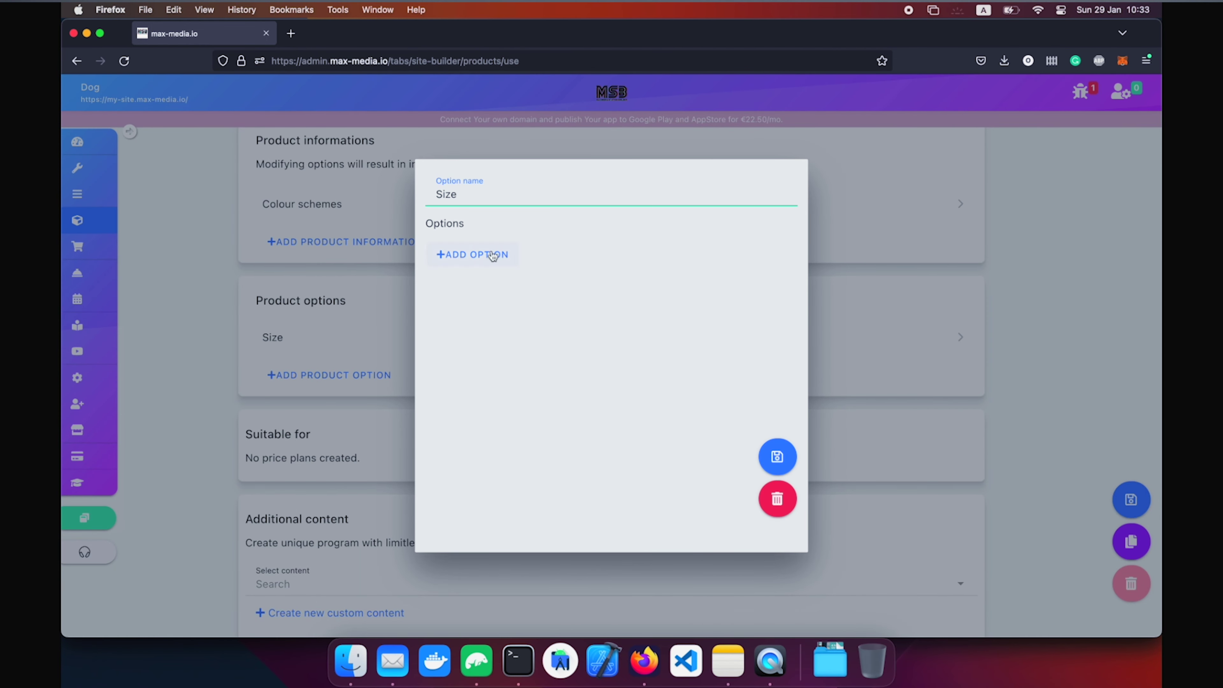
pyautogui.click(492, 255)
pyautogui.click(503, 273)
pyautogui.write('5')
pyautogui.write('h')
pyautogui.press('BackSpace')
pyautogui.write('x10')
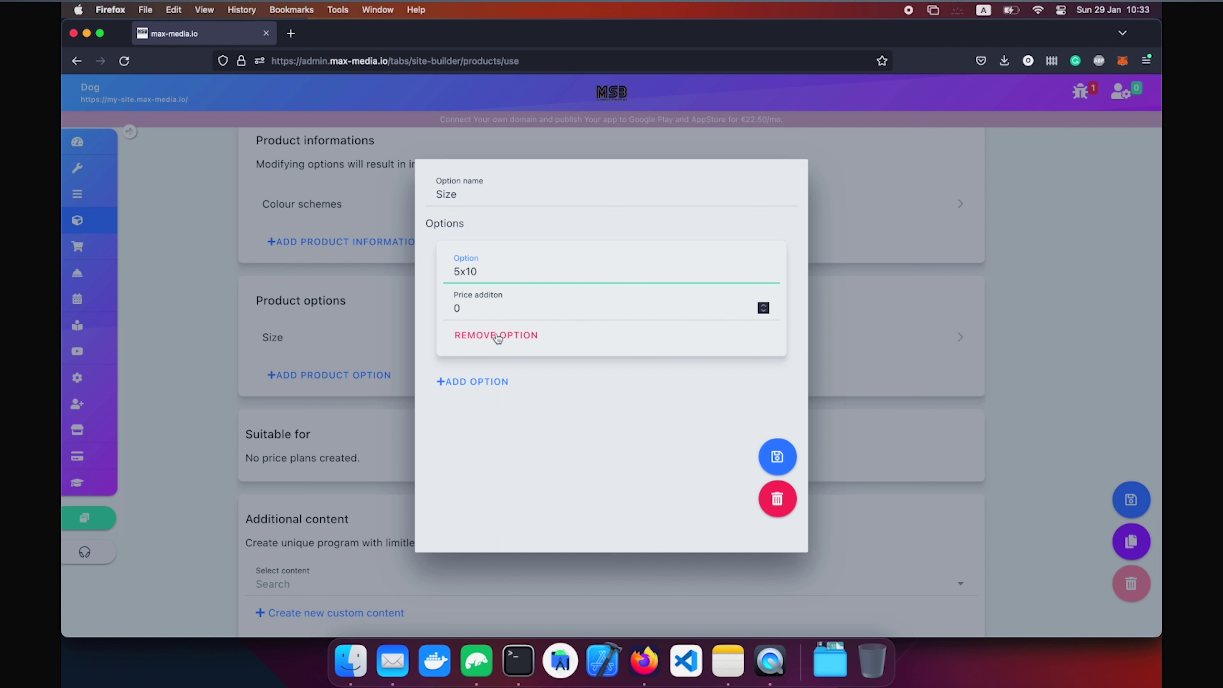
# Add a second Size choice 10x20 with a price addition of 10, and save the option.
pyautogui.click(482, 381)
pyautogui.click(482, 390)
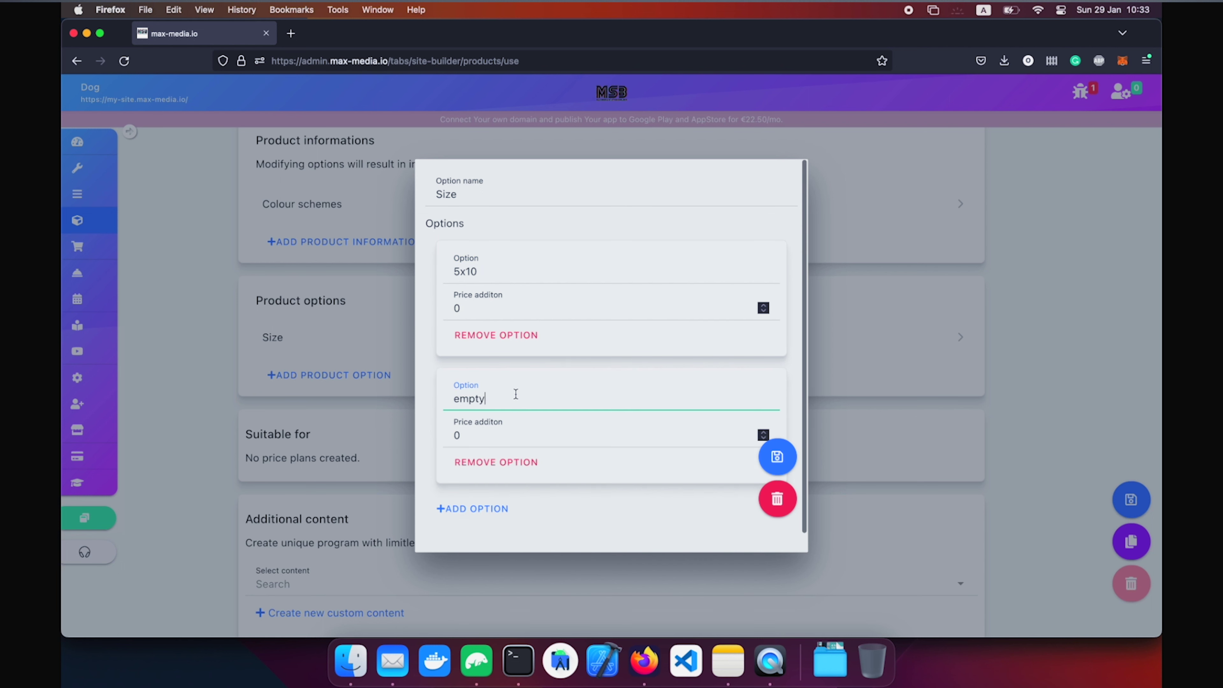
pyautogui.write('10x20')
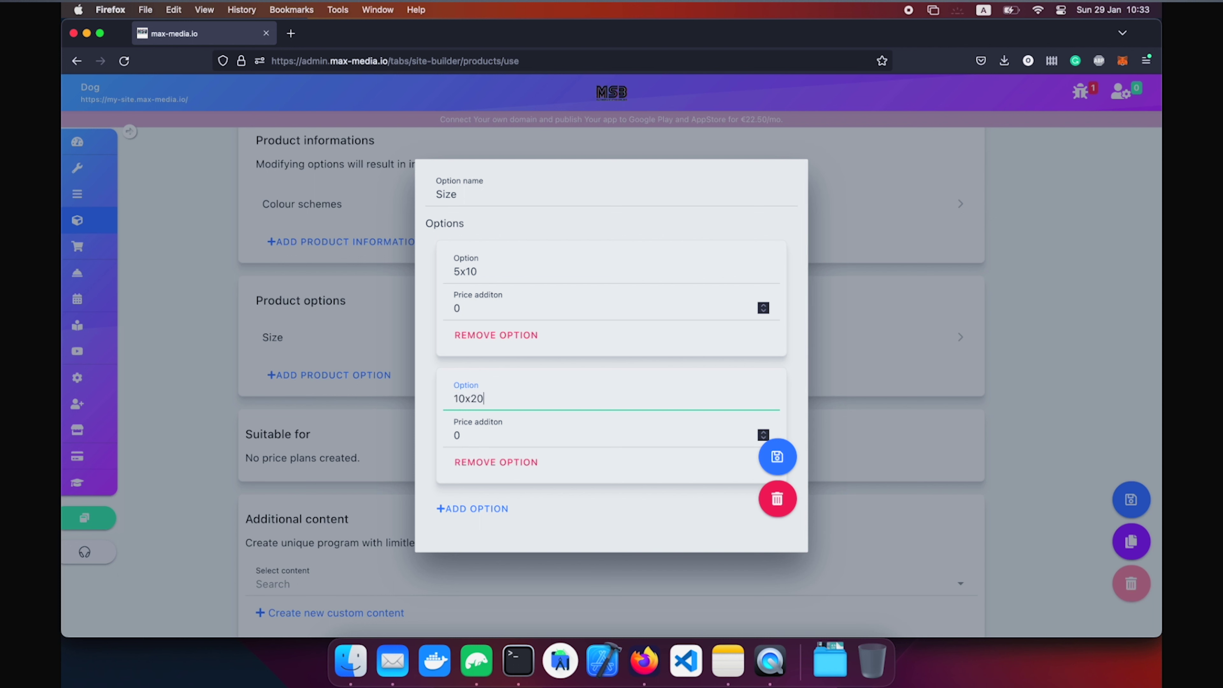
pyautogui.click(502, 441)
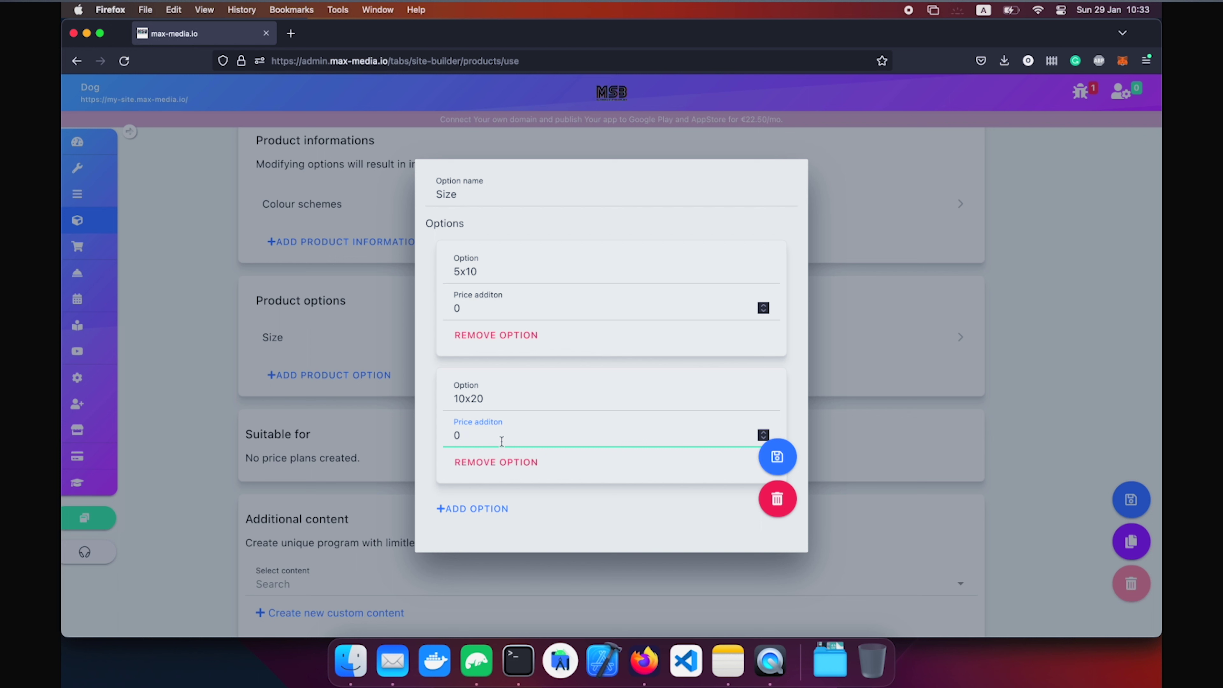
pyautogui.press('BackSpace')
pyautogui.write('10')
pyautogui.click(776, 456)
pyautogui.scroll(3, 567, 471)
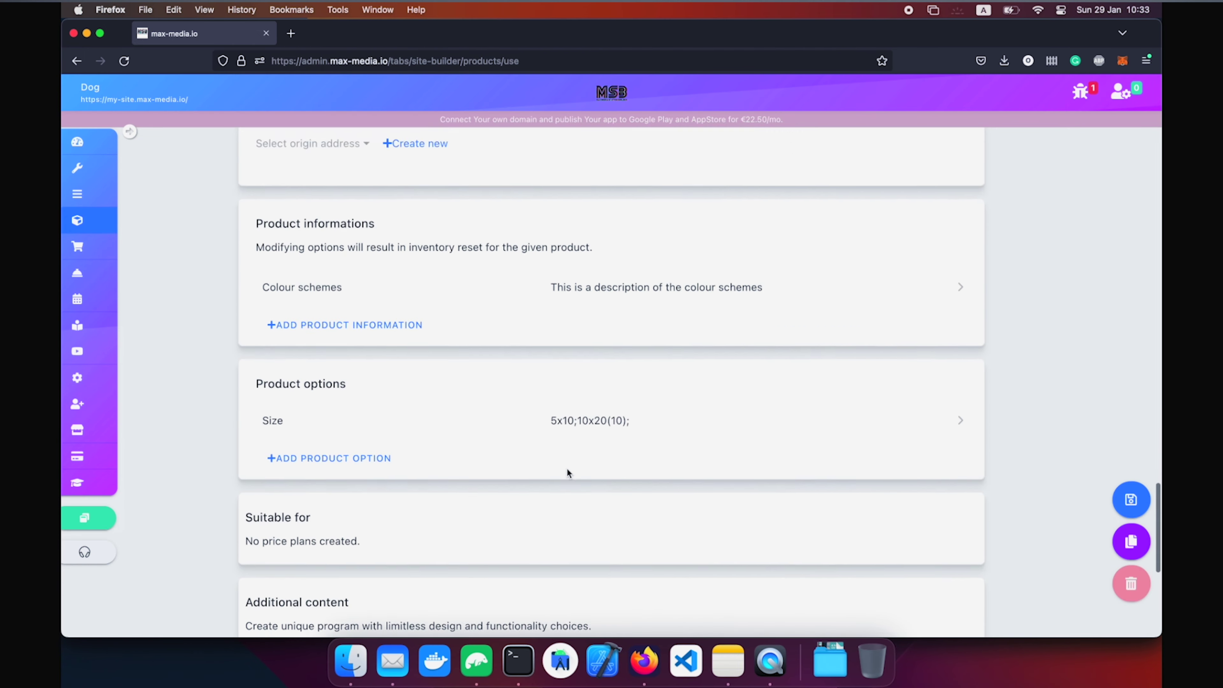
pyautogui.scroll(15, 492, 398)
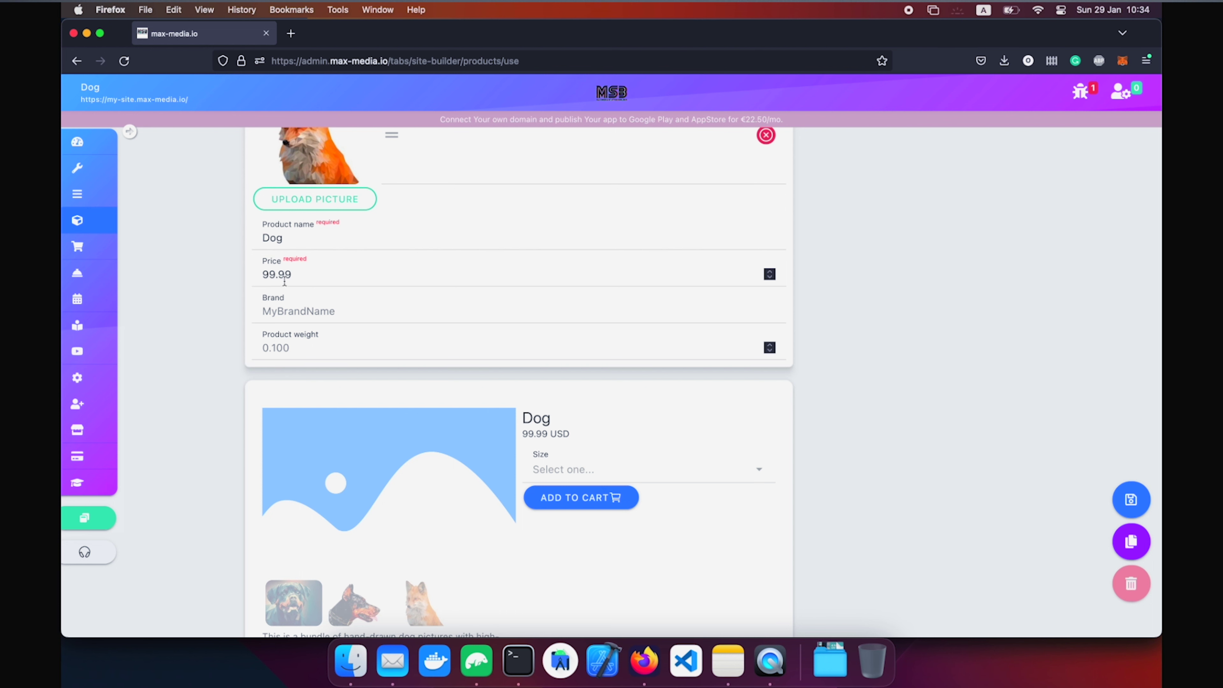
pyautogui.doubleClick(323, 276)
pyautogui.tripleClick(323, 276)
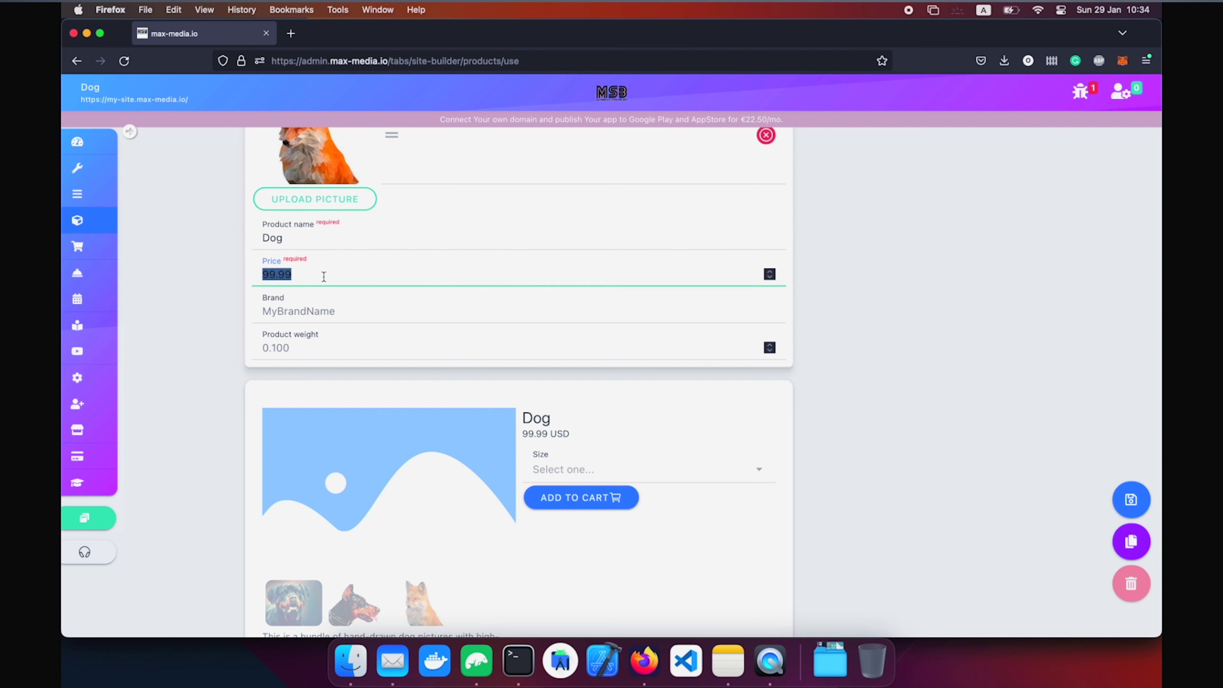
pyautogui.click(612, 474)
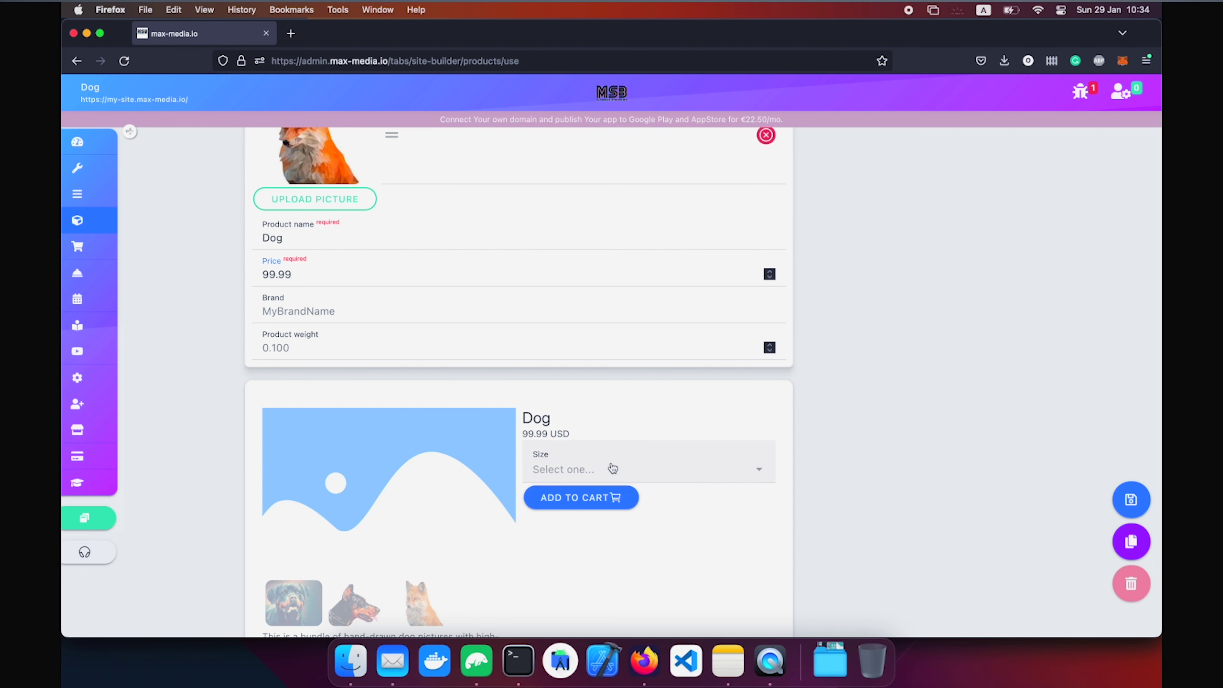
pyautogui.click(631, 406)
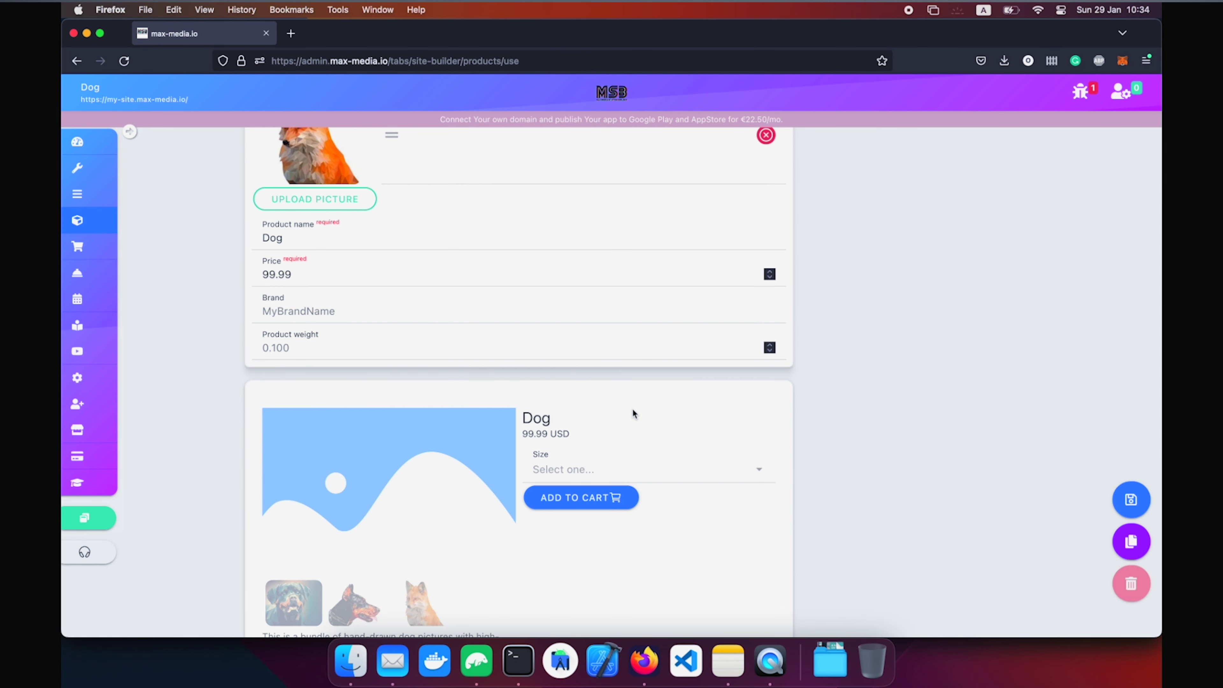
pyautogui.scroll(-20, 566, 404)
pyautogui.scroll(3, 566, 404)
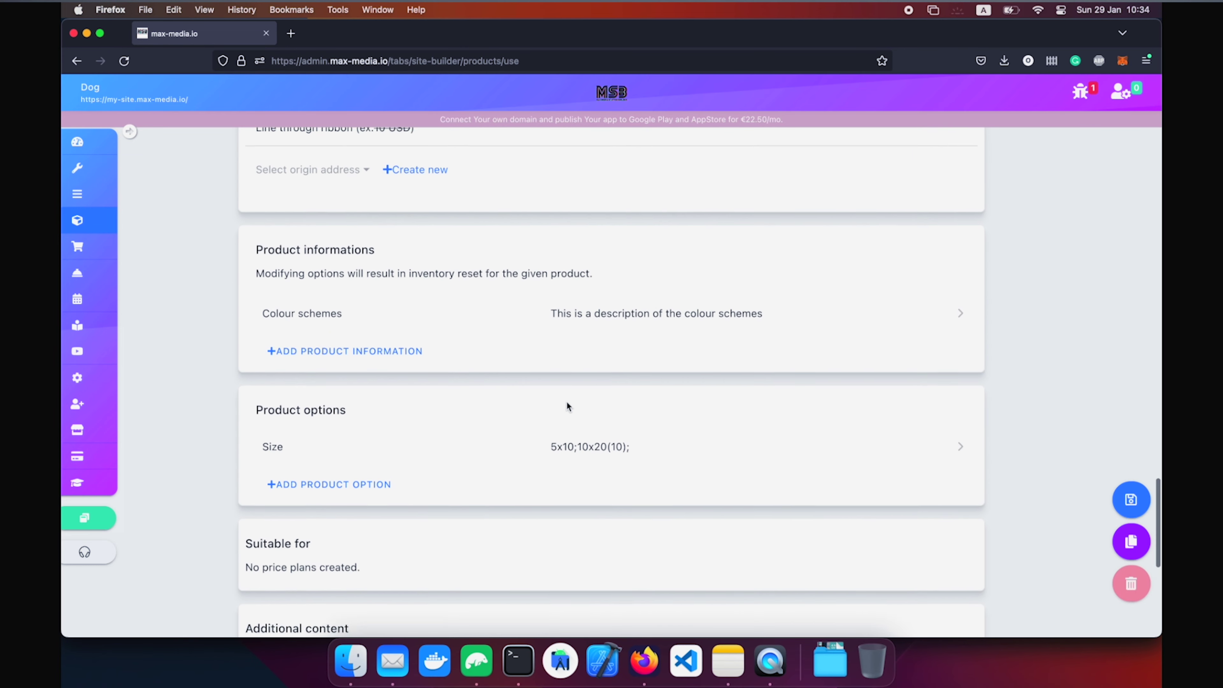
pyautogui.scroll(-4, 566, 404)
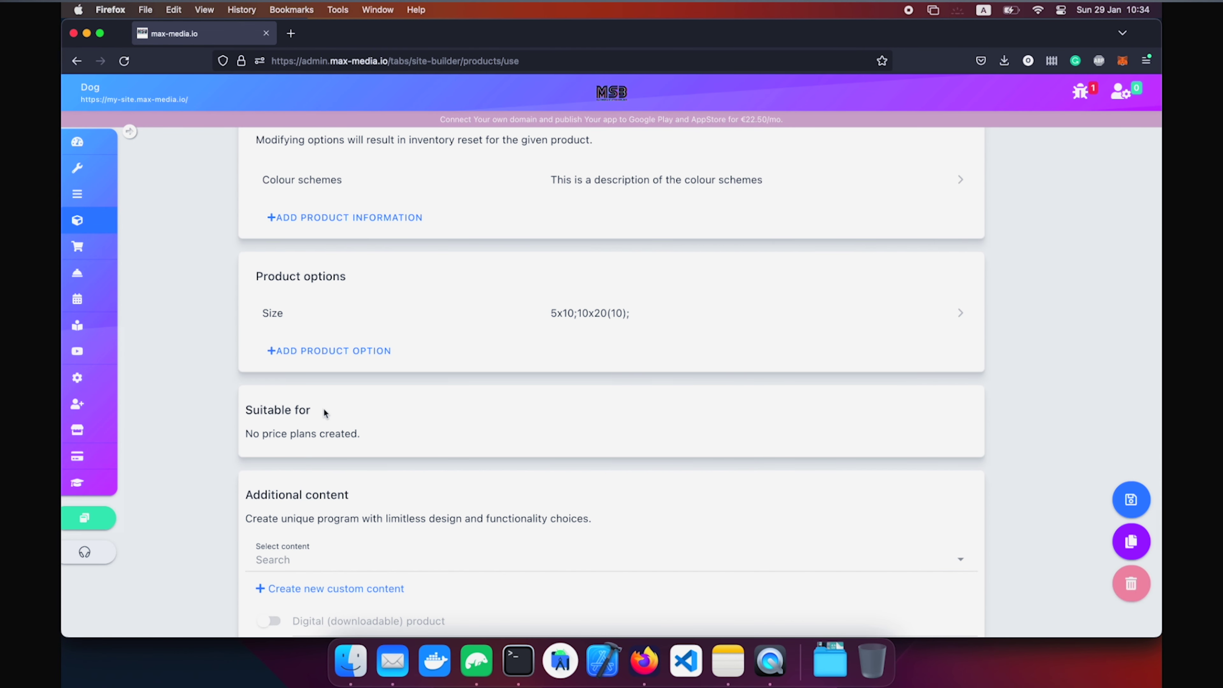
pyautogui.scroll(-1, 322, 410)
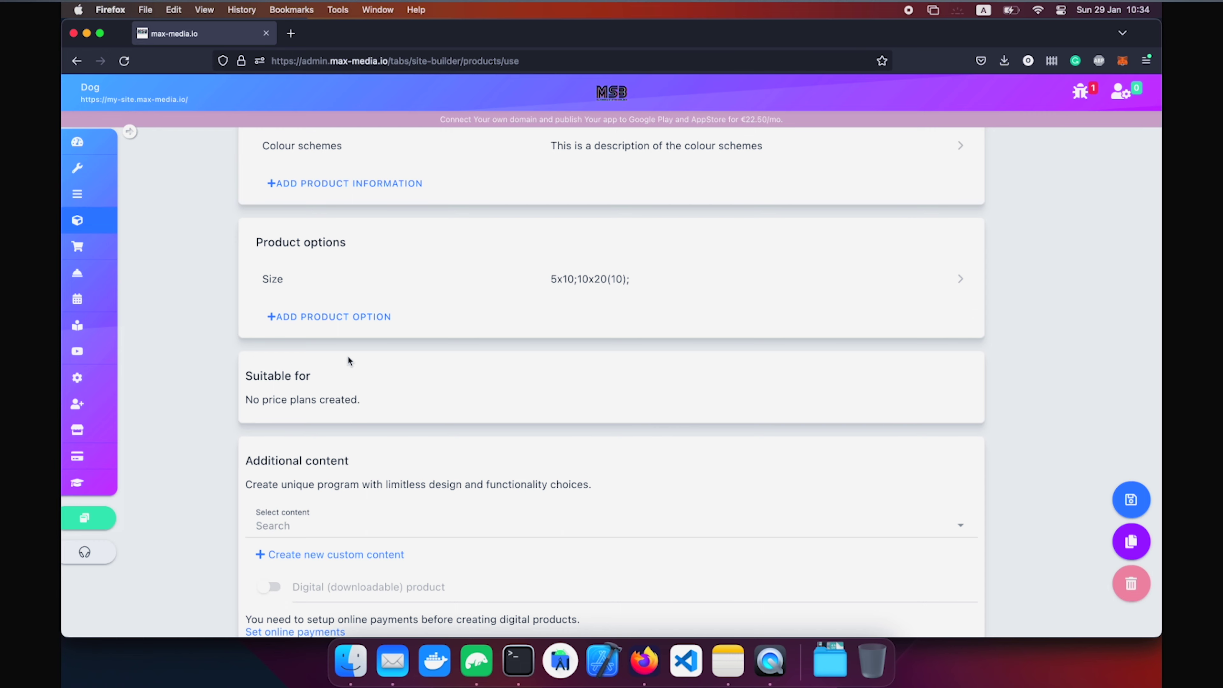
pyautogui.scroll(-5, 348, 360)
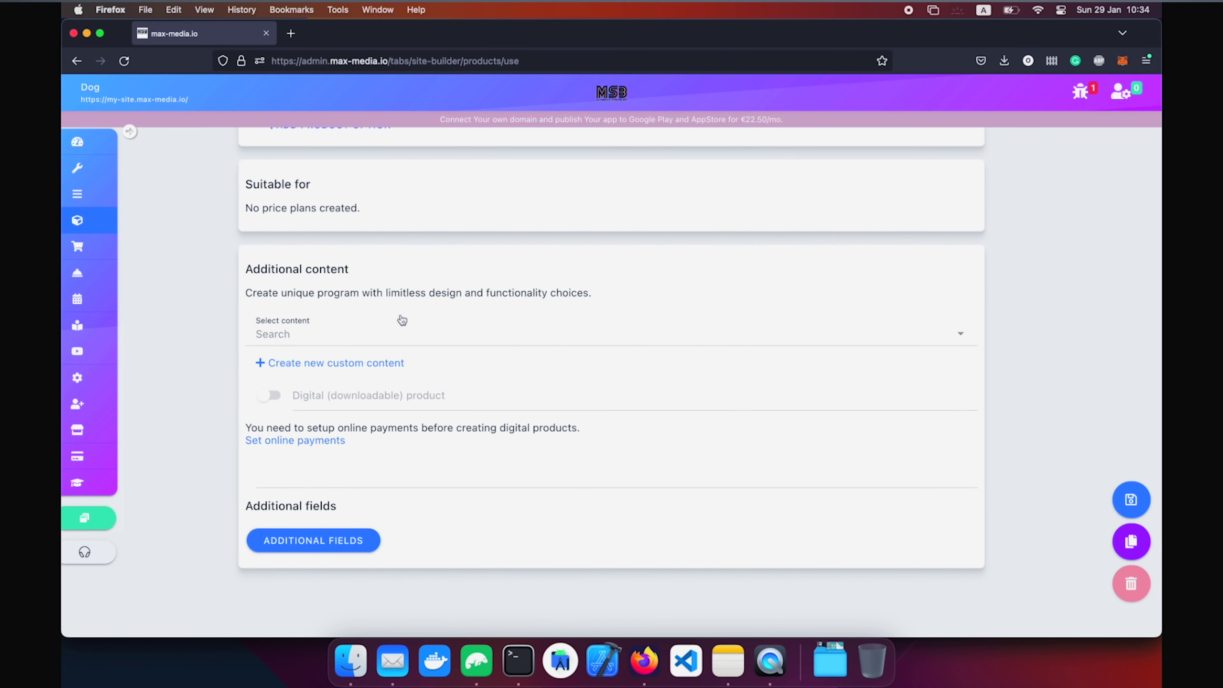
pyautogui.click(388, 333)
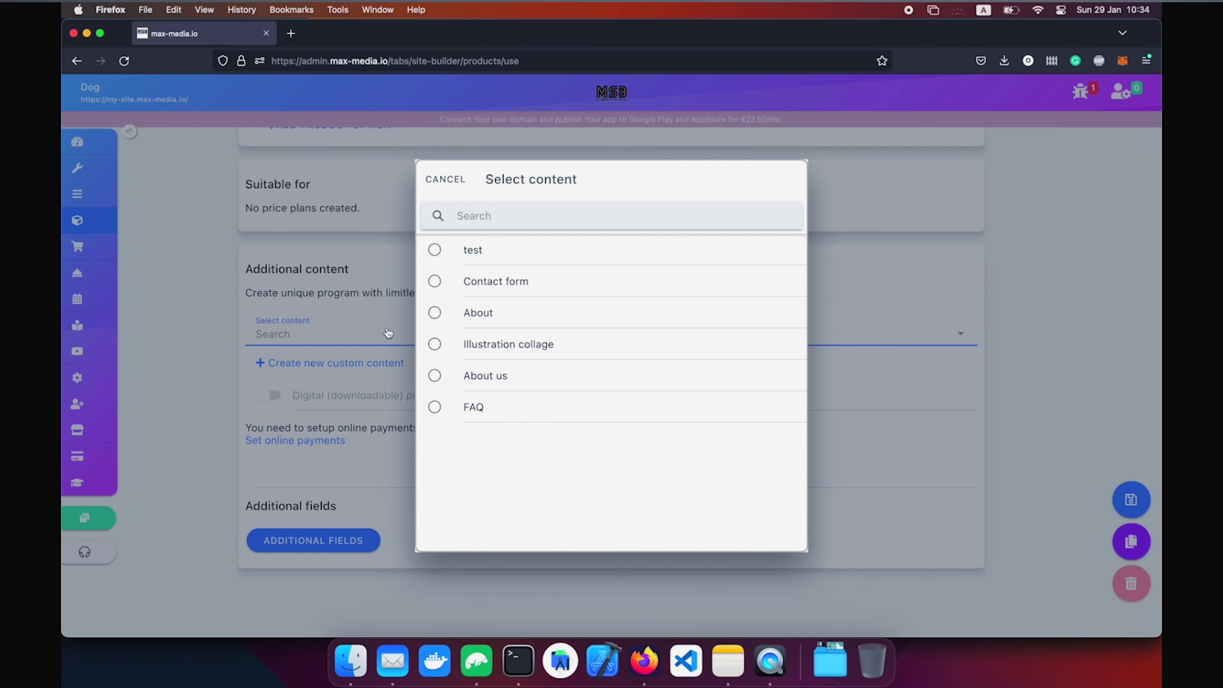
pyautogui.click(352, 304)
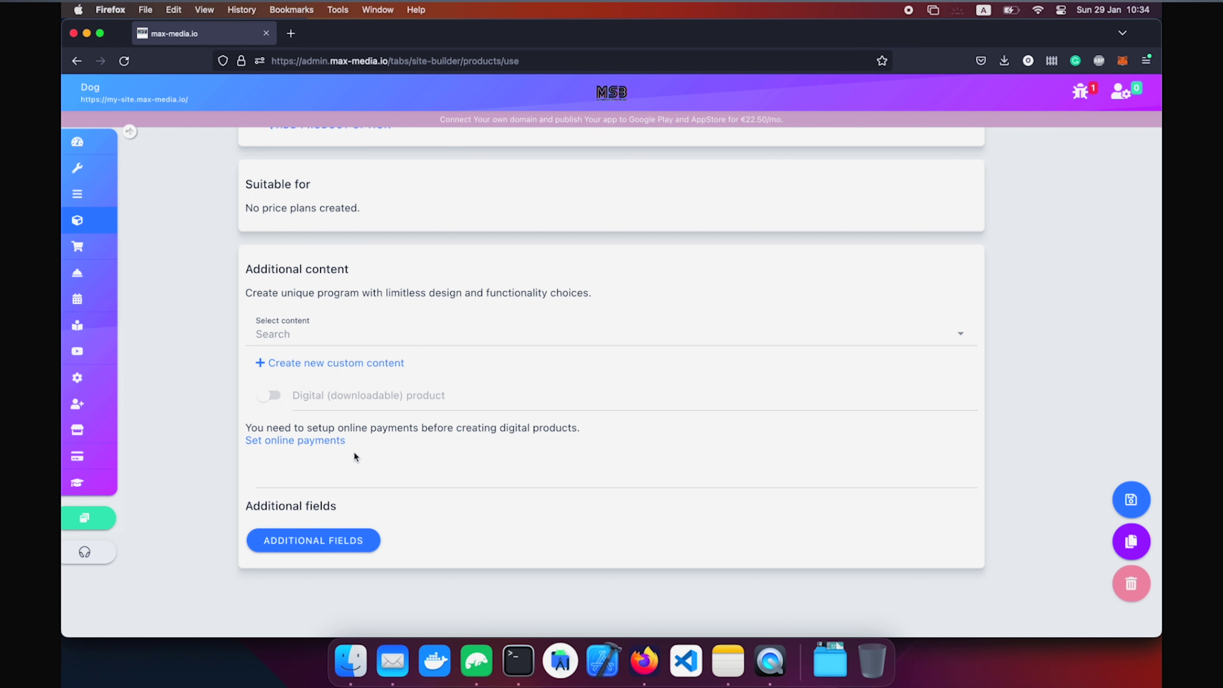
pyautogui.click(322, 558)
pyautogui.scroll(-1, 380, 456)
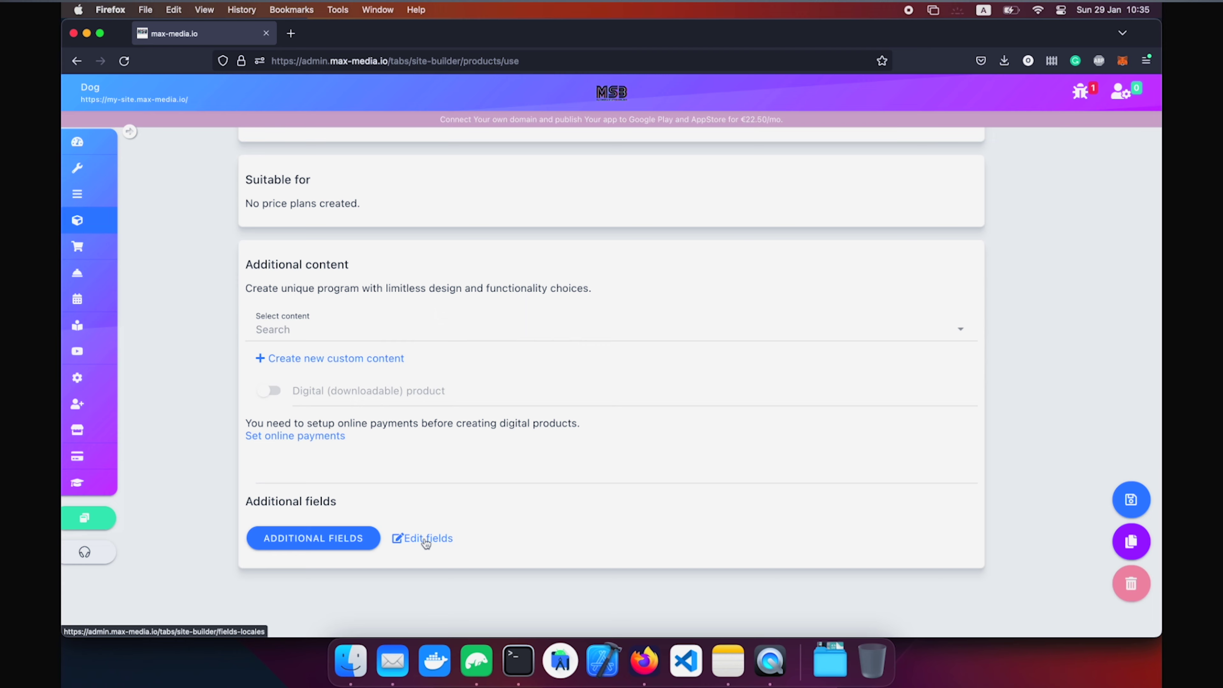
pyautogui.scroll(15, 554, 540)
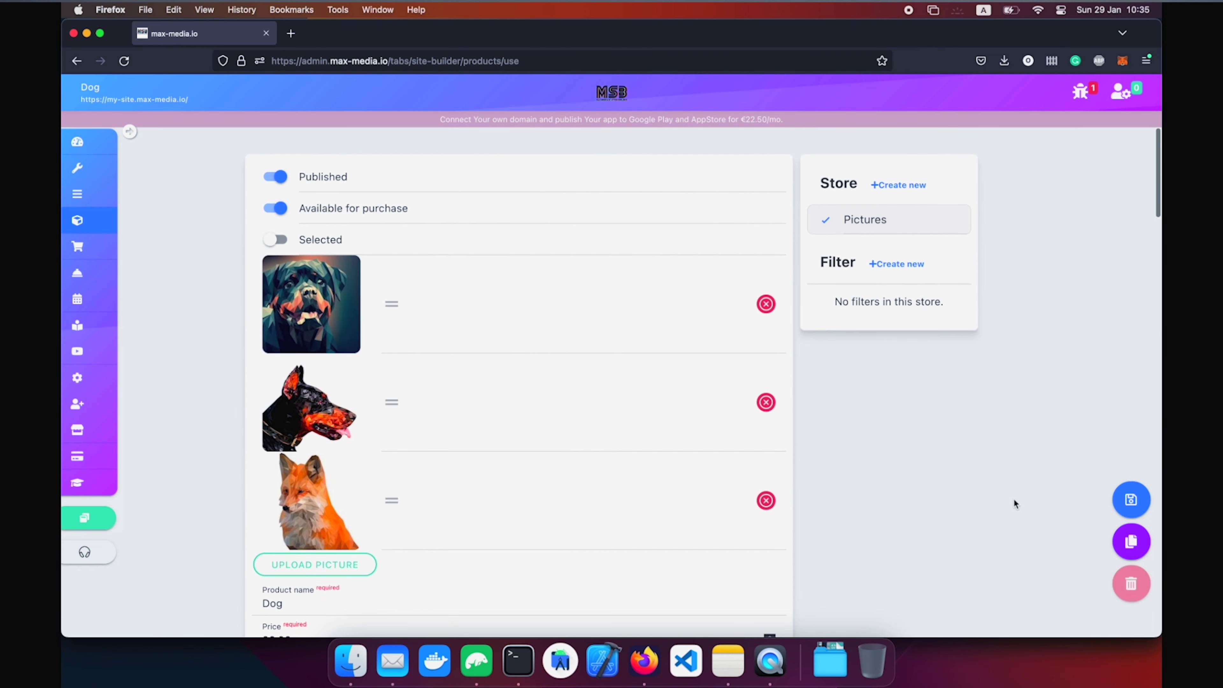
# Save the Dog product and open the live site from the site editor.
pyautogui.click(1126, 500)
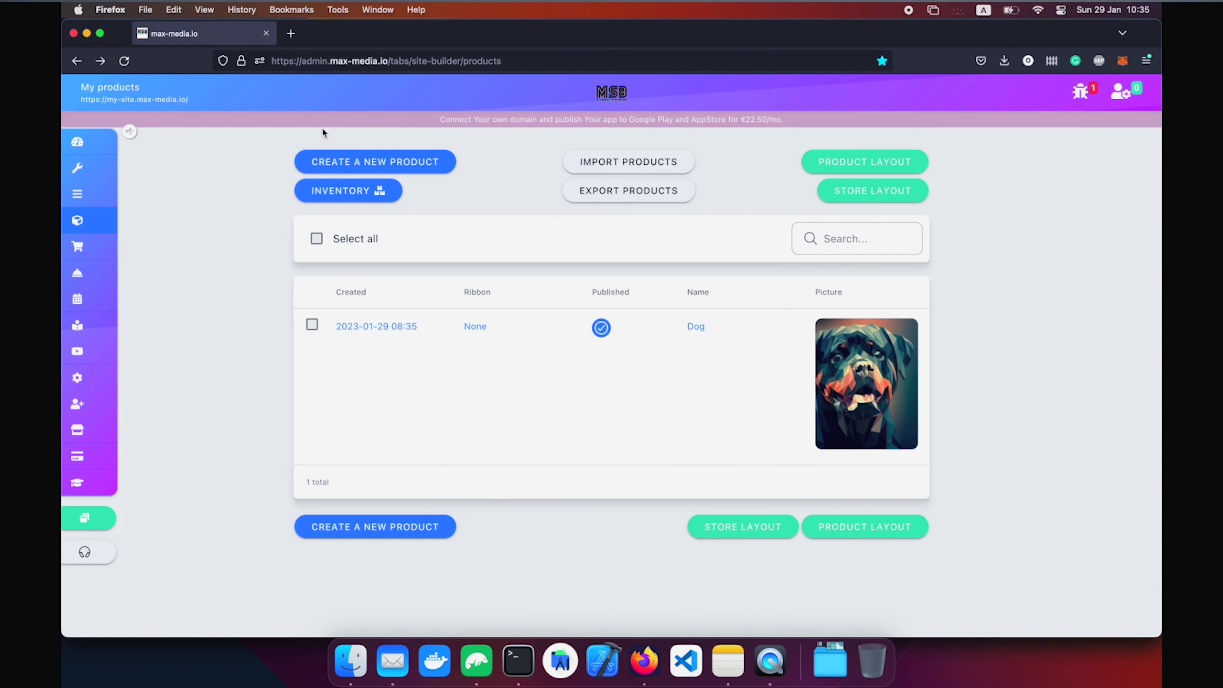
pyautogui.click(86, 518)
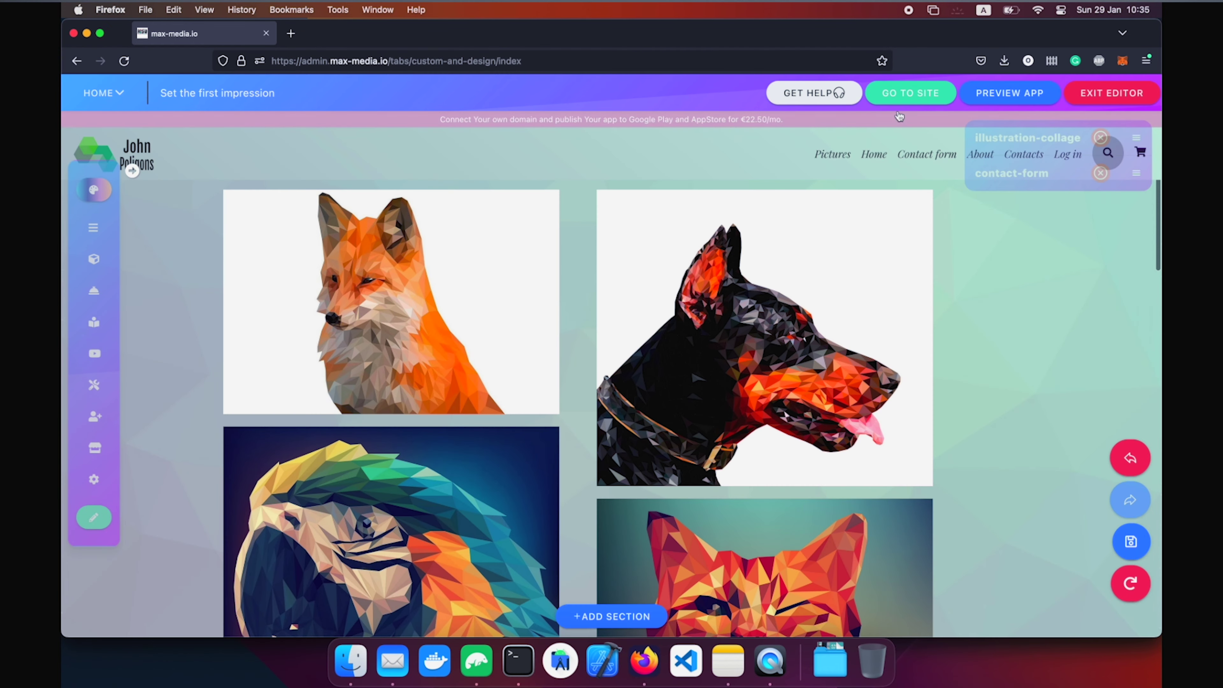
pyautogui.click(914, 90)
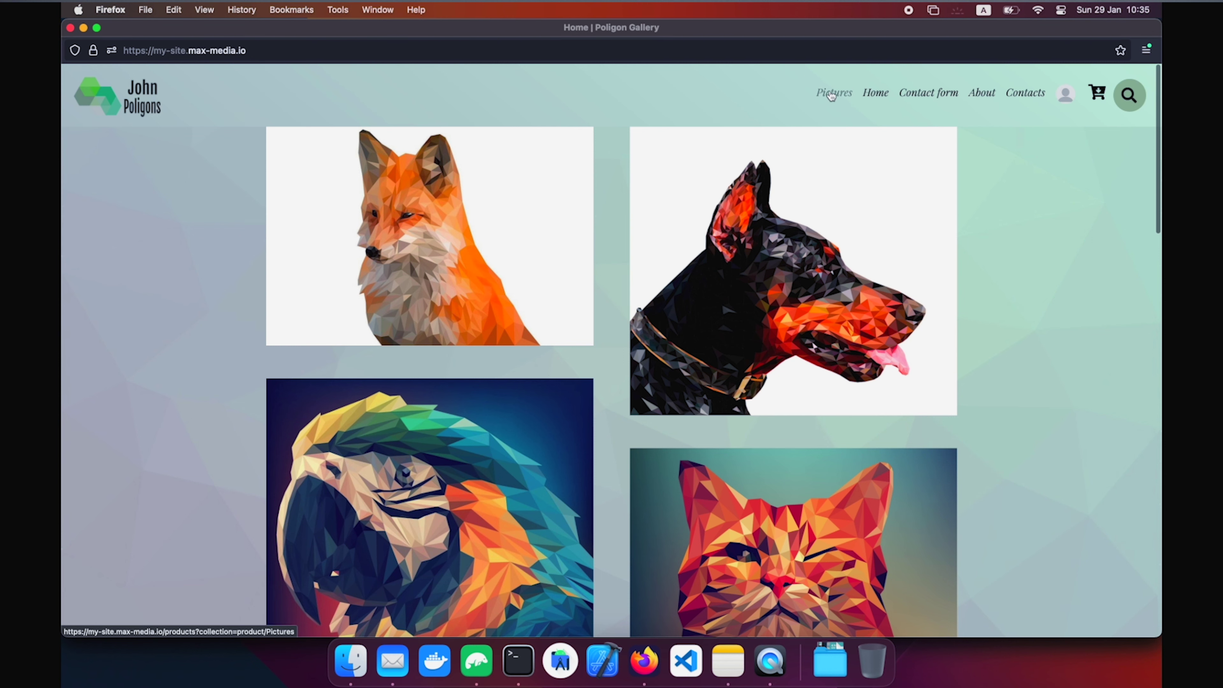
# On the Pictures store's Dog page, choose size 10x20 (109.99 USD) and view Colour schemes.
pyautogui.click(833, 93)
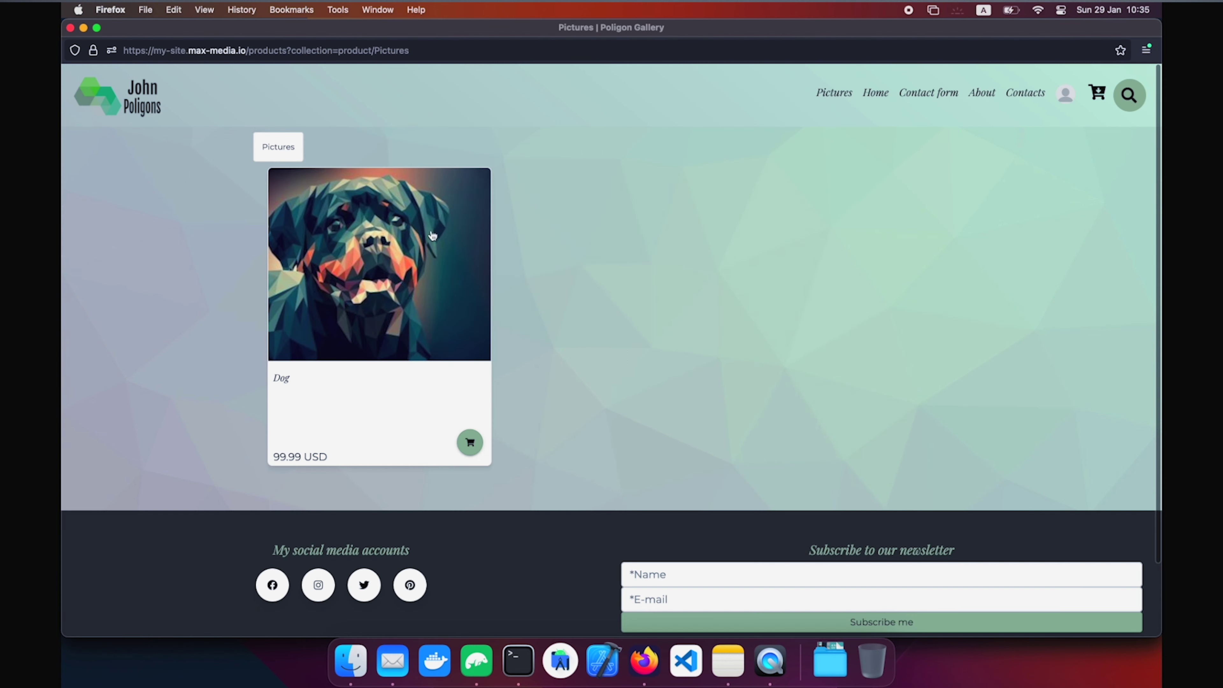
pyautogui.click(399, 274)
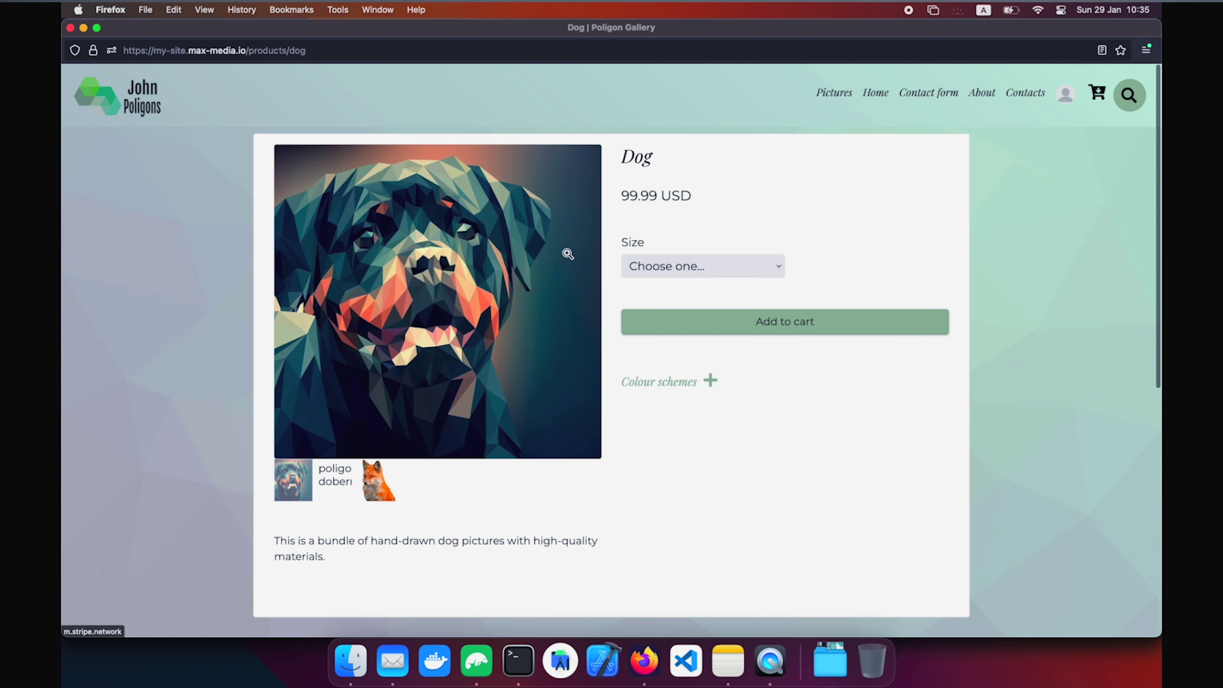
pyautogui.click(672, 330)
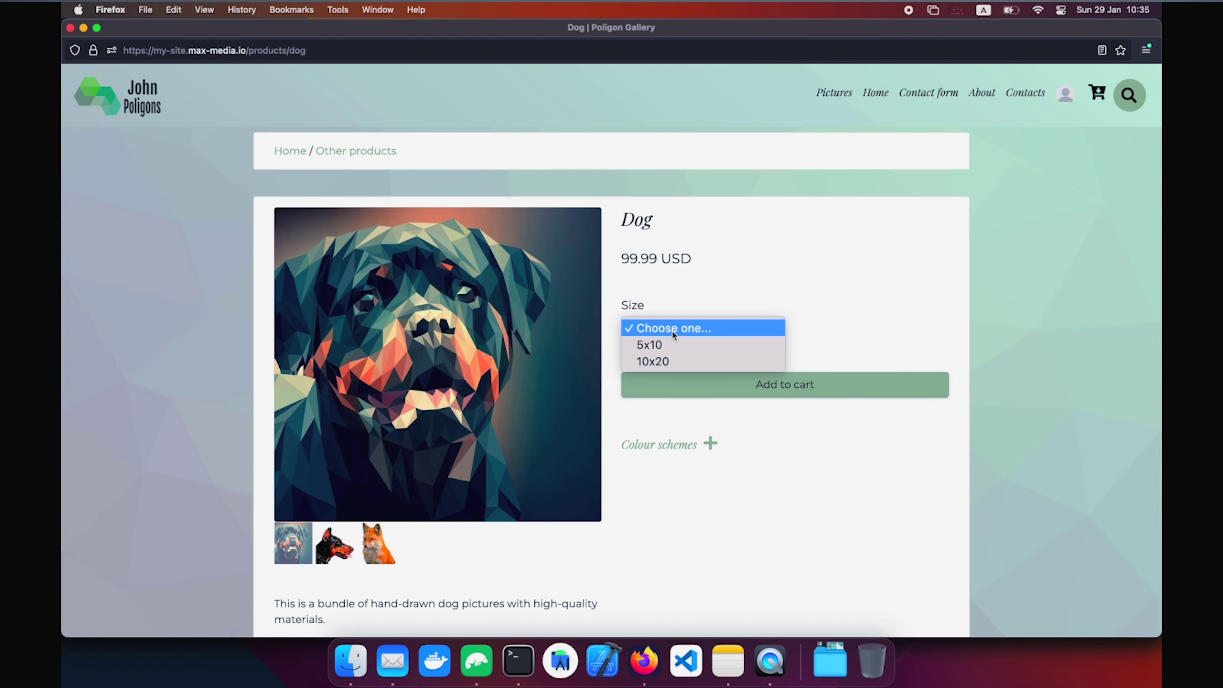
pyautogui.click(671, 359)
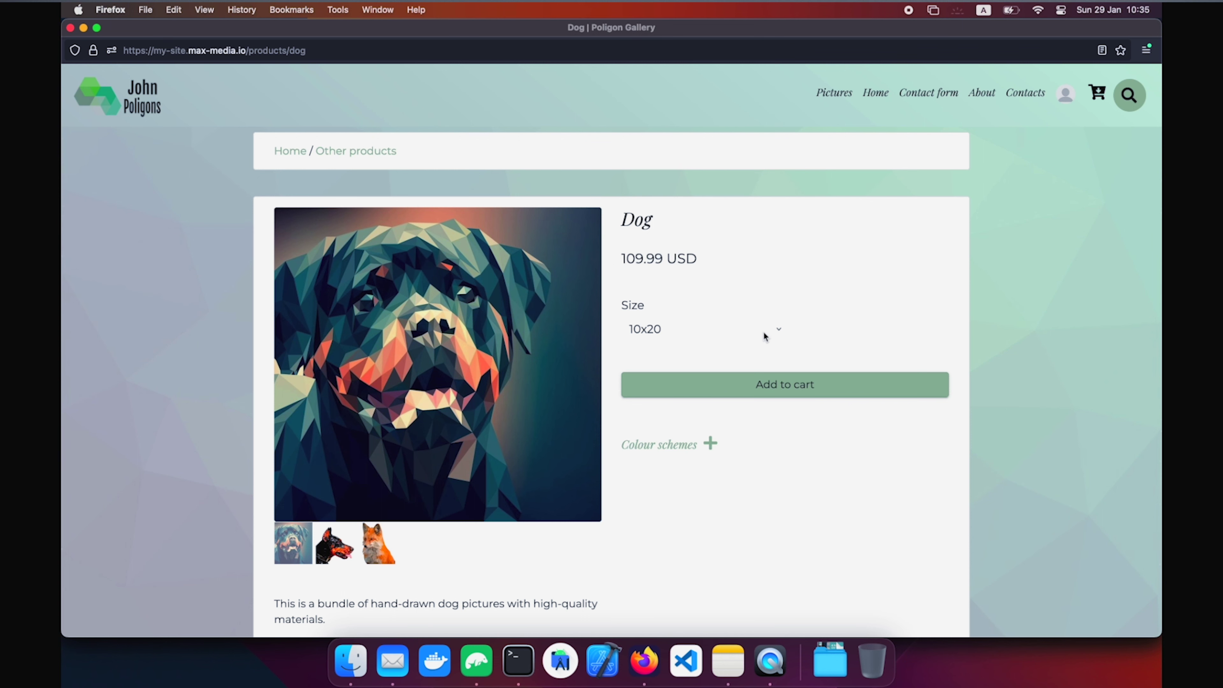
pyautogui.scroll(-10, 762, 385)
pyautogui.scroll(10, 762, 390)
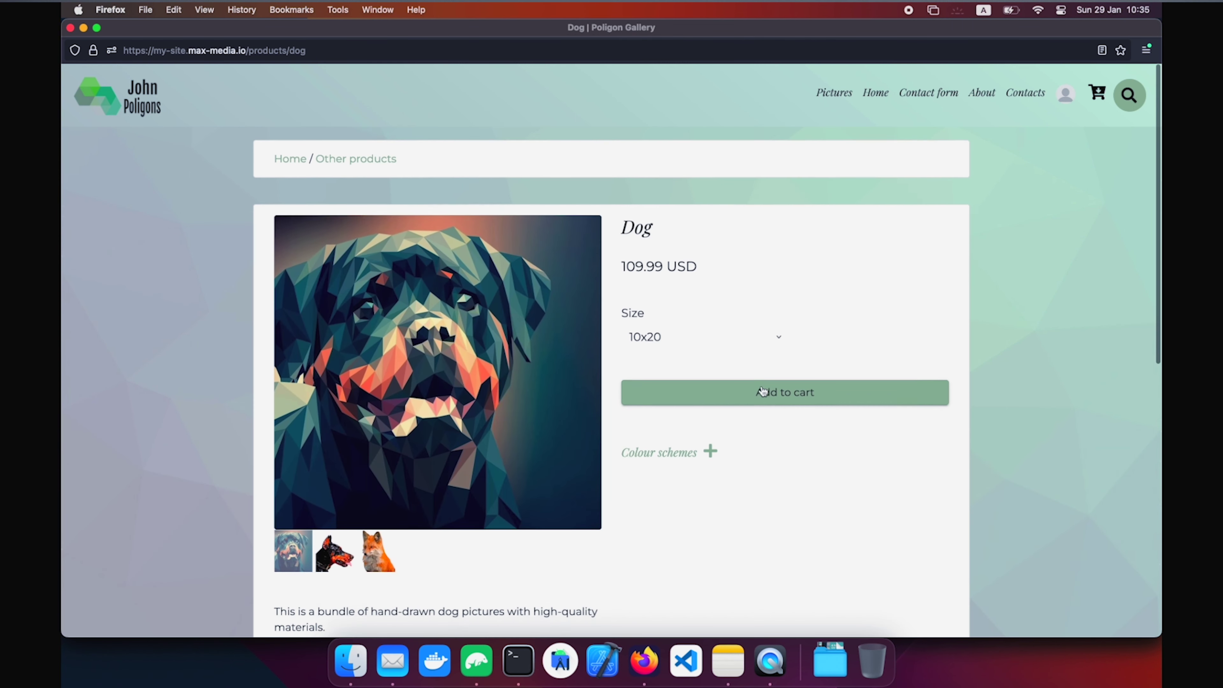
pyautogui.click(695, 445)
pyautogui.click(696, 449)
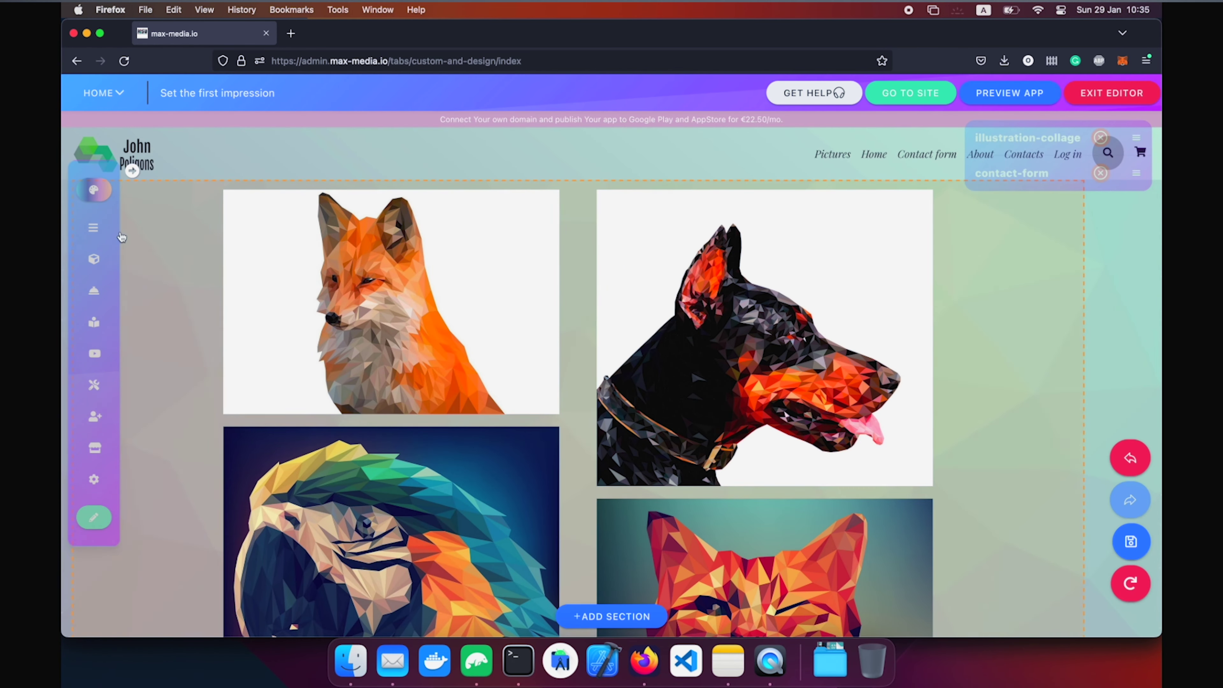
# Create and save a store filter grouping 'Animals' with parent collection product/Pictures.
pyautogui.click(1106, 94)
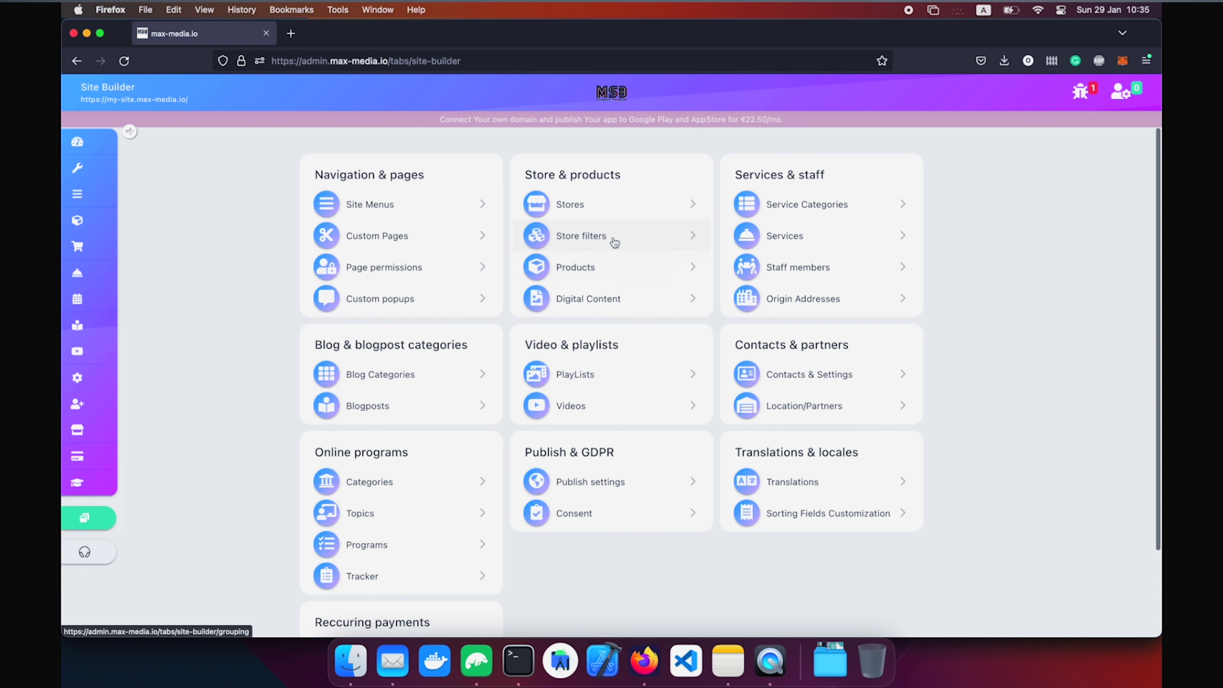
pyautogui.click(614, 242)
pyautogui.click(397, 168)
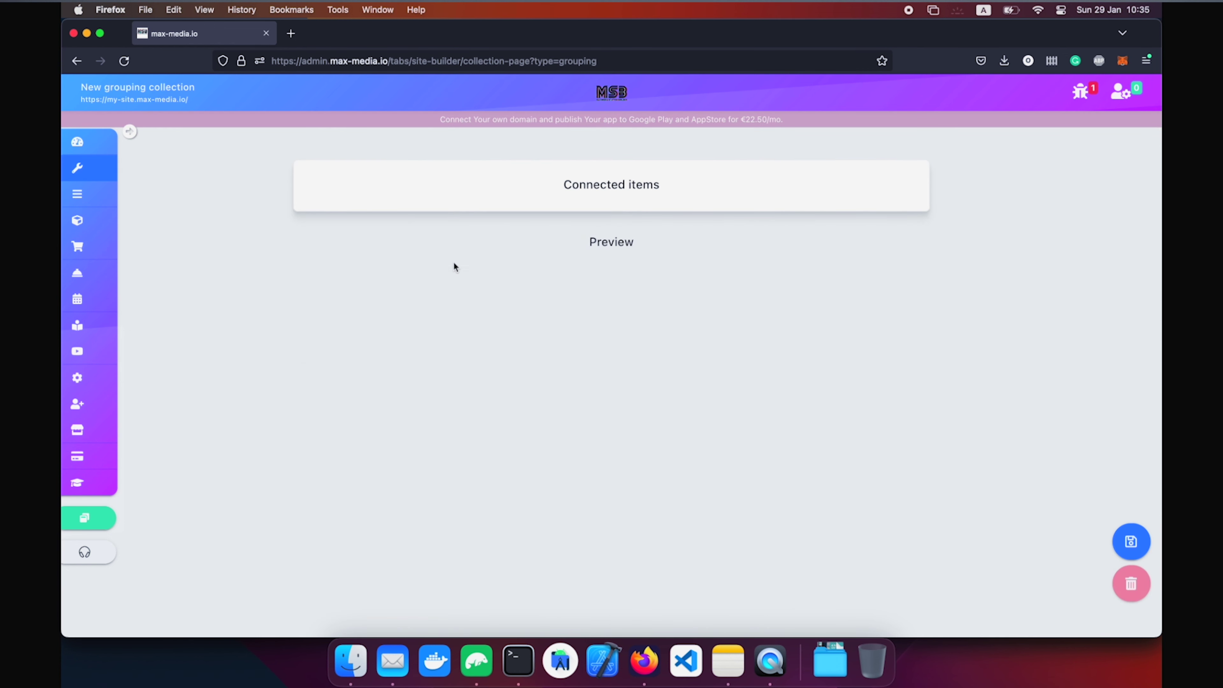
pyautogui.click(478, 213)
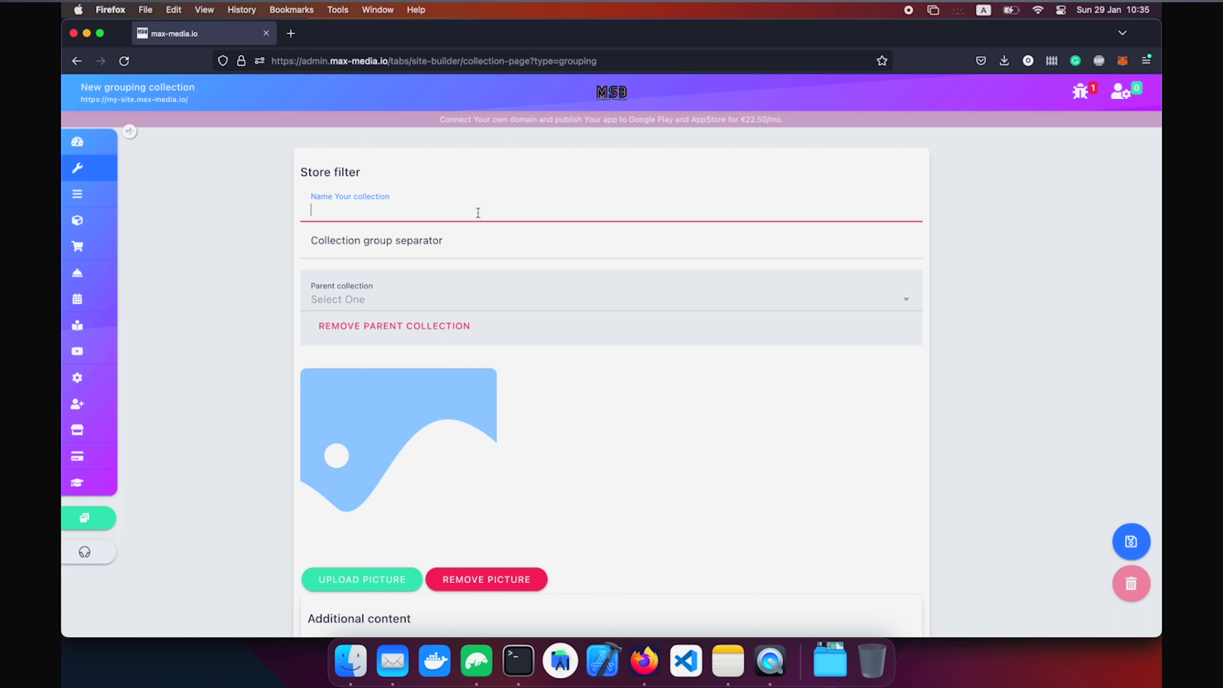
pyautogui.write('Animals')
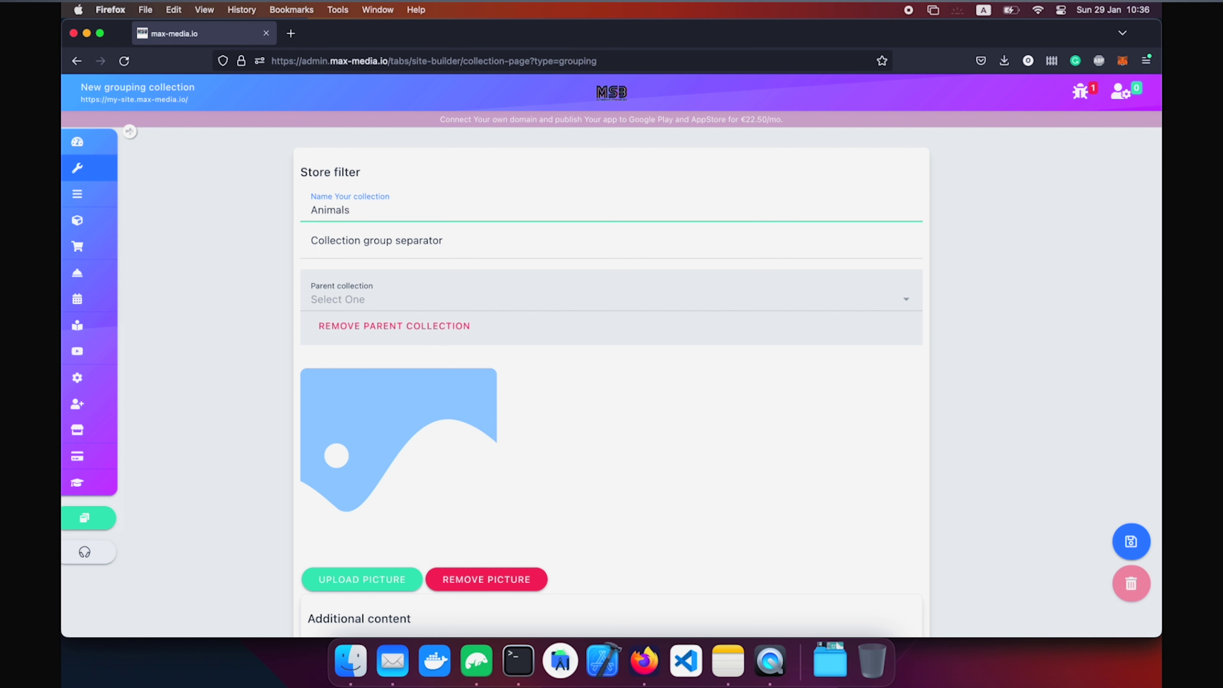
pyautogui.press('Tab')
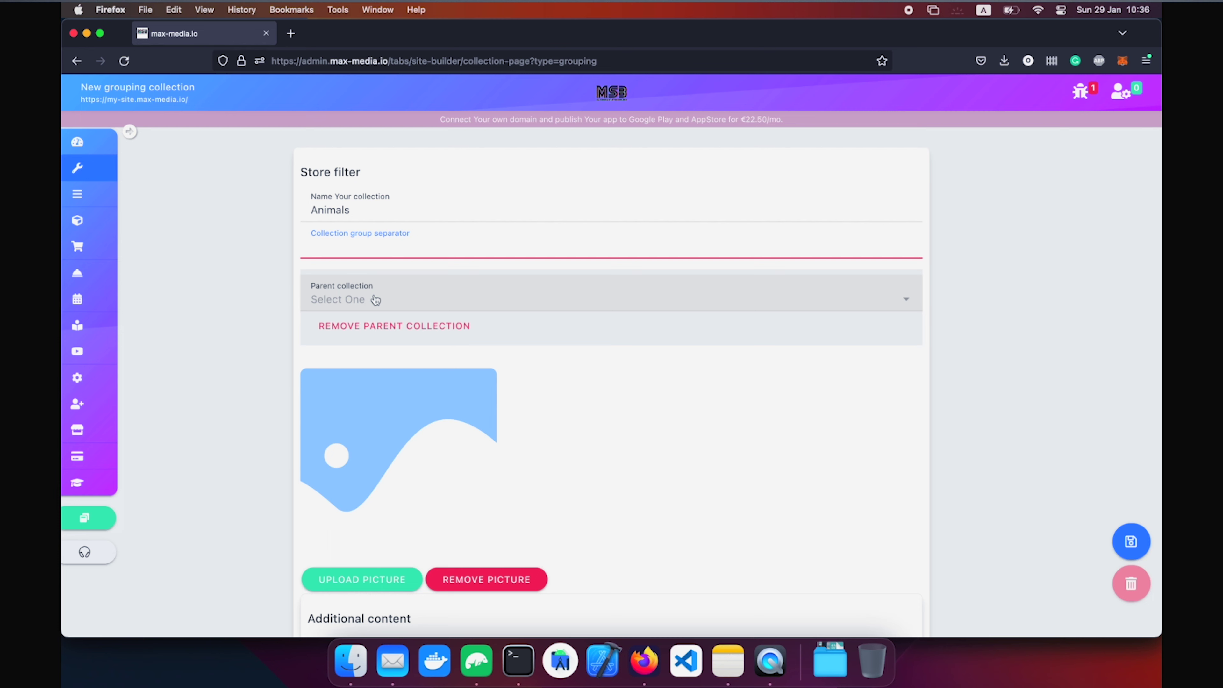
pyautogui.click(375, 299)
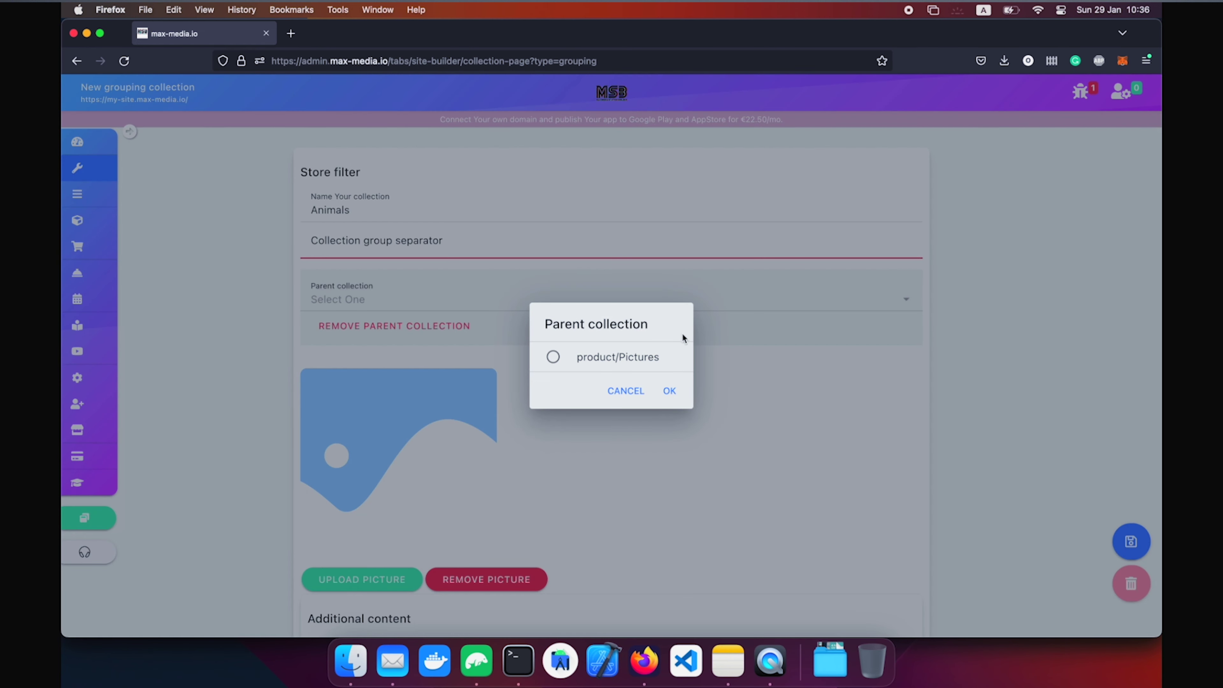
pyautogui.click(594, 362)
pyautogui.click(674, 391)
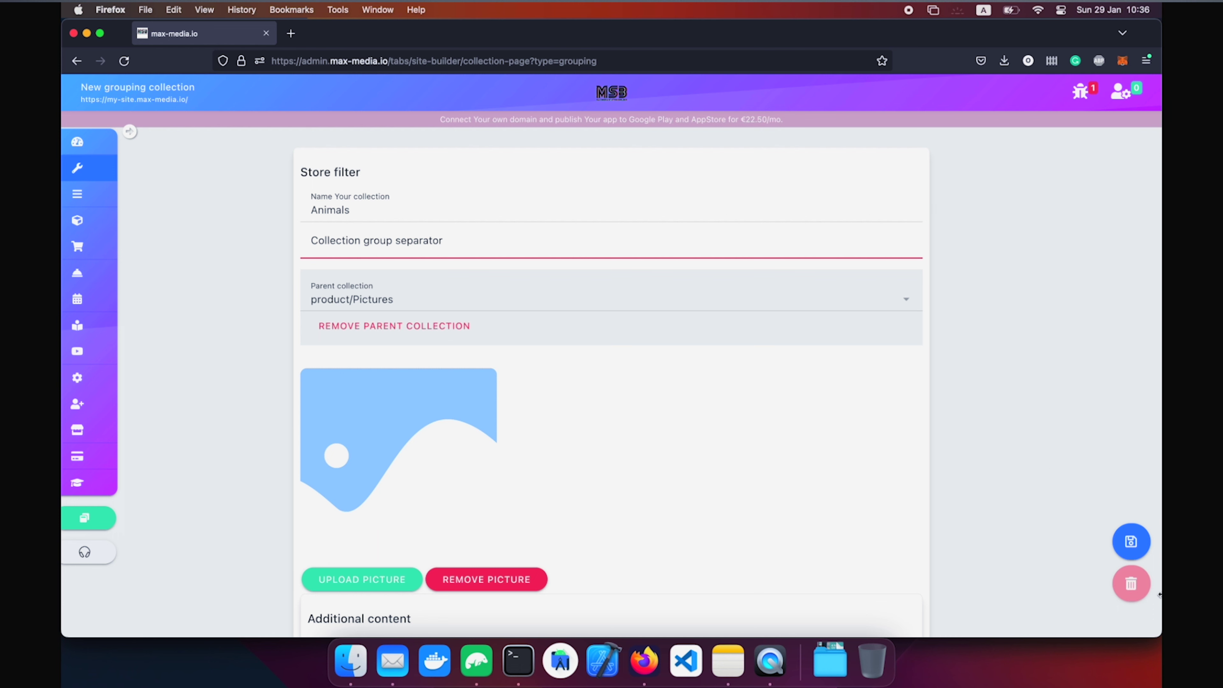
pyautogui.click(1130, 544)
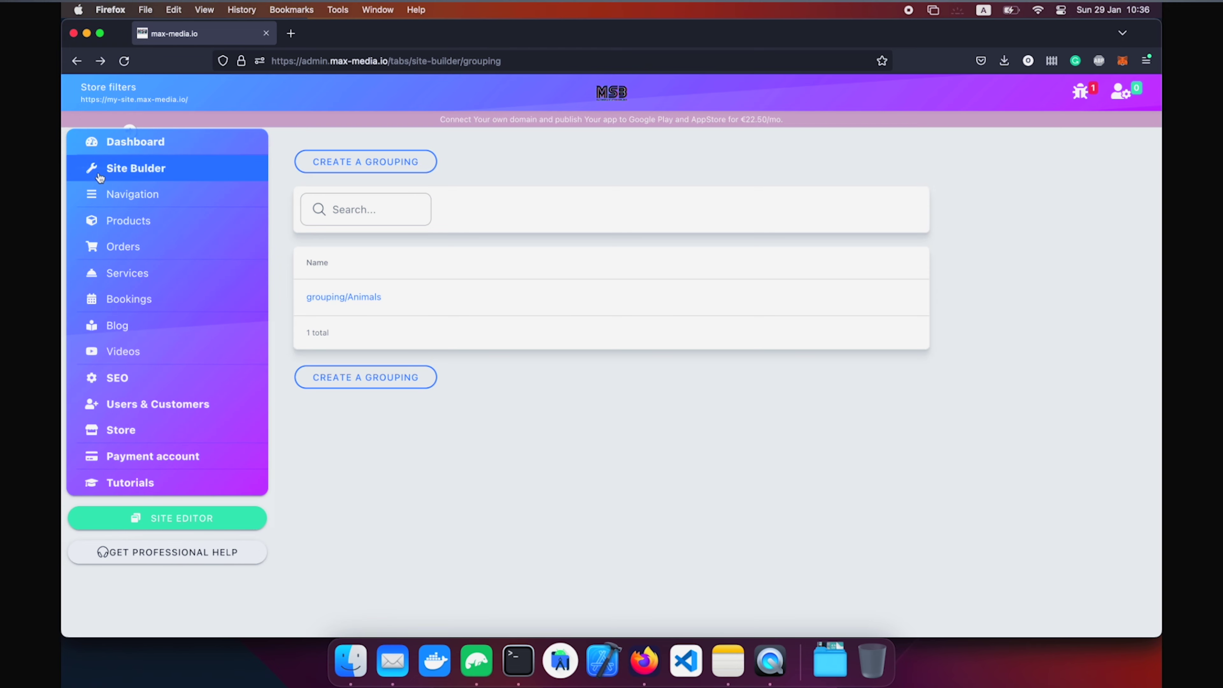
# Tick the Animals filter on the Dog product and save it.
pyautogui.click(111, 167)
pyautogui.click(601, 277)
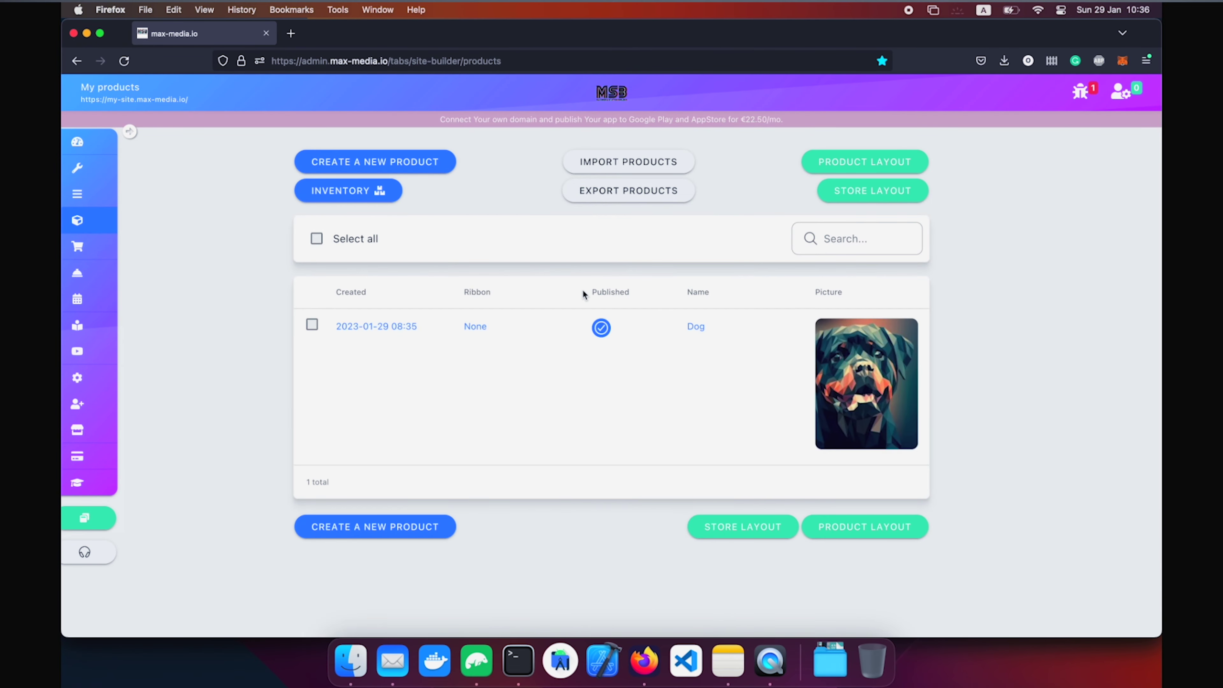
pyautogui.click(474, 333)
pyautogui.scroll(-12, 474, 335)
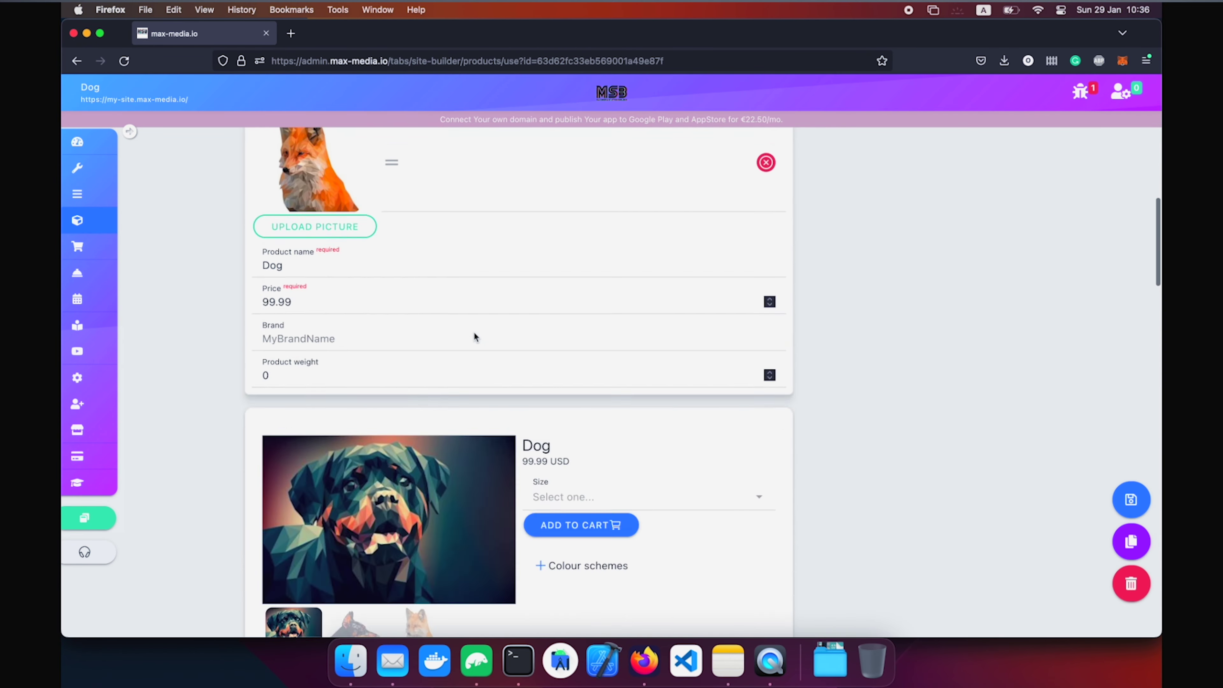
pyautogui.scroll(12, 475, 335)
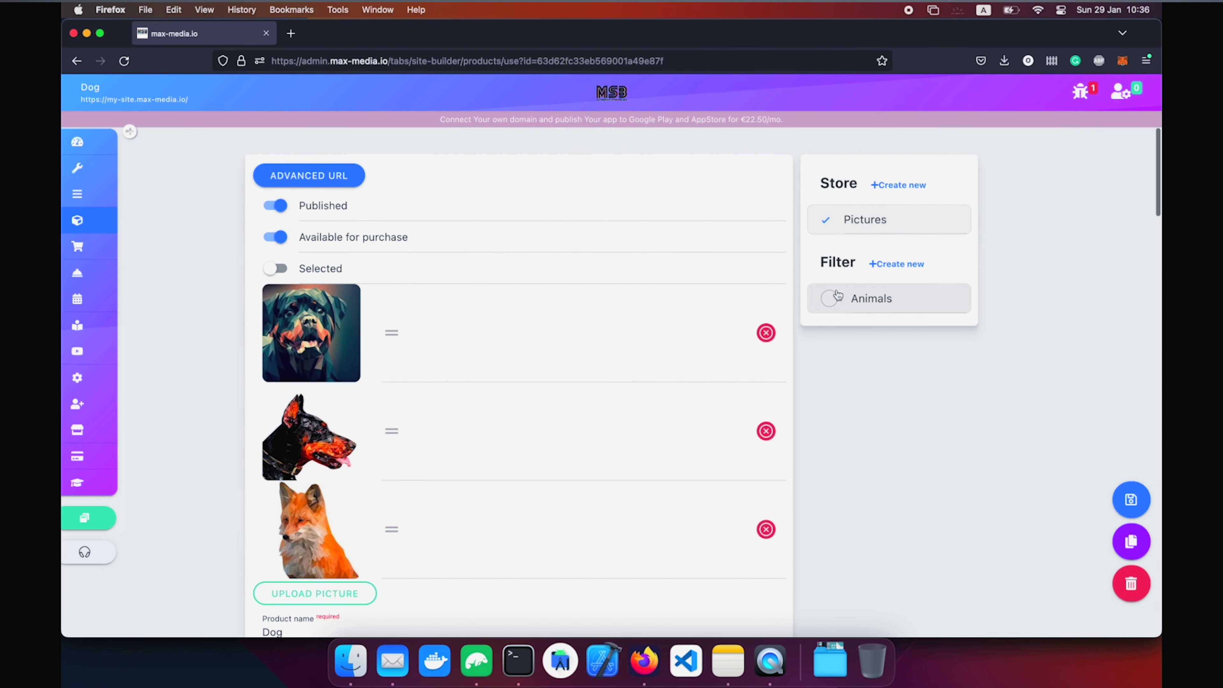
pyautogui.click(831, 303)
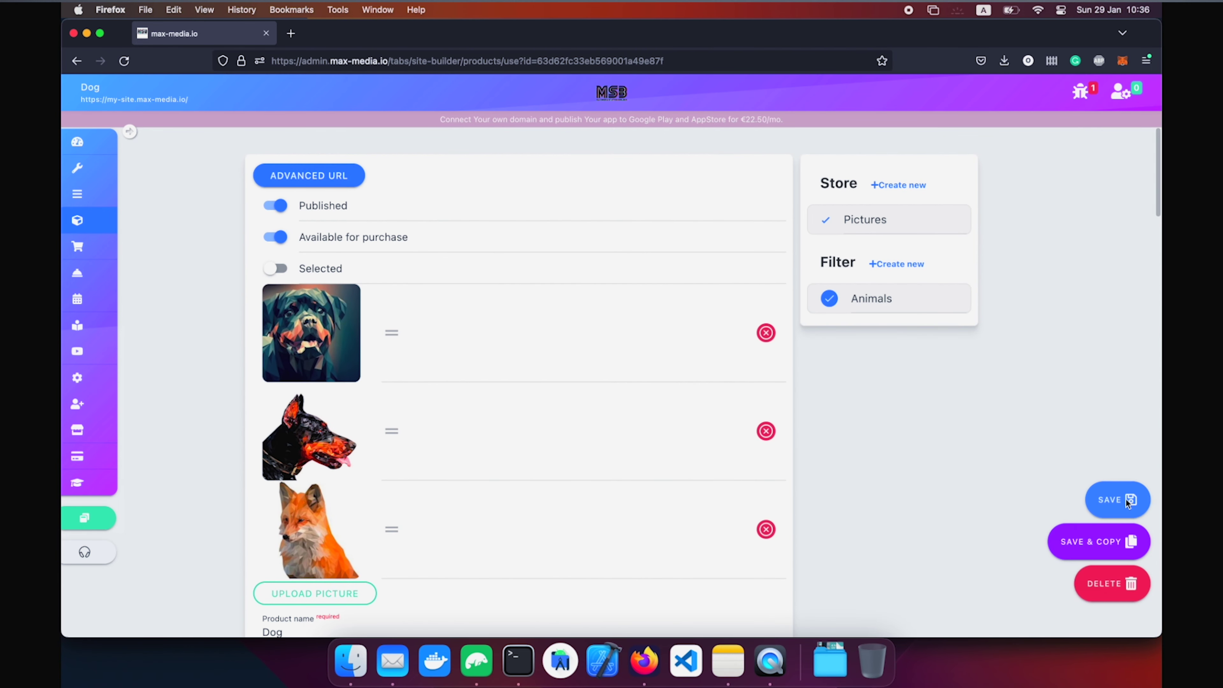
pyautogui.click(1122, 540)
# Open the live site's Pictures store page from the site editor.
pyautogui.click(87, 517)
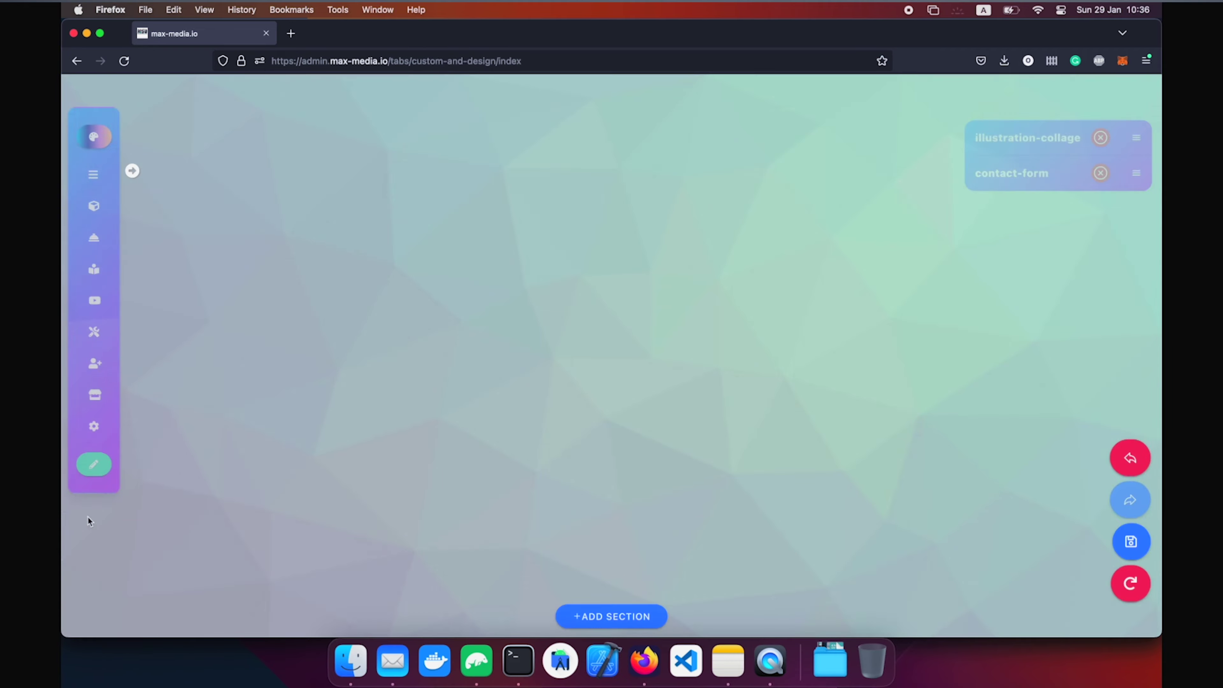
pyautogui.click(905, 100)
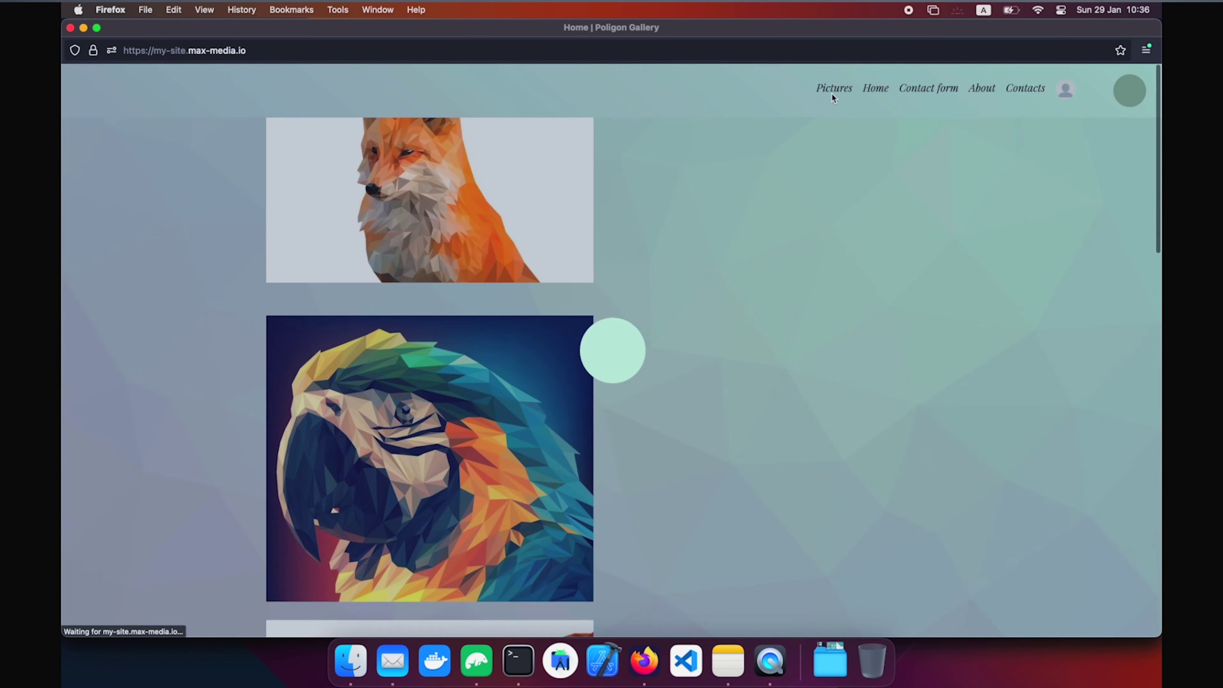
pyautogui.click(832, 93)
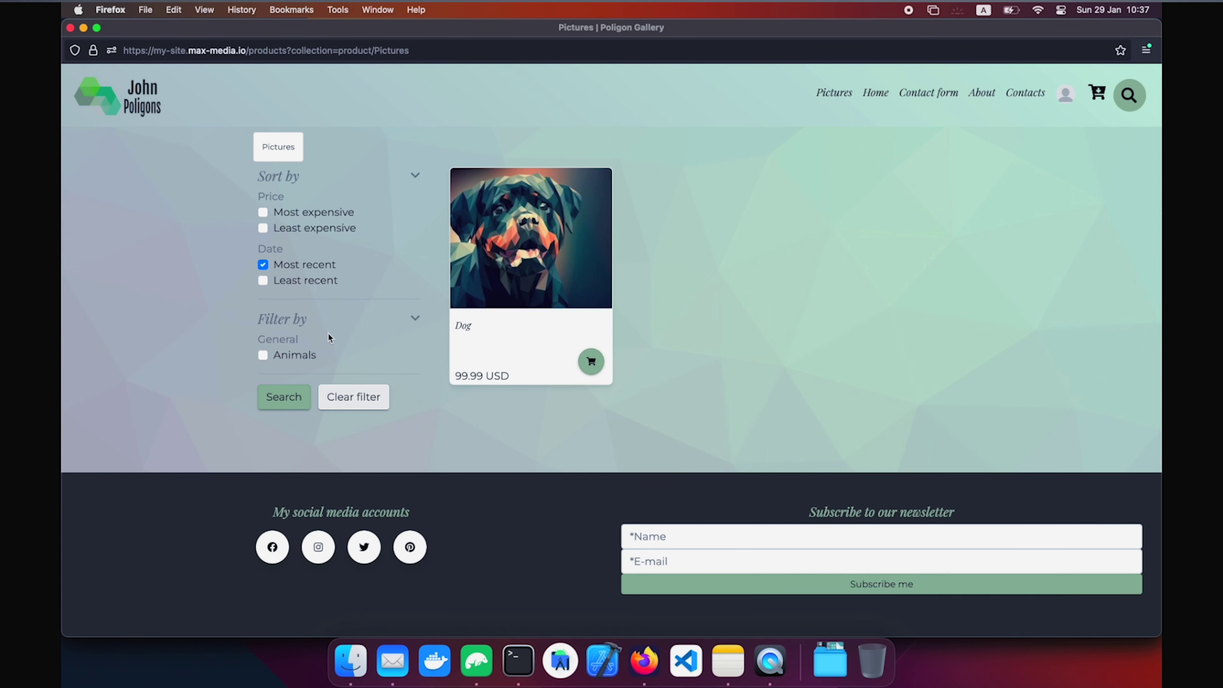
pyautogui.press('super+t')
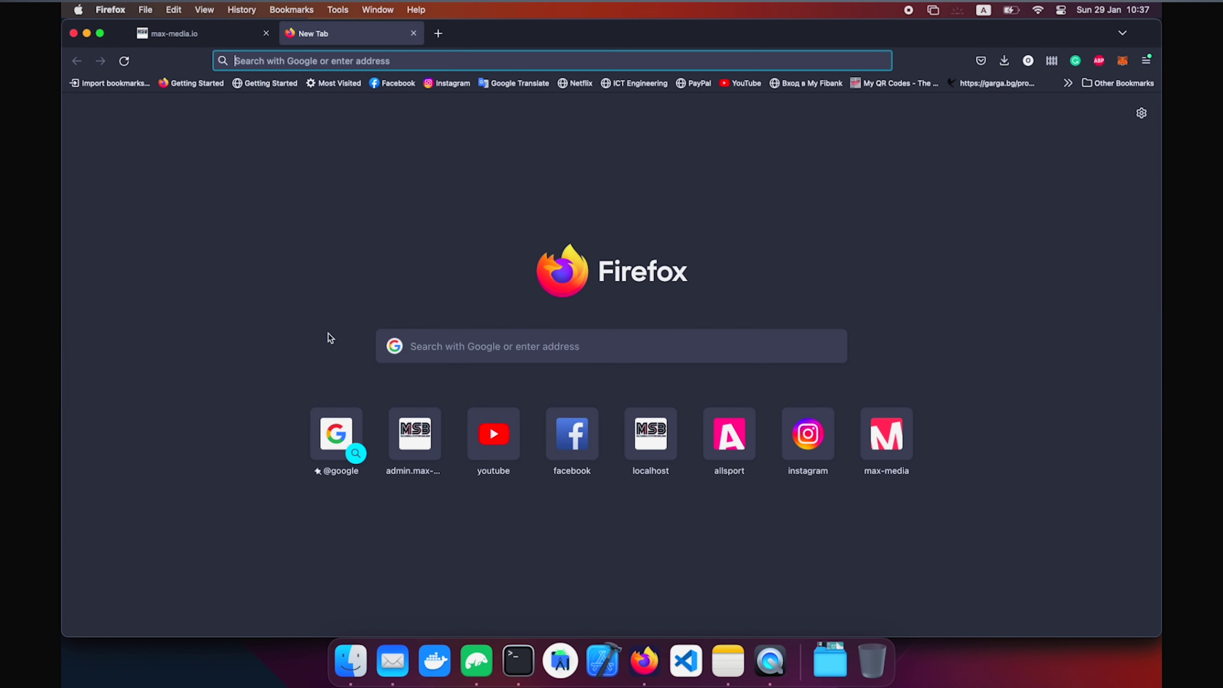
pyautogui.write('high-horology.com')
pyautogui.press('Return')
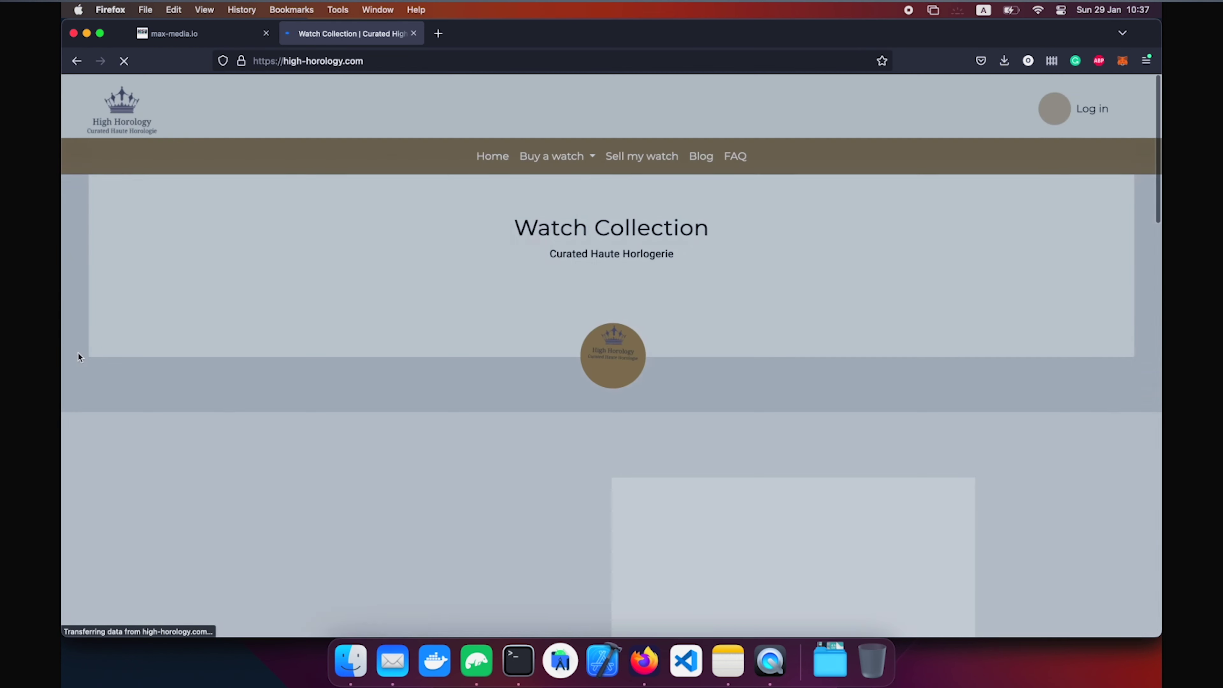
pyautogui.click(556, 155)
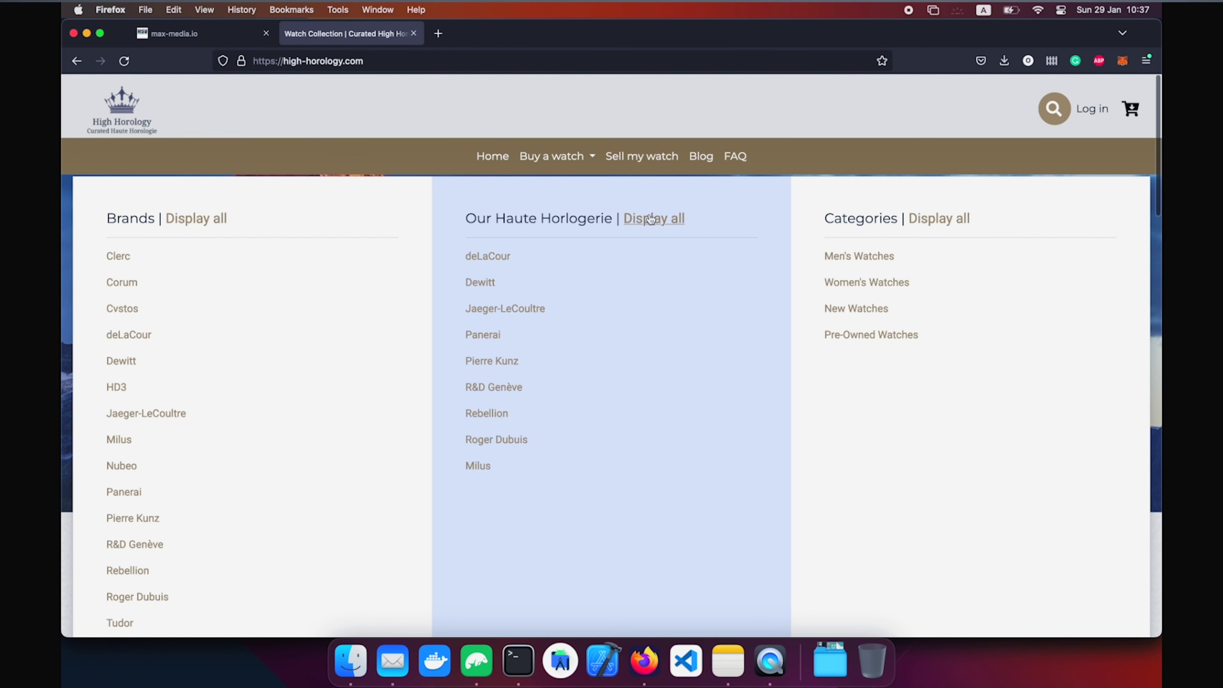
pyautogui.click(644, 218)
pyautogui.scroll(-10, 341, 429)
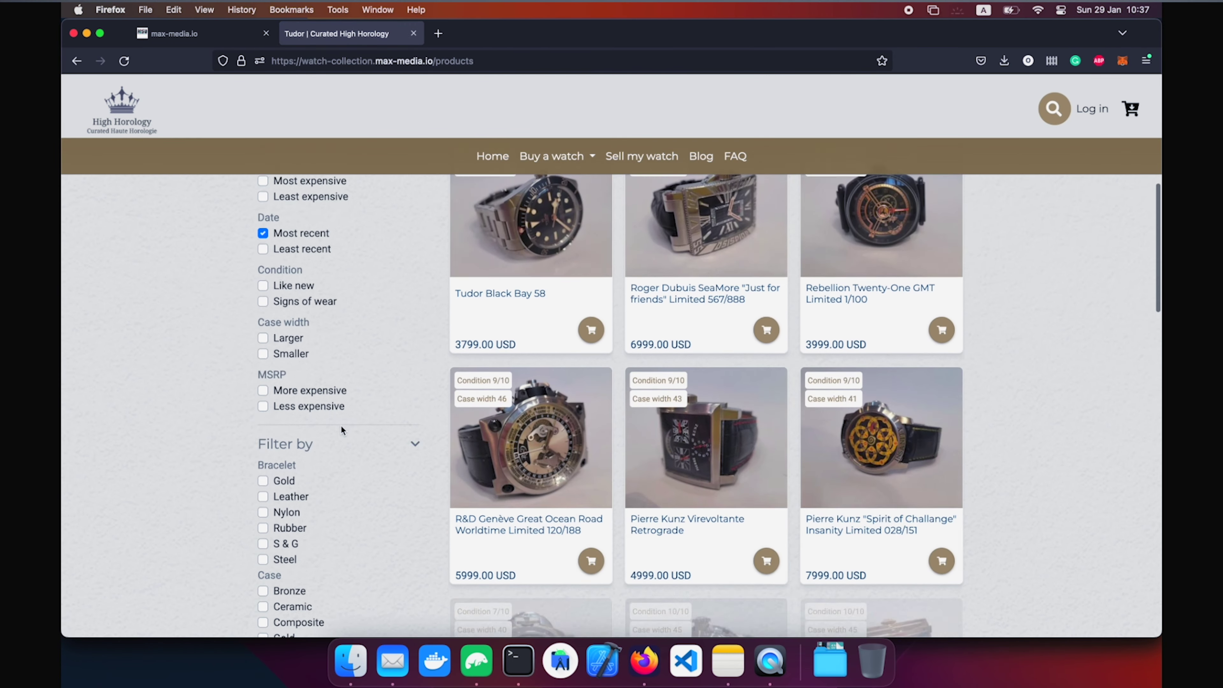
pyautogui.scroll(3, 341, 429)
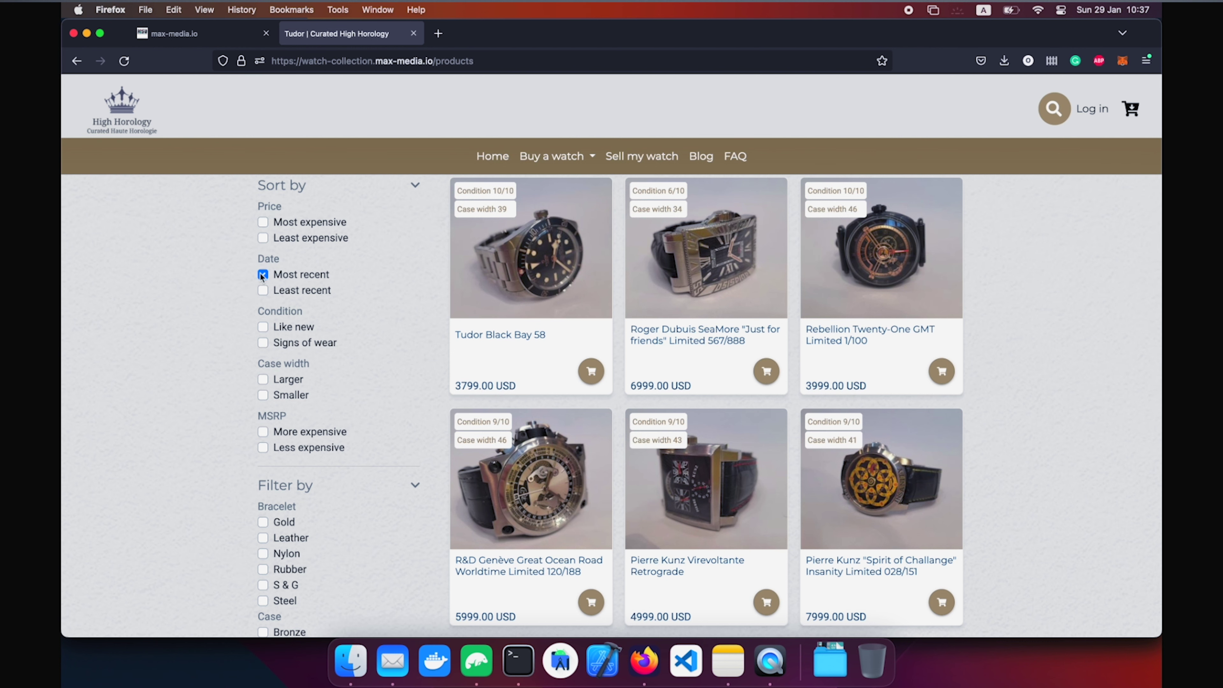
pyautogui.scroll(-3, 259, 356)
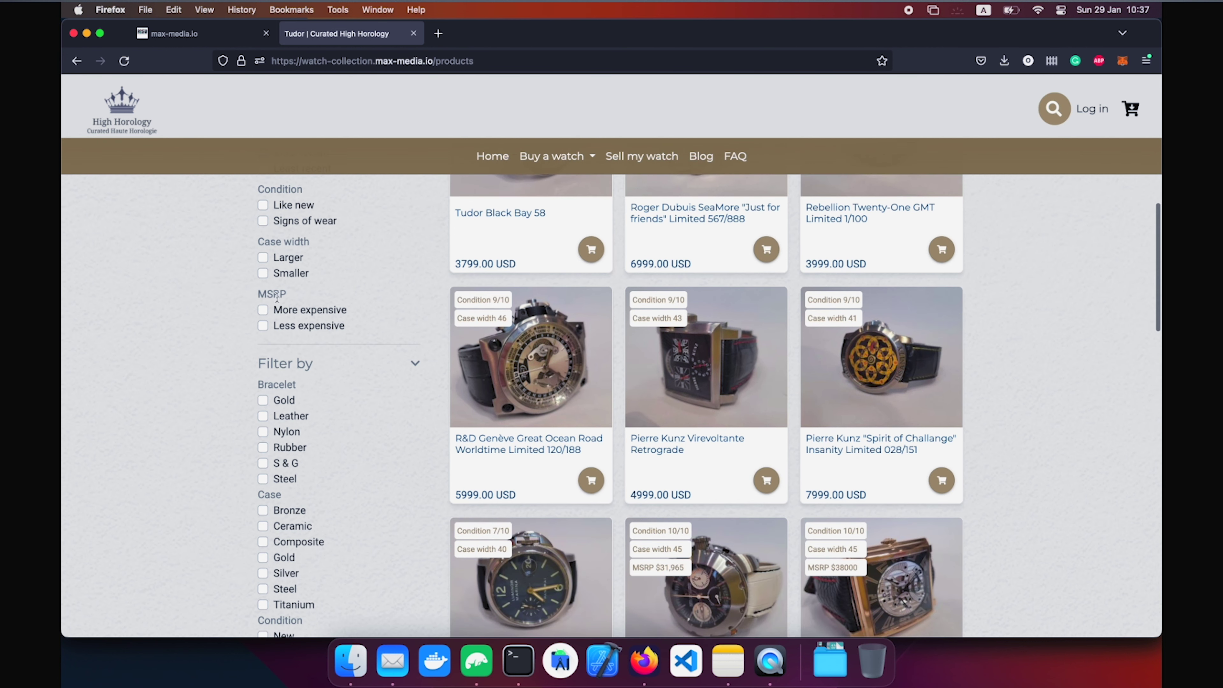
pyautogui.scroll(-2, 217, 457)
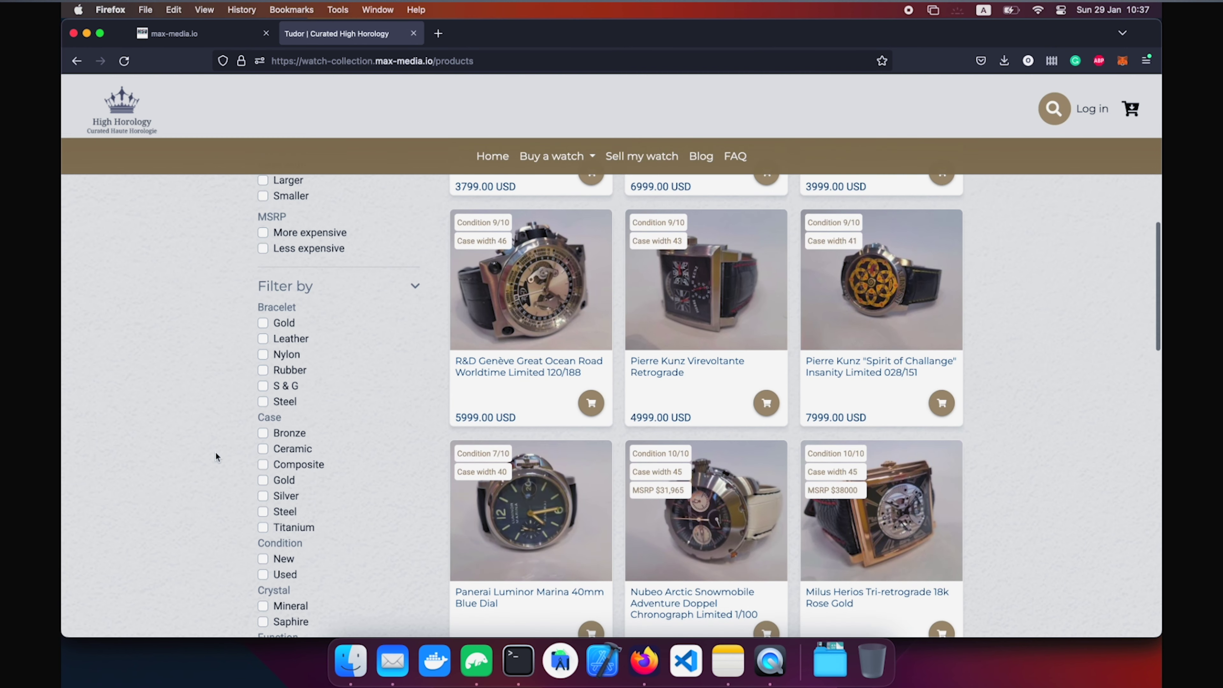
pyautogui.scroll(-15, 295, 460)
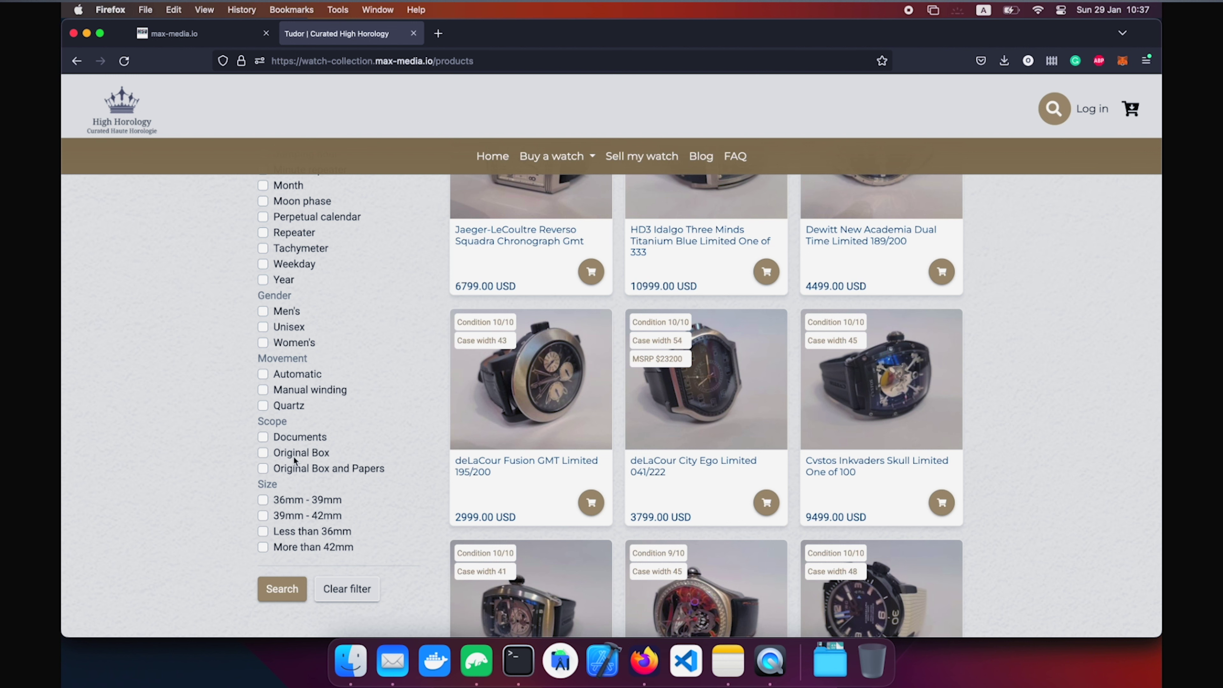
pyautogui.click(303, 484)
# Close the watch store tab and exit the site editor to the Site Builder.
pyautogui.click(415, 33)
pyautogui.click(414, 33)
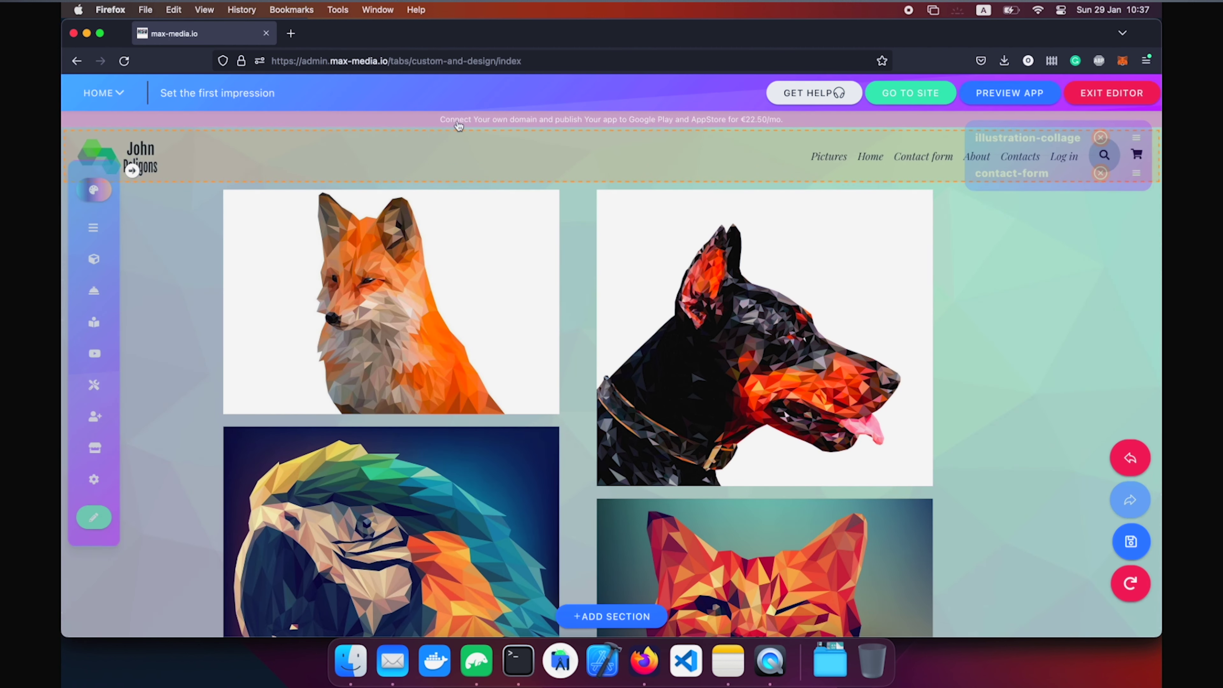
pyautogui.click(1092, 93)
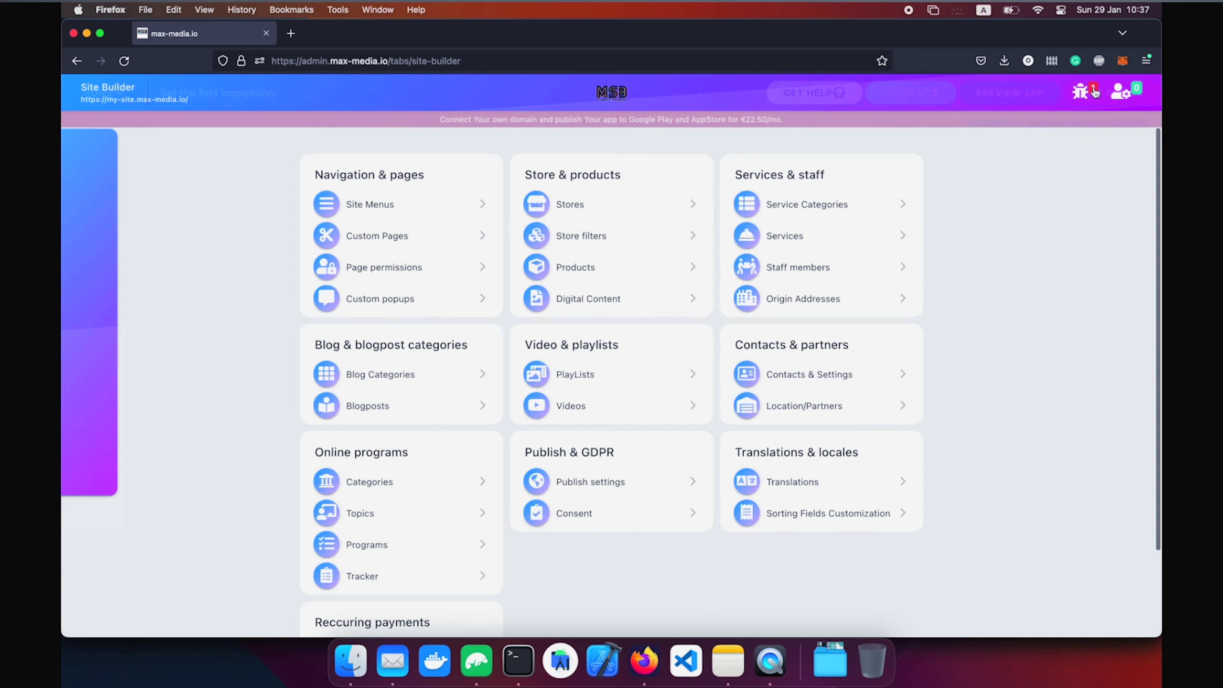
# Start a Digital Content entry named 'Dog picture', then cancel the file upload.
pyautogui.click(587, 301)
pyautogui.click(394, 161)
pyautogui.click(468, 184)
pyautogui.write('Dog picture')
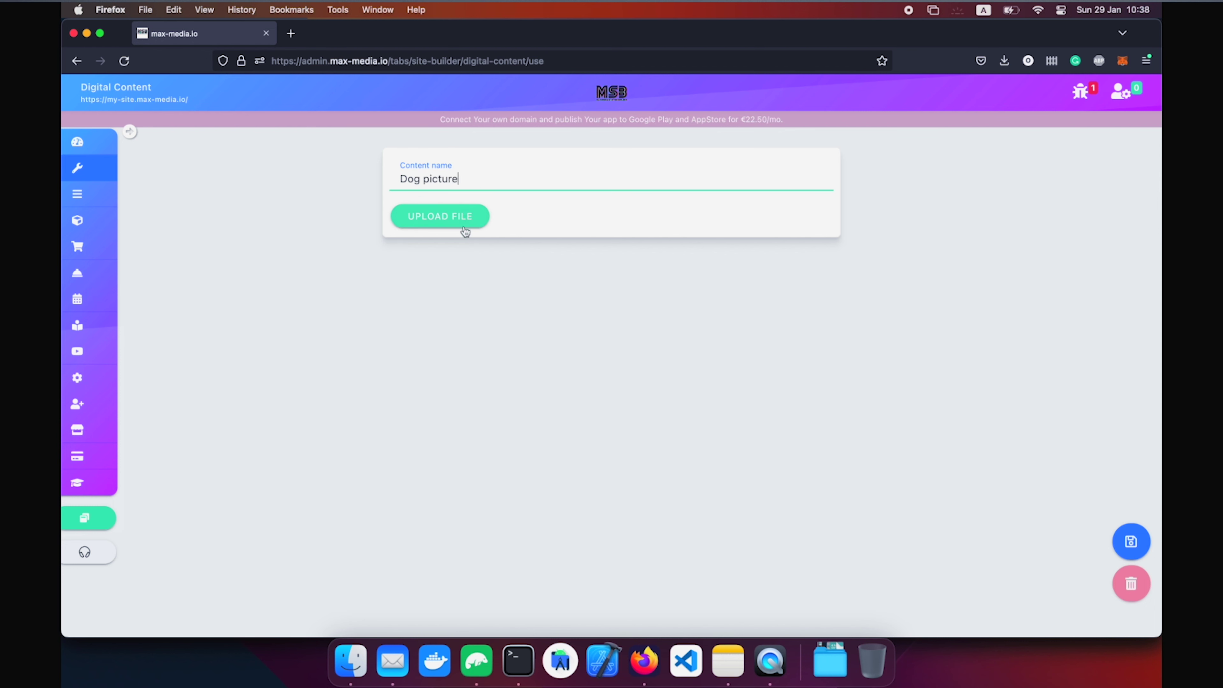
pyautogui.click(461, 227)
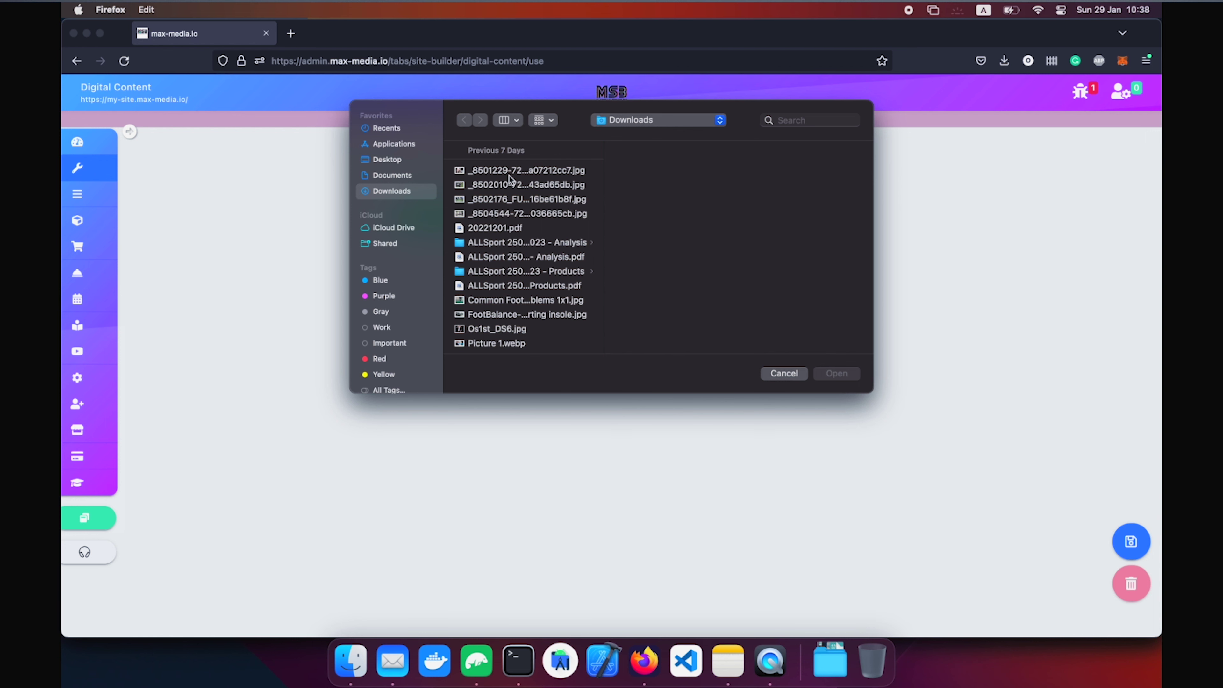
pyautogui.click(783, 374)
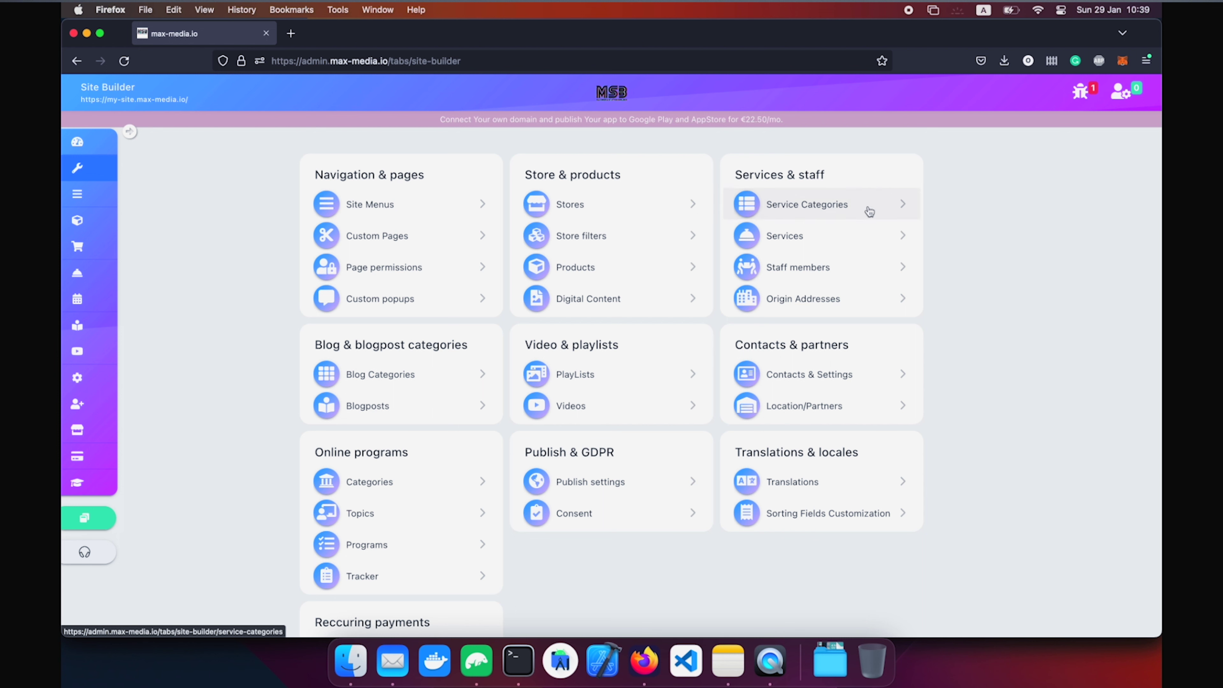
# Create and save the 'Consultations' service category, accepting its navigation item.
pyautogui.click(869, 212)
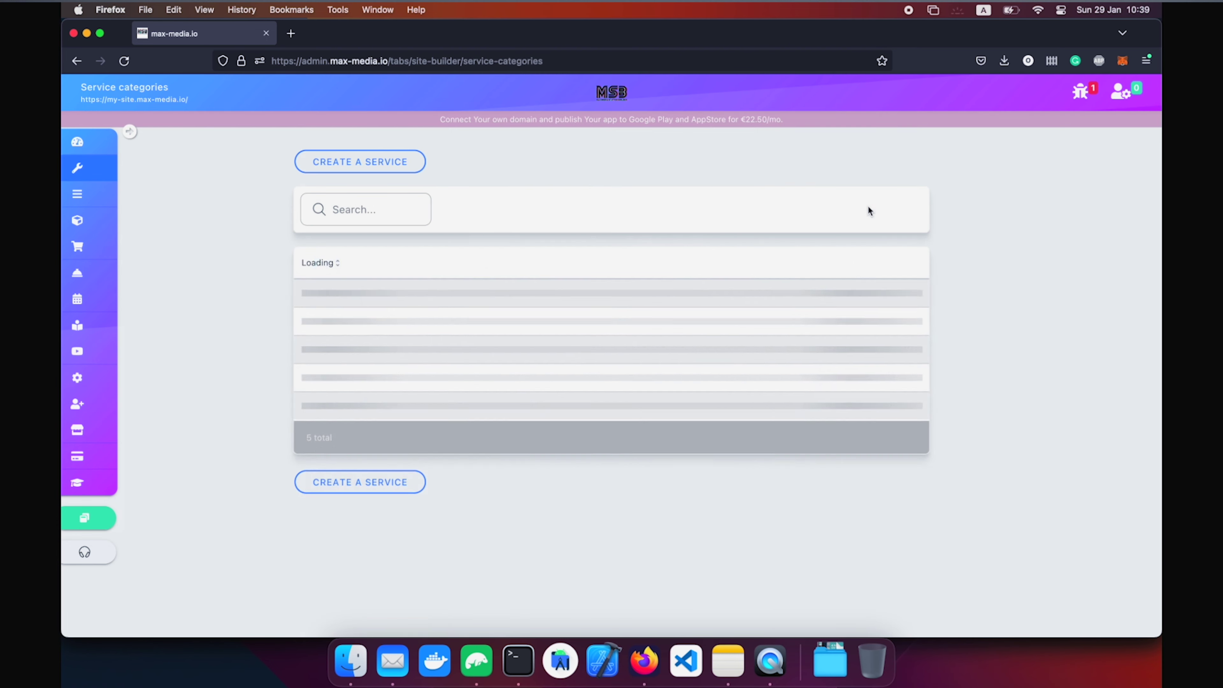
pyautogui.click(375, 162)
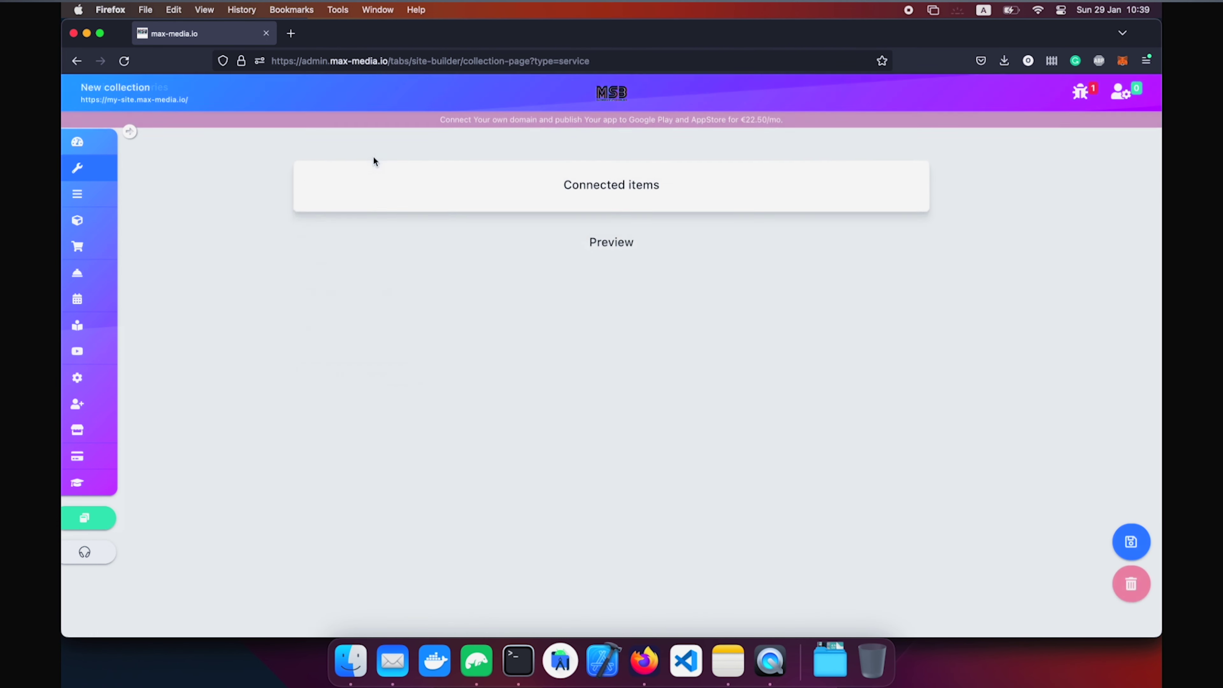
pyautogui.click(390, 206)
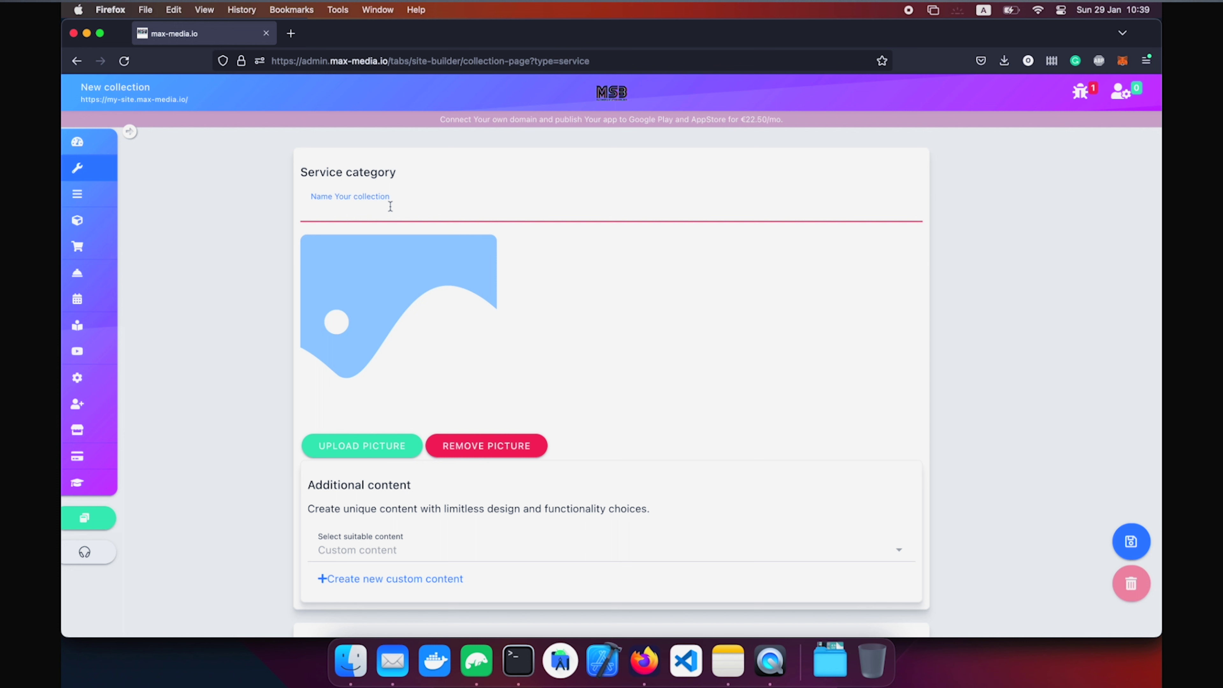
pyautogui.write('Consultations')
pyautogui.click(1131, 541)
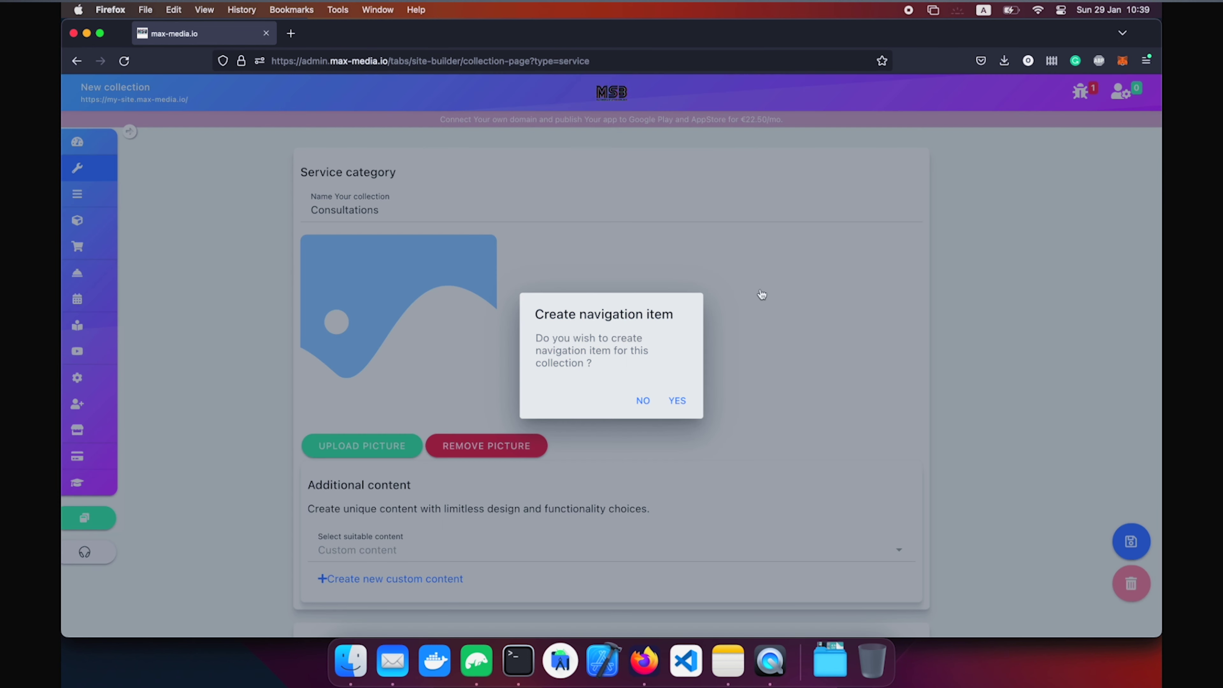
pyautogui.click(686, 402)
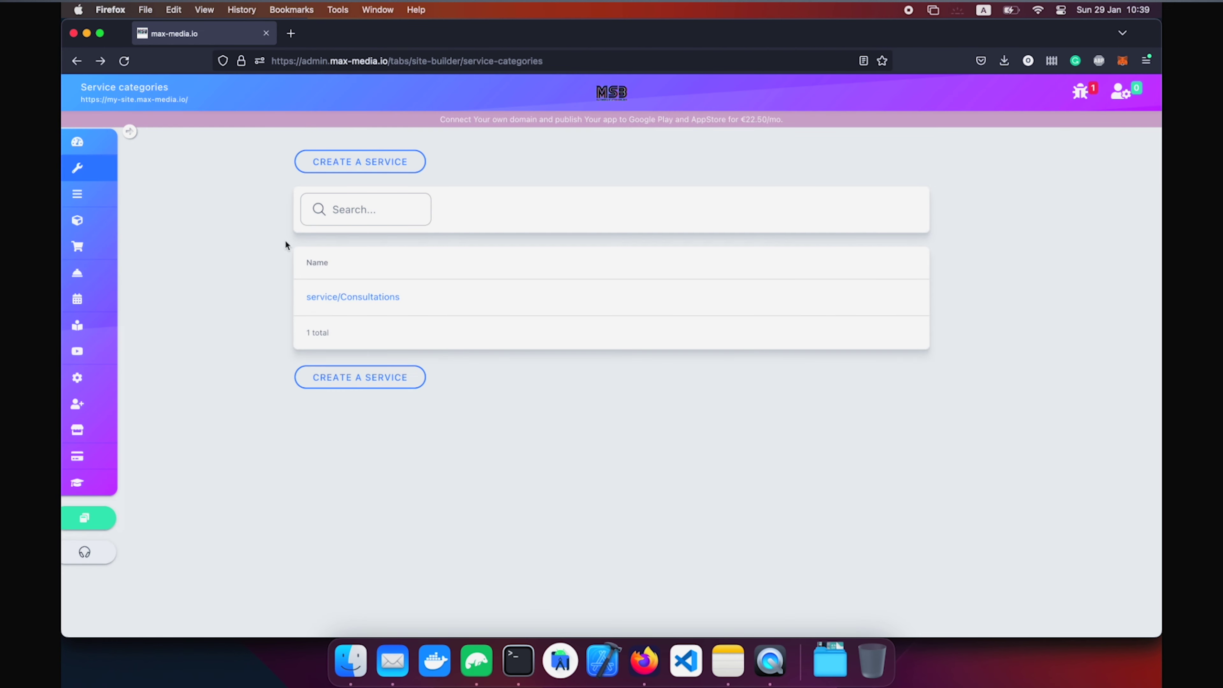
pyautogui.click(83, 166)
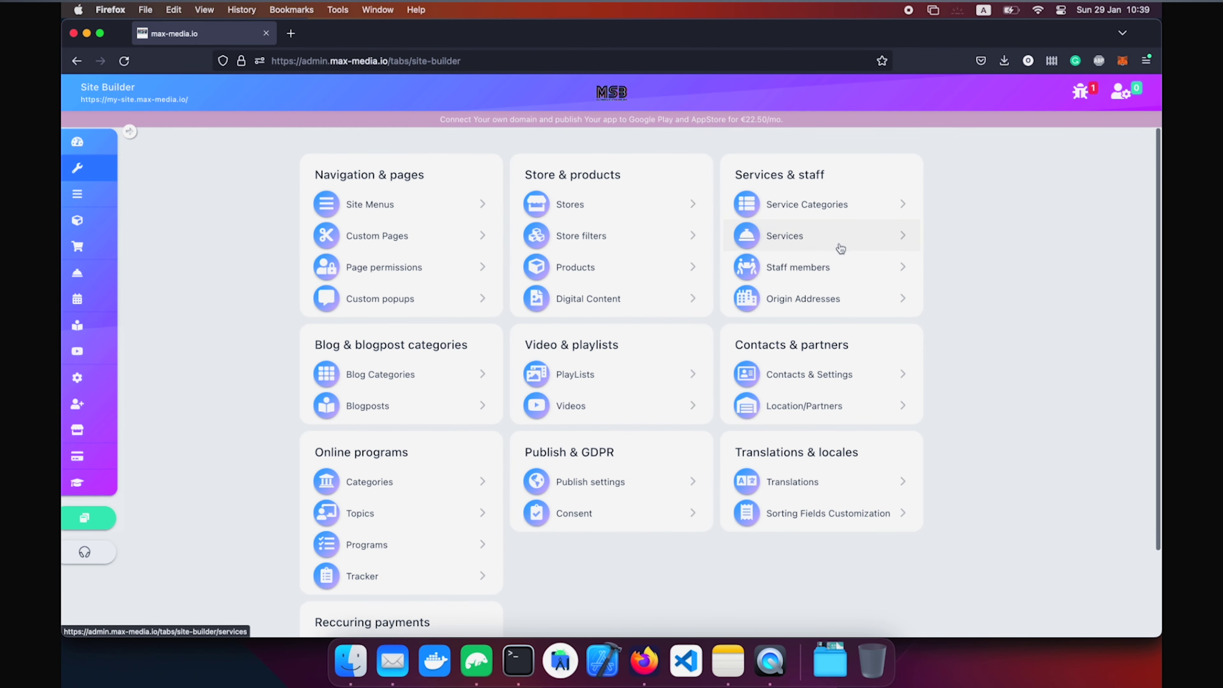
# Create a new service in category Consultations with Administrator as staff member.
pyautogui.click(836, 246)
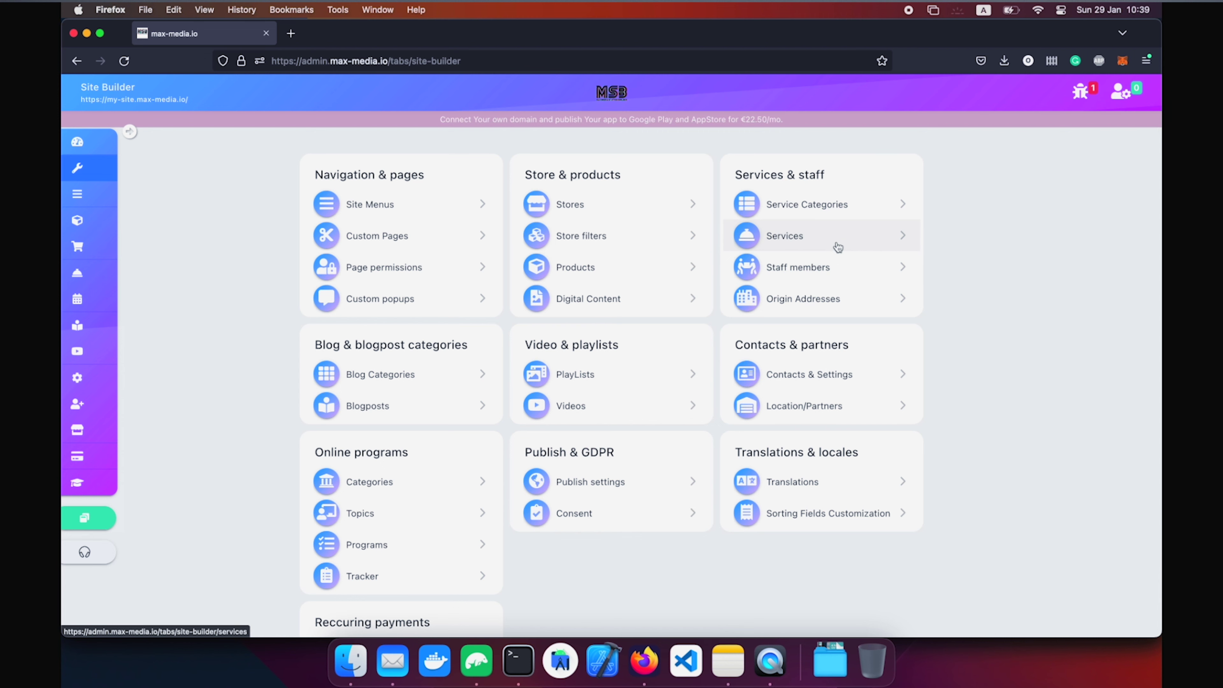
pyautogui.click(390, 162)
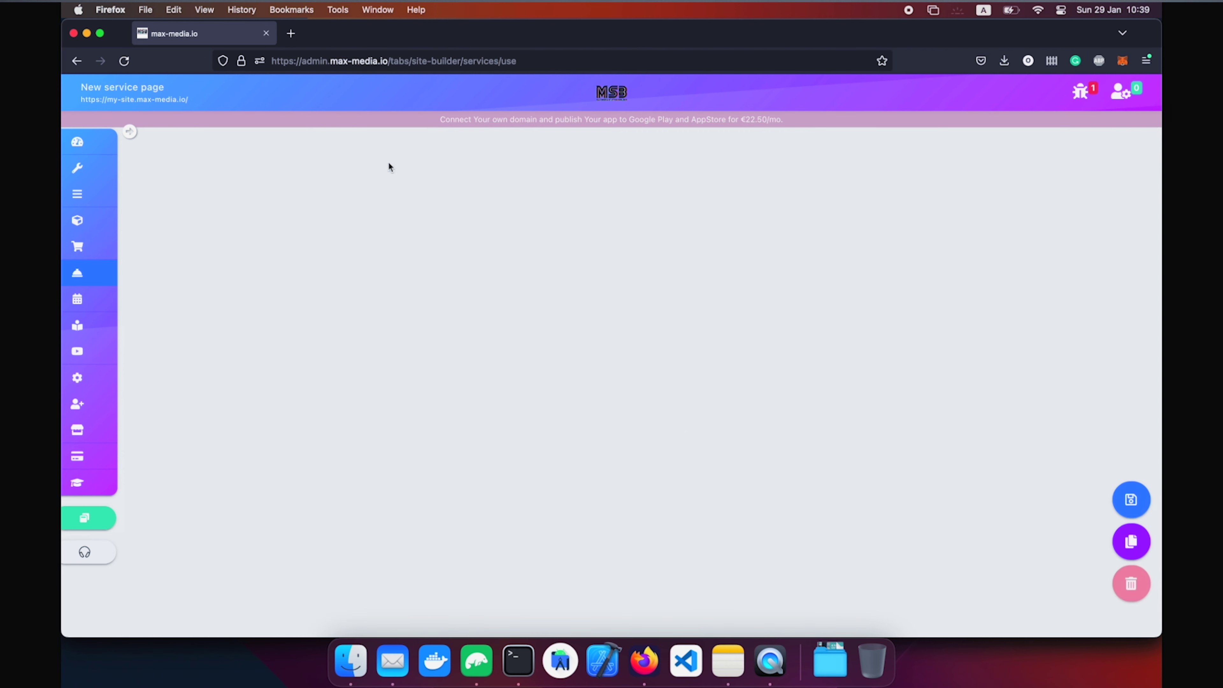
pyautogui.scroll(-1, 475, 373)
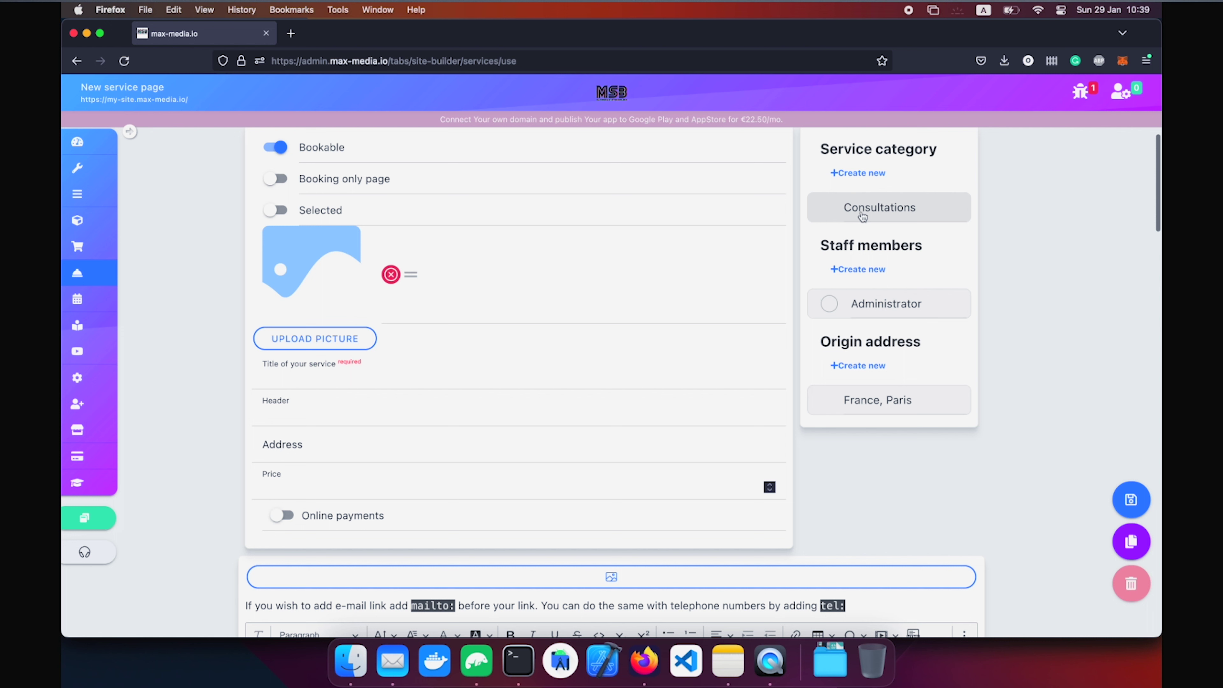
pyautogui.click(862, 215)
pyautogui.click(830, 306)
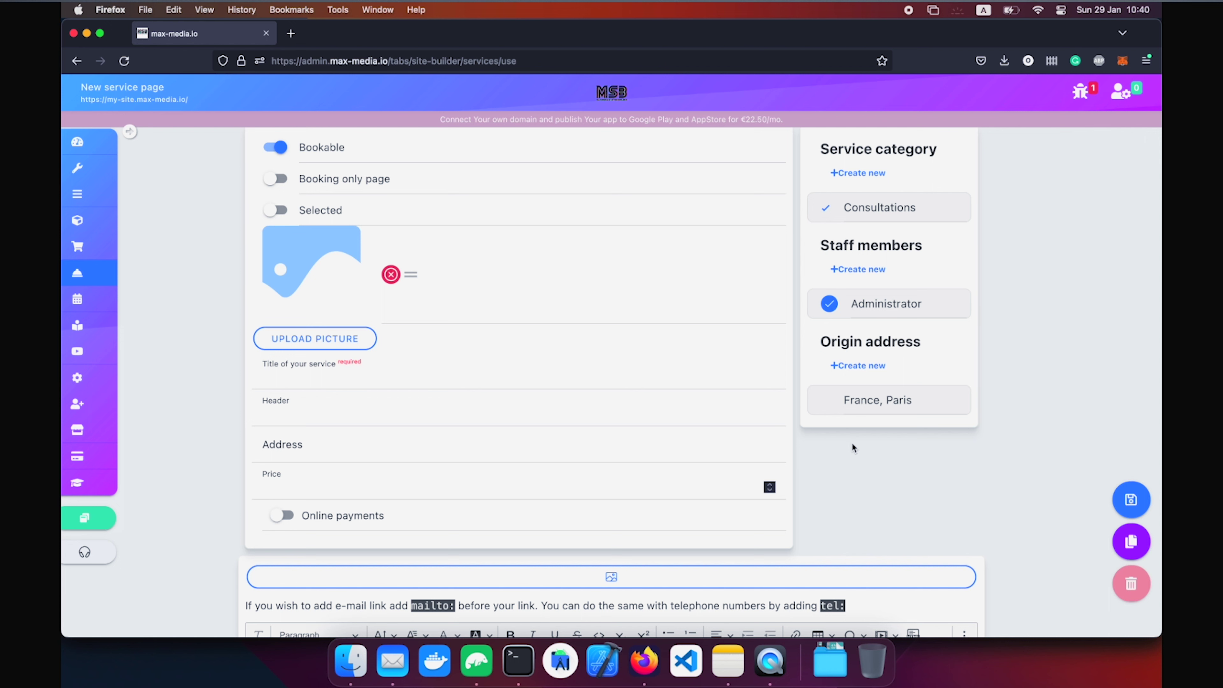
pyautogui.scroll(2, 278, 184)
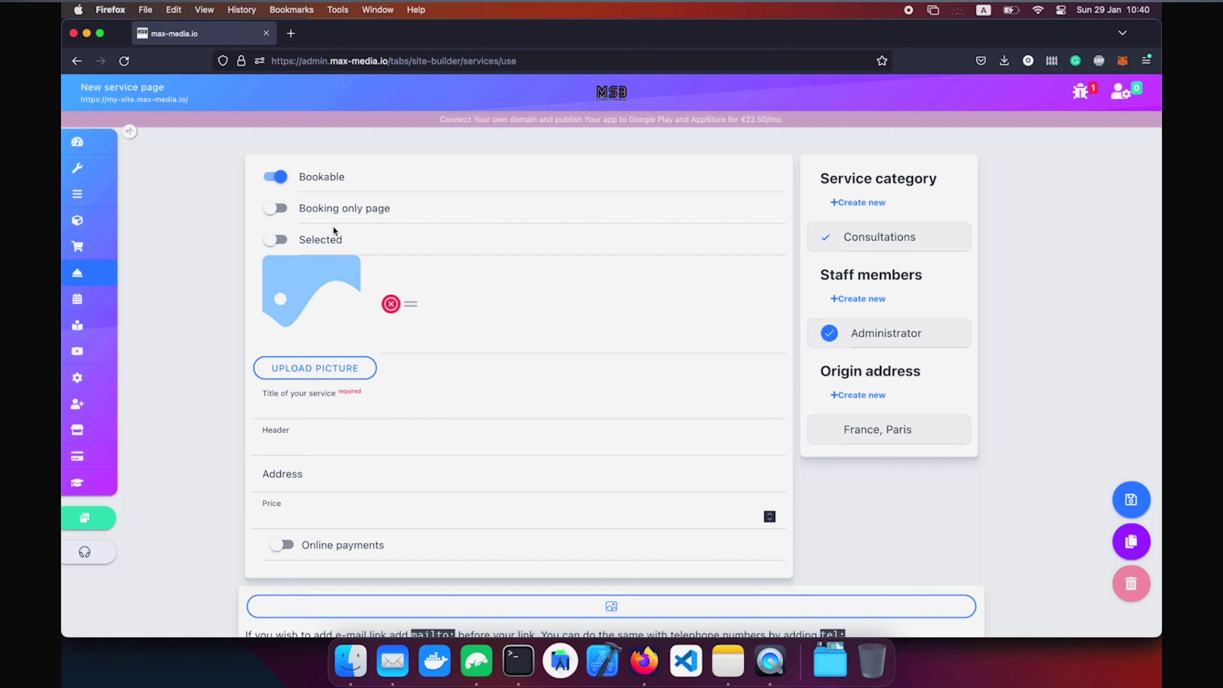
# Give the service the positive man picture, title '30 min. Appointment' and the drawing-help header.
pyautogui.click(315, 380)
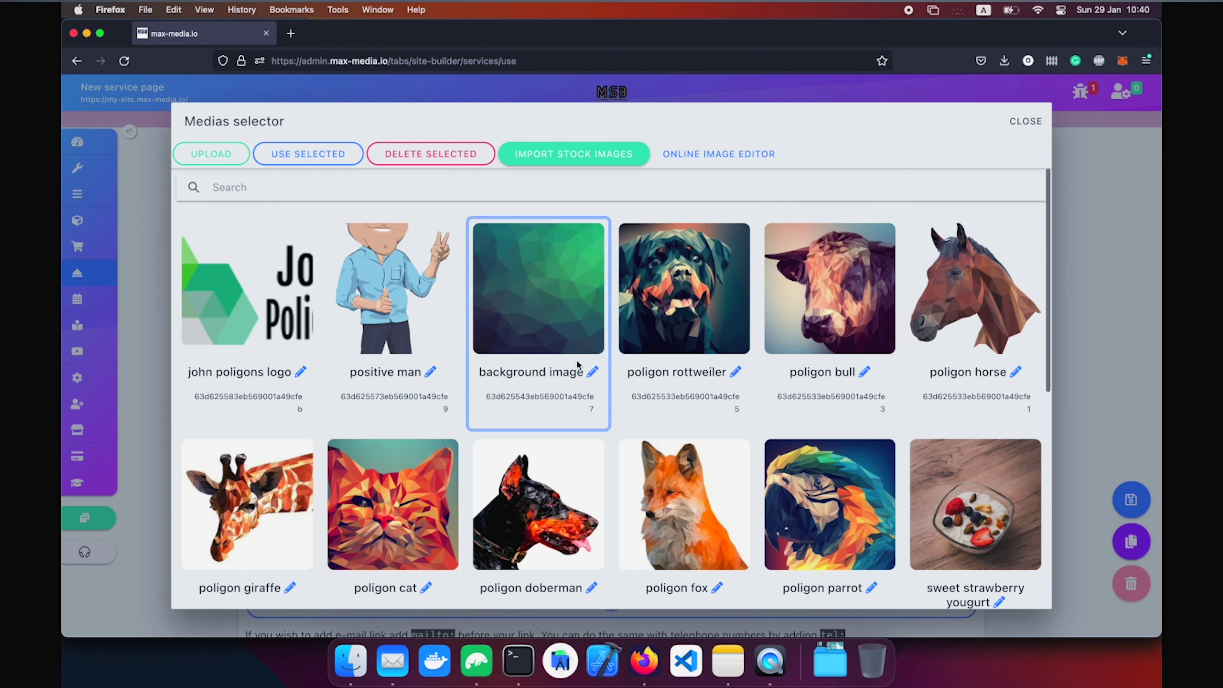
pyautogui.click(380, 227)
pyautogui.click(339, 163)
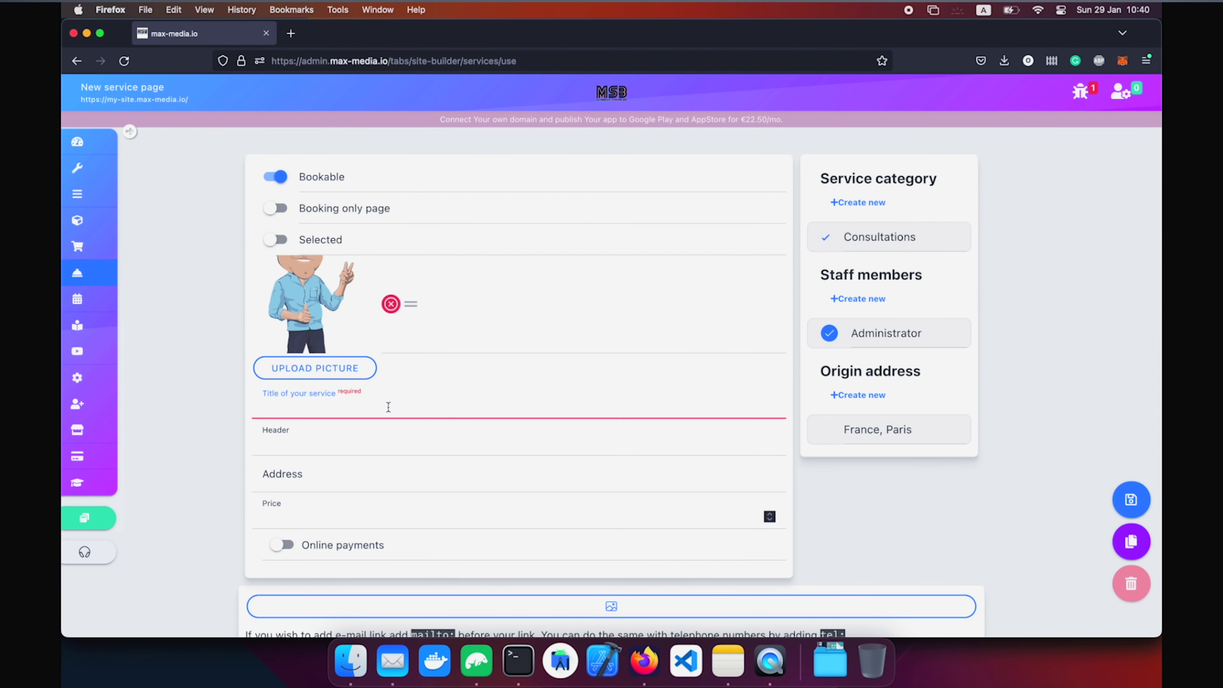
pyautogui.write('30 min. Appointment')
pyautogui.click(326, 444)
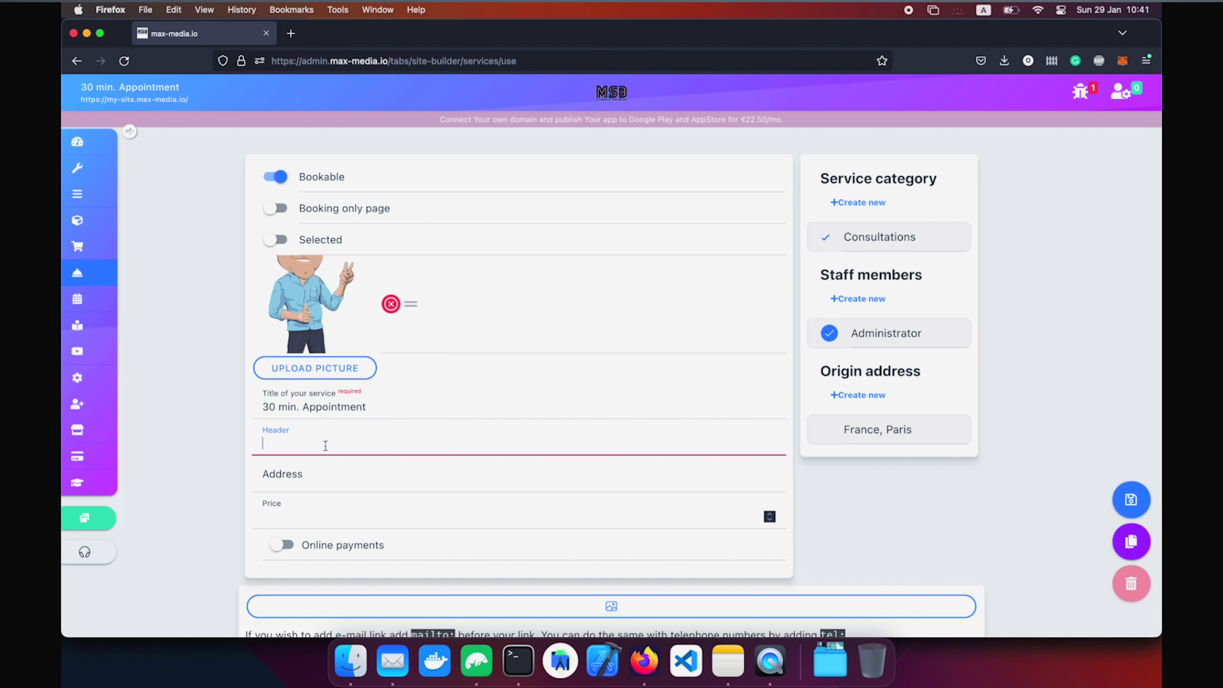
pyautogui.write('In this ap')
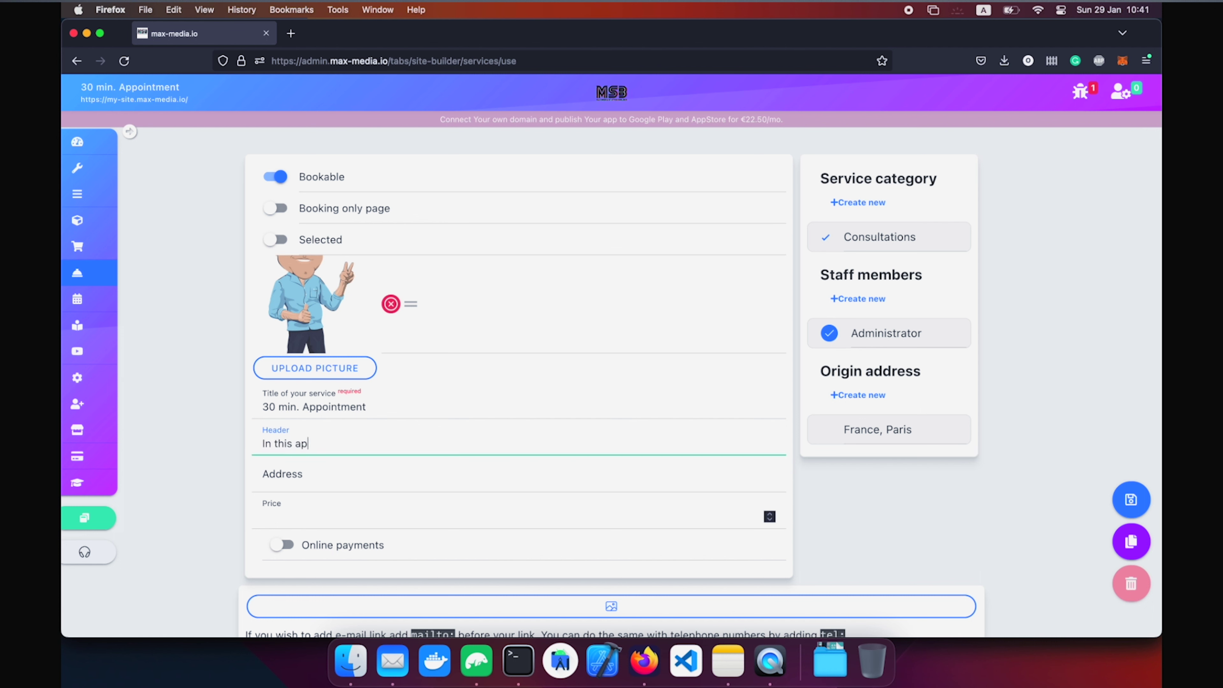
pyautogui.write("pointment I'll help you draw a lot better.")
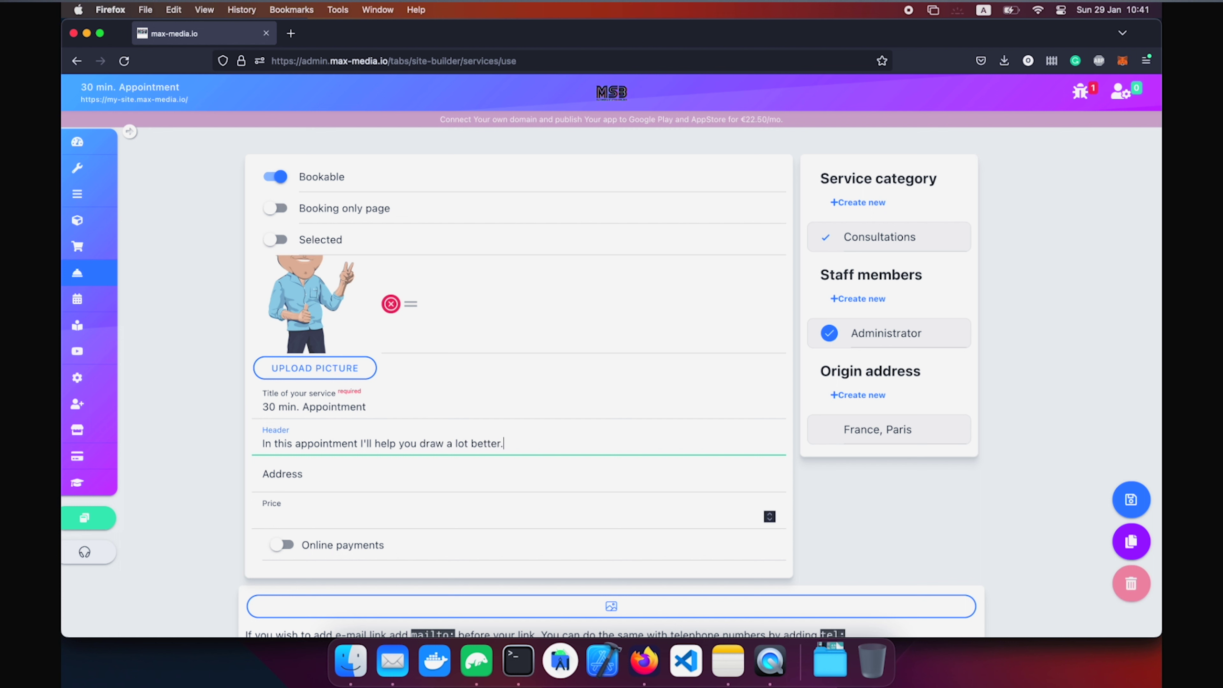
# Set the service address to Online and price to 99, then try enabling online payments.
pyautogui.click(302, 485)
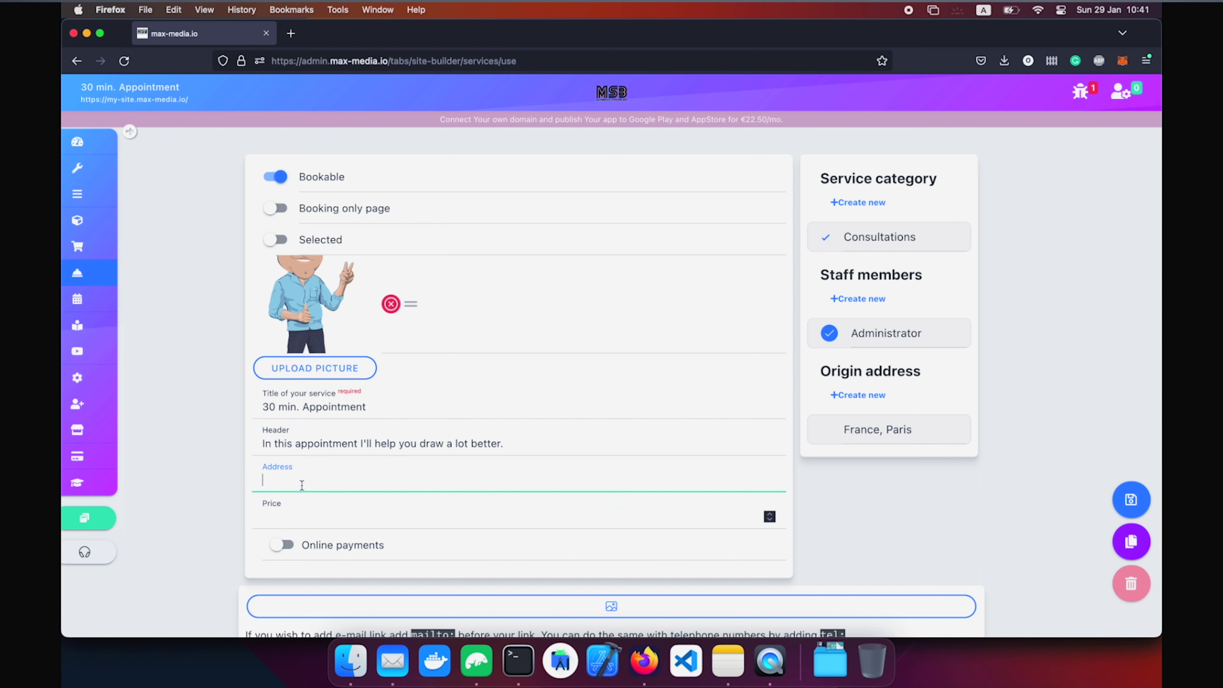
pyautogui.write('Online')
pyautogui.click(305, 512)
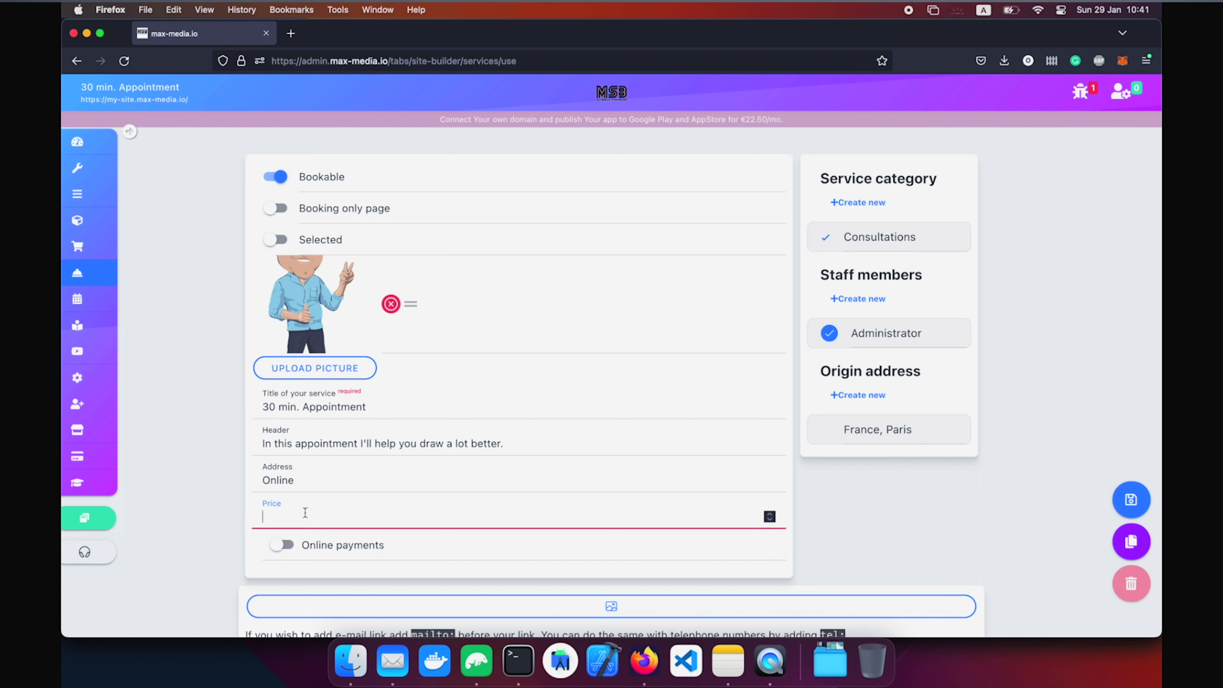
pyautogui.write('0')
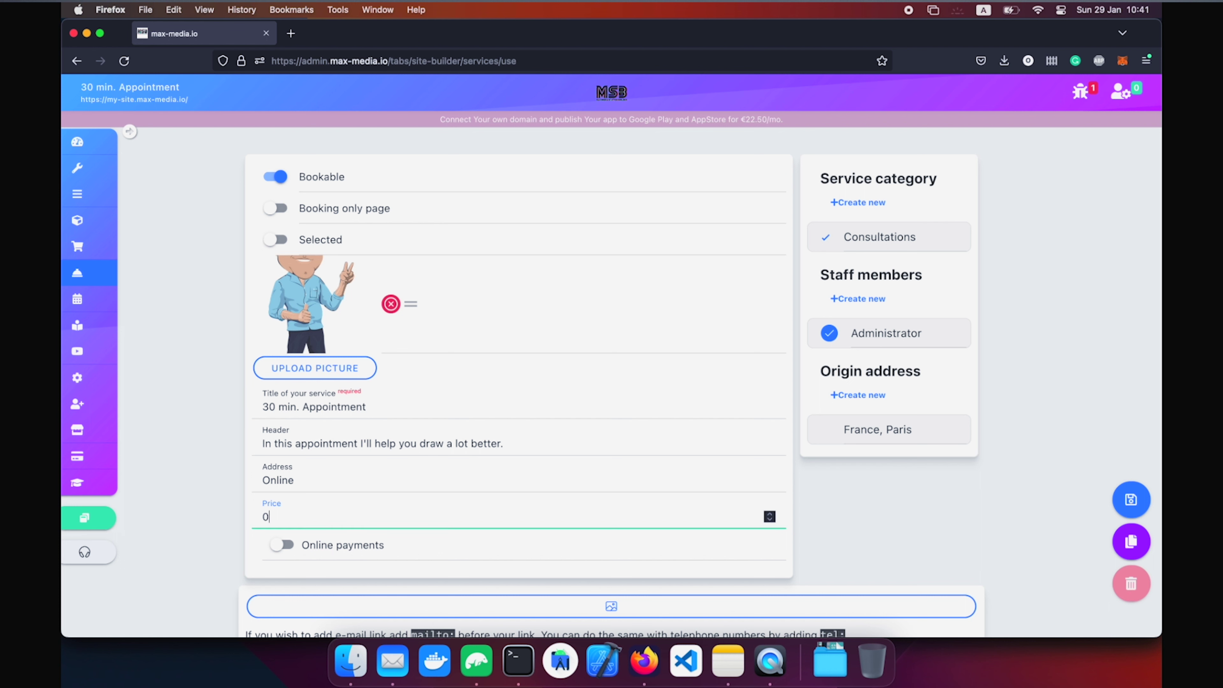
pyautogui.press('BackSpace')
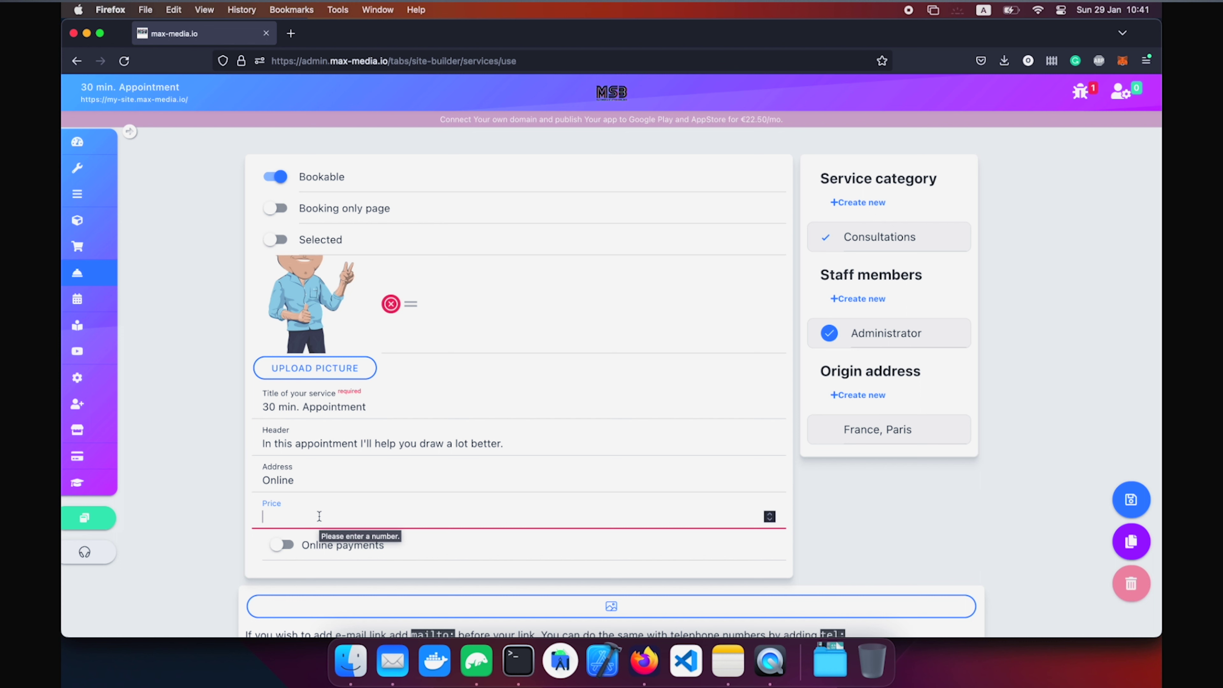
pyautogui.write('99')
pyautogui.click(282, 544)
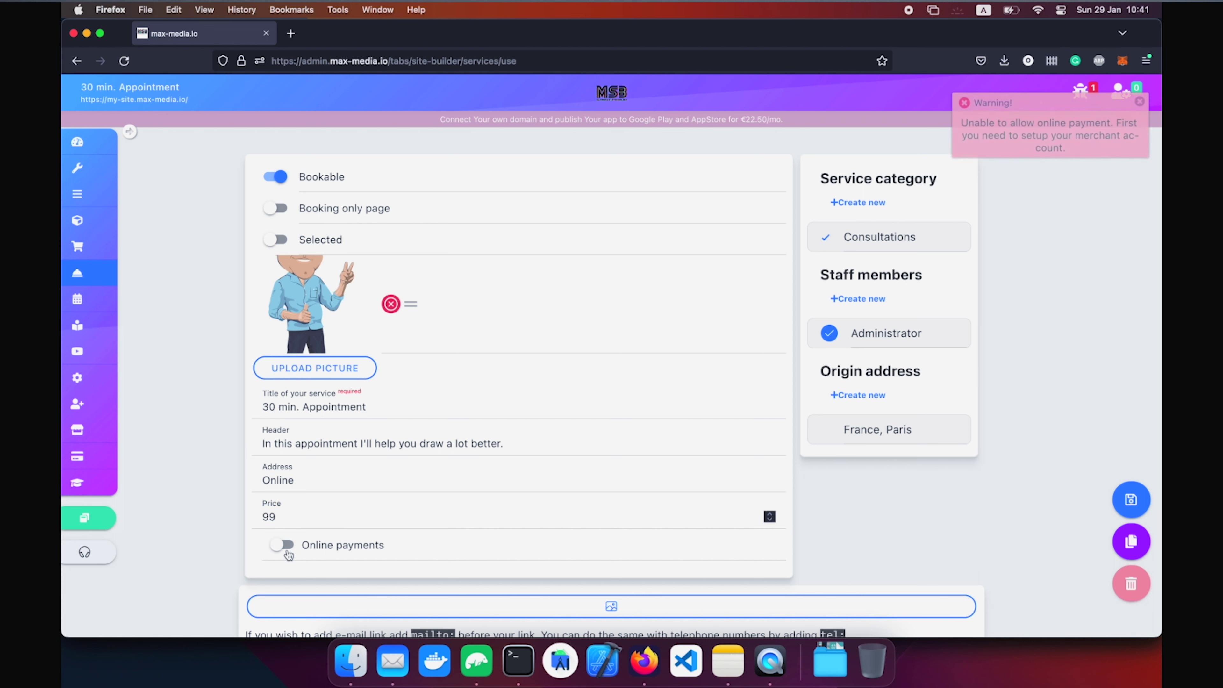
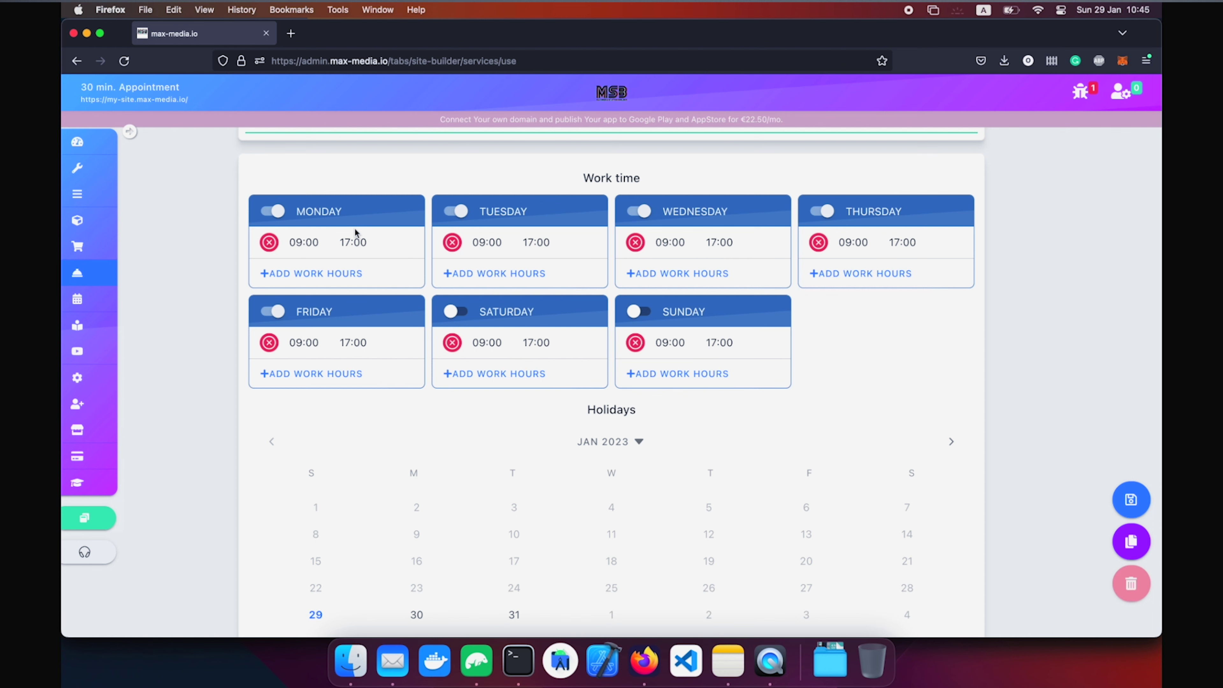
# Add a second Monday work period and end the first period at 12:00.
pyautogui.click(329, 273)
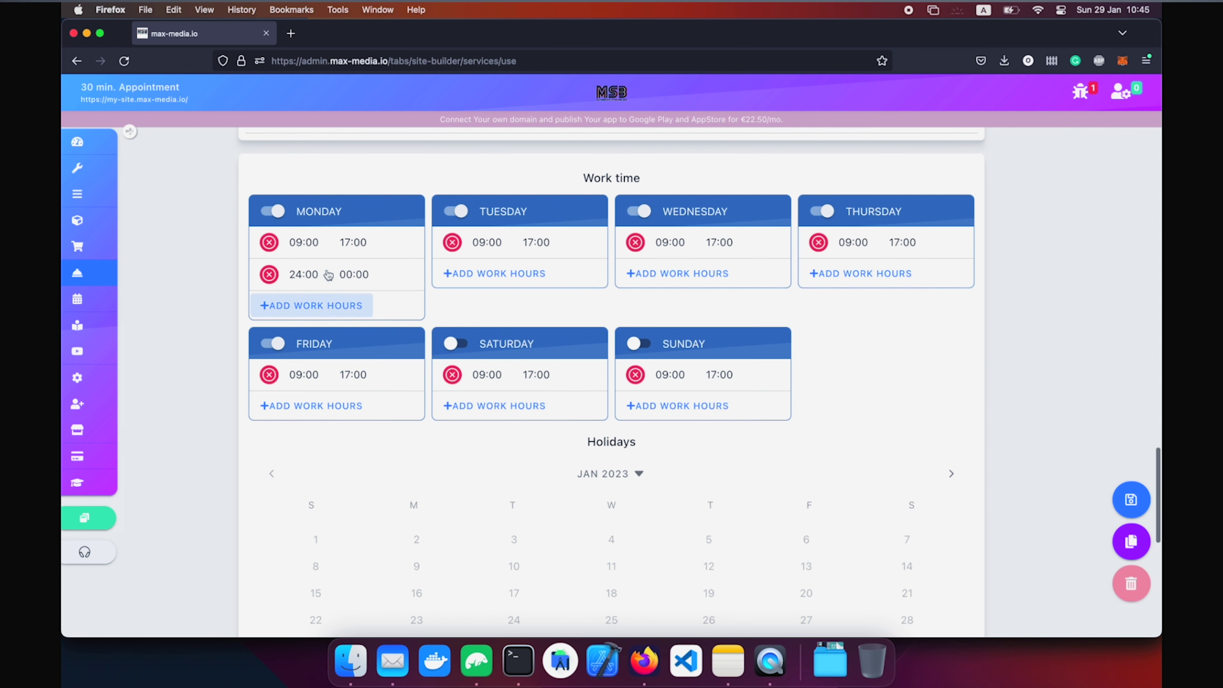
pyautogui.click(353, 242)
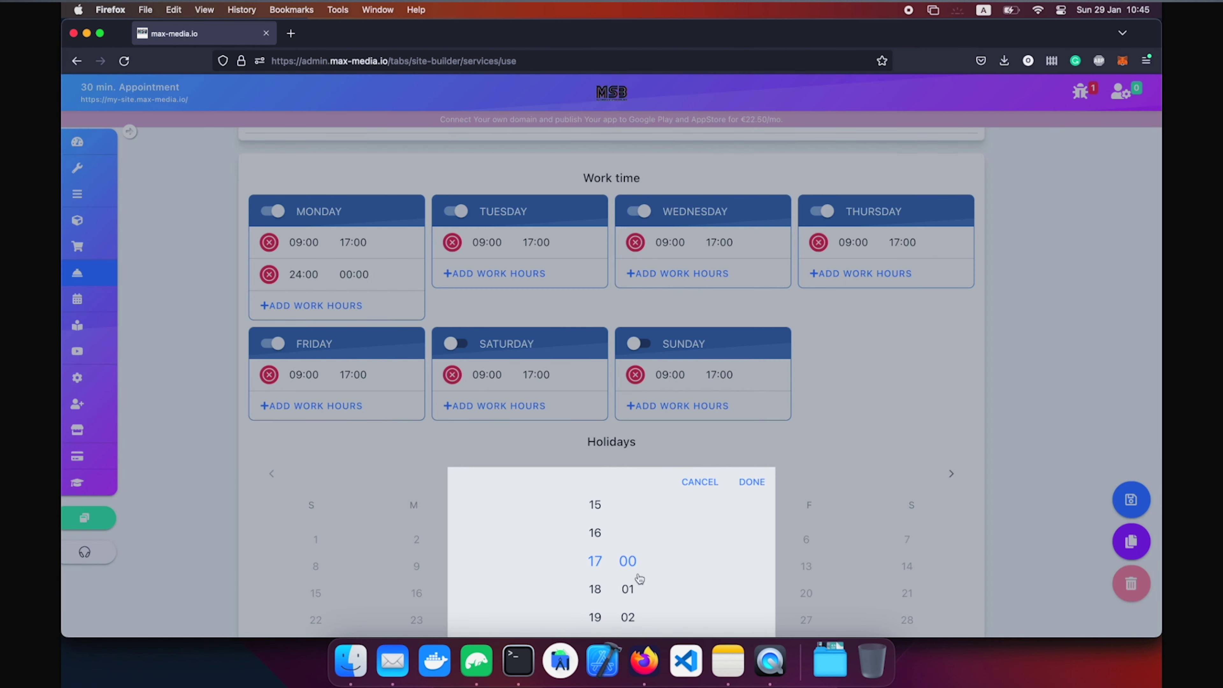
pyautogui.scroll(6, 595, 522)
pyautogui.scroll(-1, 599, 589)
pyautogui.click(759, 481)
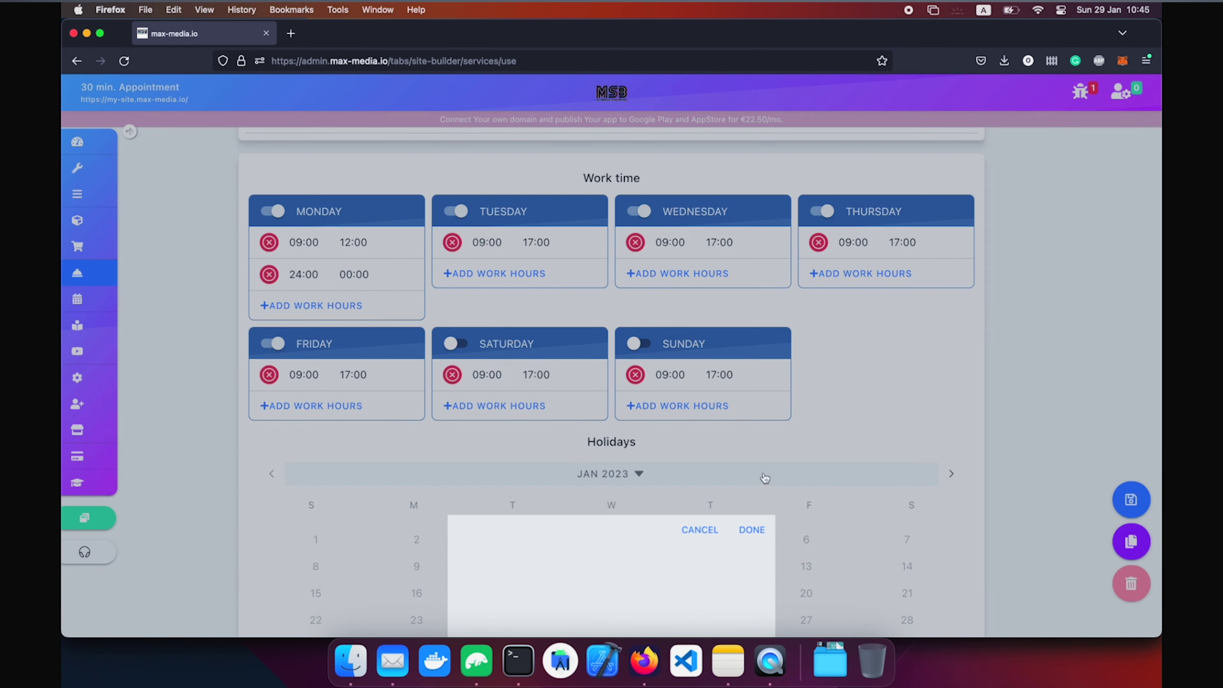
# Set Monday's second period to 13:00–18:00 and mark 31 January as a holiday.
pyautogui.click(314, 278)
pyautogui.scroll(-10, 599, 614)
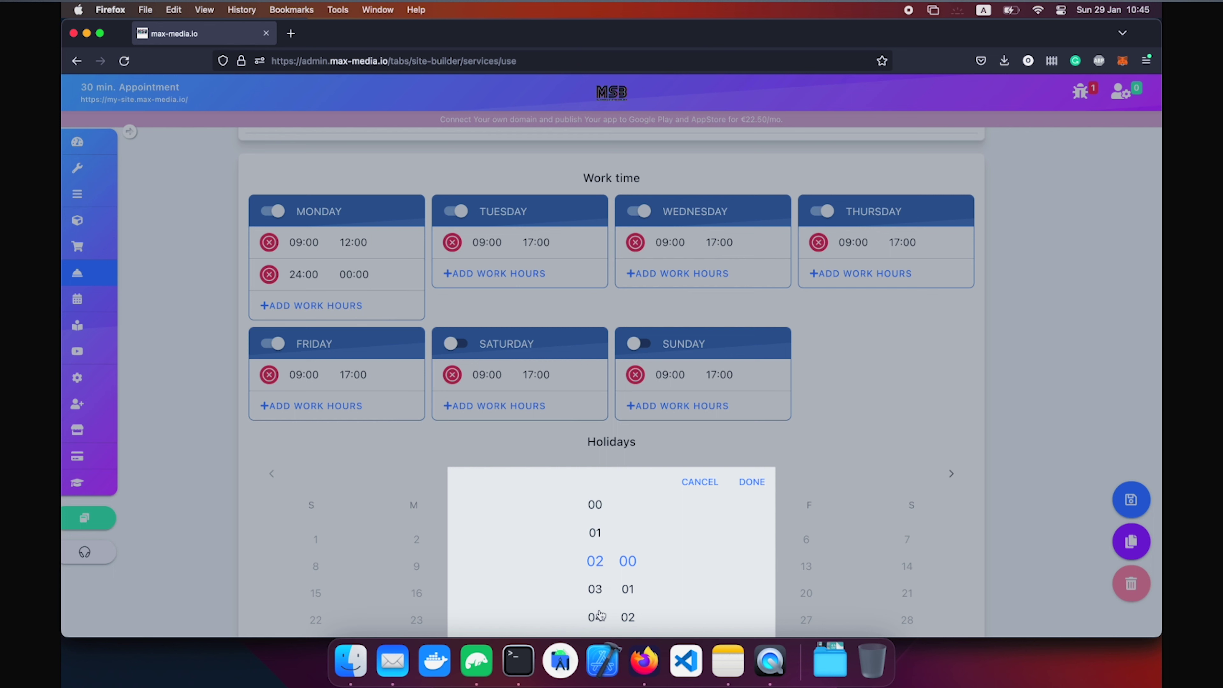
pyautogui.scroll(-4, 599, 615)
pyautogui.scroll(1, 597, 537)
pyautogui.click(752, 482)
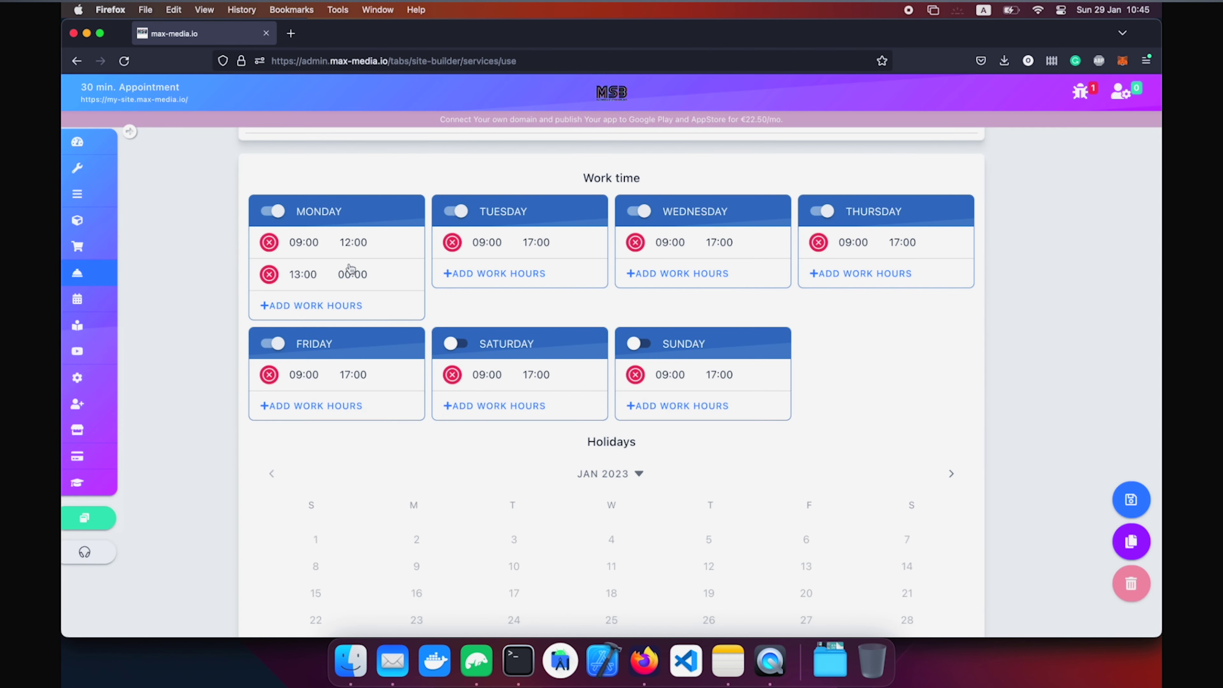
pyautogui.click(351, 274)
pyautogui.scroll(-6, 608, 598)
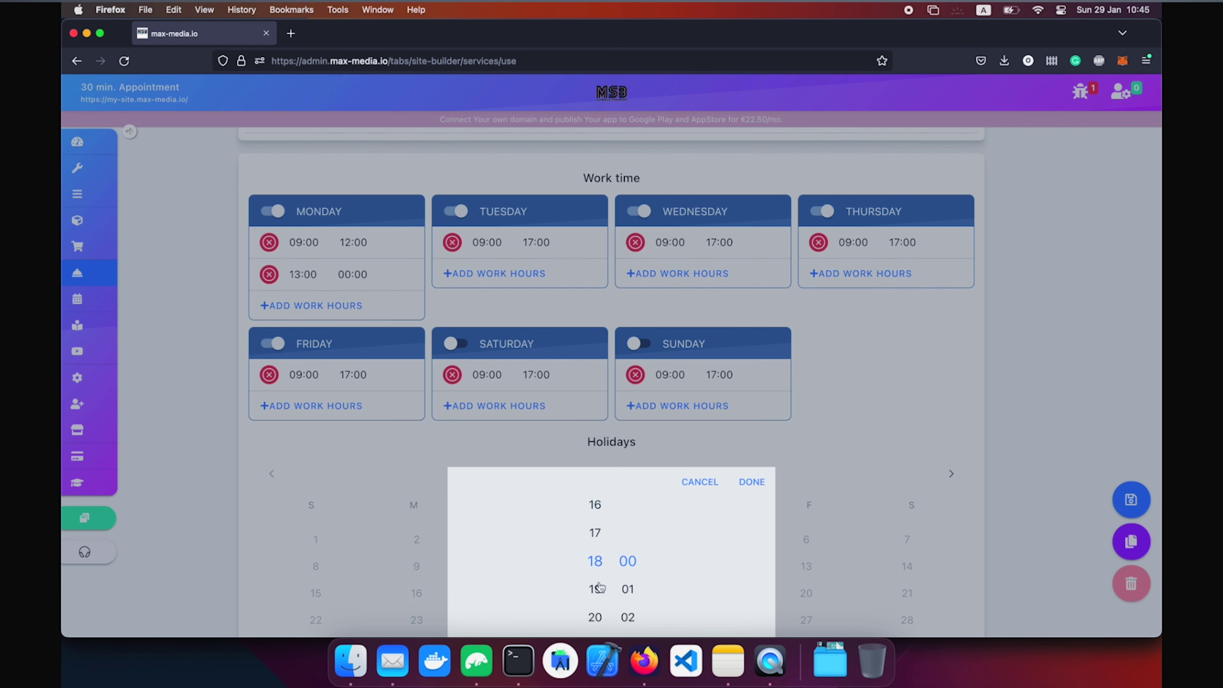
pyautogui.click(764, 483)
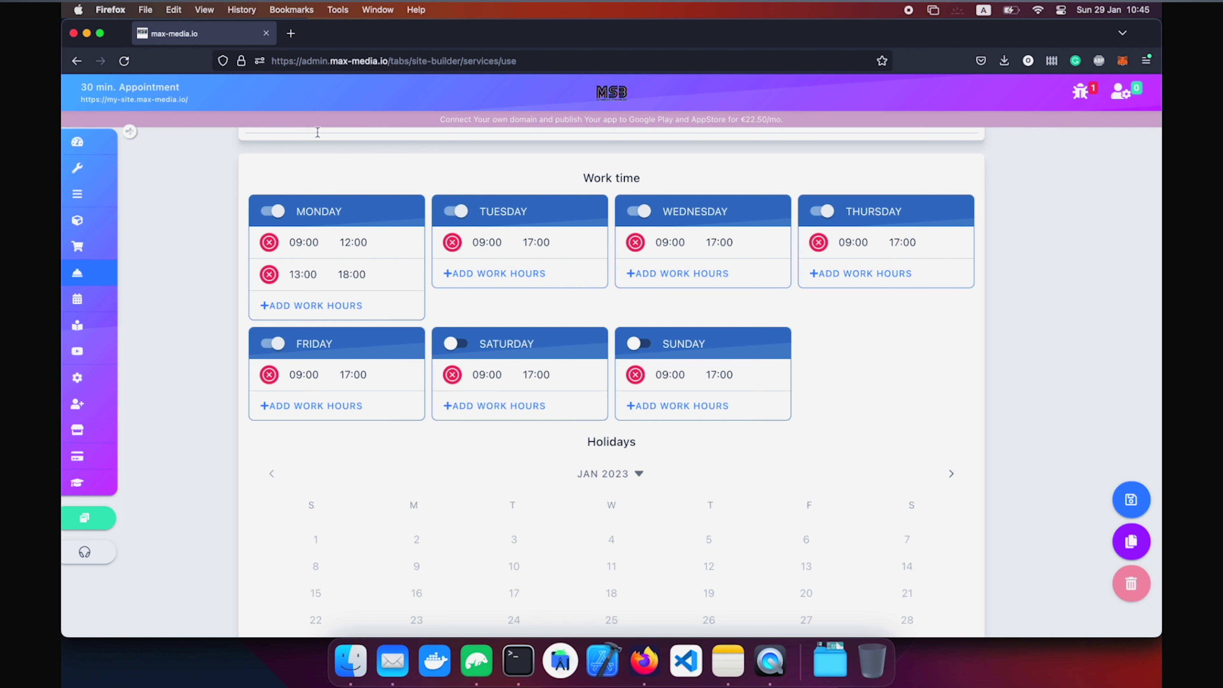
pyautogui.scroll(-5, 317, 132)
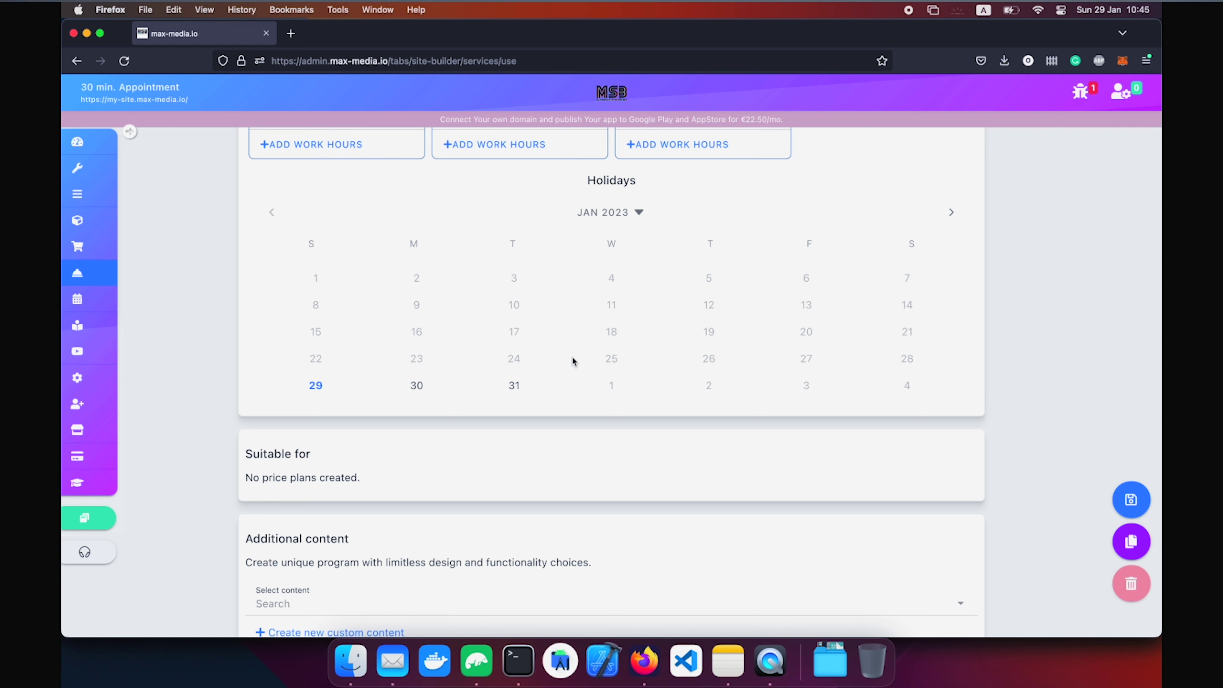
pyautogui.click(513, 391)
pyautogui.scroll(-5, 667, 435)
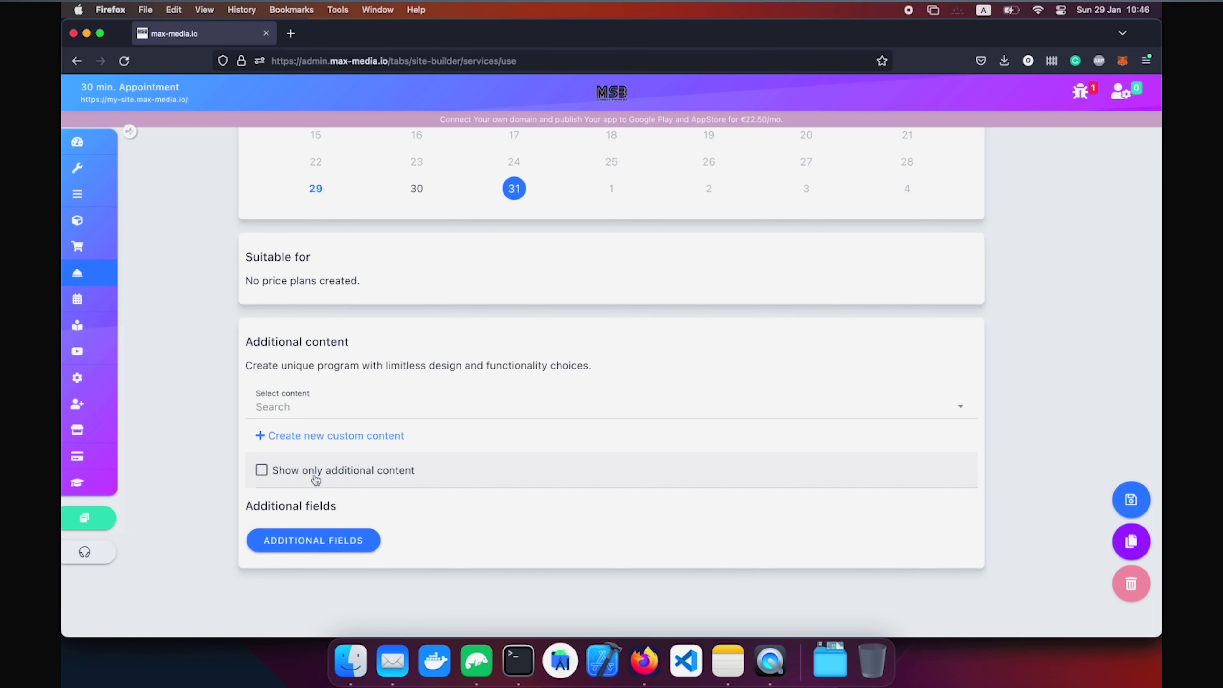
pyautogui.scroll(20, 338, 555)
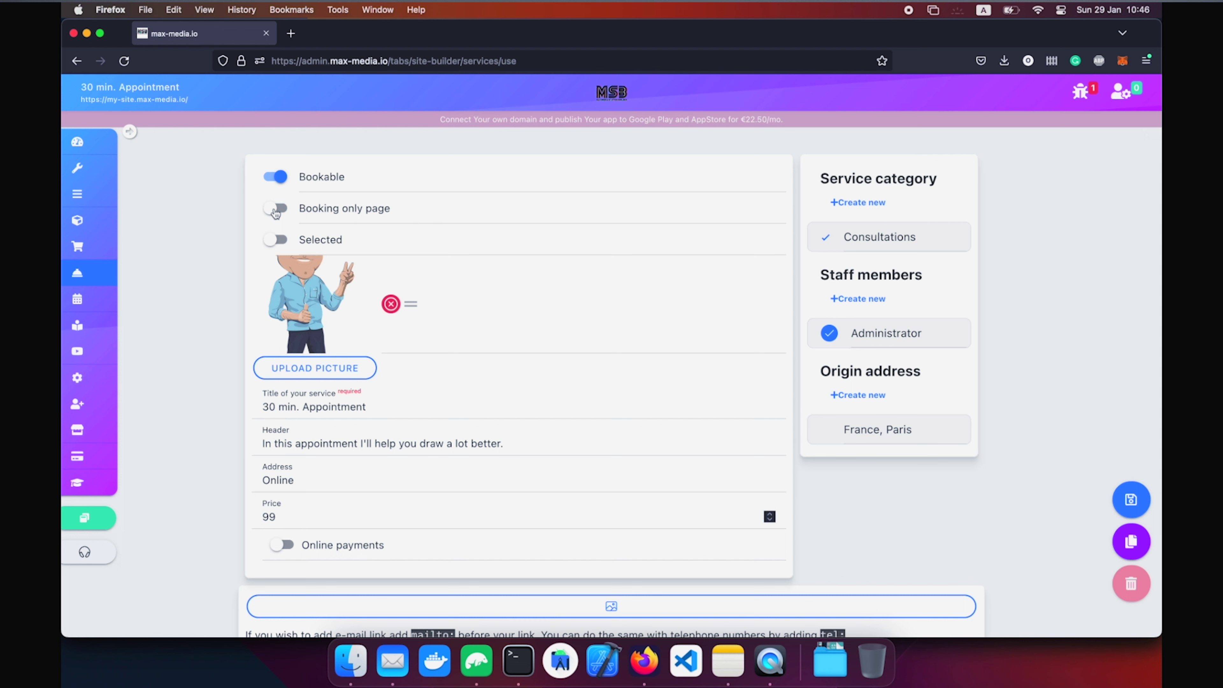
# Save the 30 min. Appointment service as a booking-only page and open the live site.
pyautogui.click(284, 208)
pyautogui.click(1138, 502)
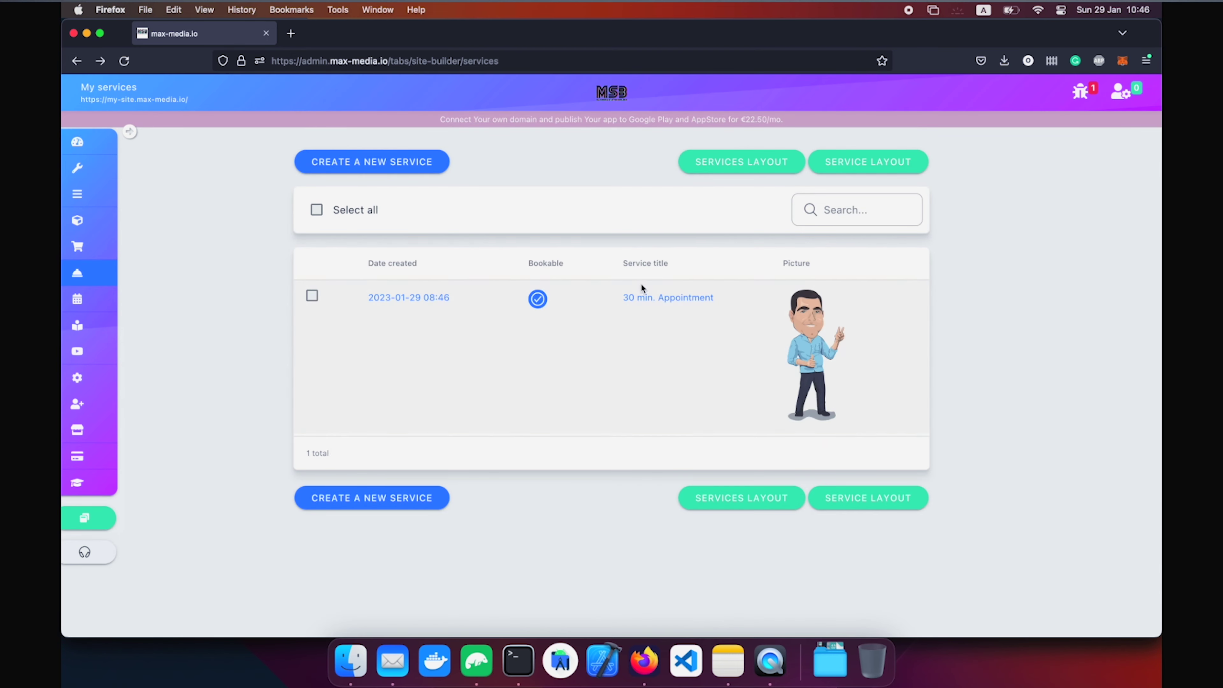
pyautogui.click(112, 517)
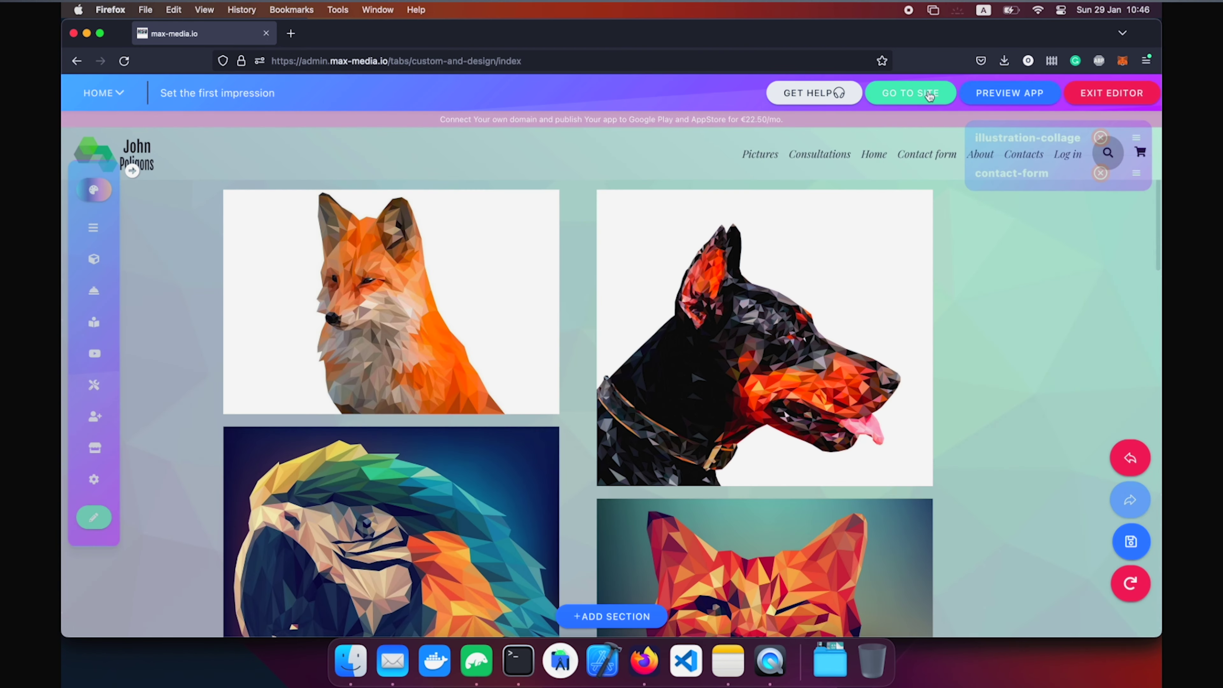
pyautogui.click(926, 93)
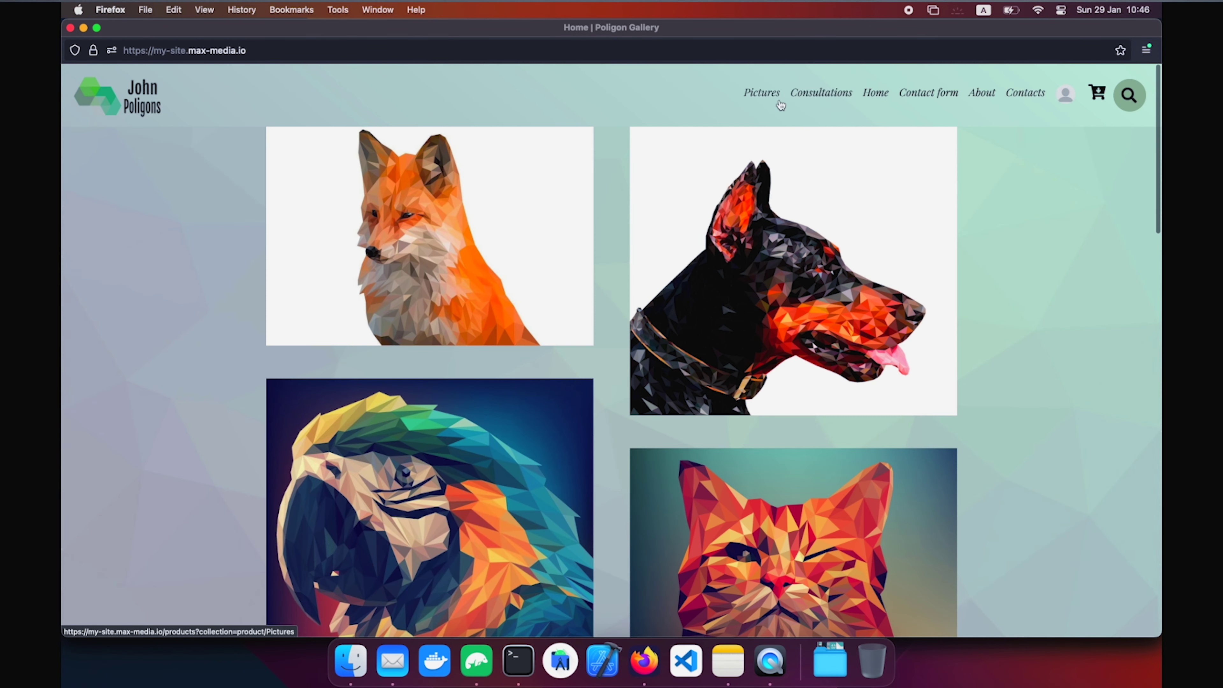
# Test-book the 30 min. Appointment for 30 January at 9:45 using saved contact details, then exit the editor.
pyautogui.click(821, 90)
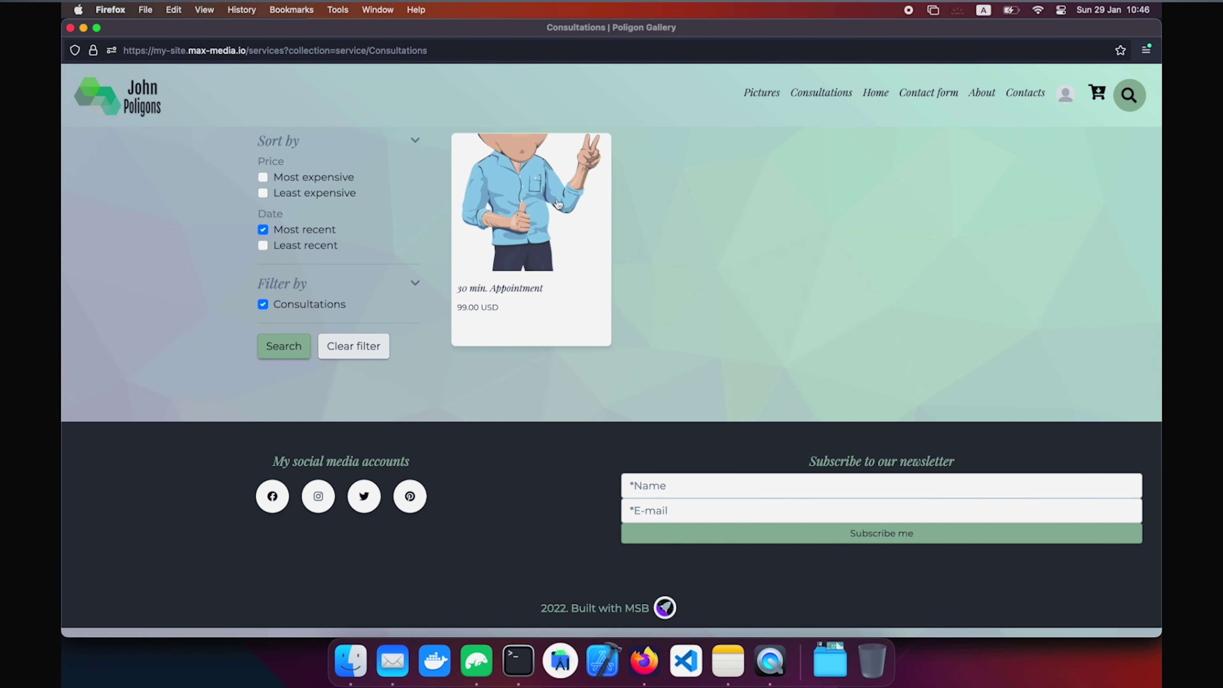
pyautogui.click(554, 193)
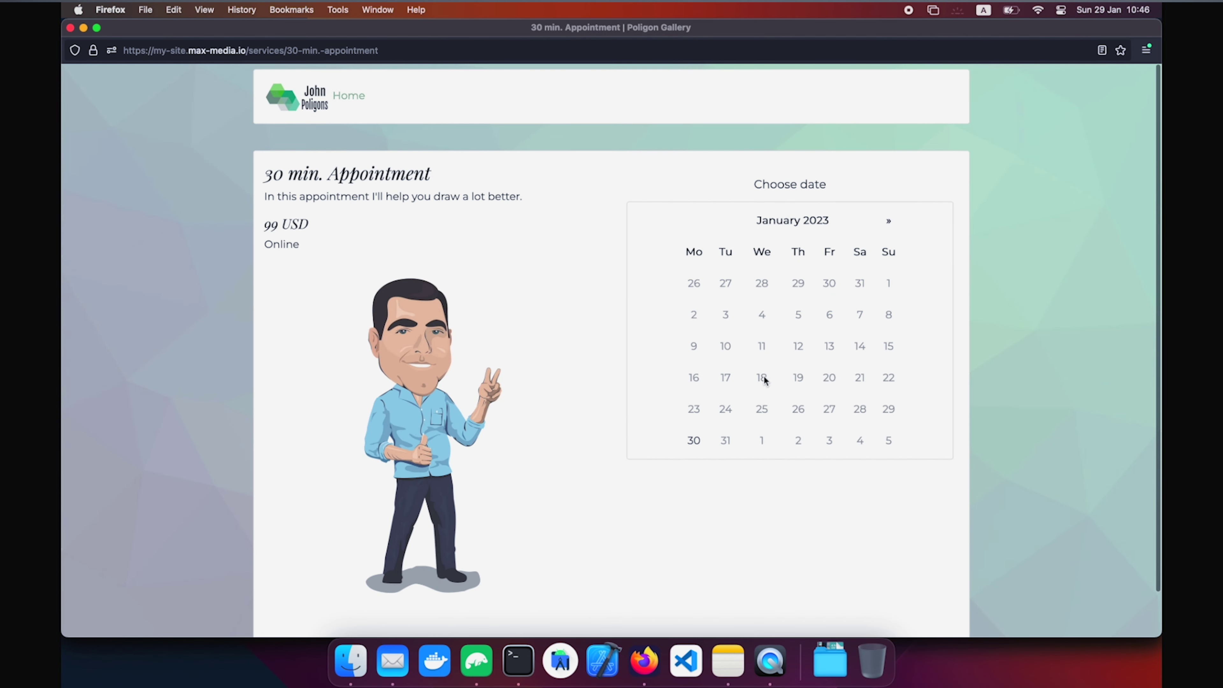
pyautogui.click(693, 447)
pyautogui.click(764, 467)
pyautogui.click(710, 501)
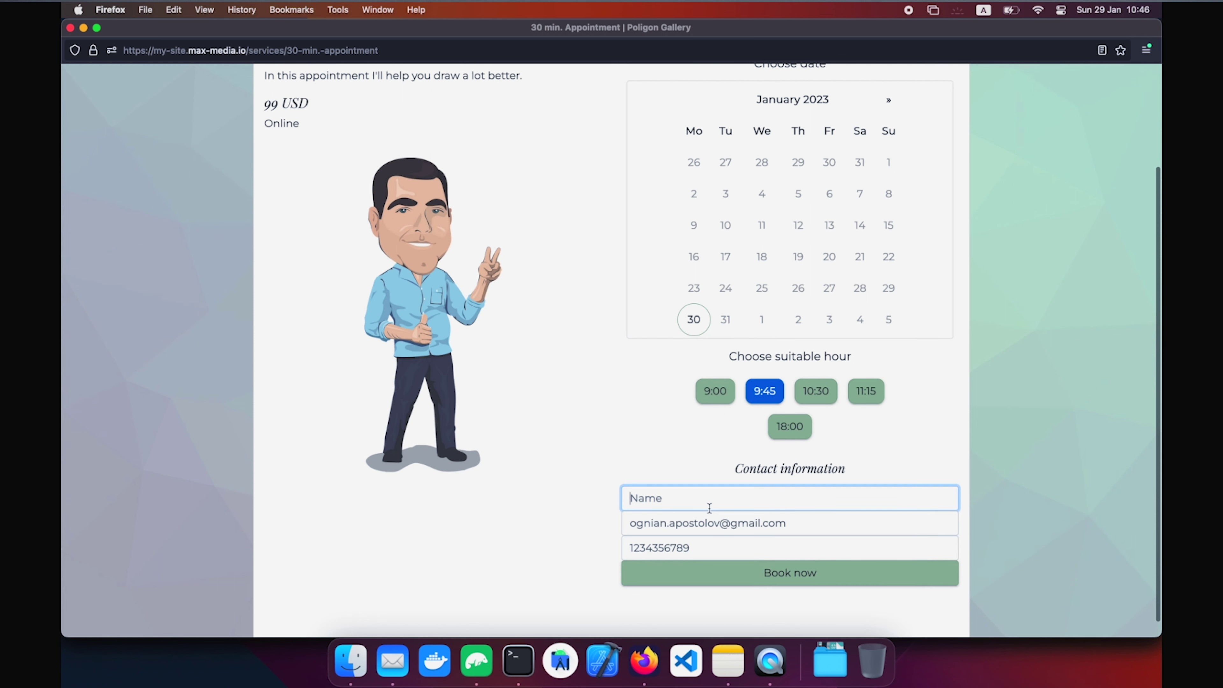
pyautogui.write('Og')
pyautogui.press('Down')
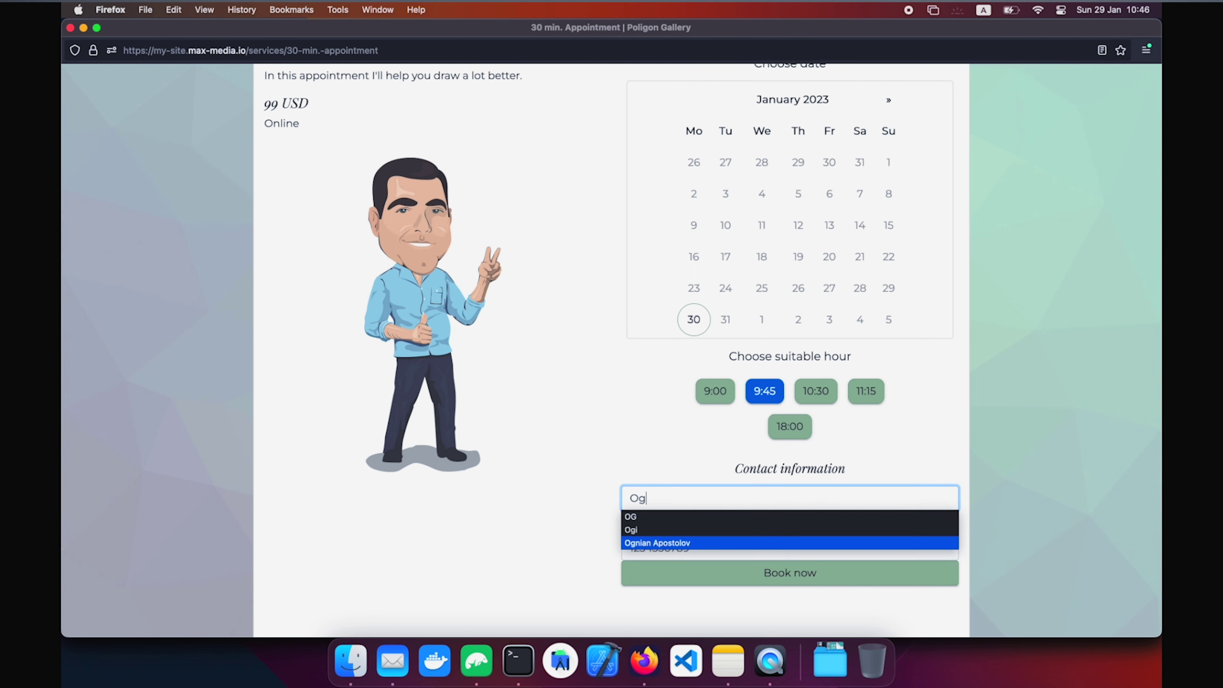
pyautogui.press('Return')
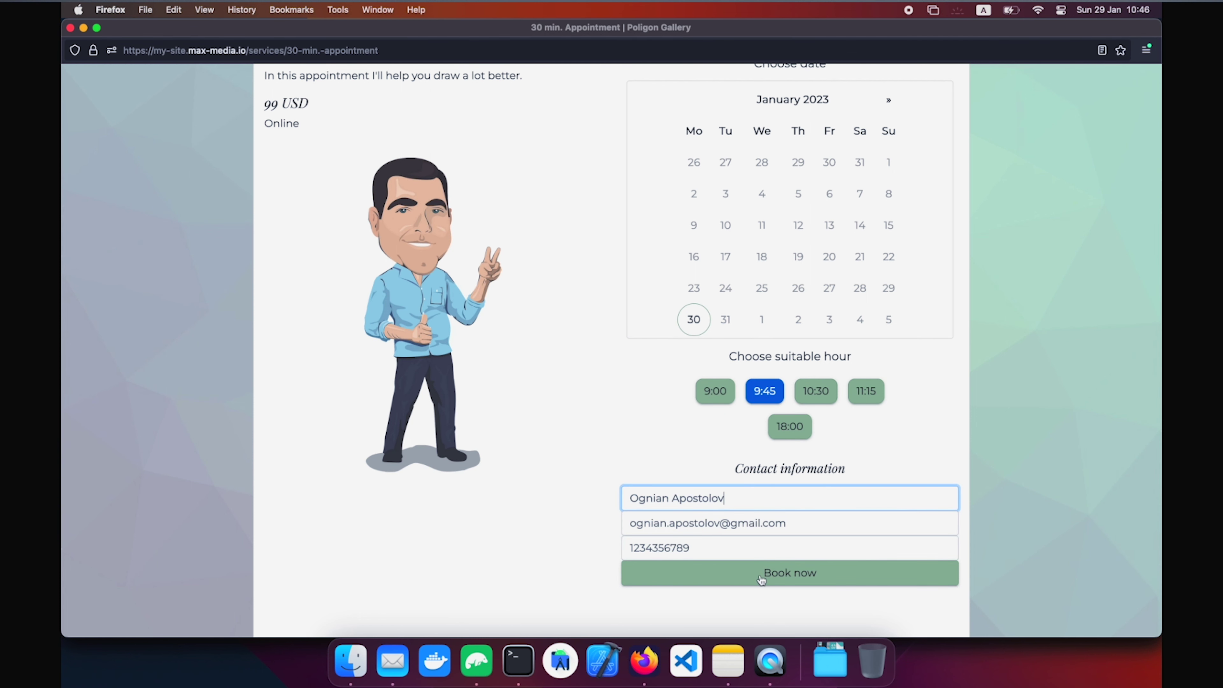
pyautogui.scroll(3, 759, 574)
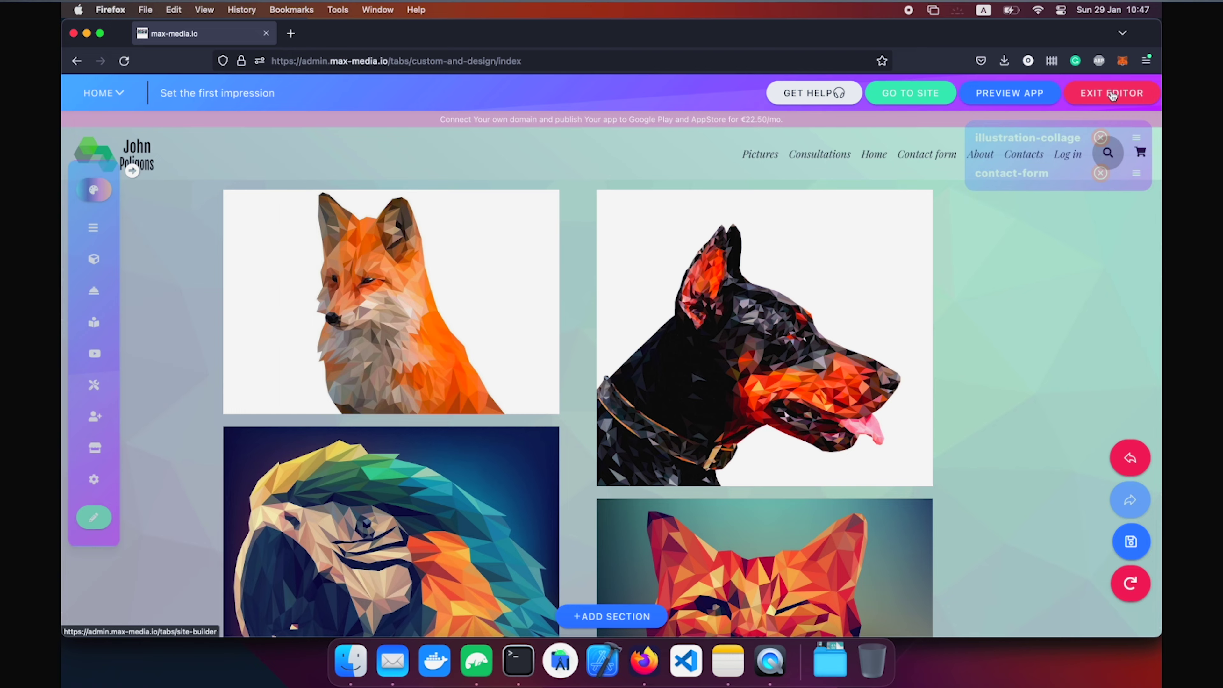
pyautogui.click(1110, 93)
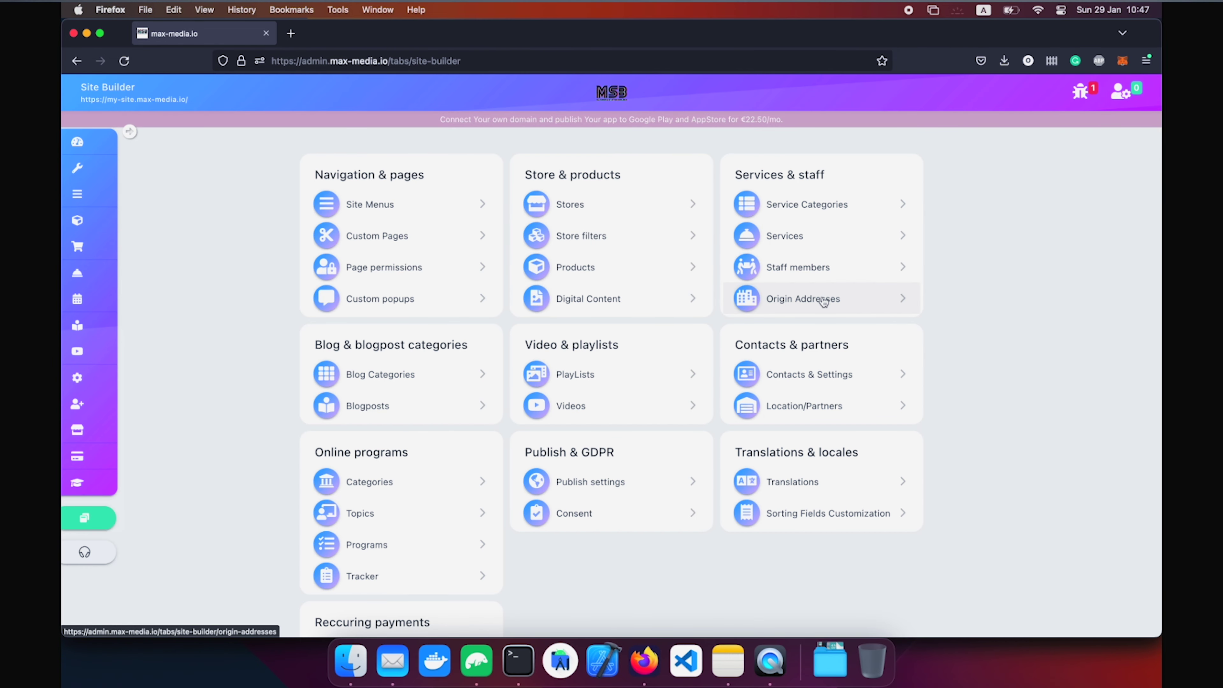
pyautogui.click(817, 266)
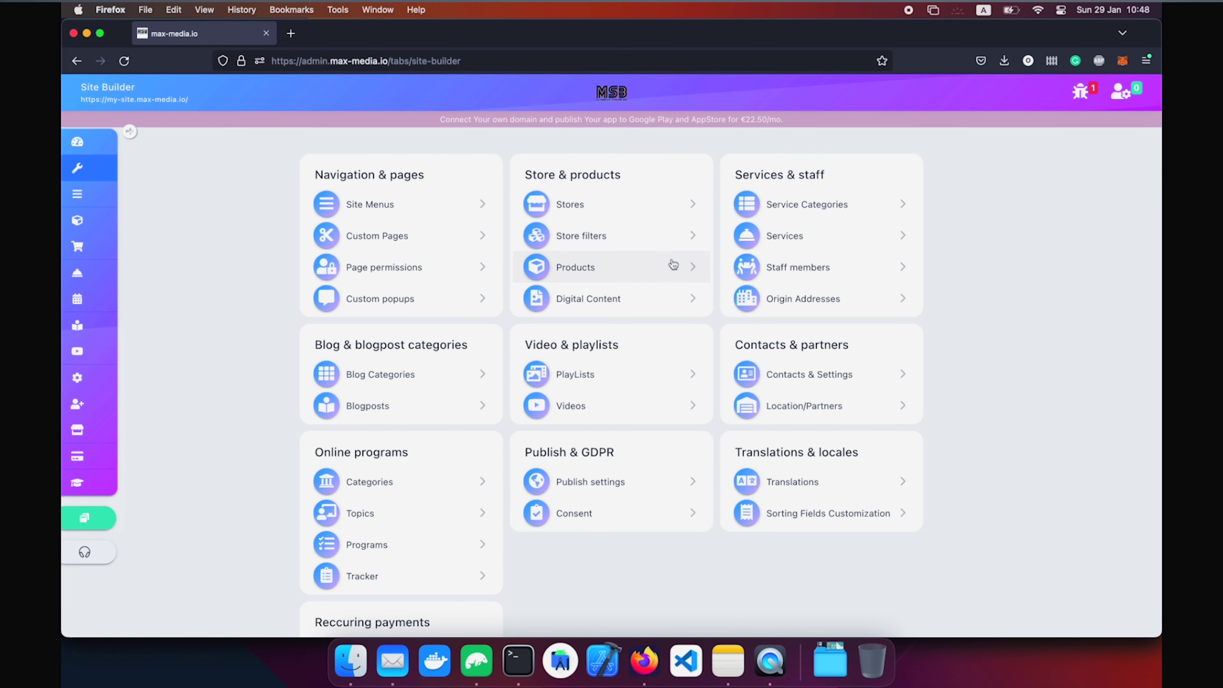
# Create the blog category 'My adventures' and add a navigation item for it.
pyautogui.click(426, 386)
pyautogui.click(436, 163)
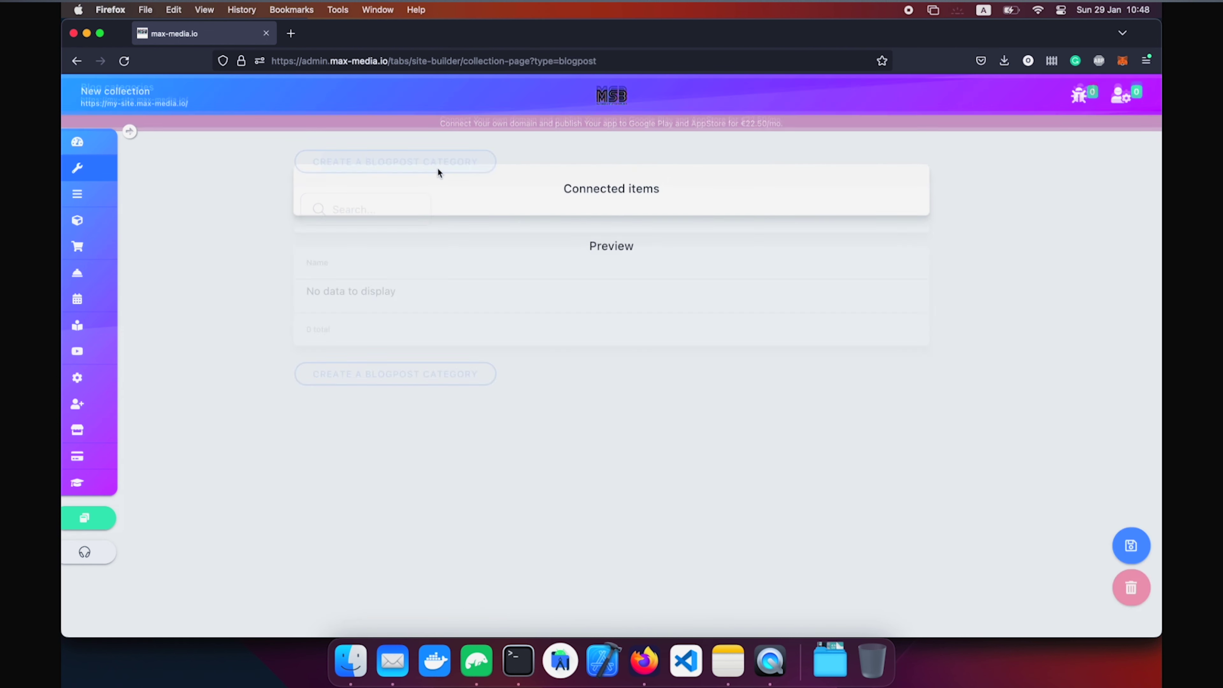
pyautogui.click(493, 200)
pyautogui.write('My adve')
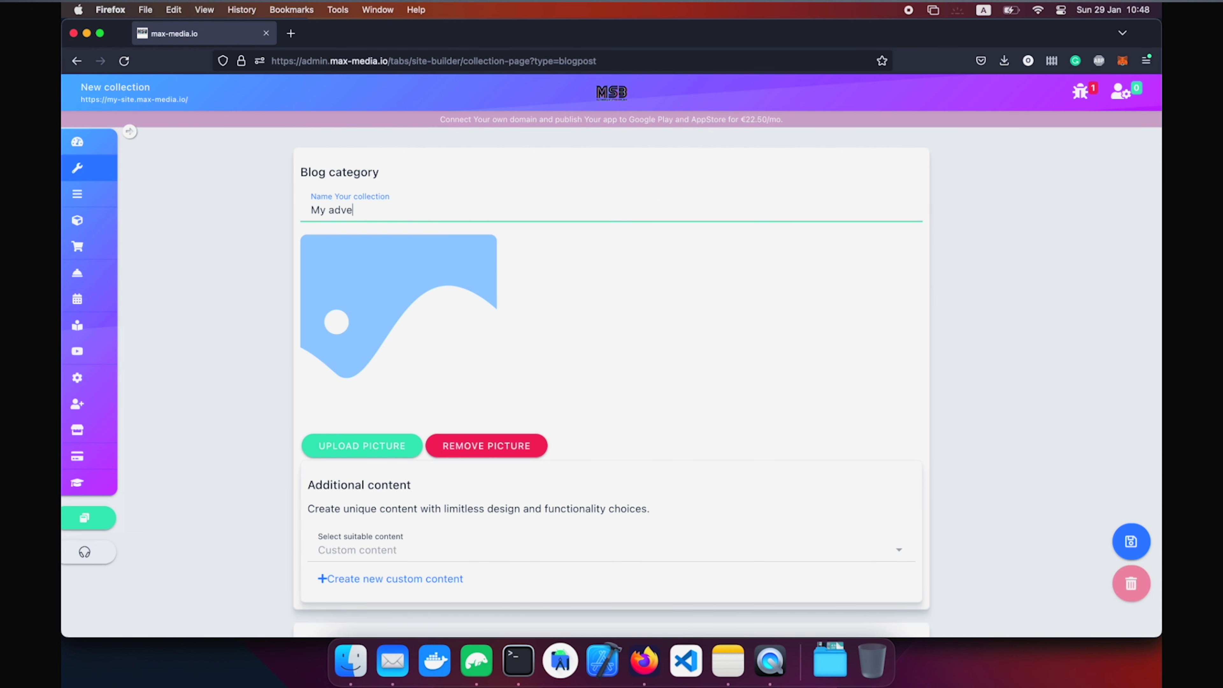
pyautogui.write('ntures')
pyautogui.click(1126, 534)
pyautogui.click(680, 400)
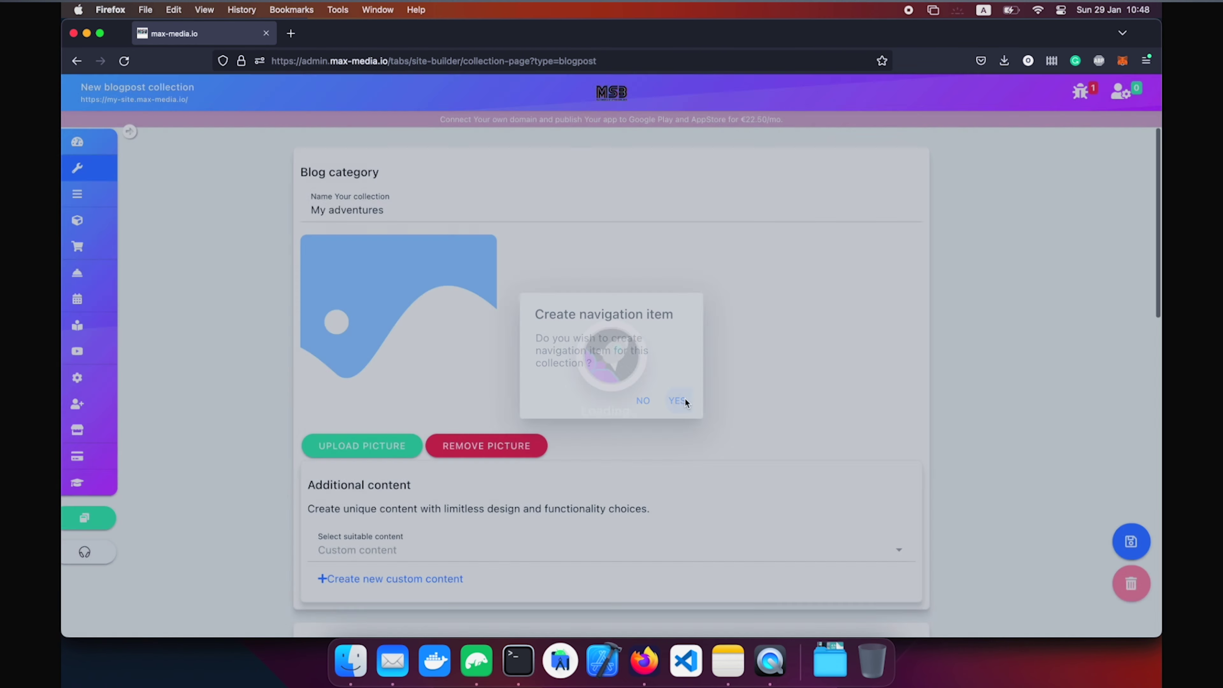
# Start a new published blogpost with the horse picture from the media library.
pyautogui.click(119, 169)
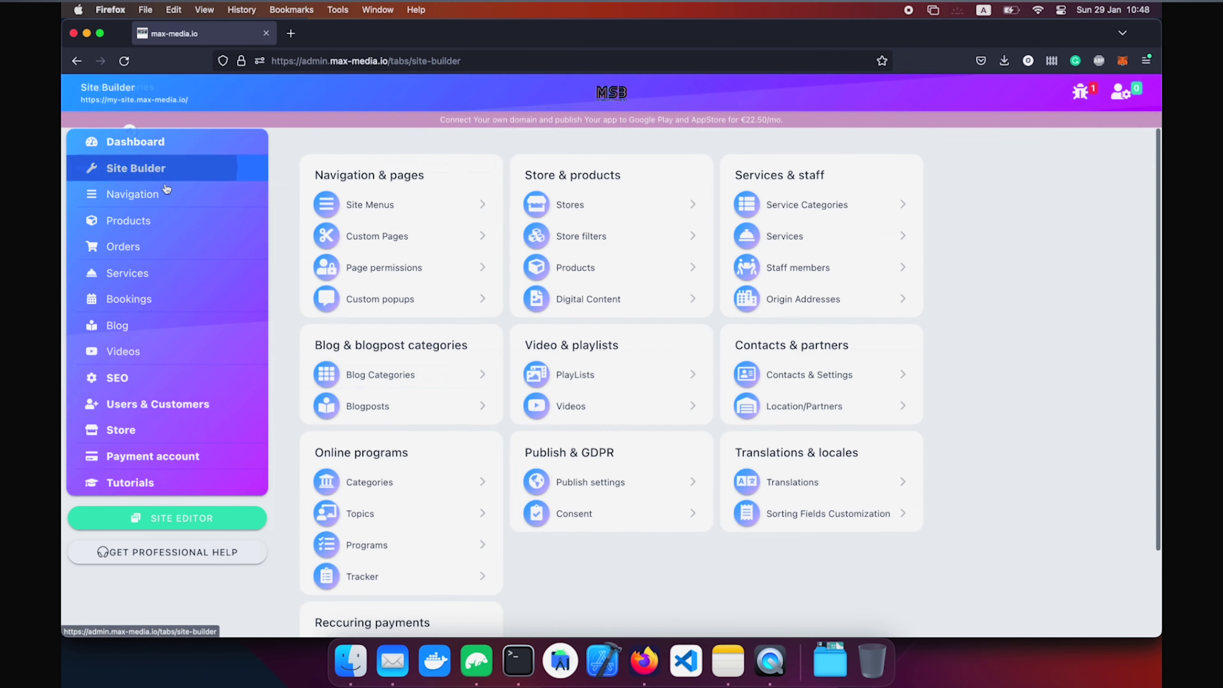
pyautogui.click(369, 407)
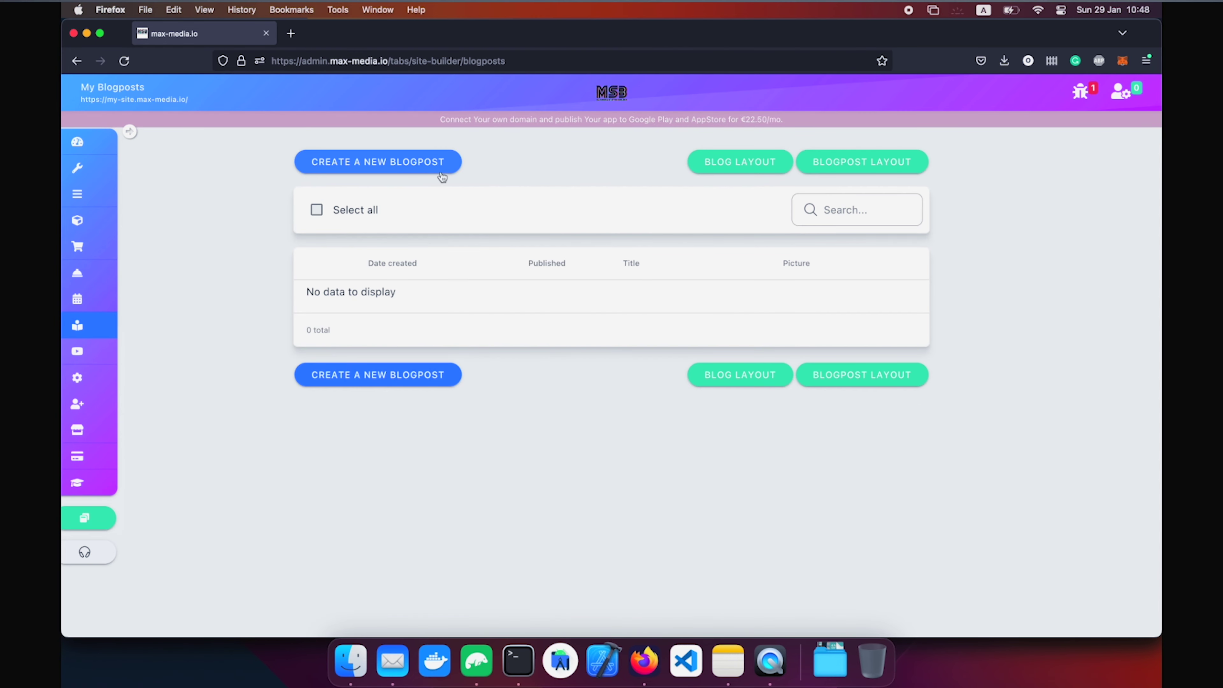
pyautogui.click(436, 166)
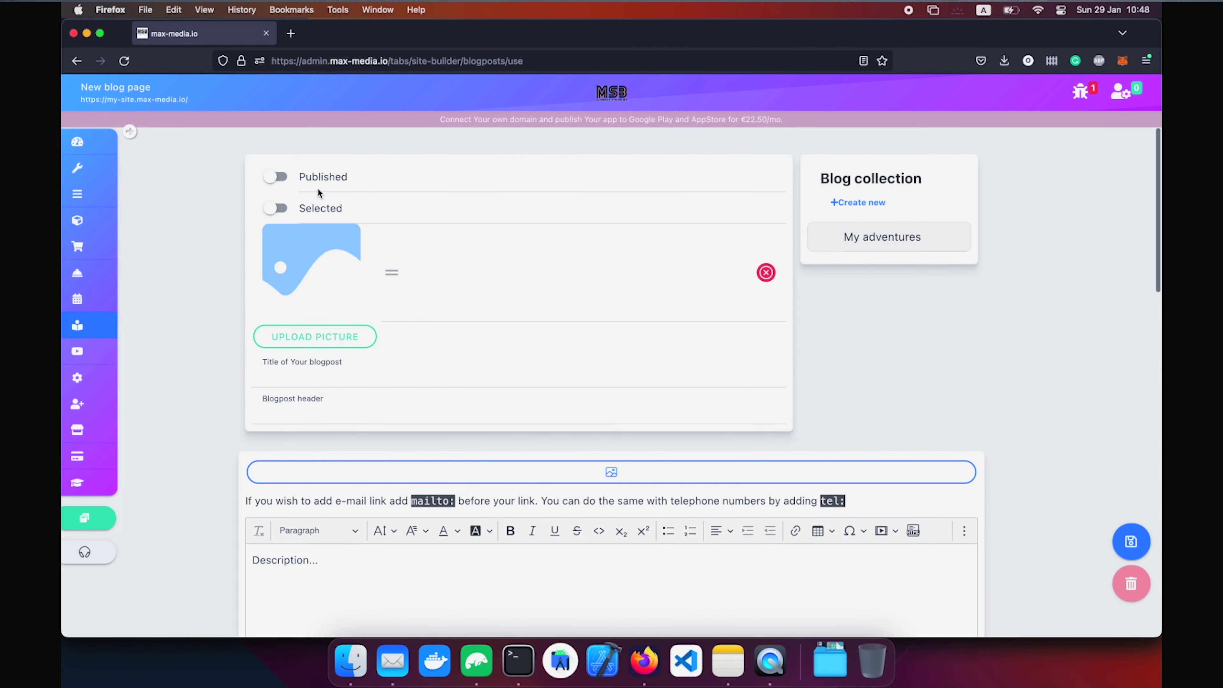
pyautogui.click(277, 179)
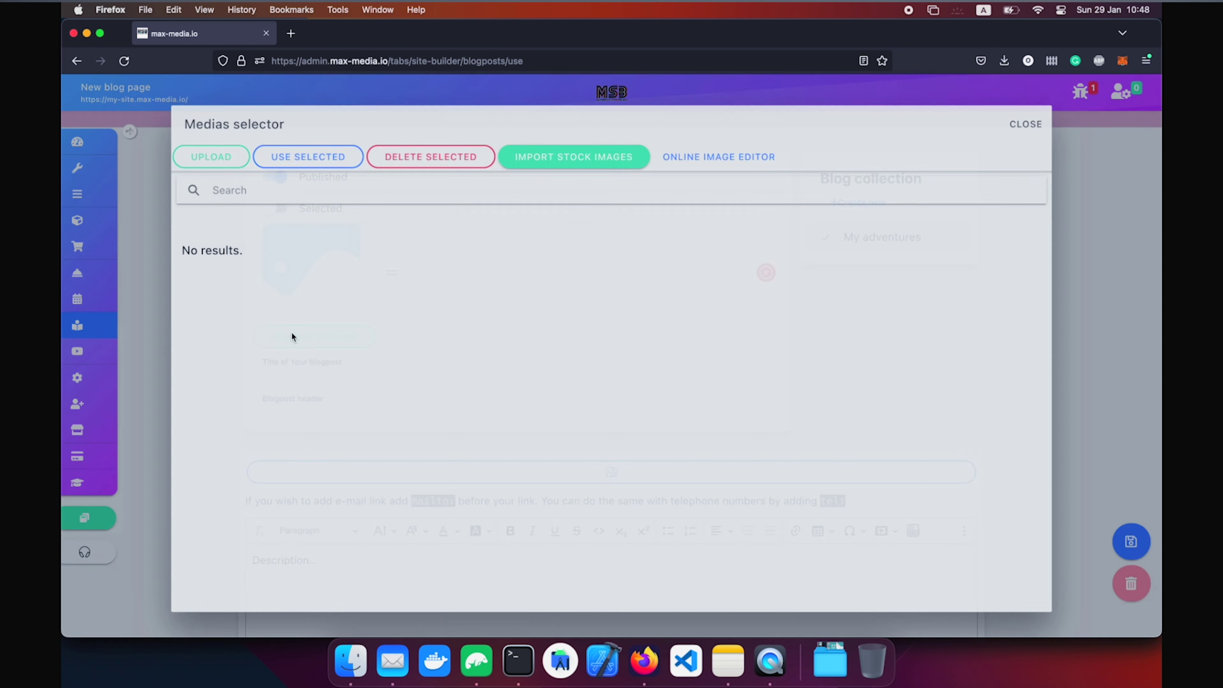
pyautogui.click(292, 333)
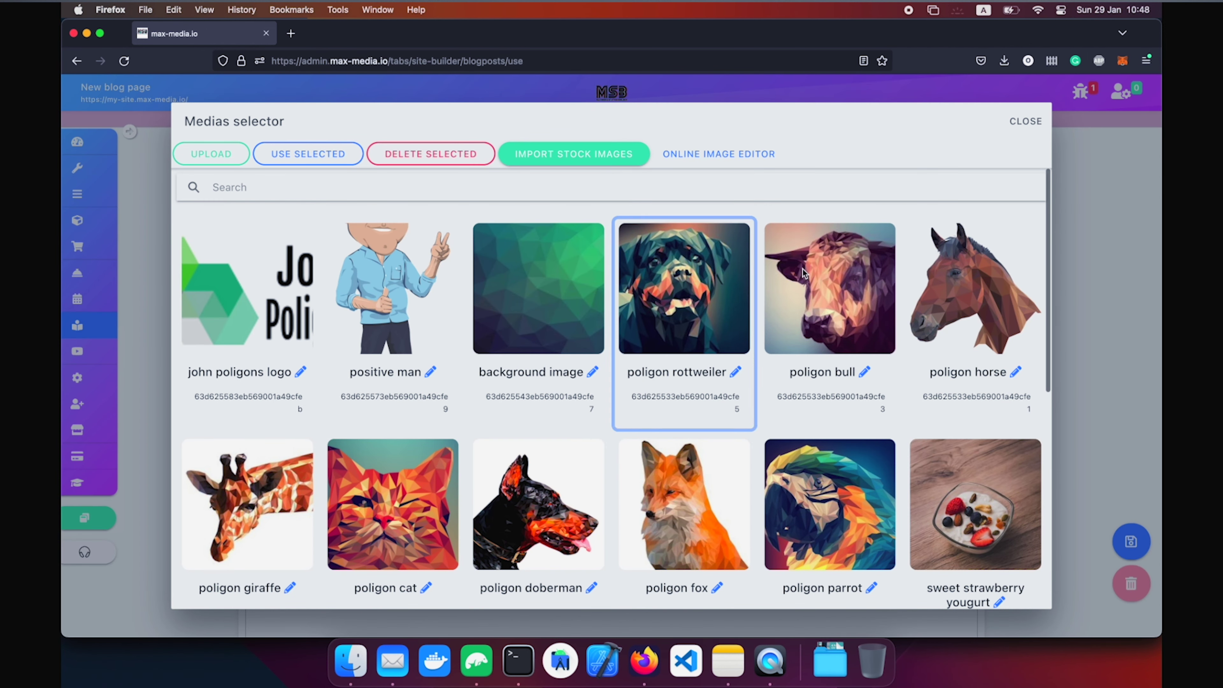
pyautogui.click(972, 289)
pyautogui.click(317, 155)
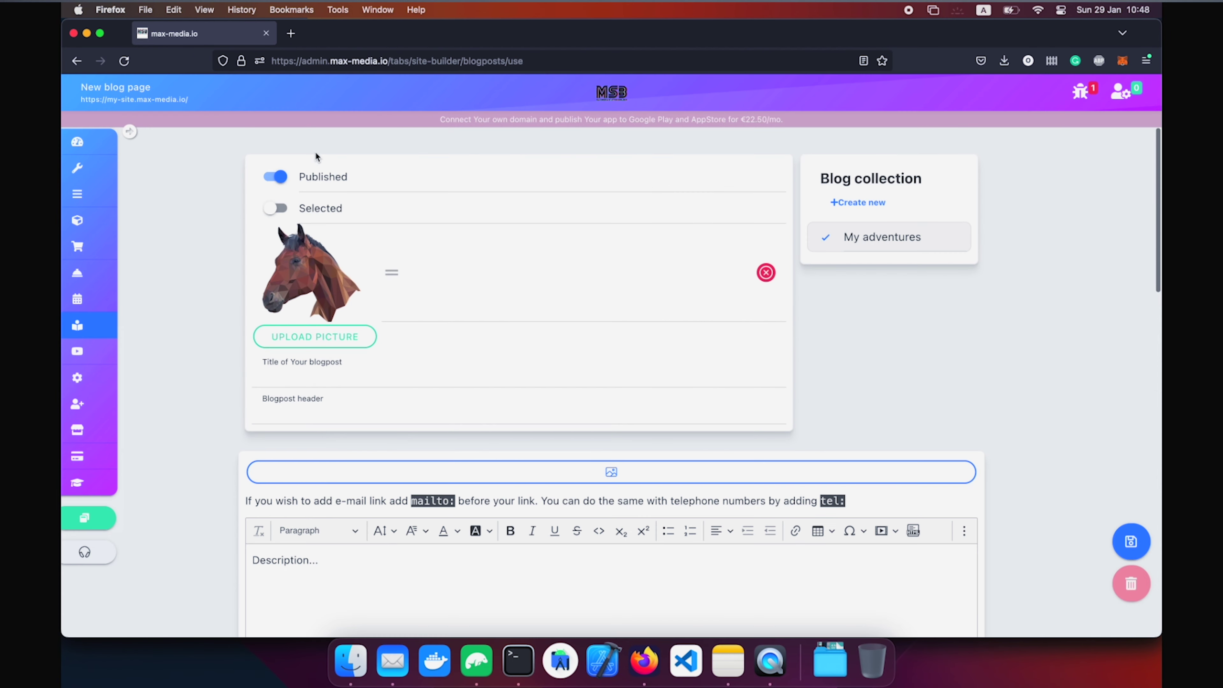
# Title the blogpost 'My World Travels' and write a header about missing the rains in Africa.
pyautogui.click(343, 371)
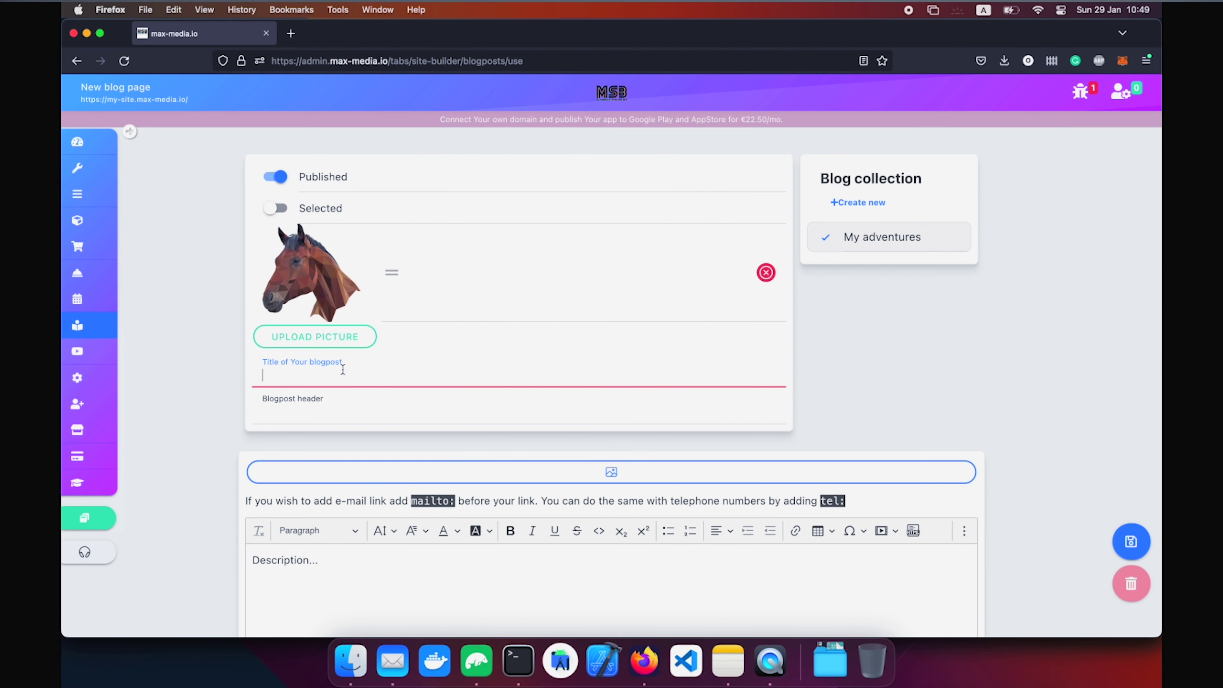
pyautogui.write('My World Travels')
pyautogui.press('Tab')
pyautogui.write('I went to Africa')
pyautogui.press('super+a')
pyautogui.write('I m')
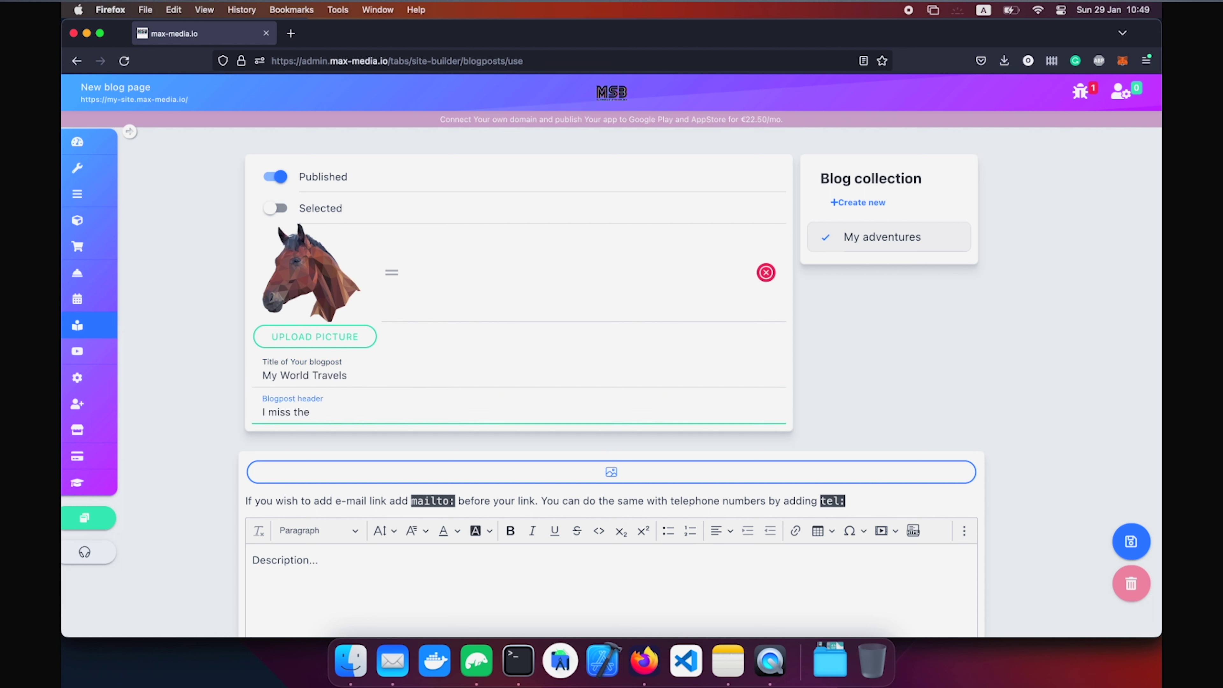
pyautogui.write('iss the rains down in af')
pyautogui.press('BackSpace')
pyautogui.write('aa')
pyautogui.press('BackSpace')
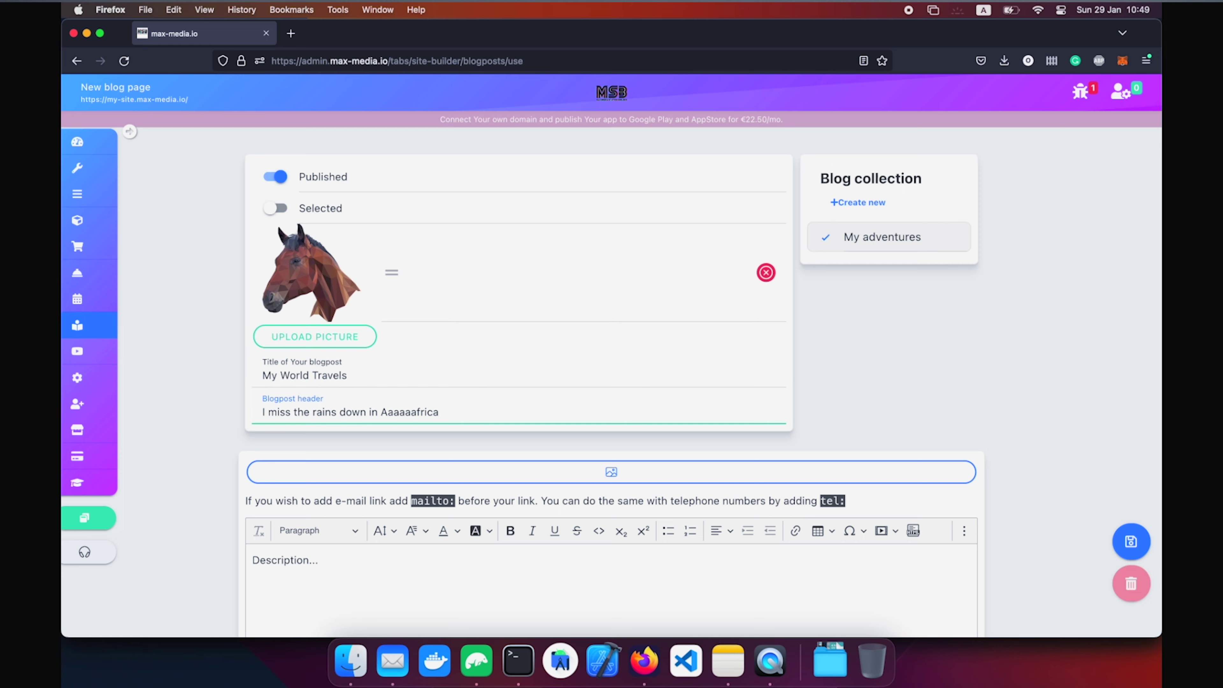
# Add placeholder description text and save the blogpost.
pyautogui.scroll(-3, 329, 392)
pyautogui.click(318, 465)
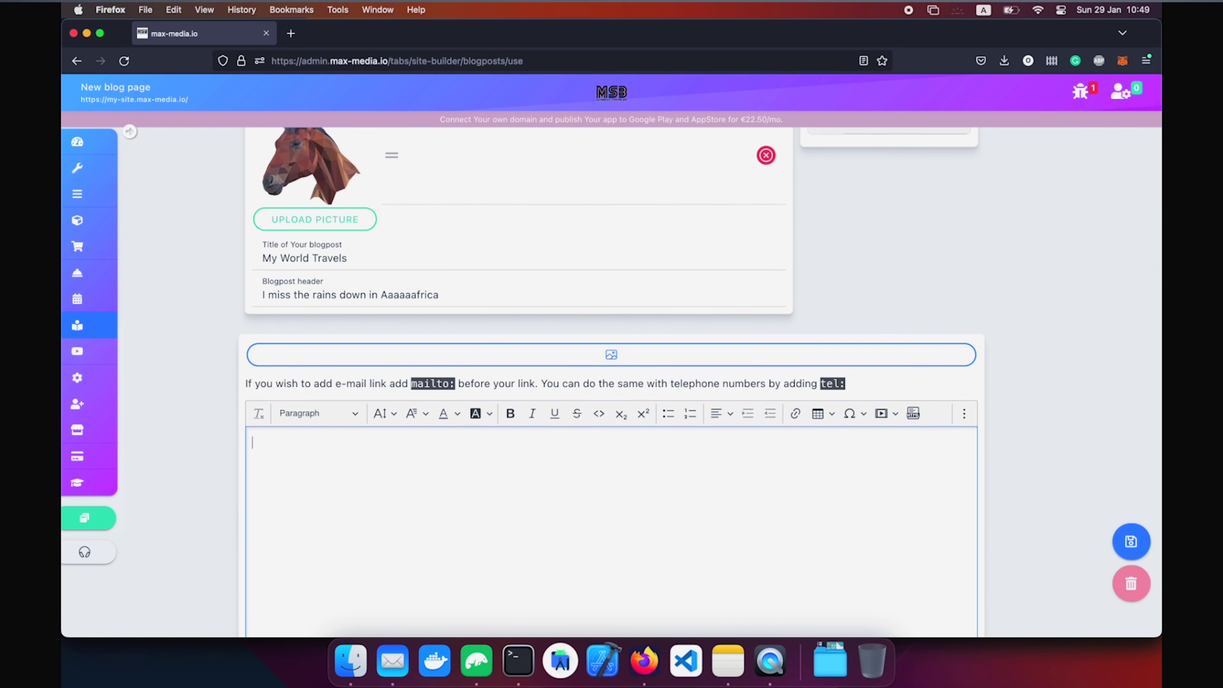
pyautogui.write('kasdjlasjdlkasjdkga')
pyautogui.scroll(-18, 403, 471)
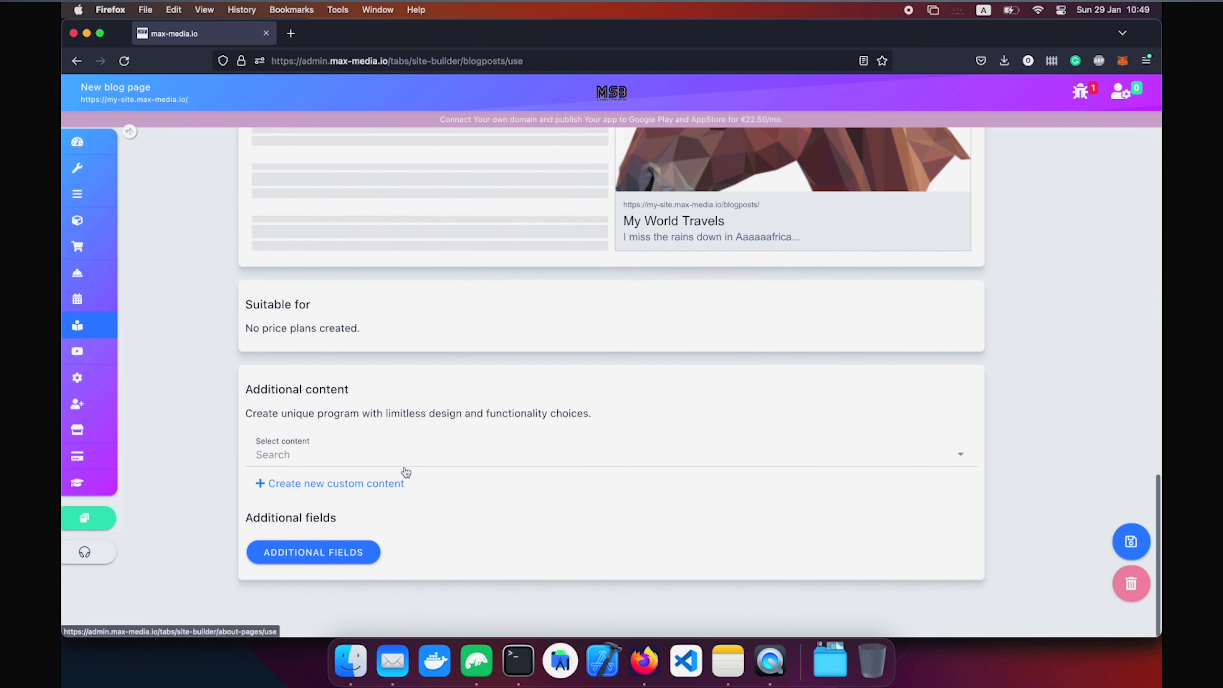
pyautogui.scroll(4, 404, 472)
pyautogui.scroll(3, 404, 467)
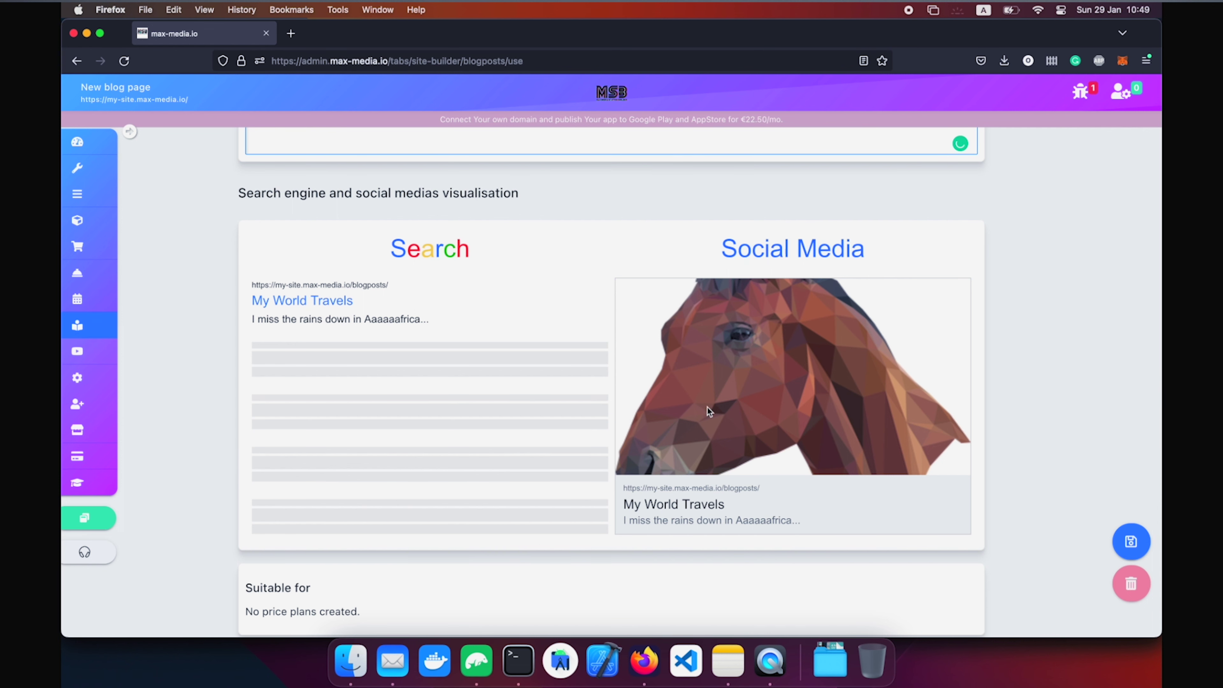
pyautogui.scroll(-7, 401, 346)
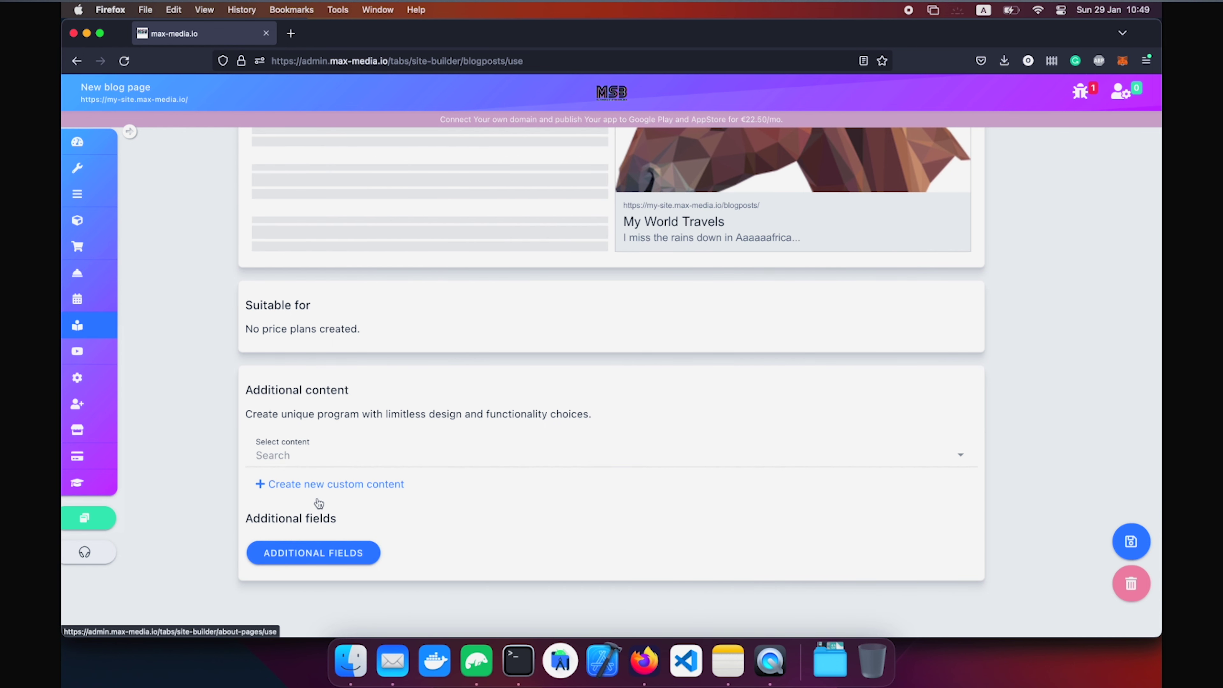
pyautogui.click(1122, 541)
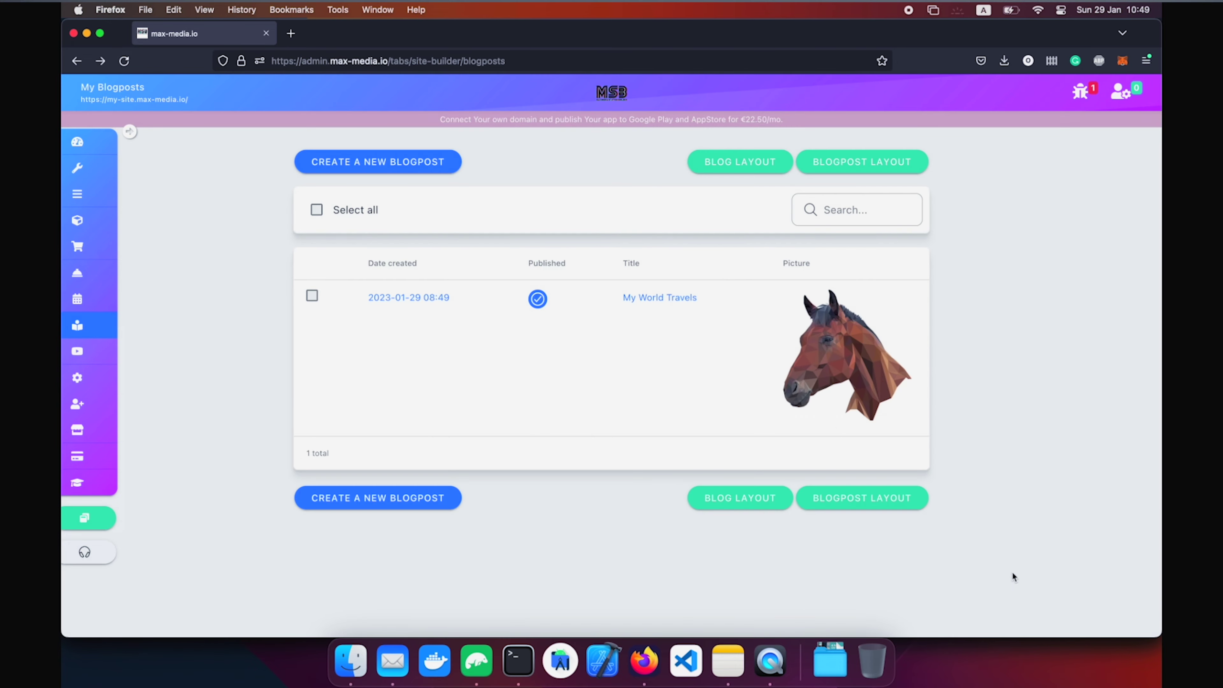
# On the live site, open My adventures and view the My World Travels post with its horse picture.
pyautogui.click(96, 517)
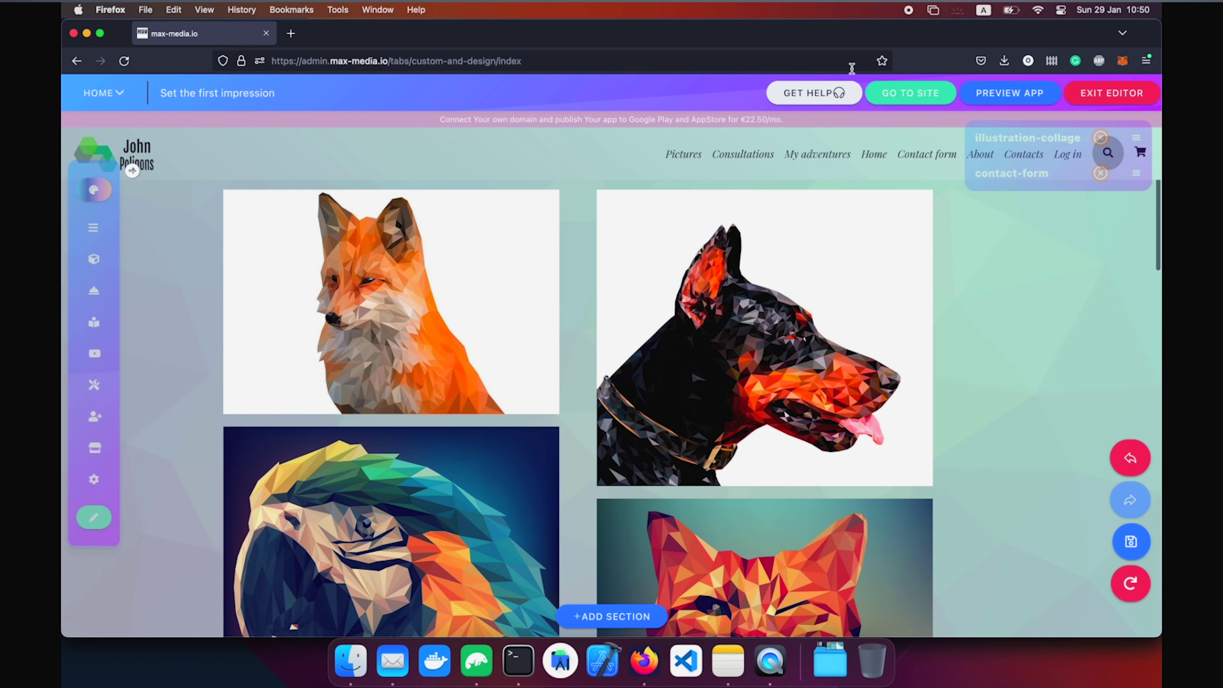
pyautogui.click(907, 103)
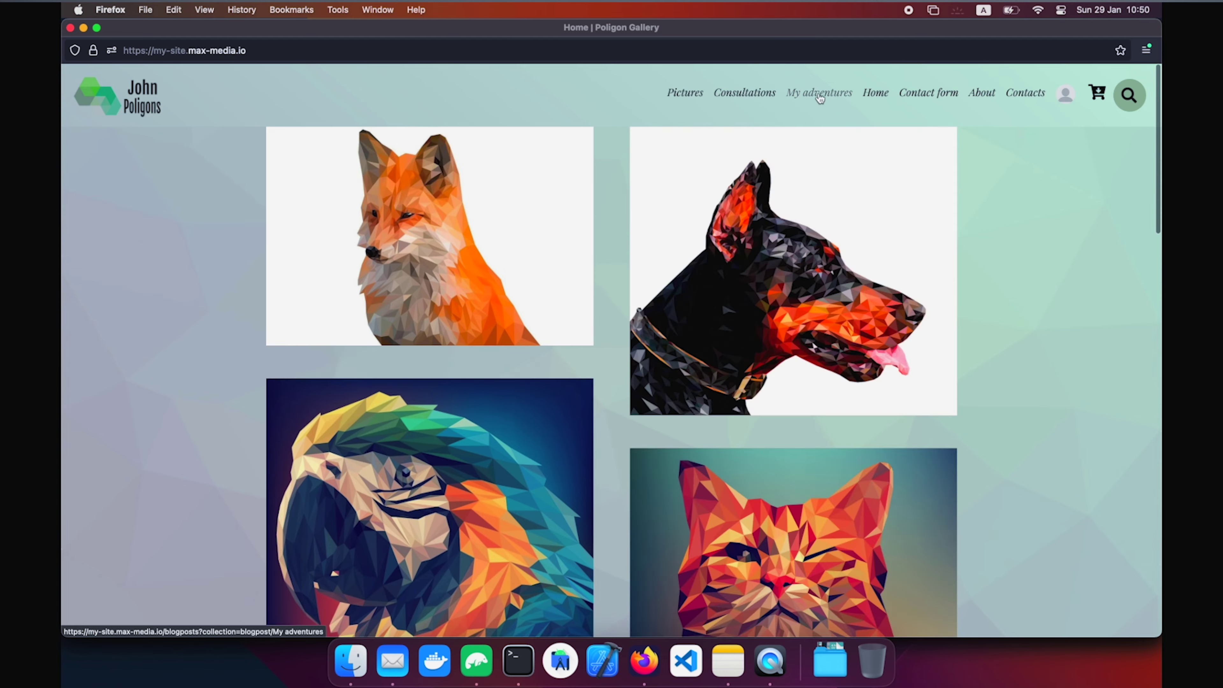
pyautogui.click(818, 92)
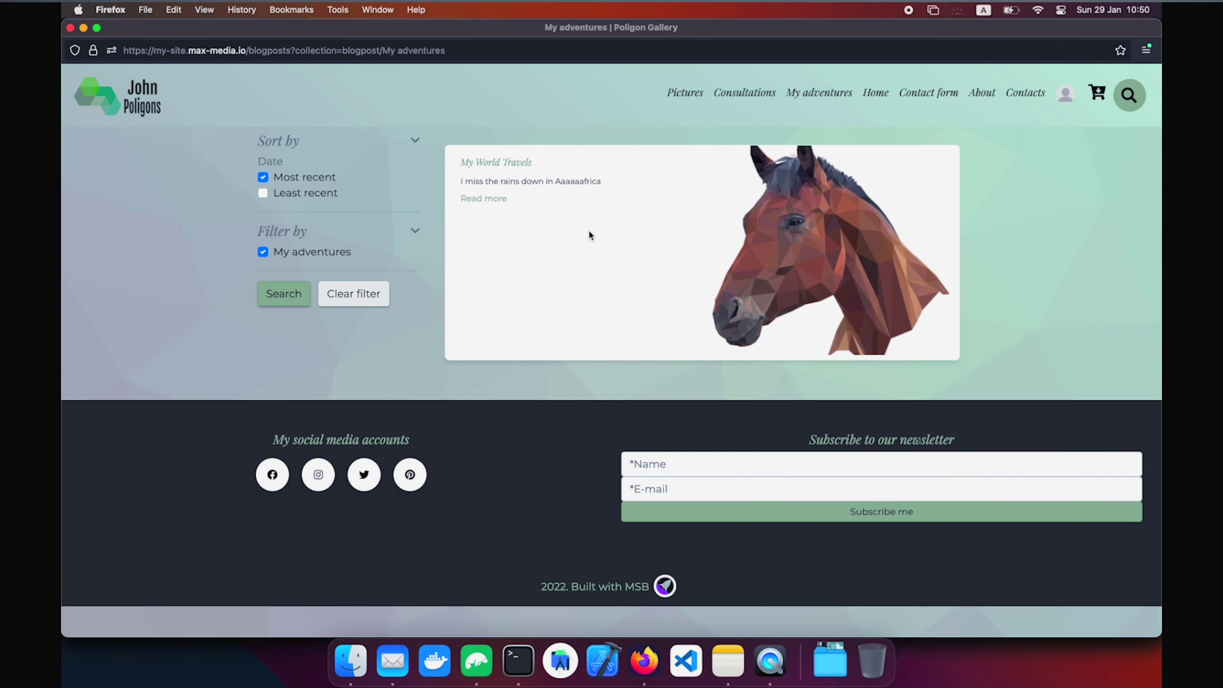
pyautogui.click(500, 164)
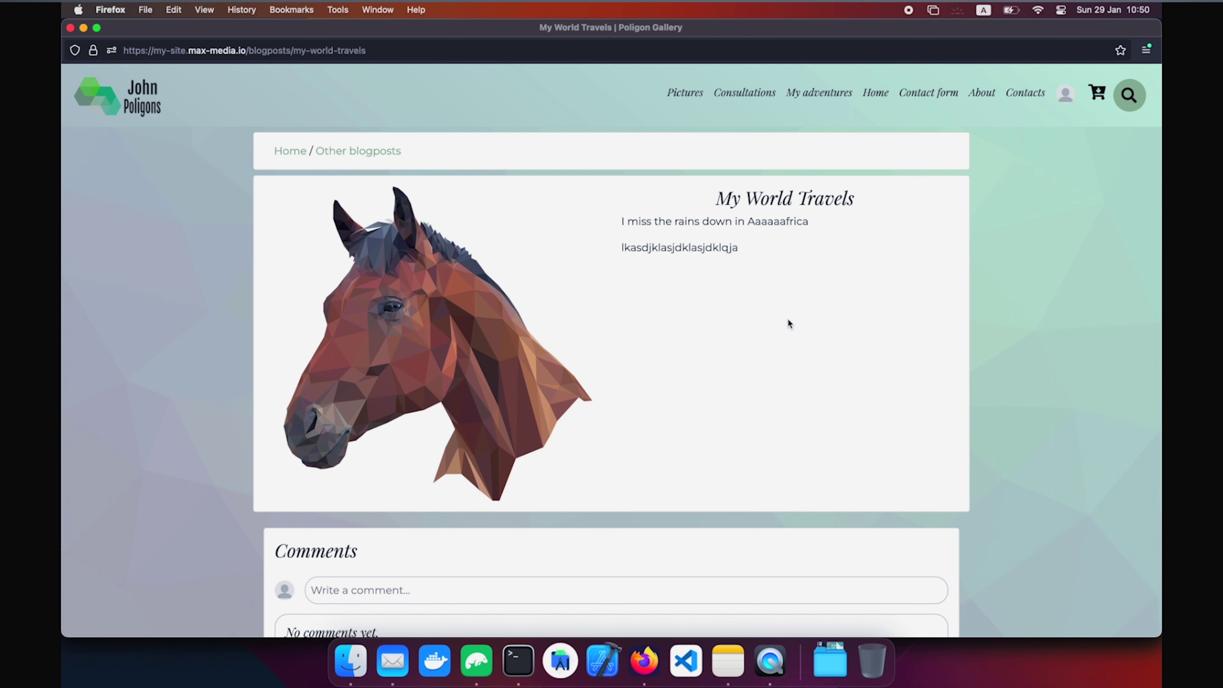
pyautogui.scroll(-2, 787, 317)
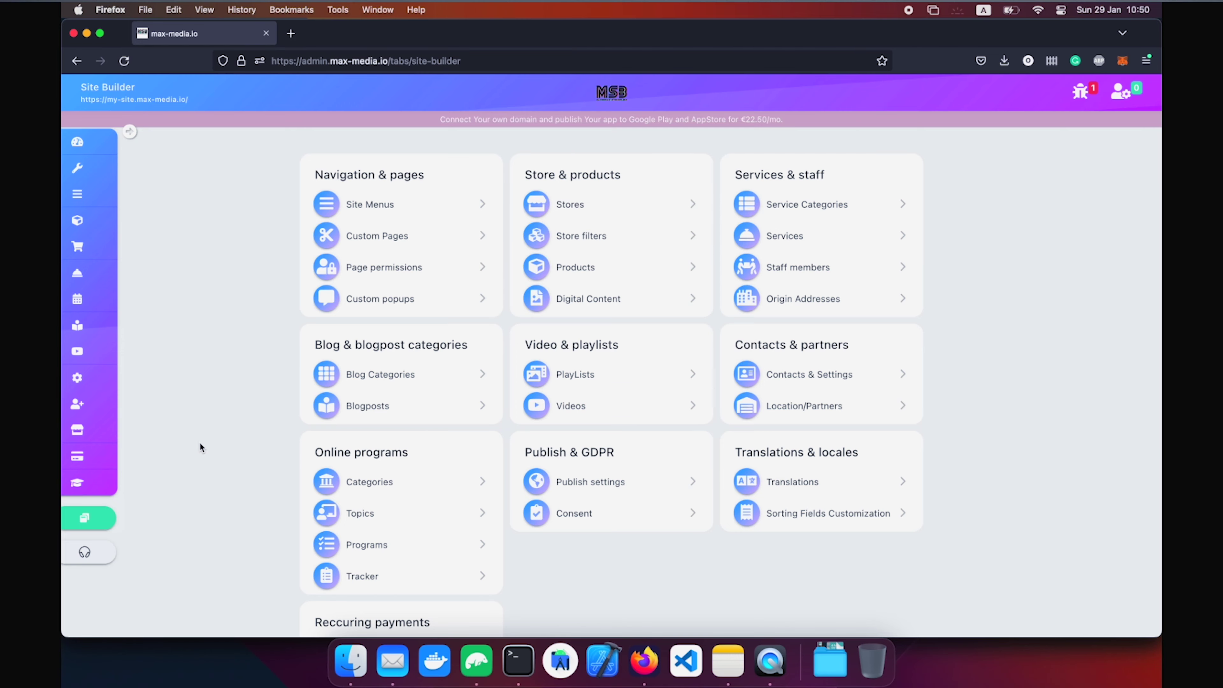
# Create the program category 'Drawing courses' with a navigation item, then start a new program topic.
pyautogui.scroll(-2, 200, 447)
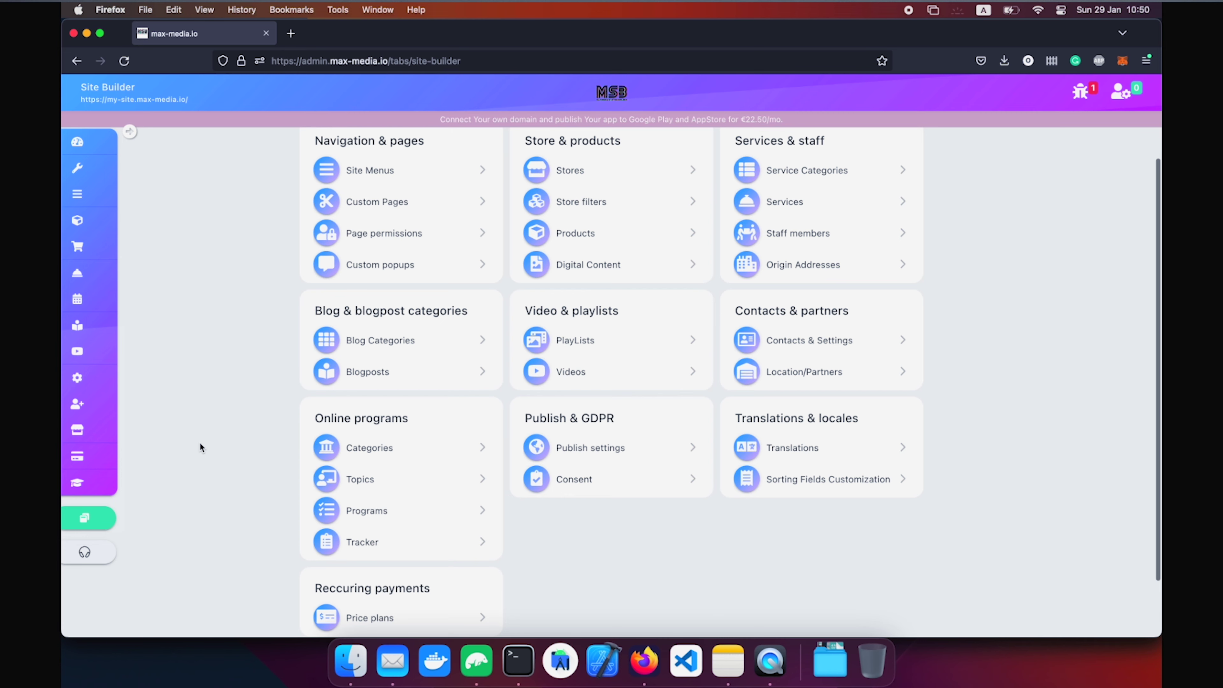
pyautogui.click(374, 459)
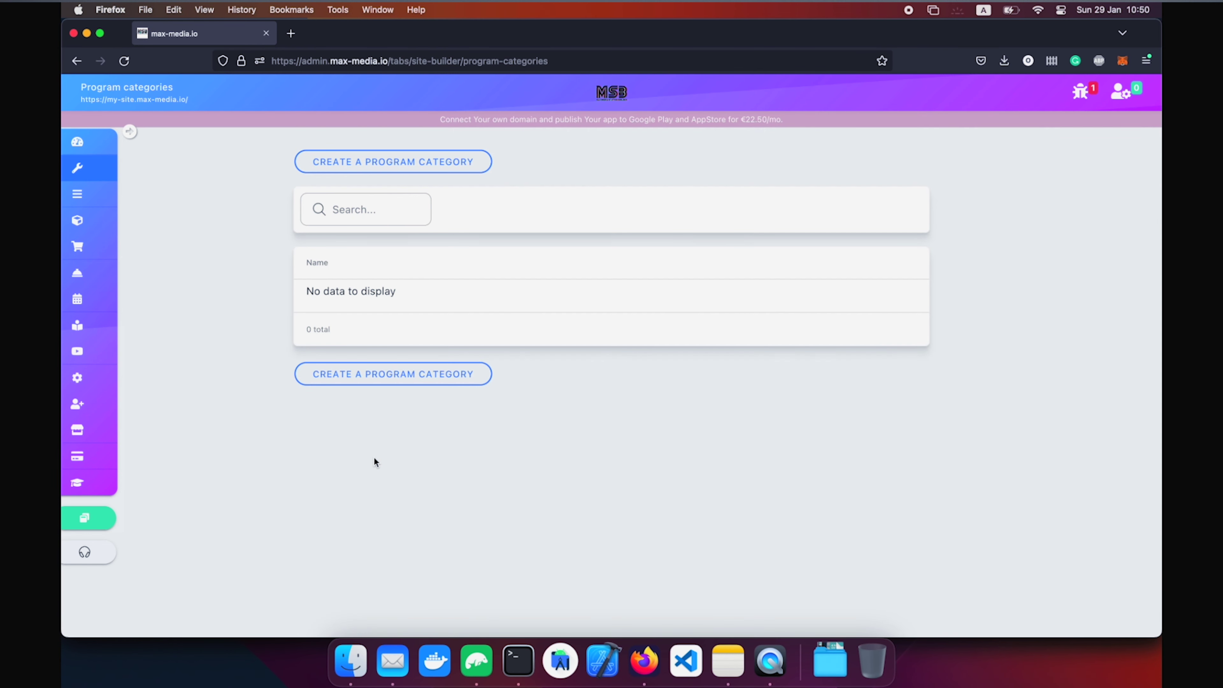
pyautogui.click(423, 163)
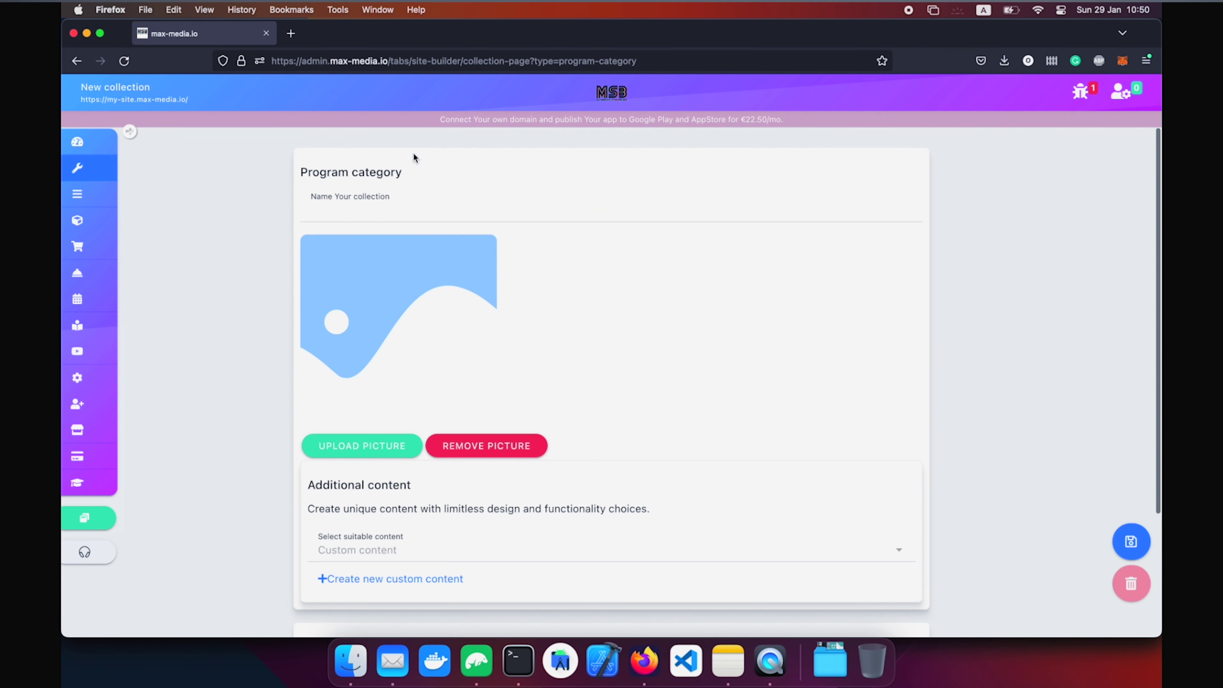
pyautogui.click(386, 206)
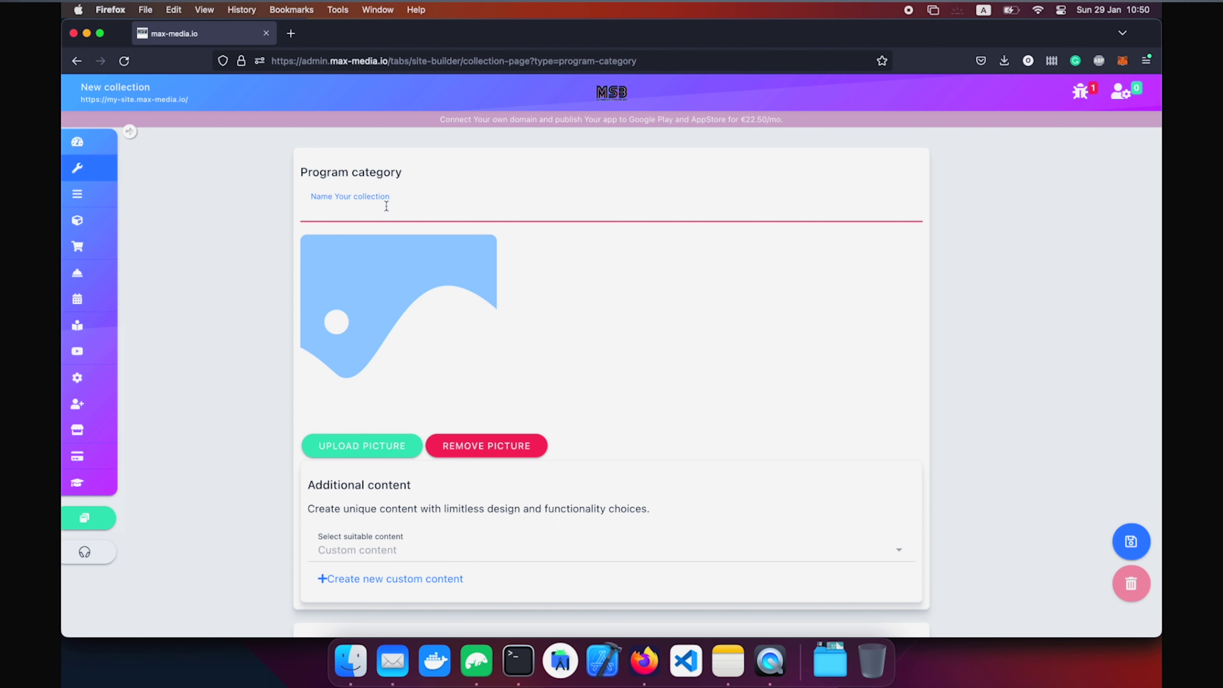
pyautogui.write('D')
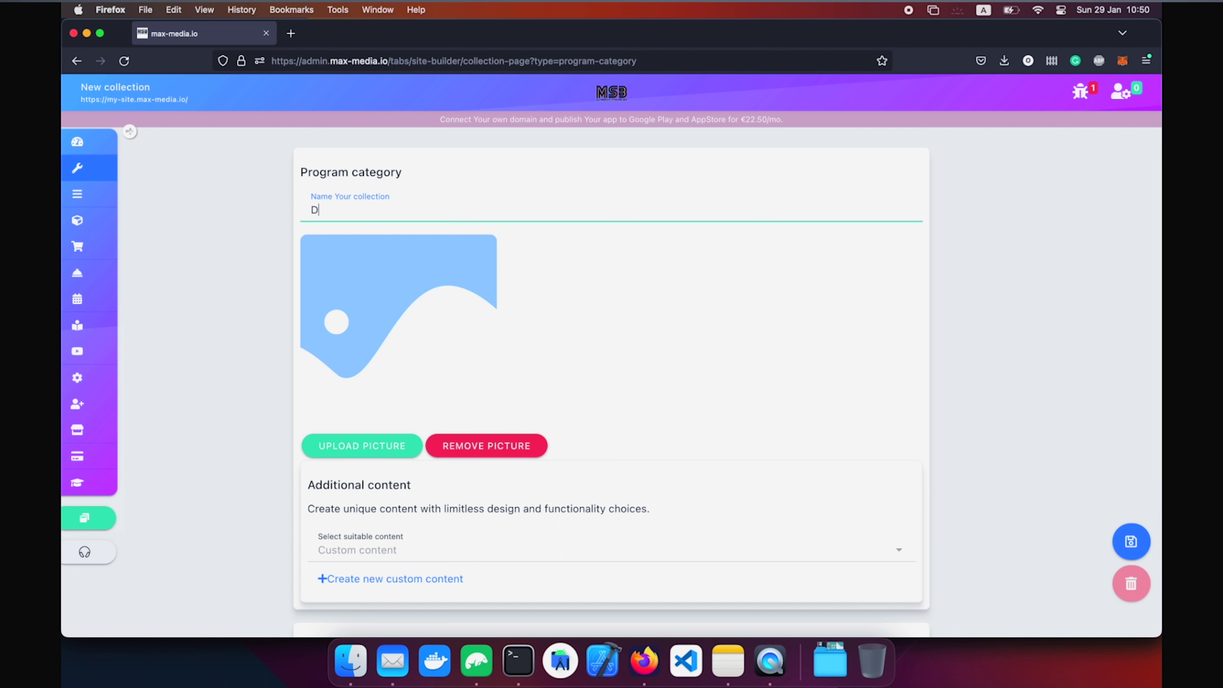
pyautogui.write('rawing cours')
pyautogui.click(1130, 541)
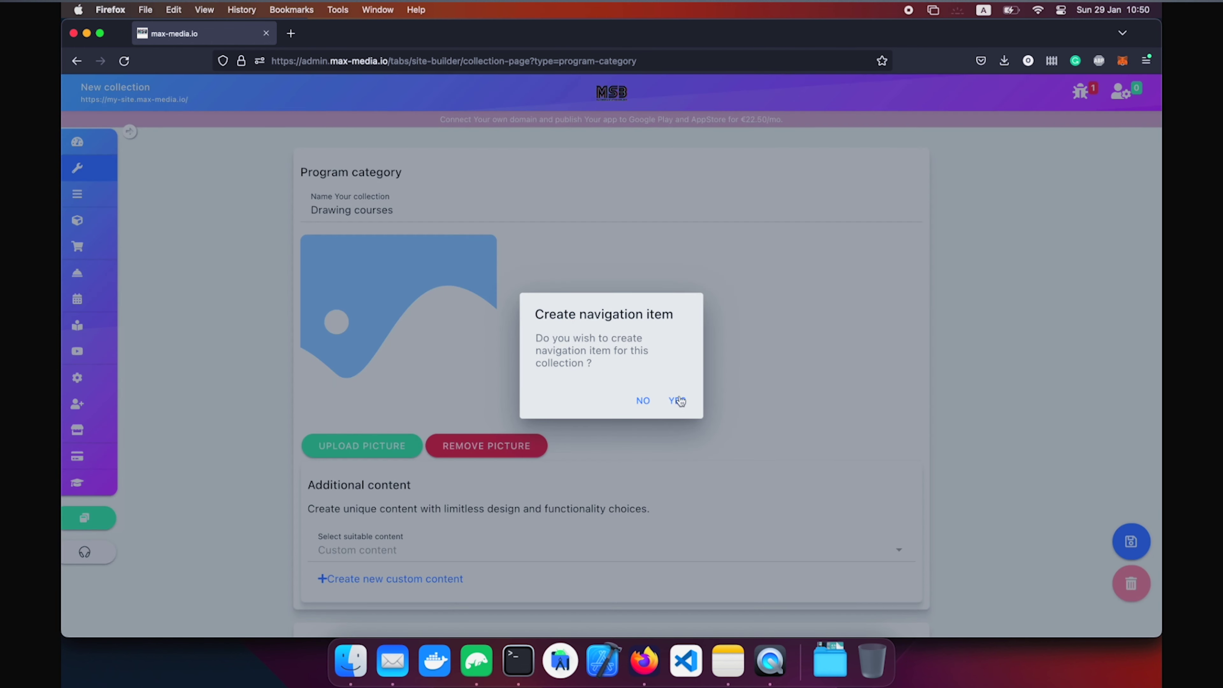
pyautogui.click(678, 395)
pyautogui.click(390, 517)
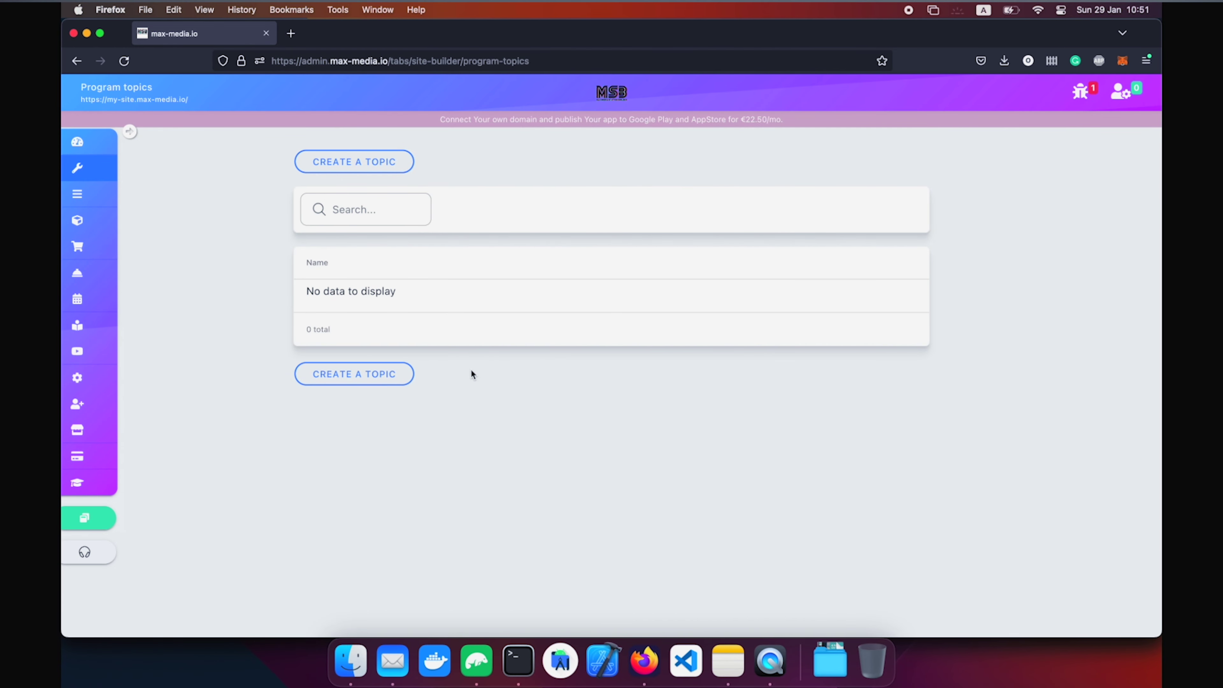
pyautogui.click(358, 154)
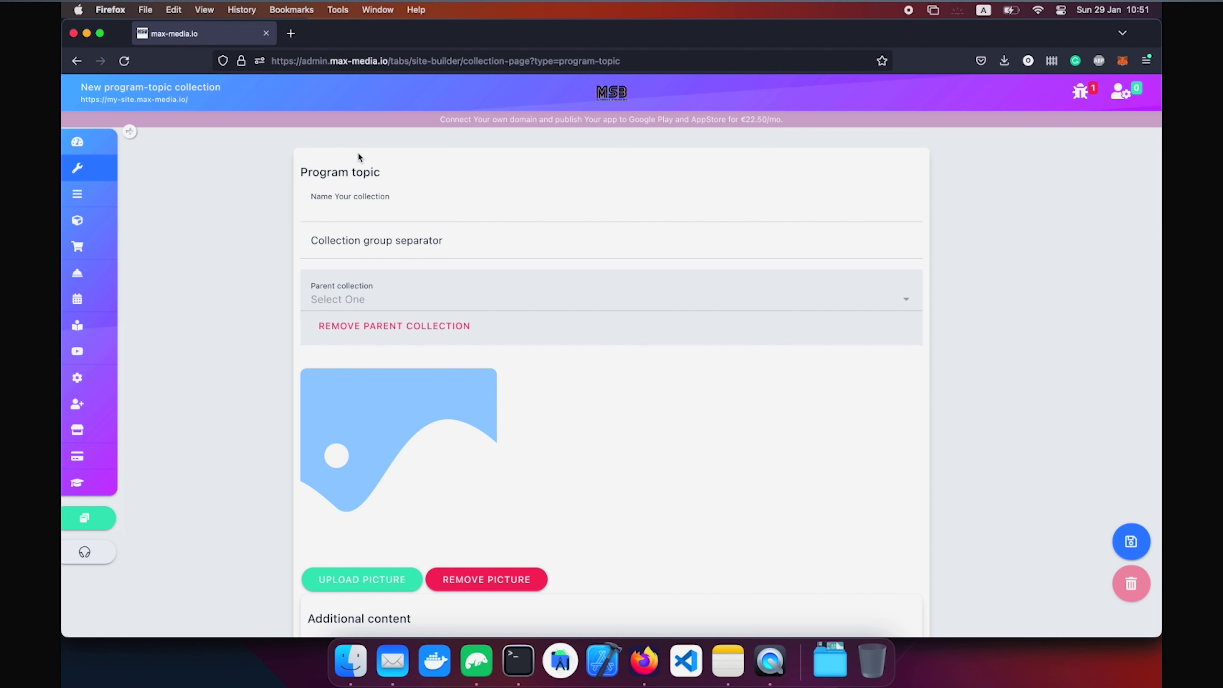
# Start a new program with a picture, title 'Get better at drawing' and a header for beginners.
pyautogui.click(129, 168)
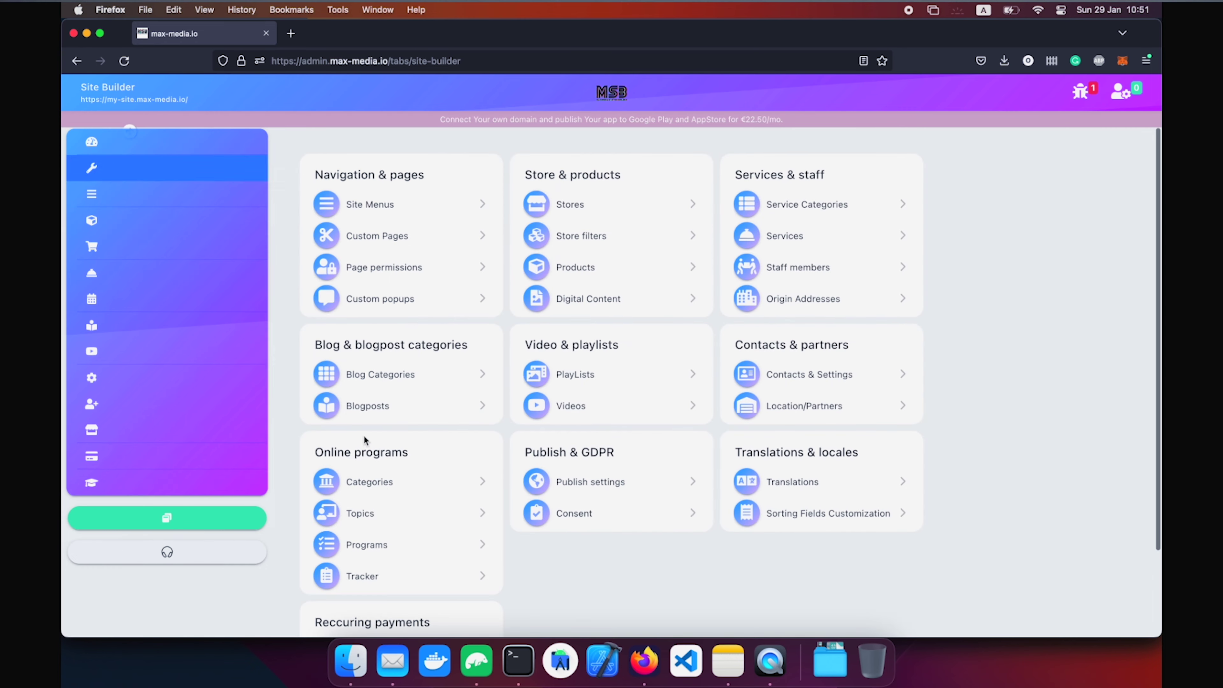
pyautogui.click(373, 542)
pyautogui.click(341, 161)
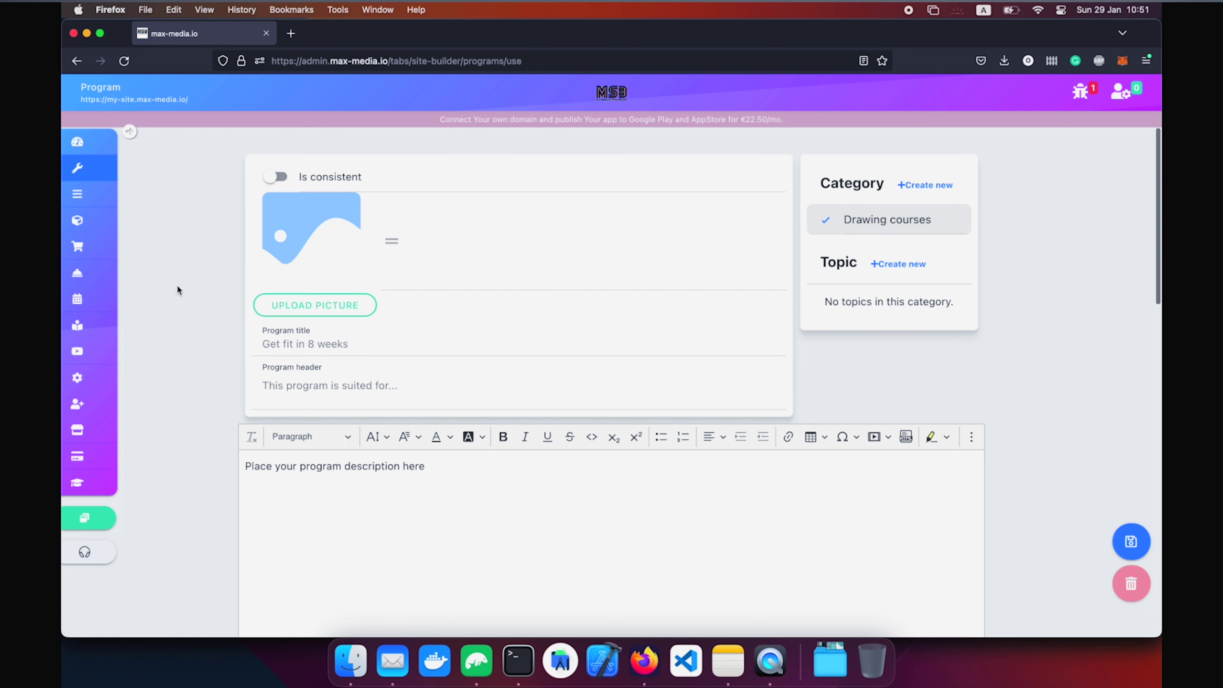
pyautogui.click(300, 308)
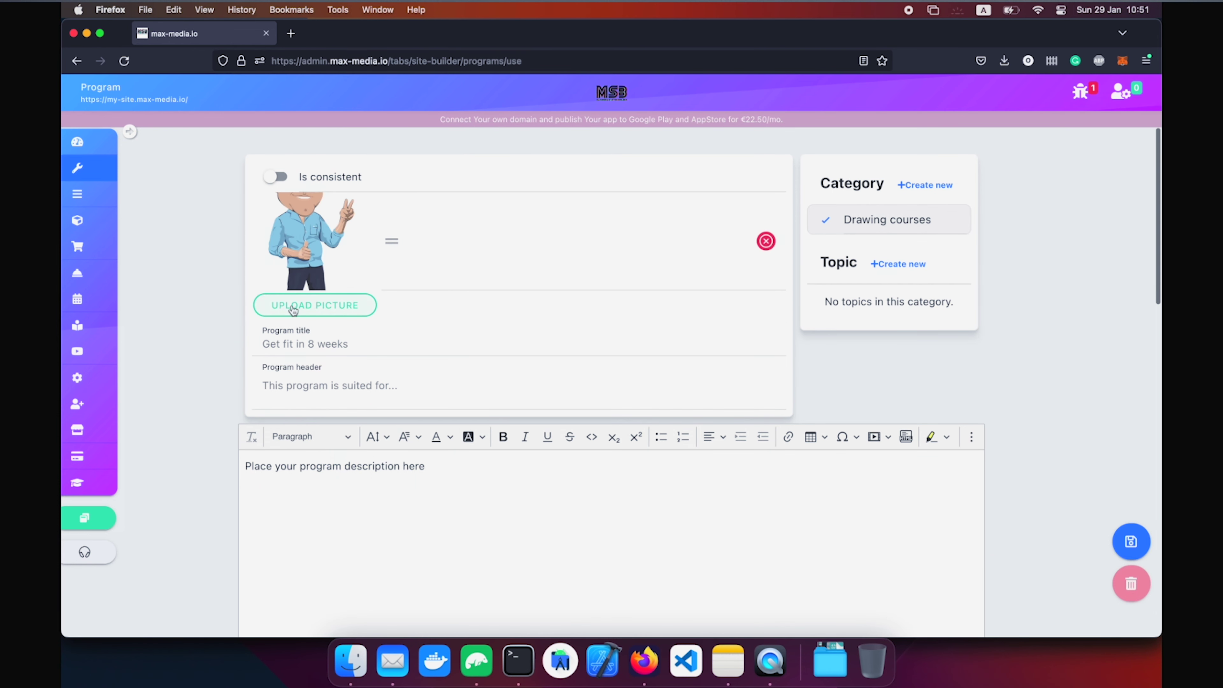
pyautogui.click(299, 343)
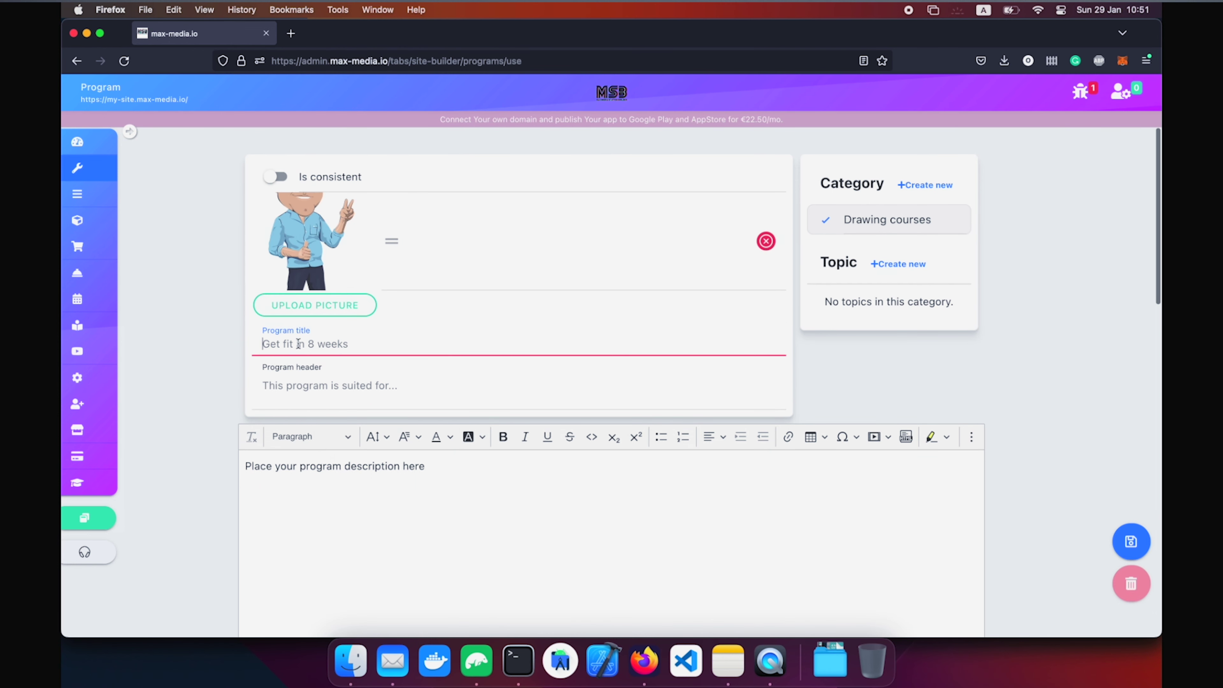
pyautogui.write('Get better at drawing')
pyautogui.click(302, 390)
pyautogui.write('This ')
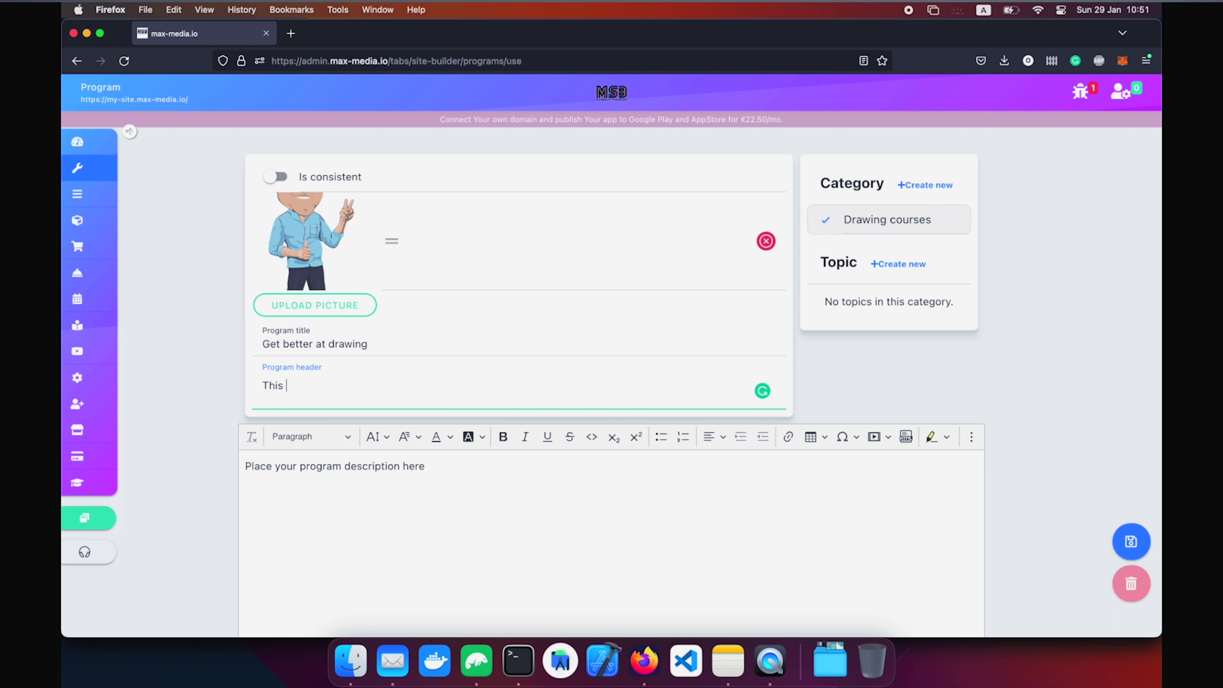
pyautogui.write('program is suited for bef')
pyautogui.press('BackSpace')
pyautogui.write('gginers')
# Add the 'What will you learn' popup with first point 'Draw beautiful pictures' and another point.
pyautogui.click(396, 524)
pyautogui.press('super+a')
pyautogui.scroll(-10, 395, 525)
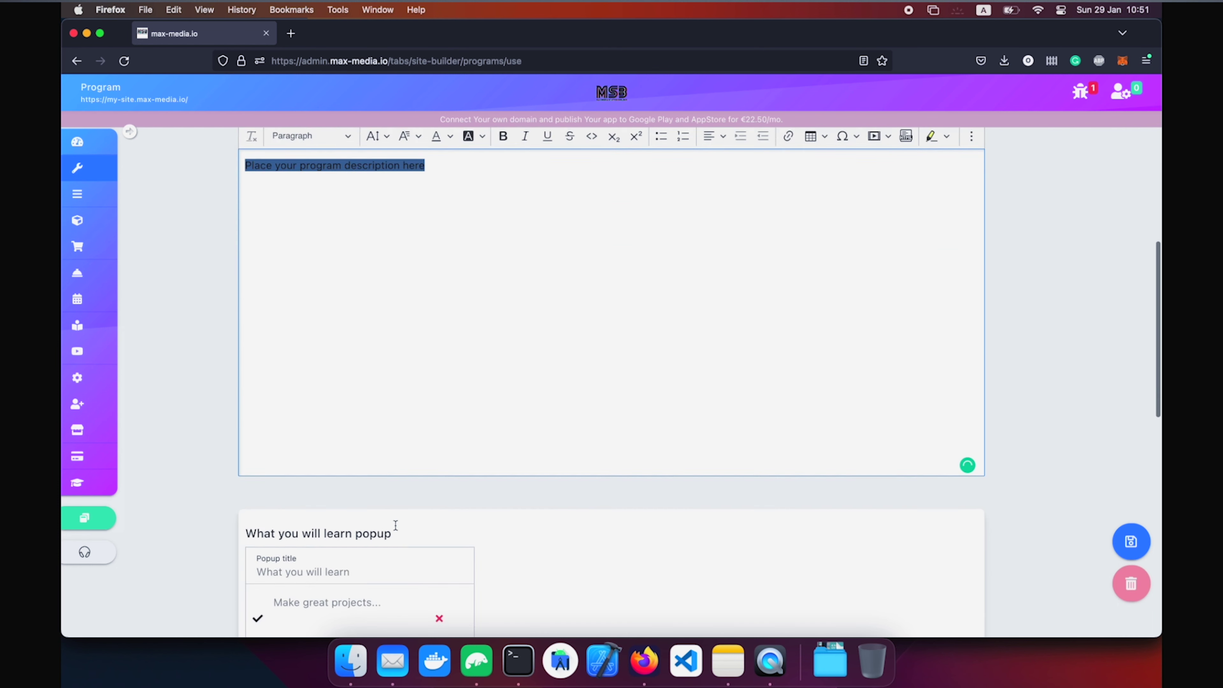
pyautogui.click(338, 409)
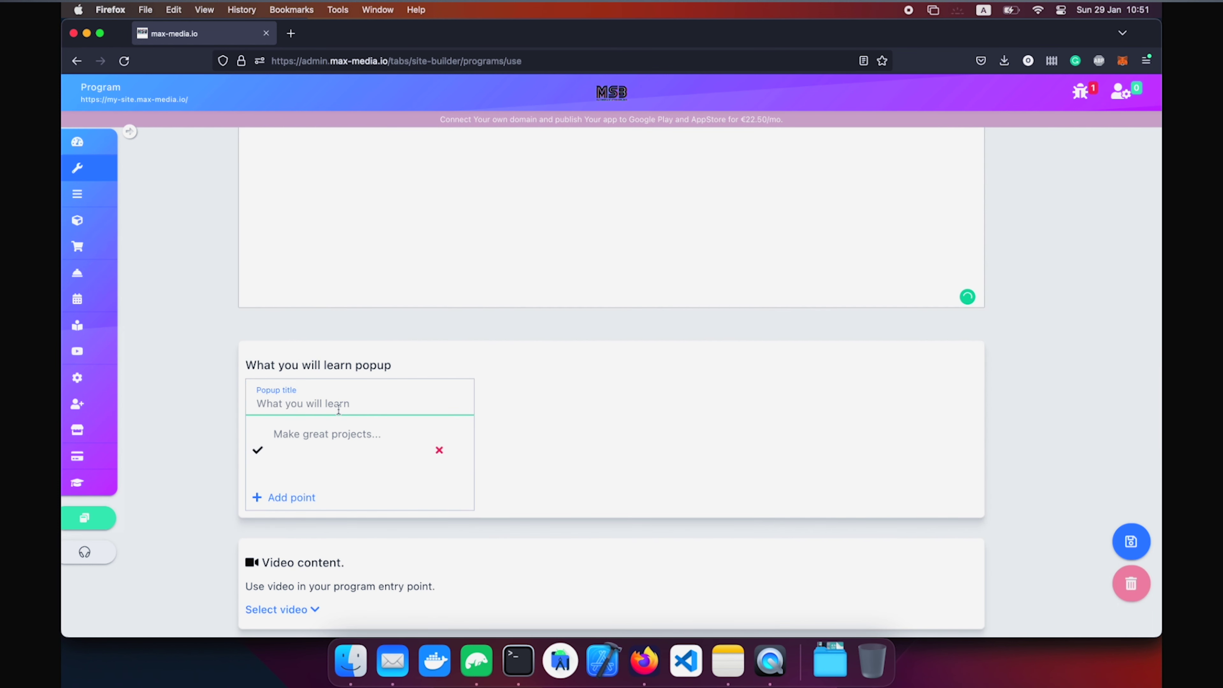
pyautogui.write('What will you learn')
pyautogui.press('Tab')
pyautogui.write('Drawe')
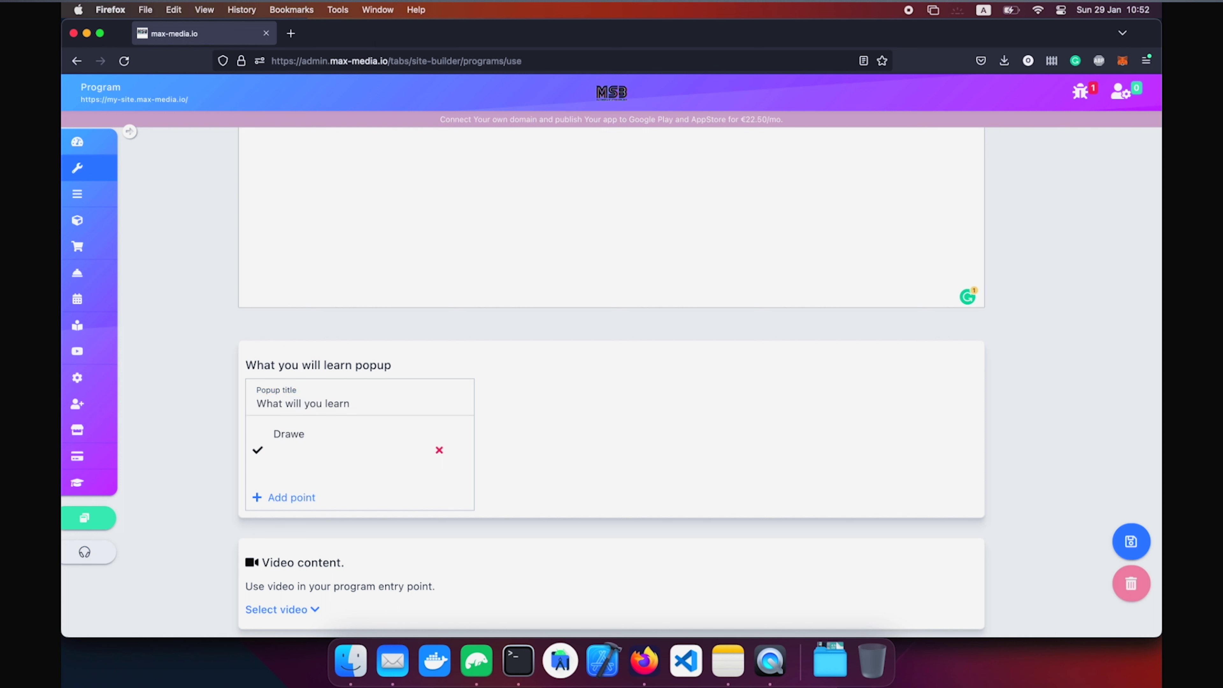
pyautogui.press('BackSpace')
pyautogui.write(' beautiful pictures')
pyautogui.click(304, 499)
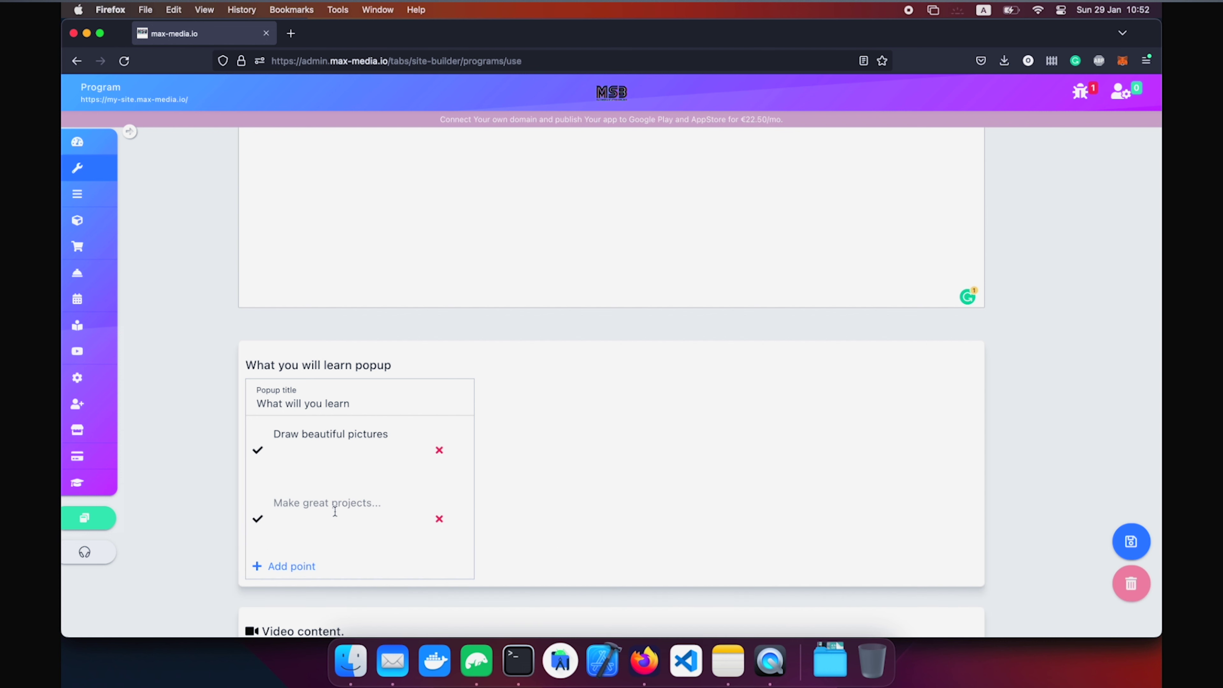
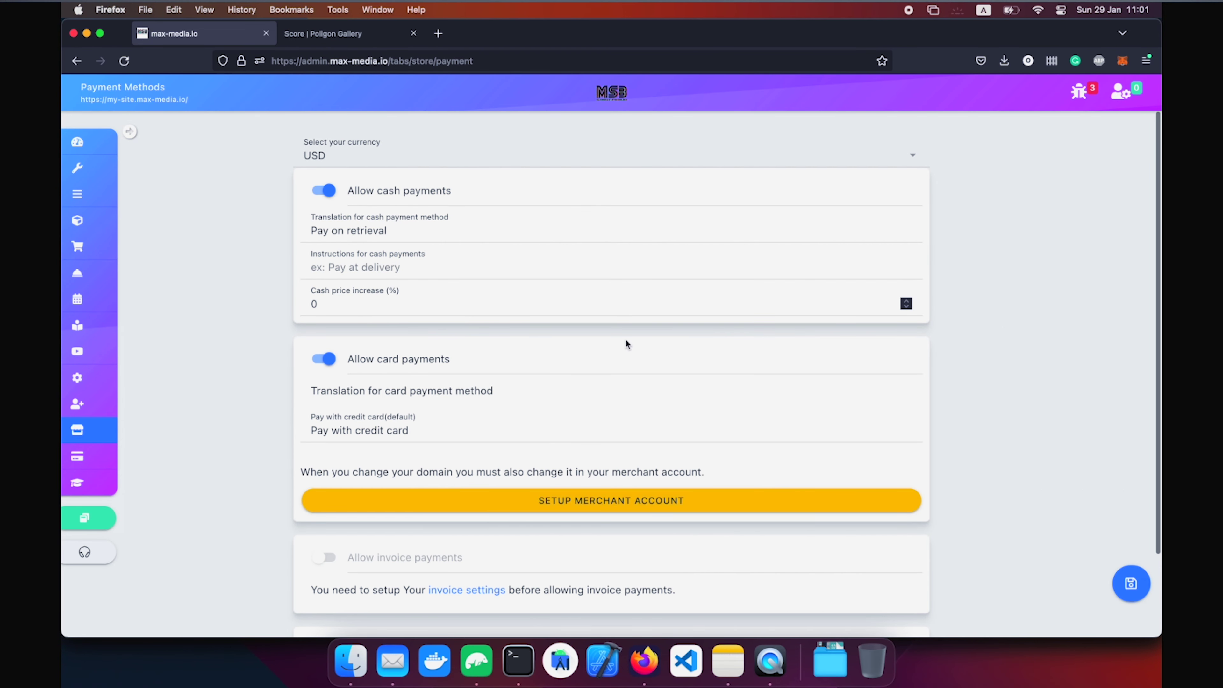
# Start the Stripe merchant account setup from the Store page.
pyautogui.click(605, 505)
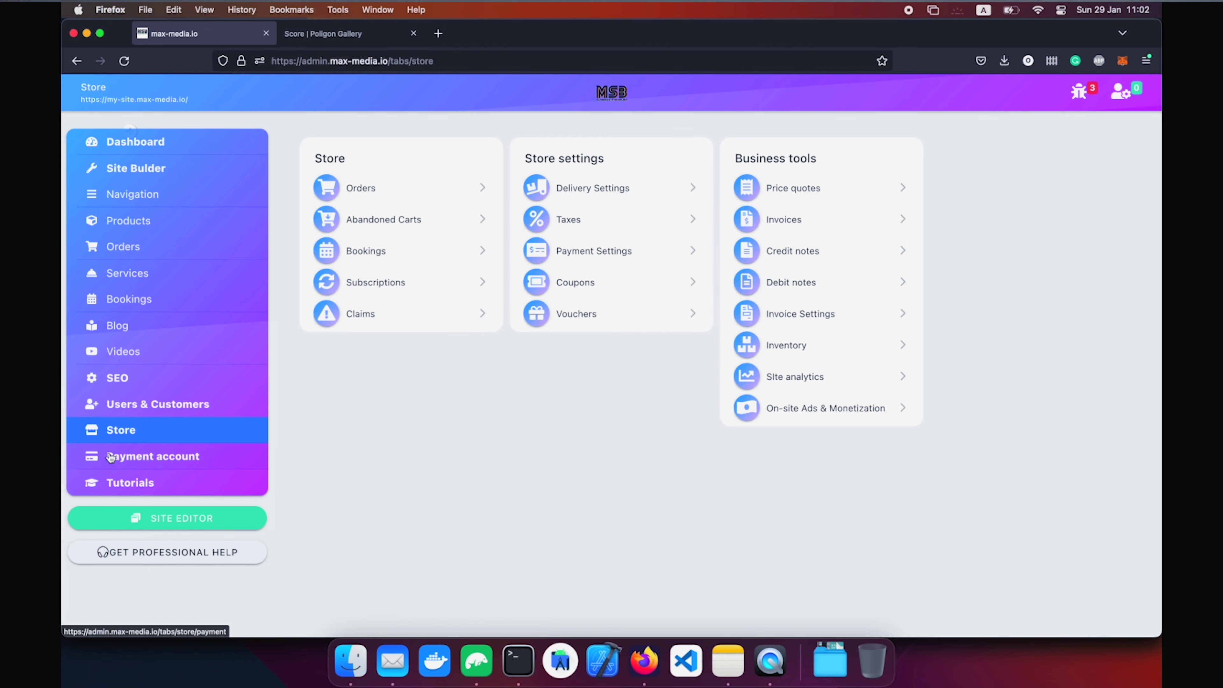
# Go from the Payment account page to its invoice settings link.
pyautogui.click(111, 458)
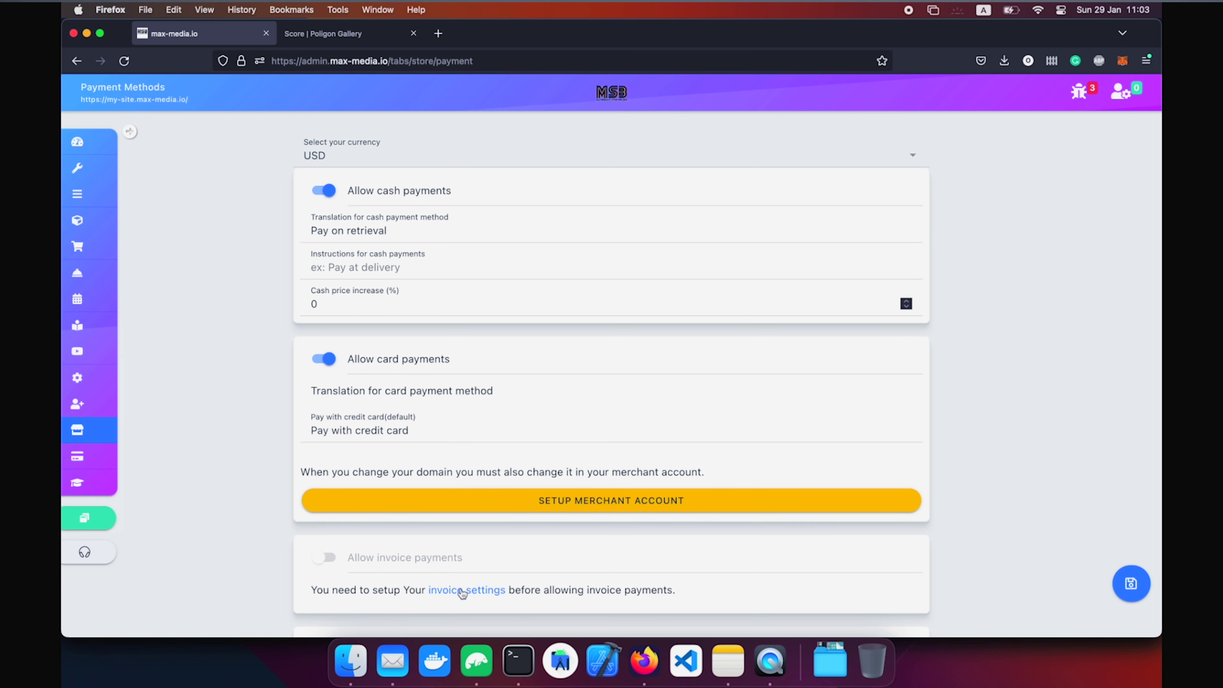
pyautogui.click(462, 590)
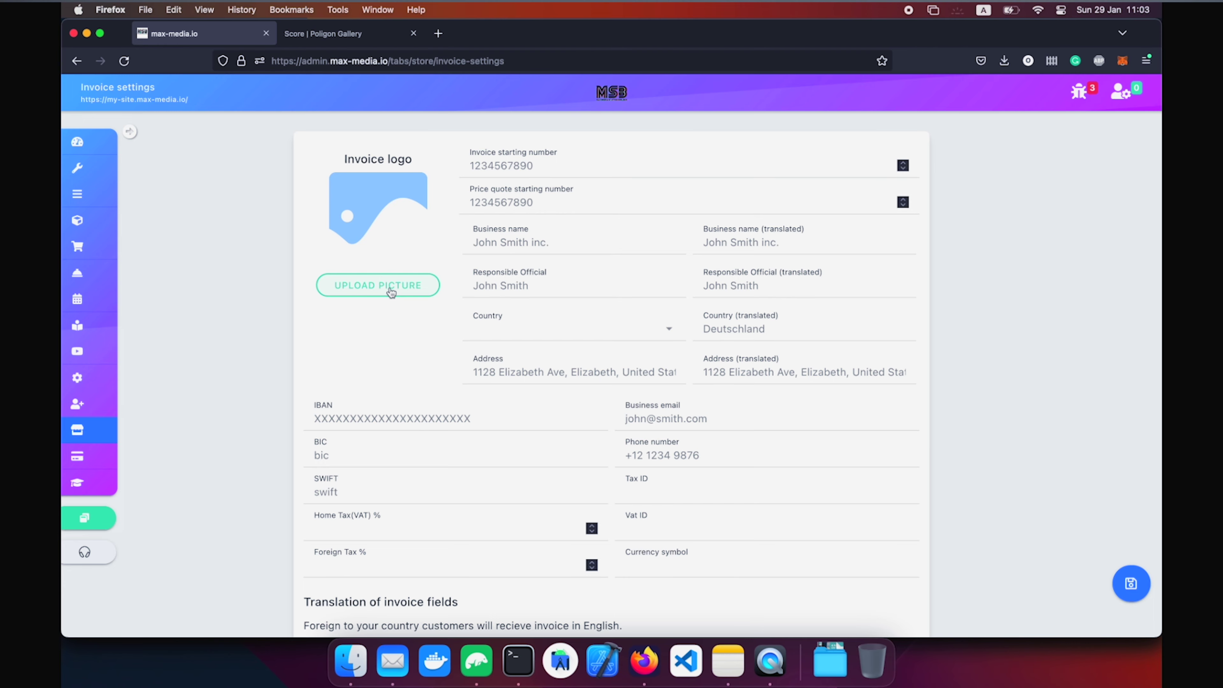
# Set the 'john poligons logo' image as the invoice logo.
pyautogui.click(377, 285)
pyautogui.click(270, 299)
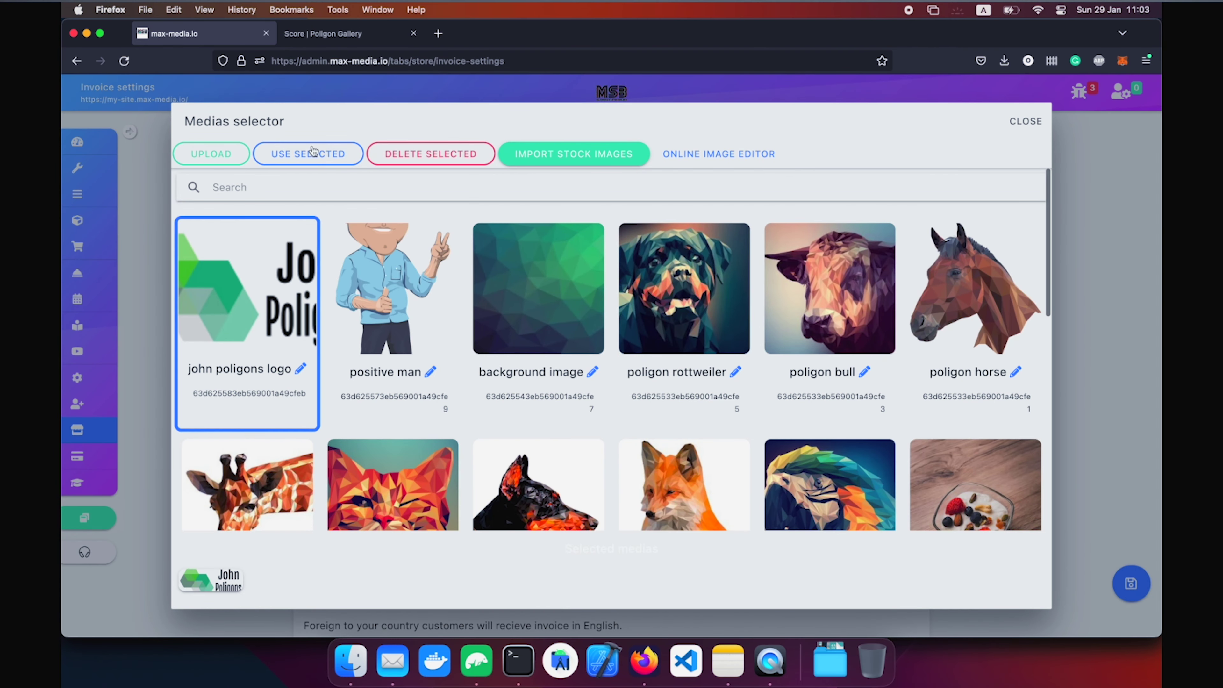
pyautogui.click(312, 152)
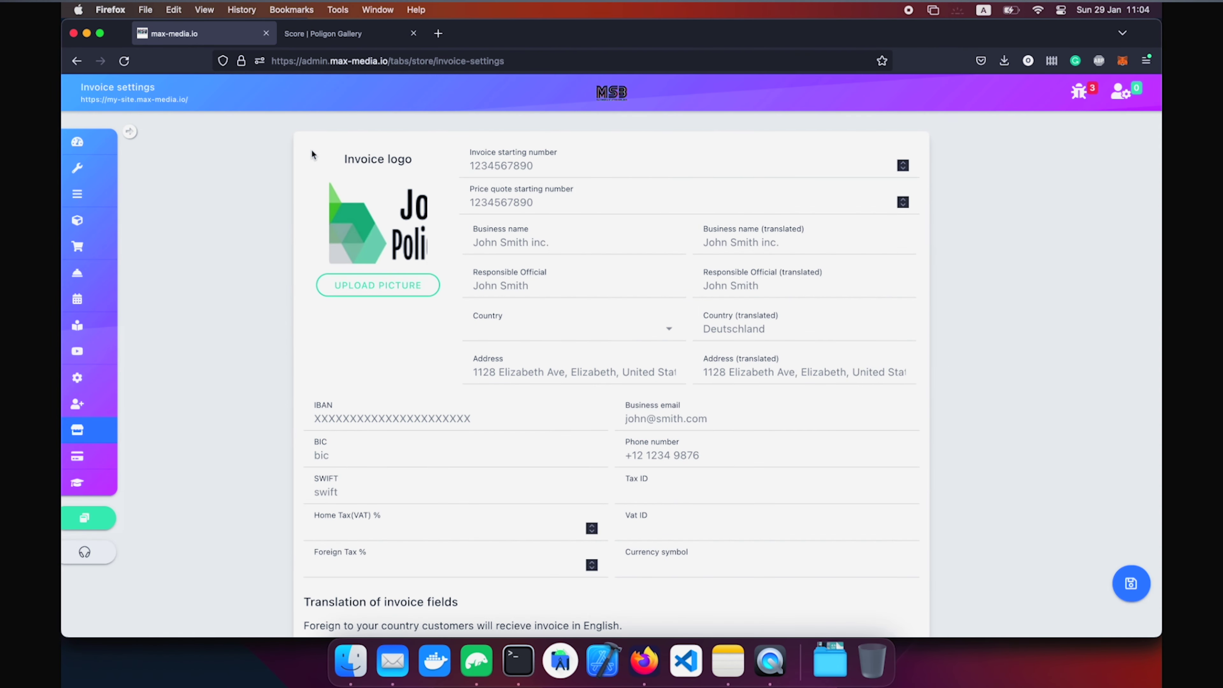
# Step through the invoice numbering and business name fields, leaving Country unset.
pyautogui.click(594, 168)
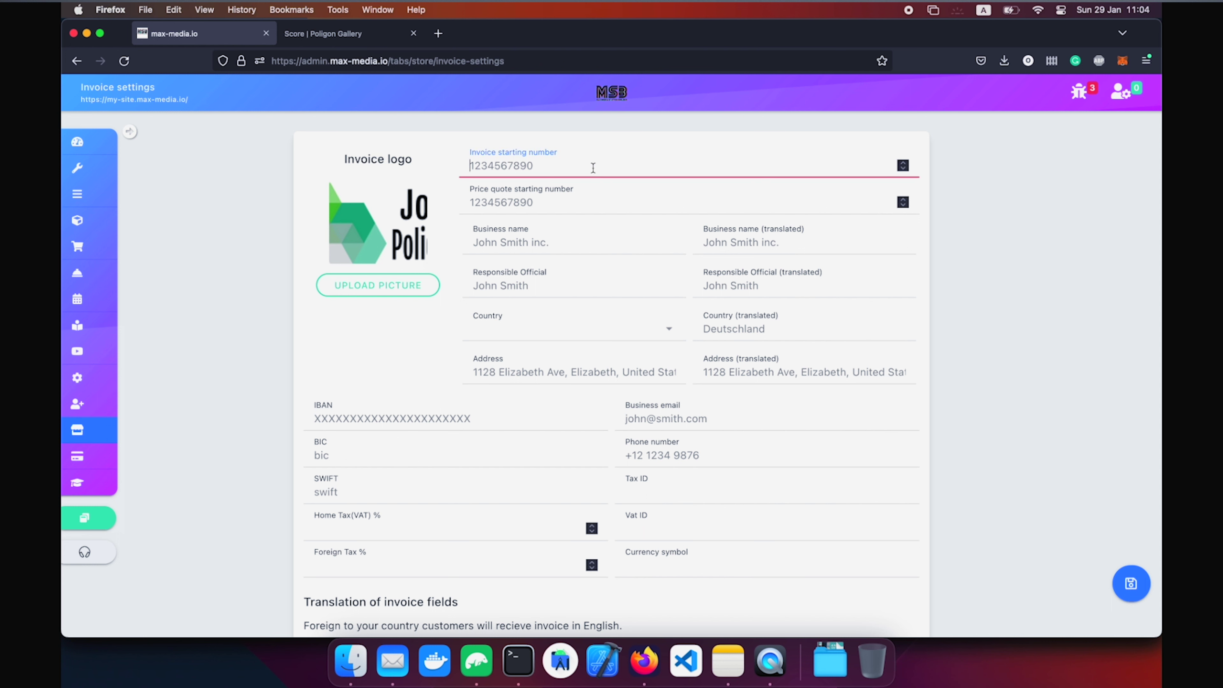
pyautogui.click(547, 199)
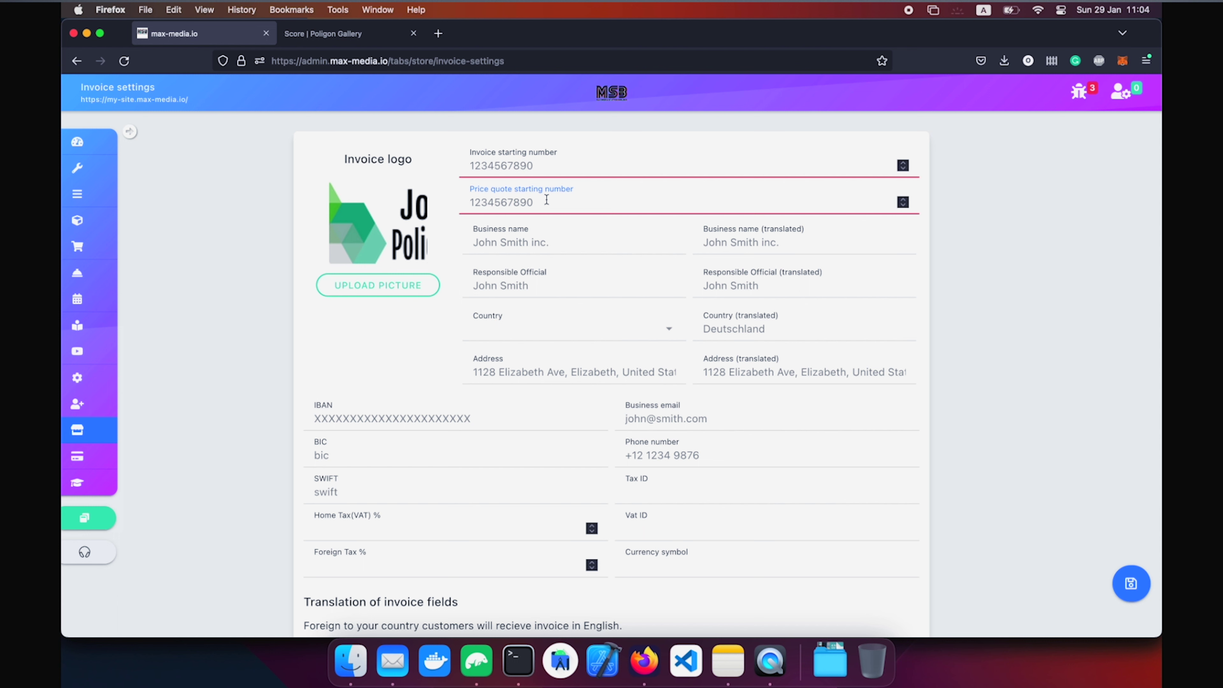
pyautogui.click(534, 239)
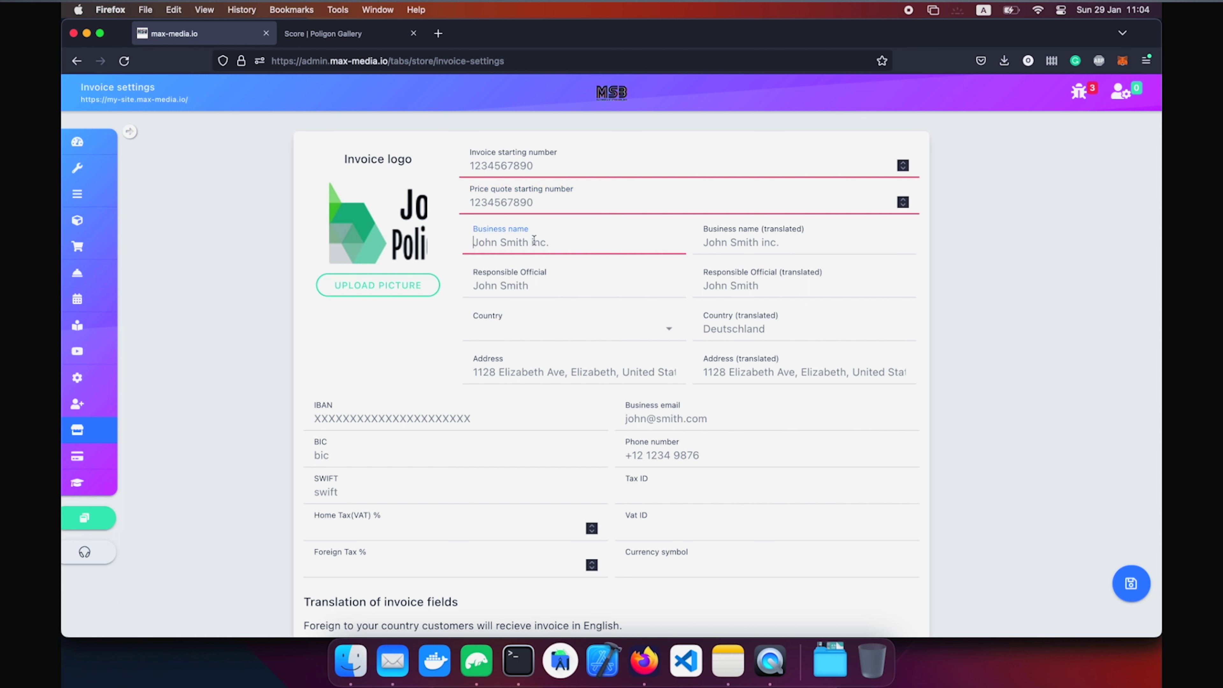
pyautogui.click(514, 278)
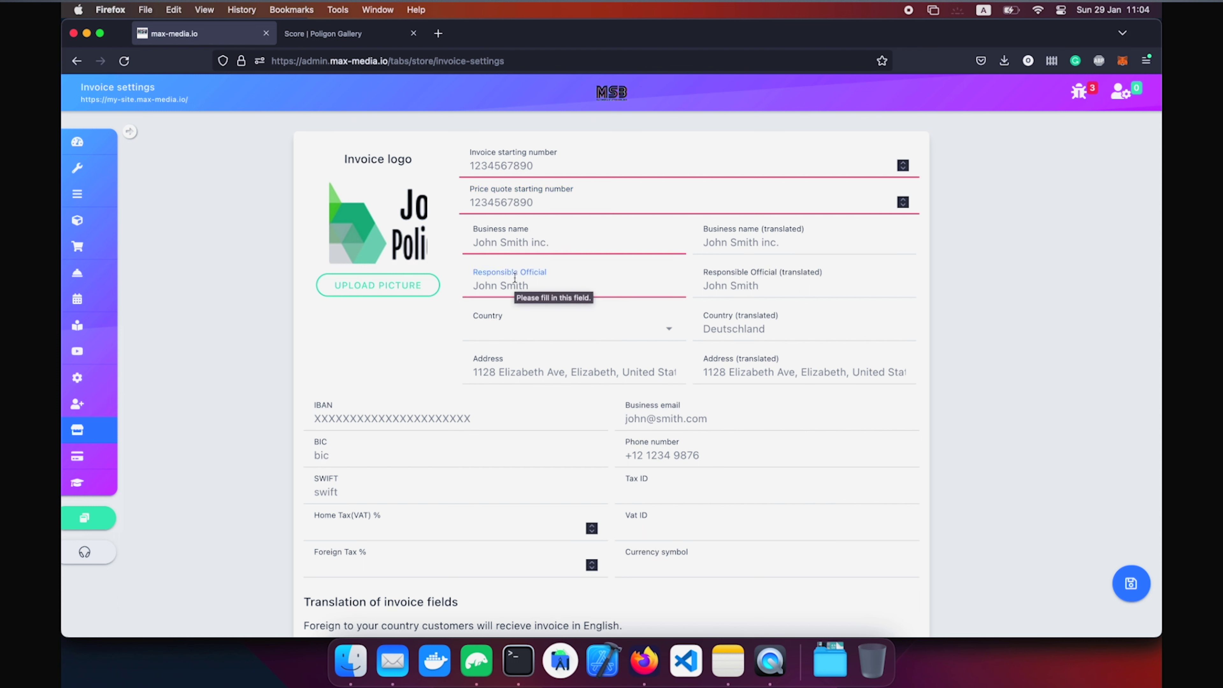
pyautogui.click(803, 244)
pyautogui.click(785, 291)
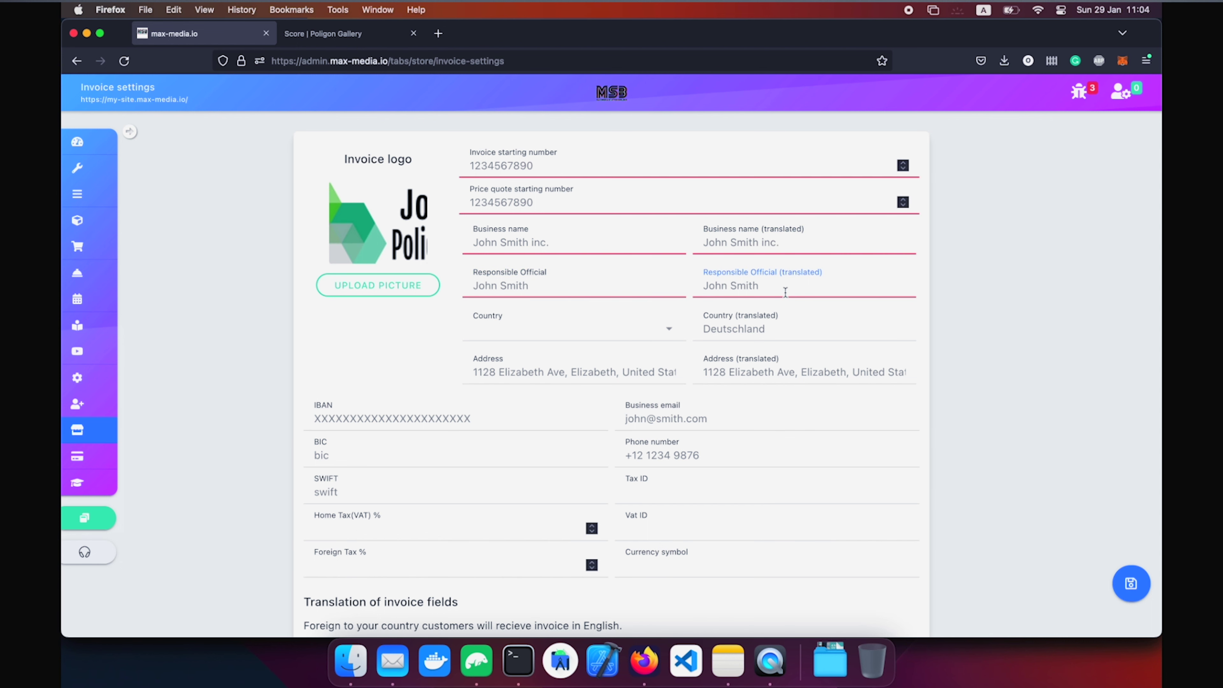
pyautogui.click(594, 333)
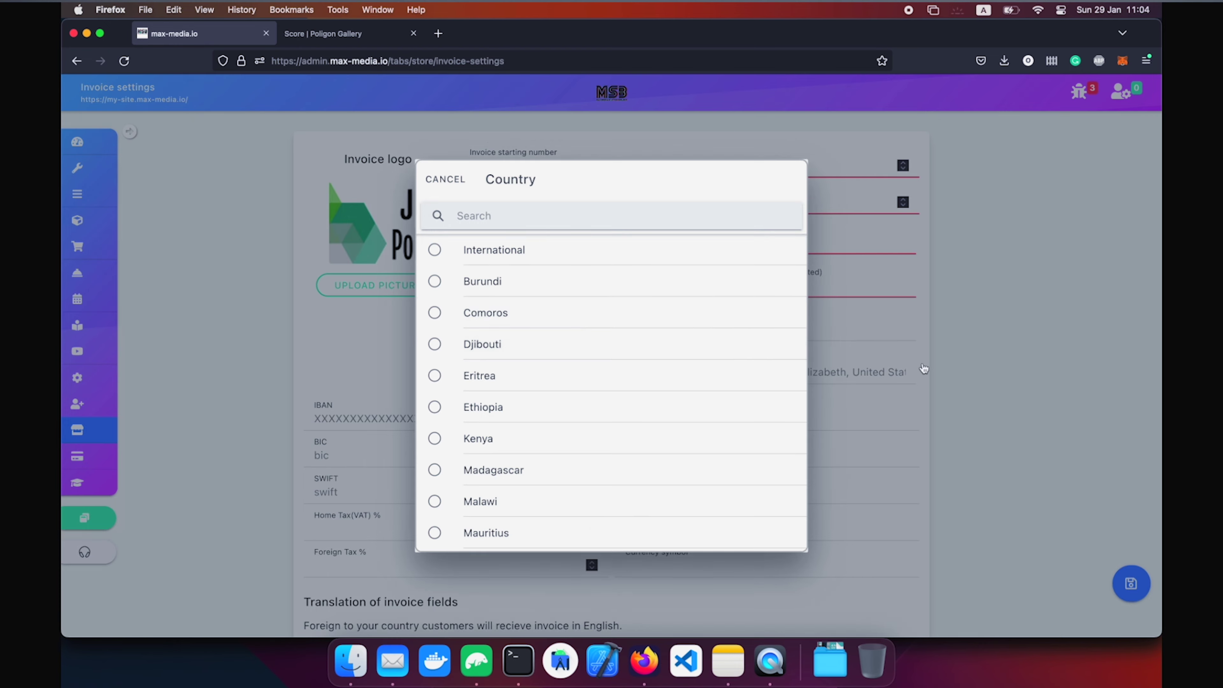
pyautogui.click(923, 366)
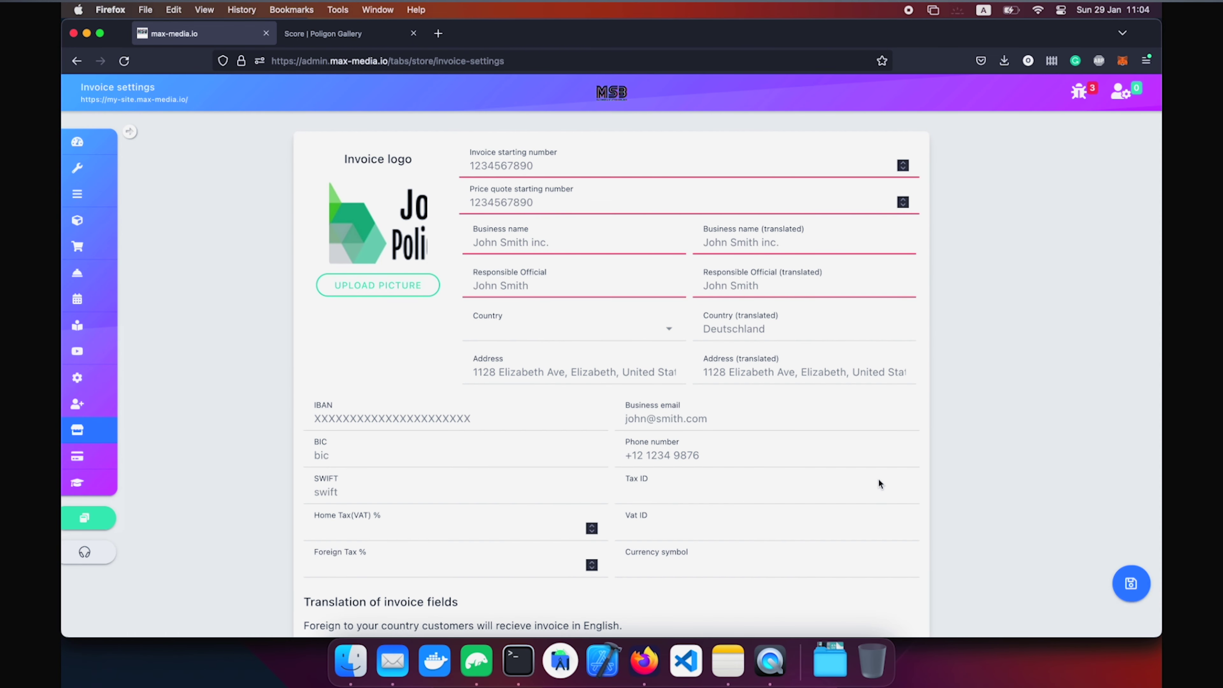
# Scroll past the invoice settings and go to Site Builder in the sidebar.
pyautogui.scroll(-10, 879, 482)
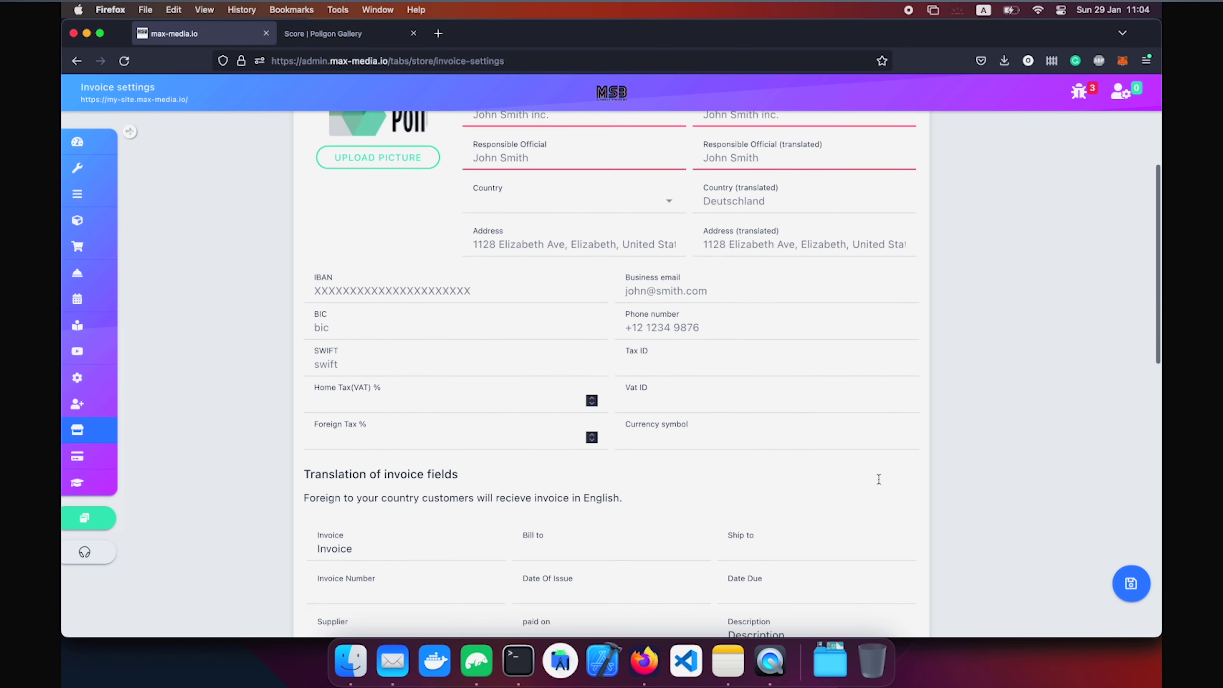
pyautogui.moveTo(102, 407)
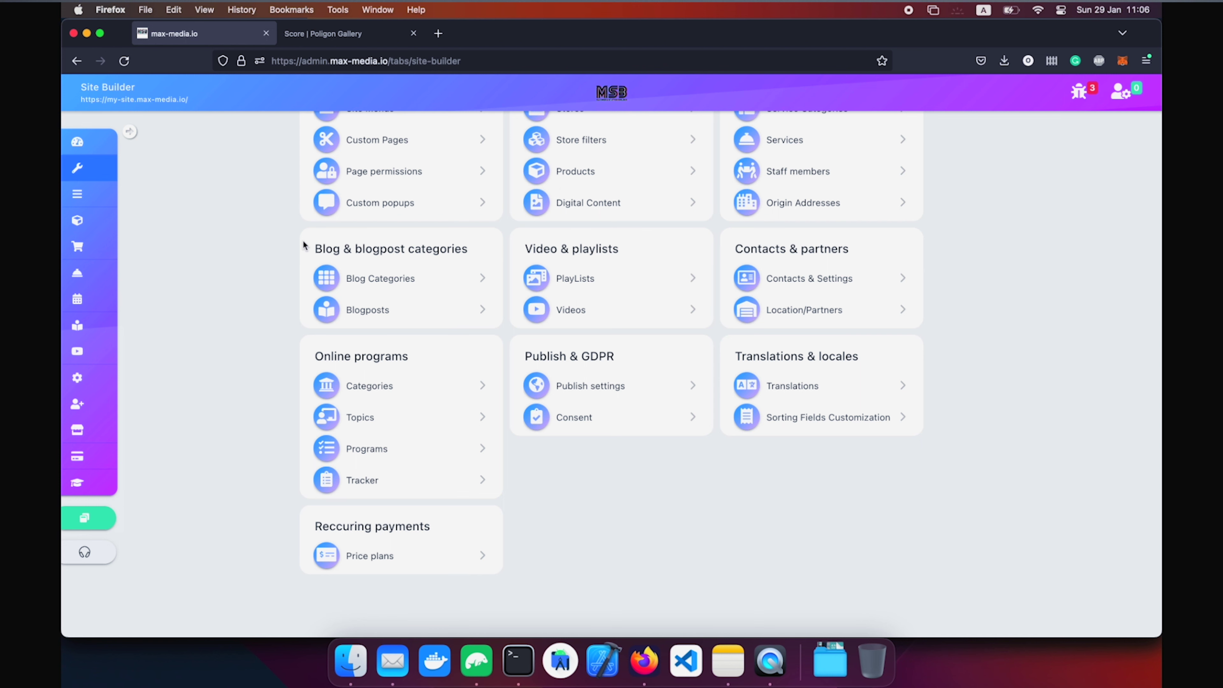
# Open an existing price plan with 3 workouts a week, Diet coach and Fitness store discount.
pyautogui.tripleClick(335, 525)
pyautogui.click(557, 568)
pyautogui.click(423, 560)
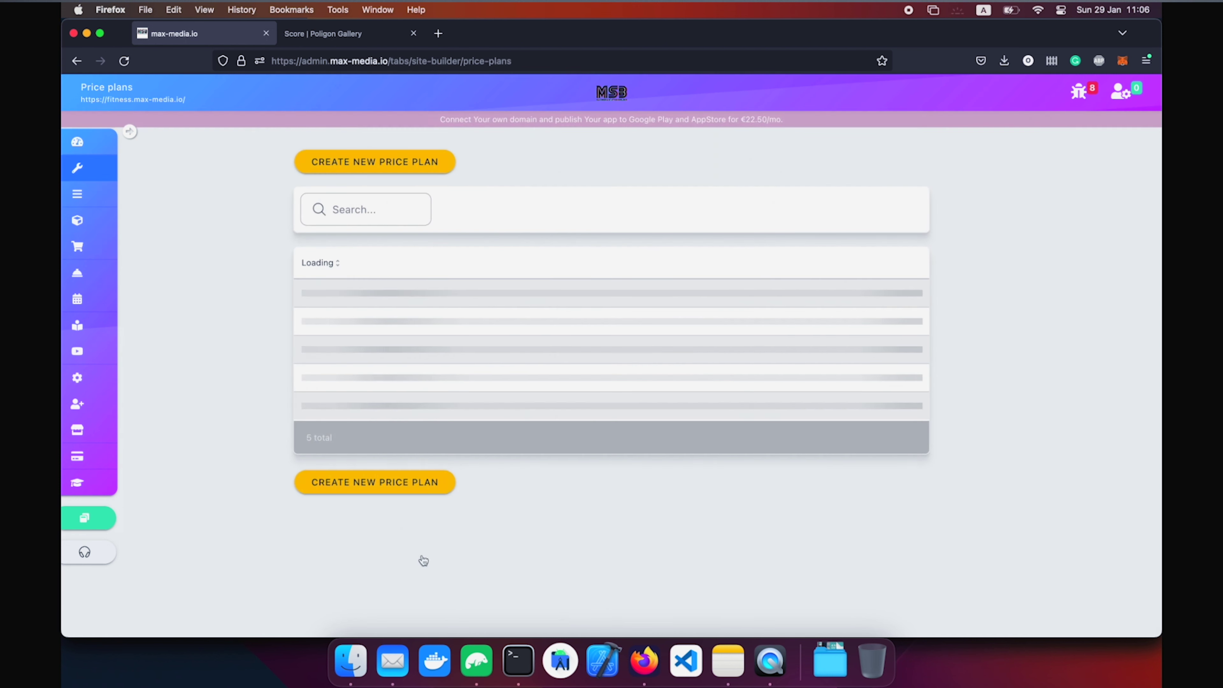
pyautogui.click(379, 169)
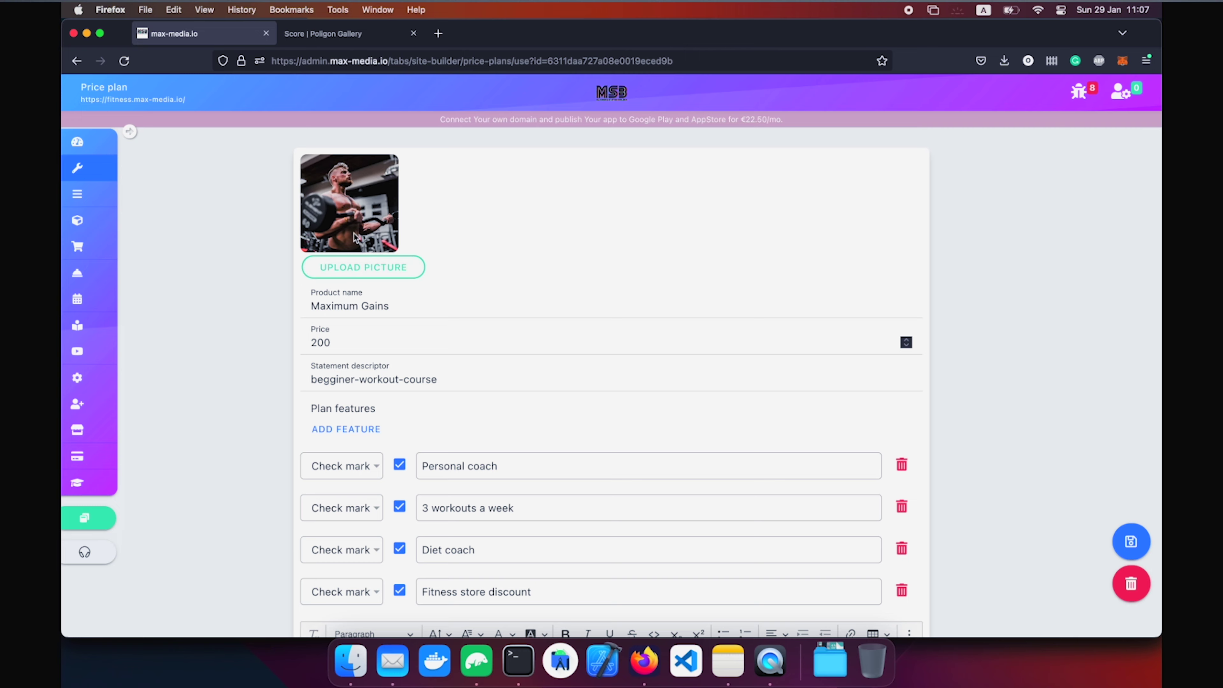
pyautogui.scroll(-8, 354, 236)
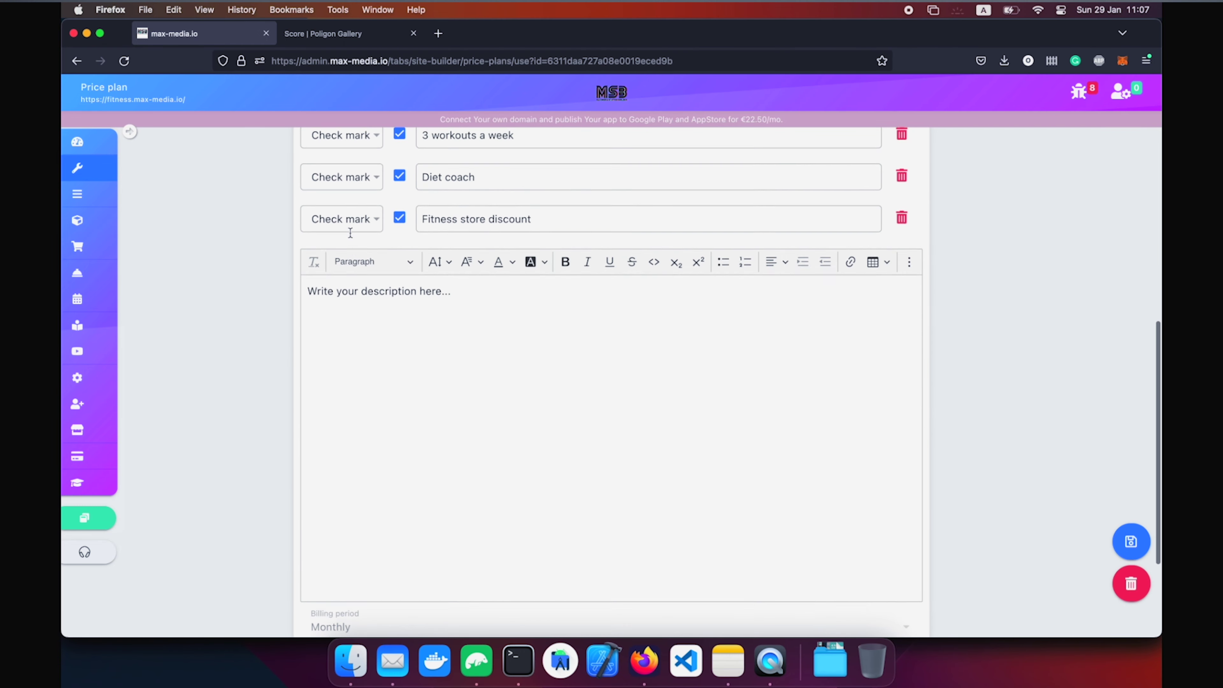
pyautogui.scroll(8, 350, 231)
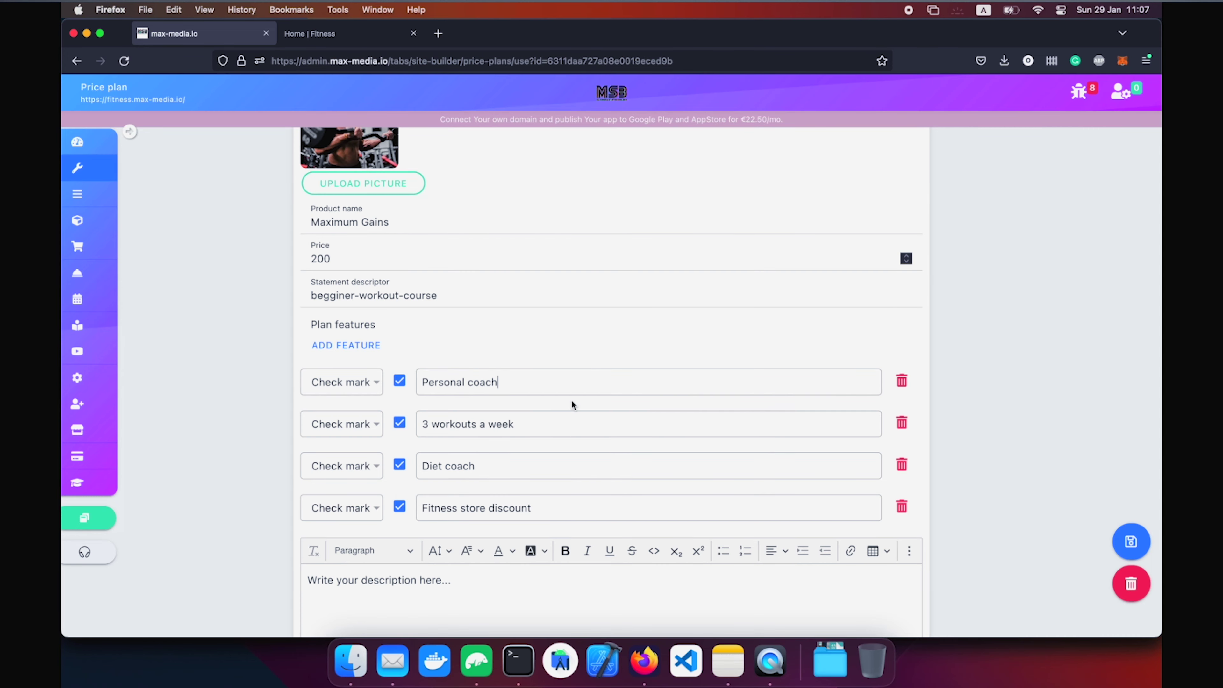
pyautogui.click(332, 39)
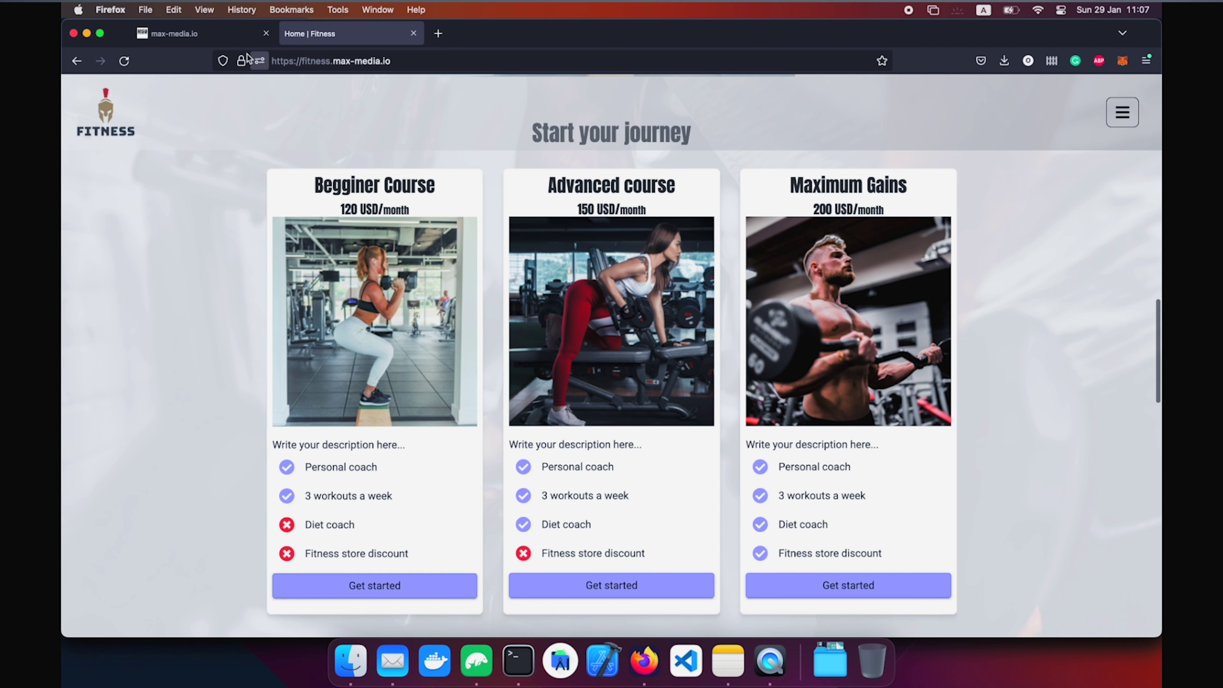
pyautogui.click(202, 33)
pyautogui.scroll(-5, 488, 433)
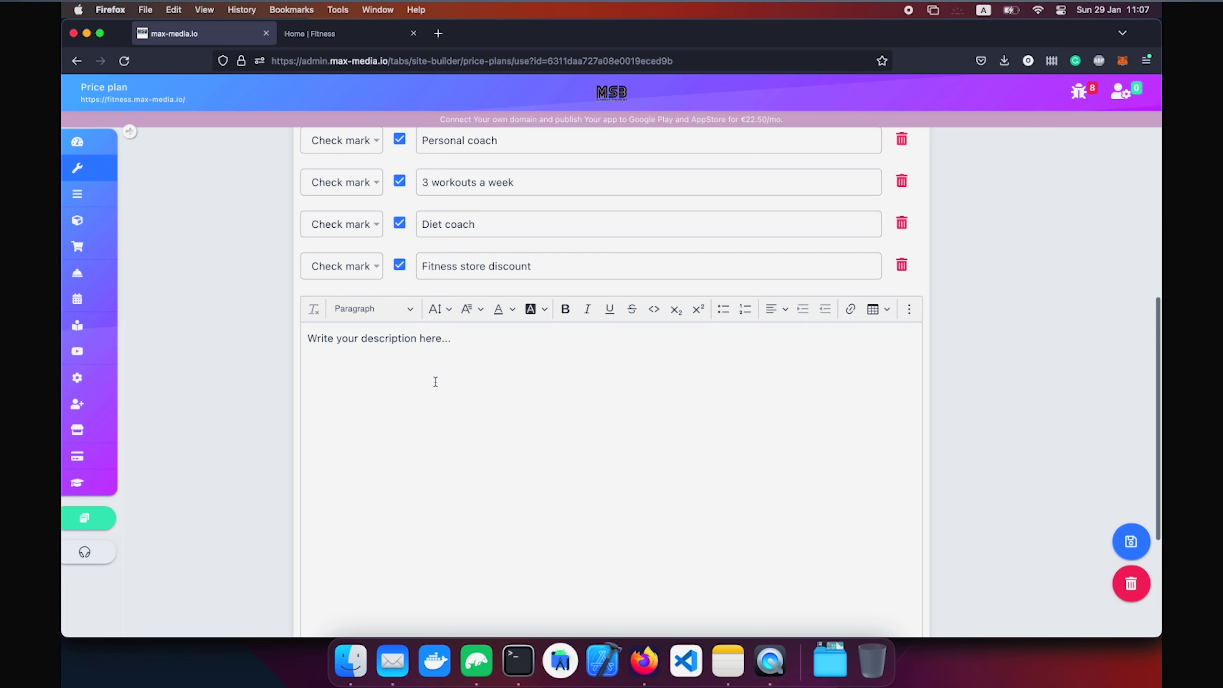
pyautogui.scroll(-4, 435, 381)
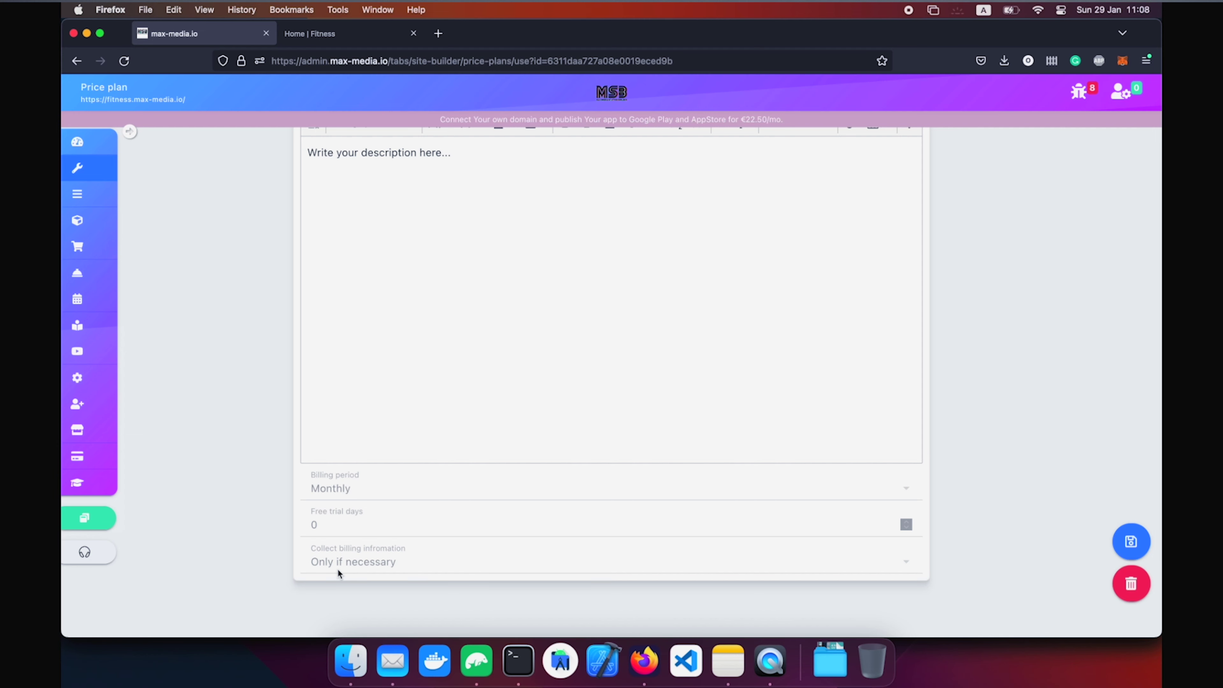
# On the Fitness site, log in by e-mail and buy the Begginer Course at 120 USD/month.
pyautogui.click(376, 32)
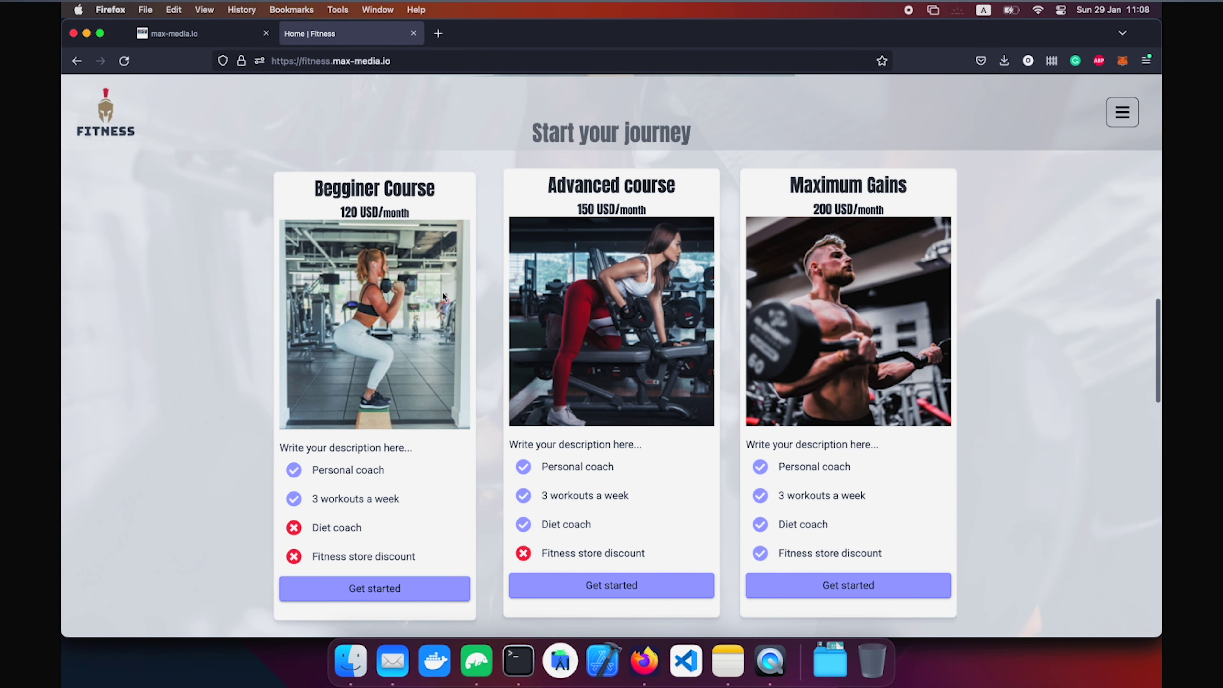
pyautogui.click(401, 588)
pyautogui.click(785, 180)
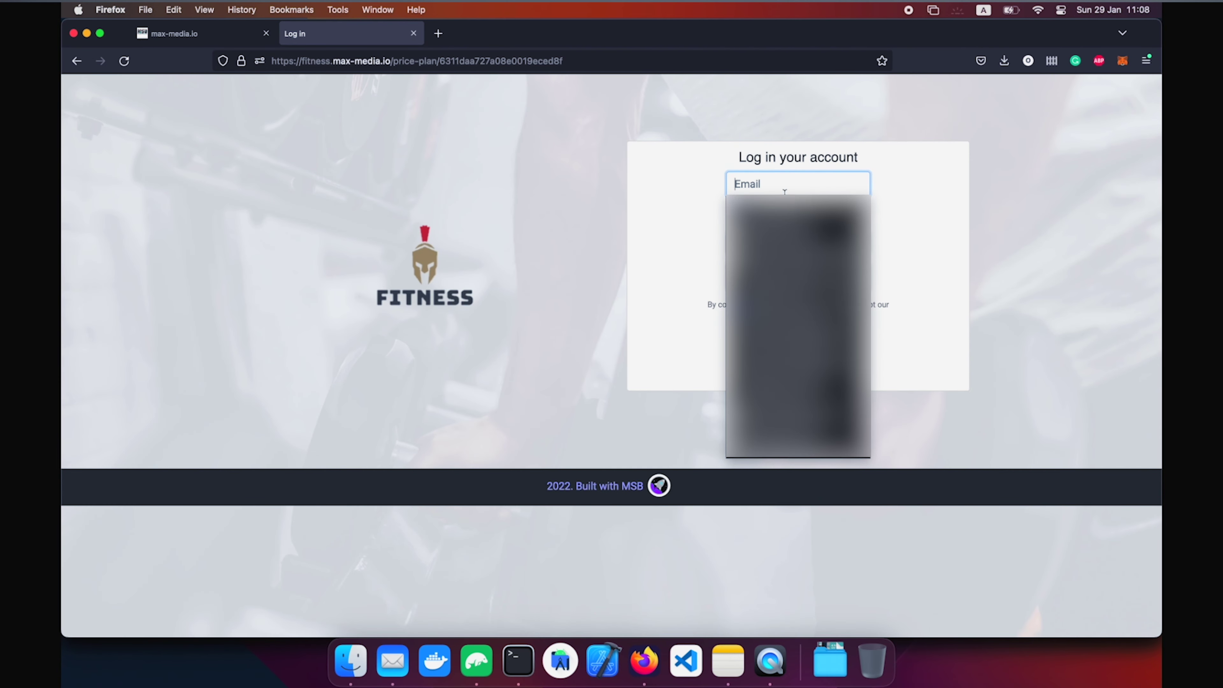
pyautogui.click(801, 346)
pyautogui.click(809, 241)
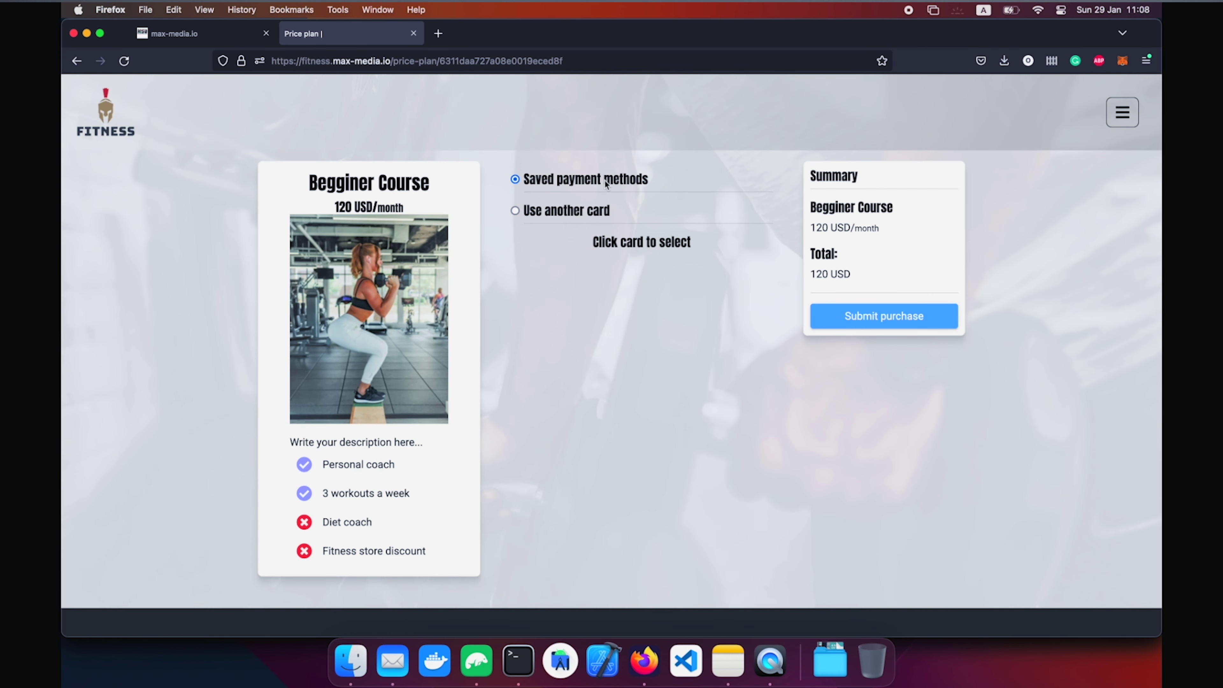
pyautogui.click(889, 323)
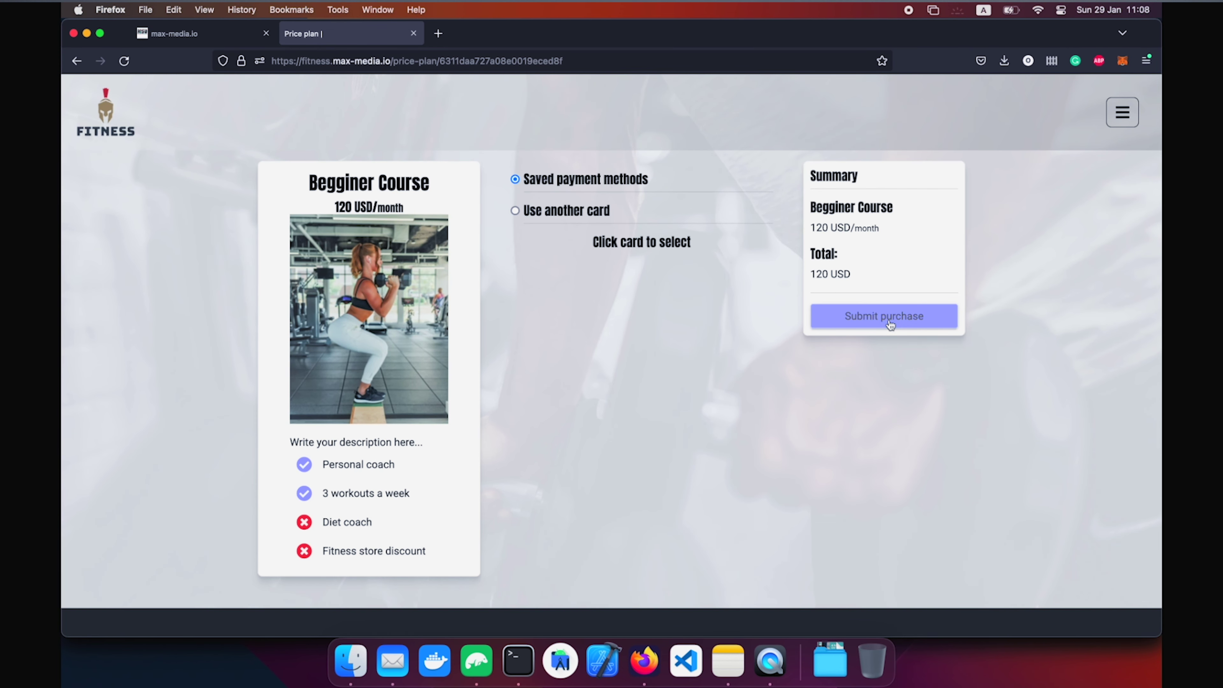